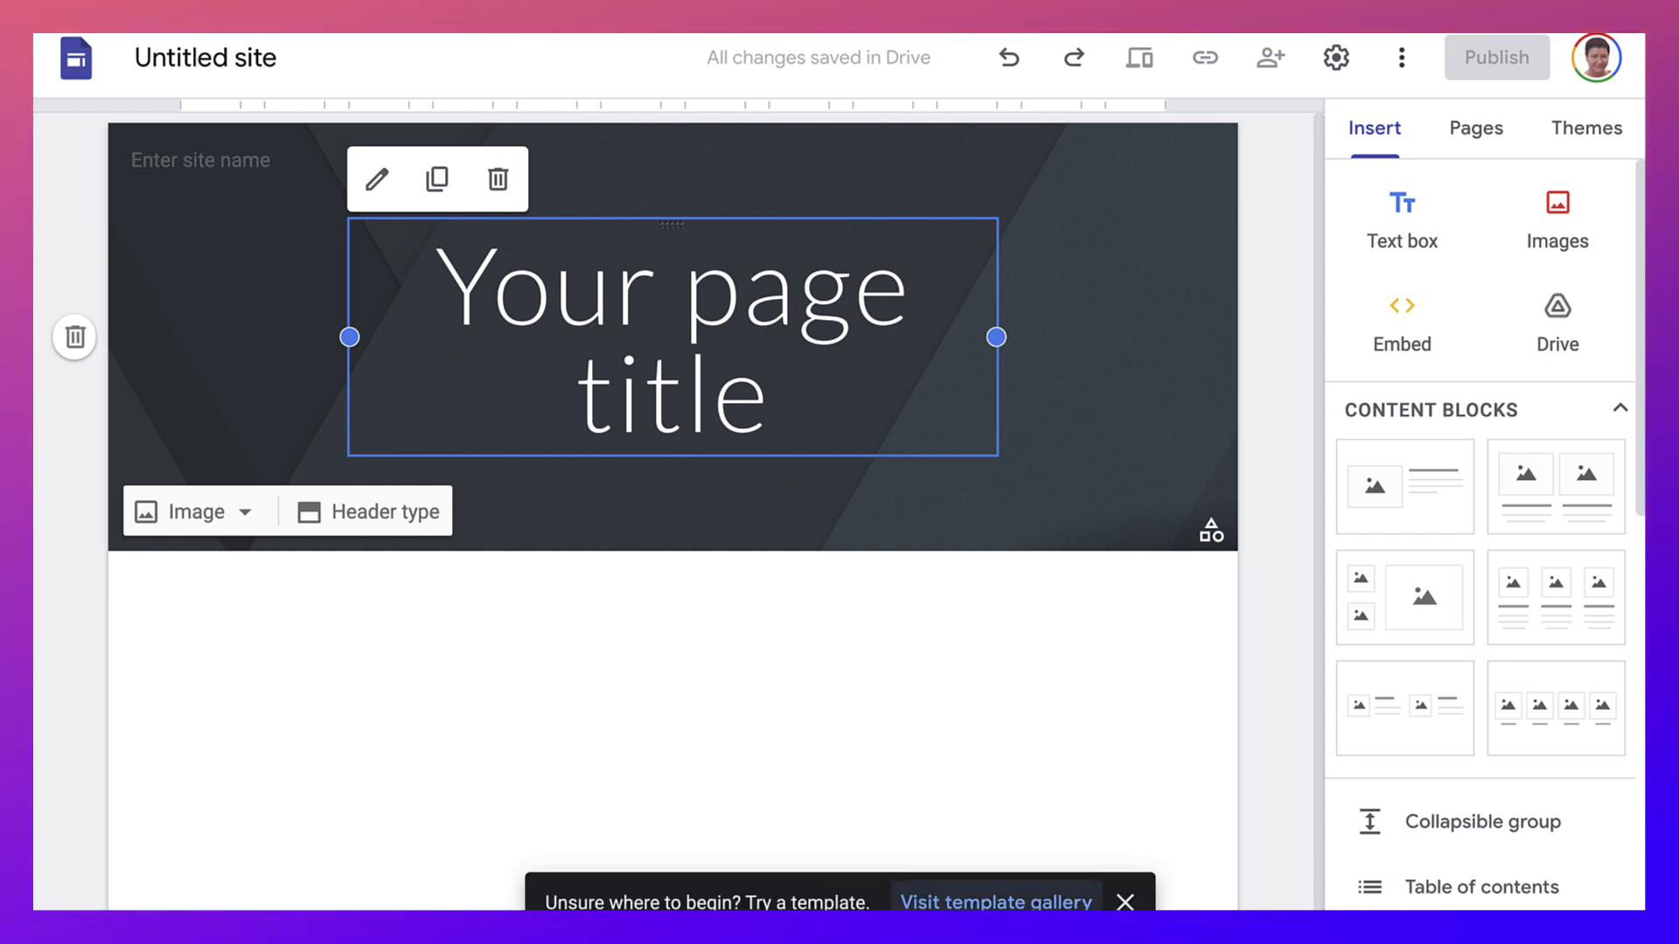
# - Replace the placeholder page title in the header with "The Perfect Society"
pyautogui.click(694, 333)
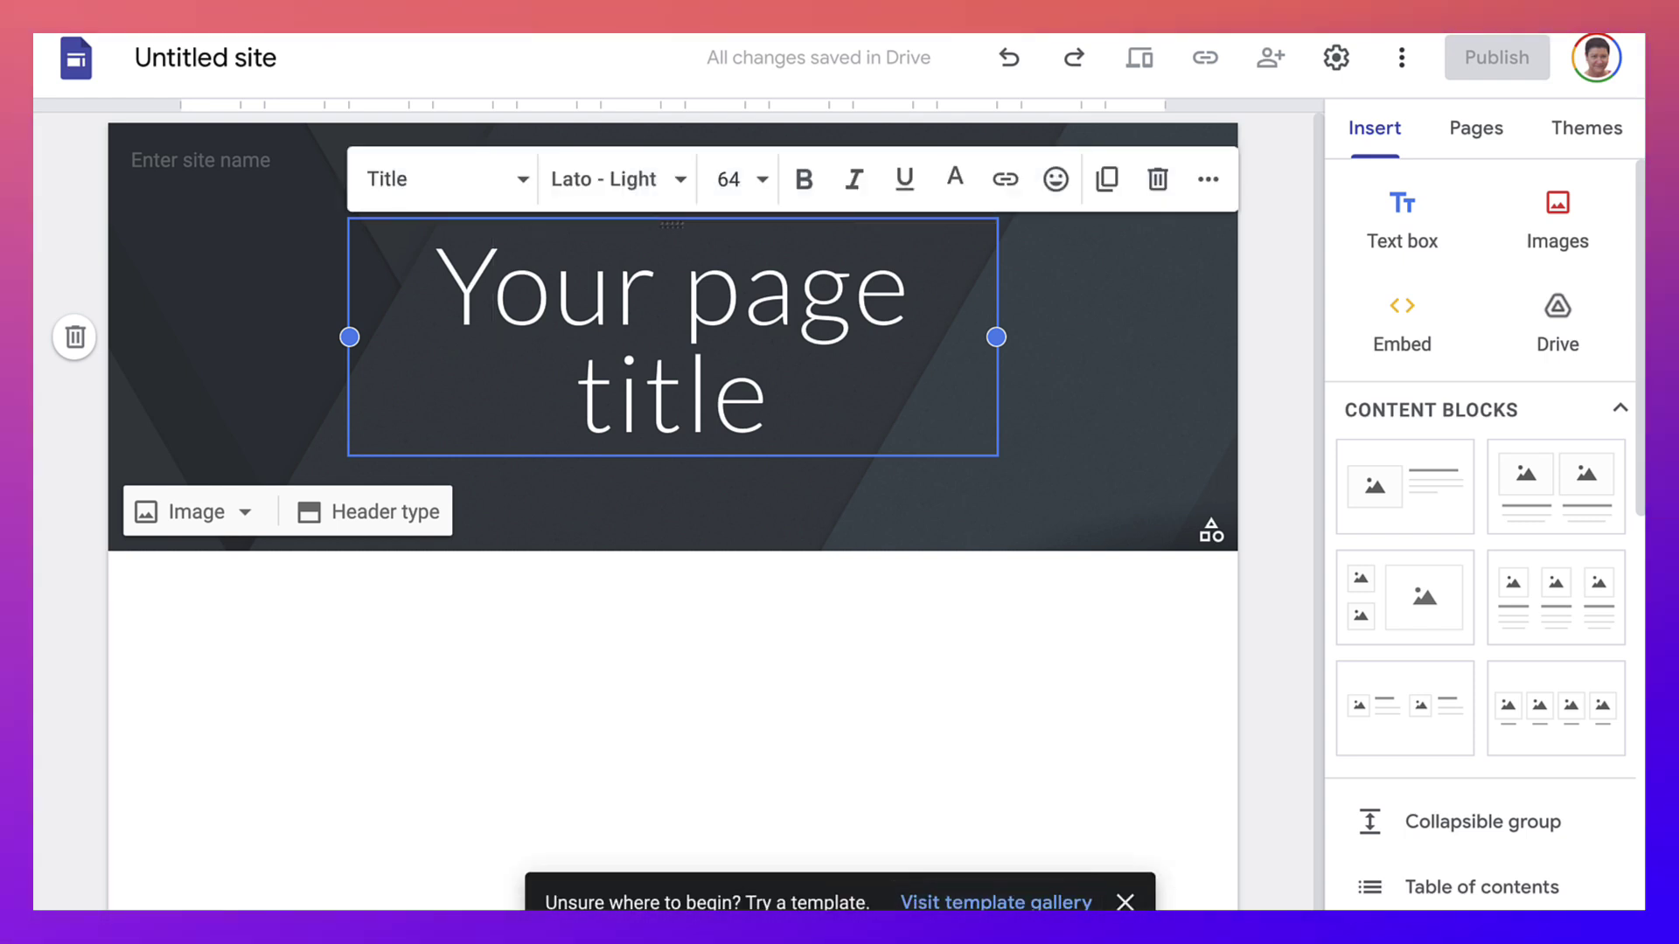
pyautogui.hotkey('ctrl', 'a')
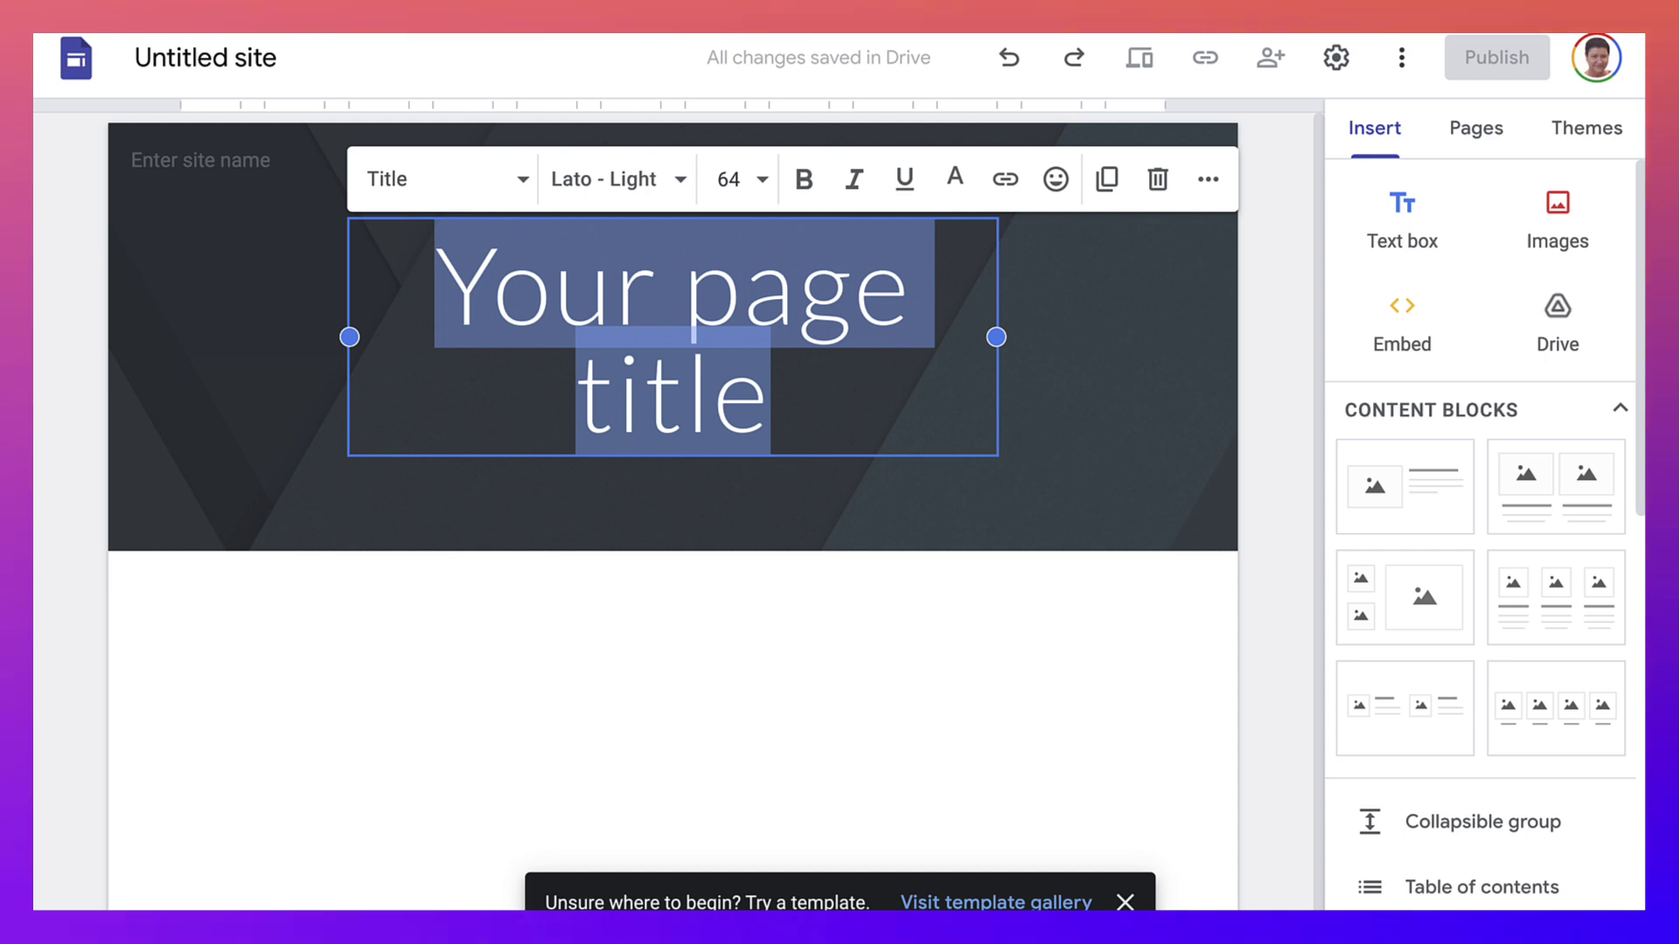
pyautogui.write('The Pe')
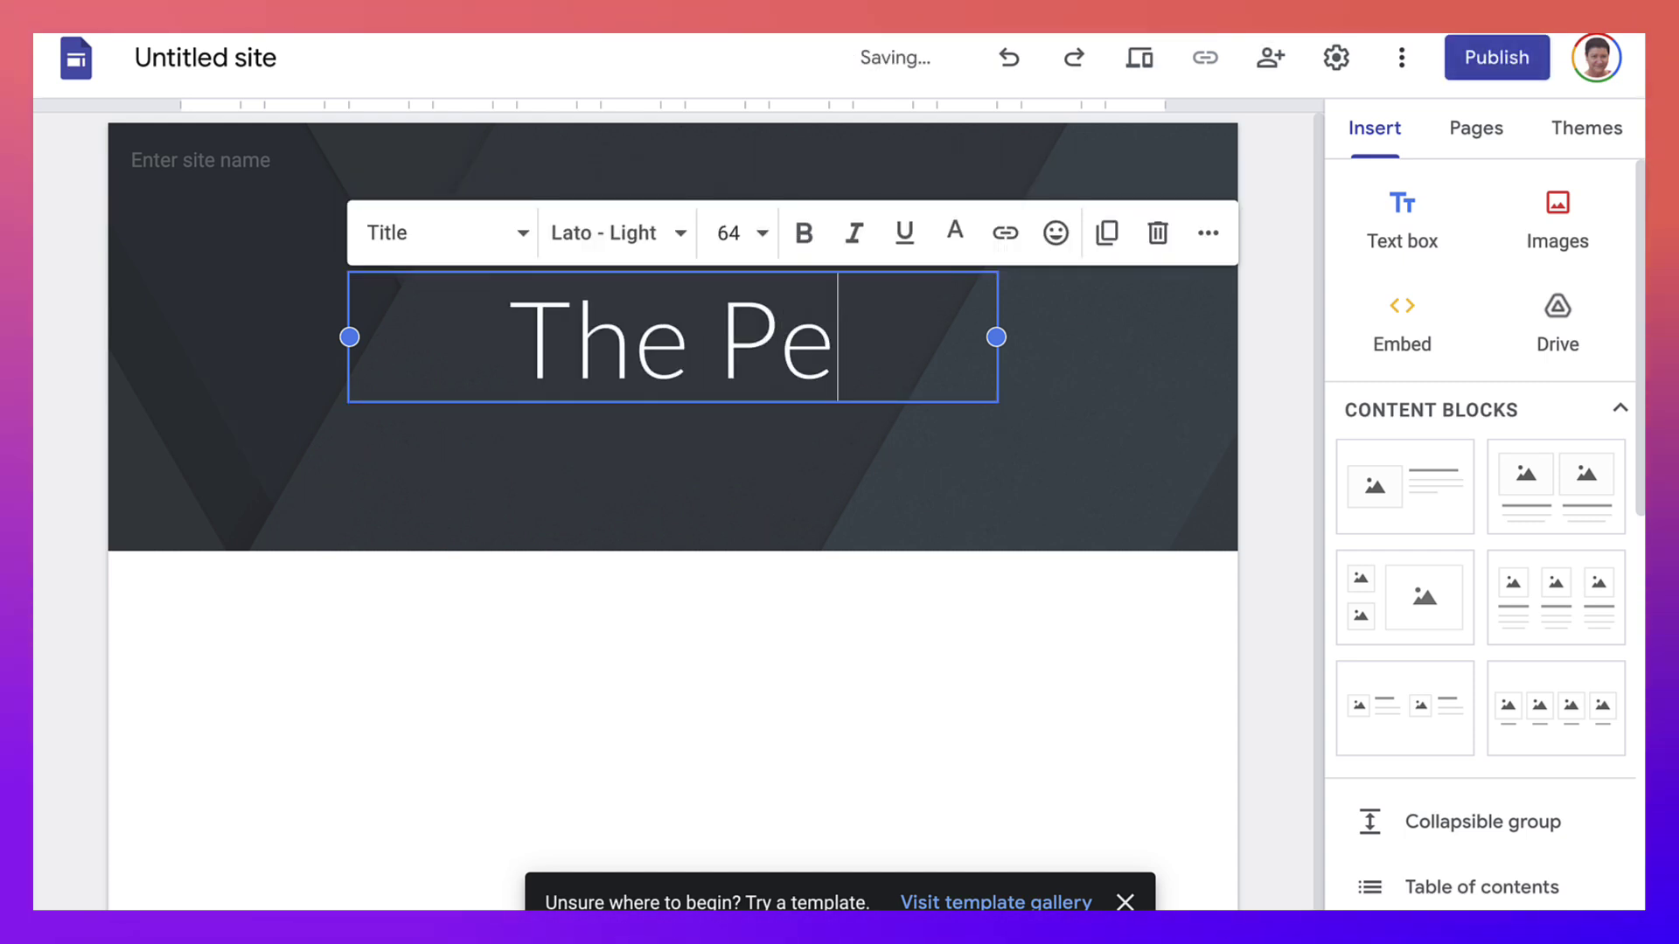
pyautogui.write('rfect')
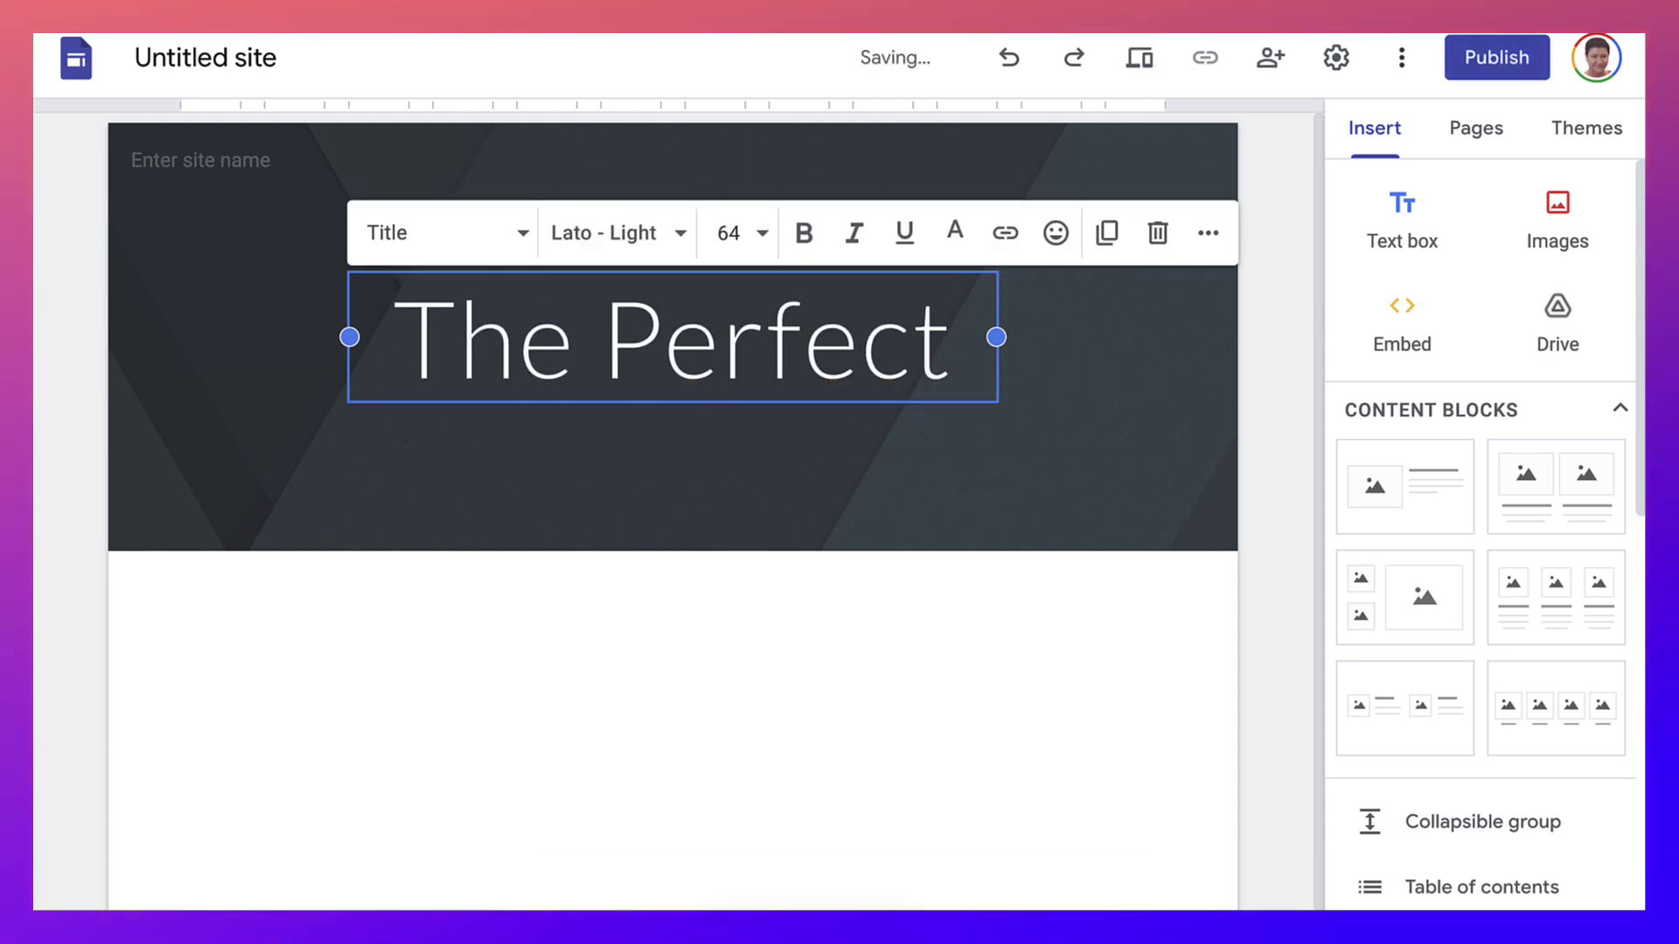
pyautogui.write('S')
pyautogui.press('BackSpace')
pyautogui.write('S')
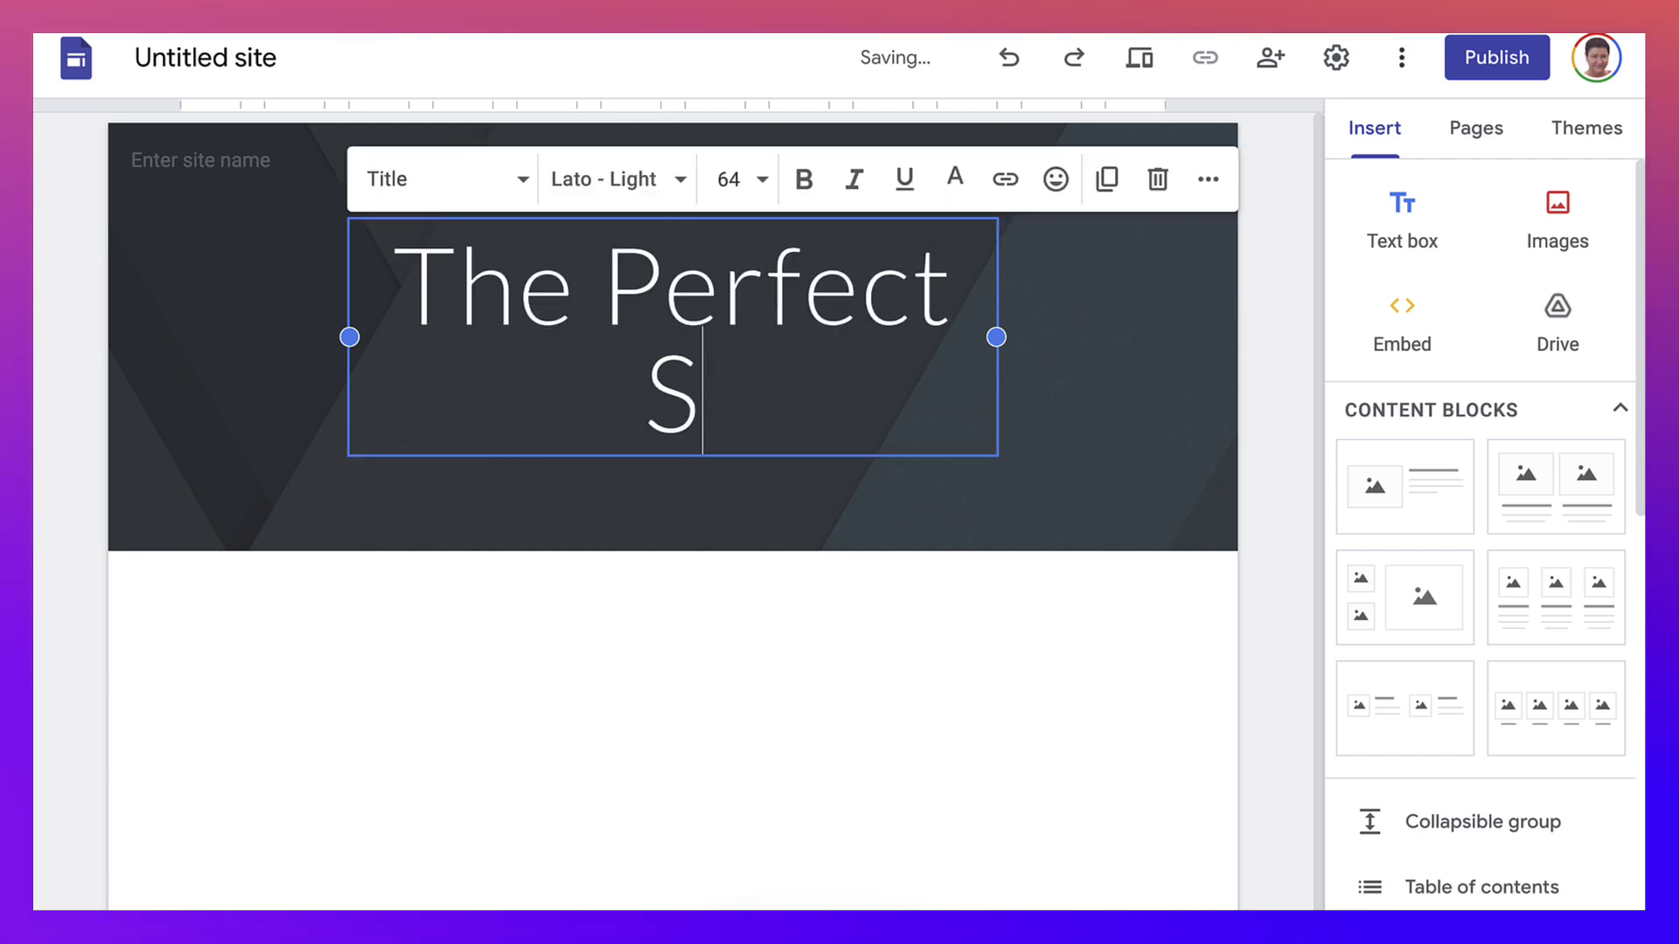
pyautogui.write('ociety')
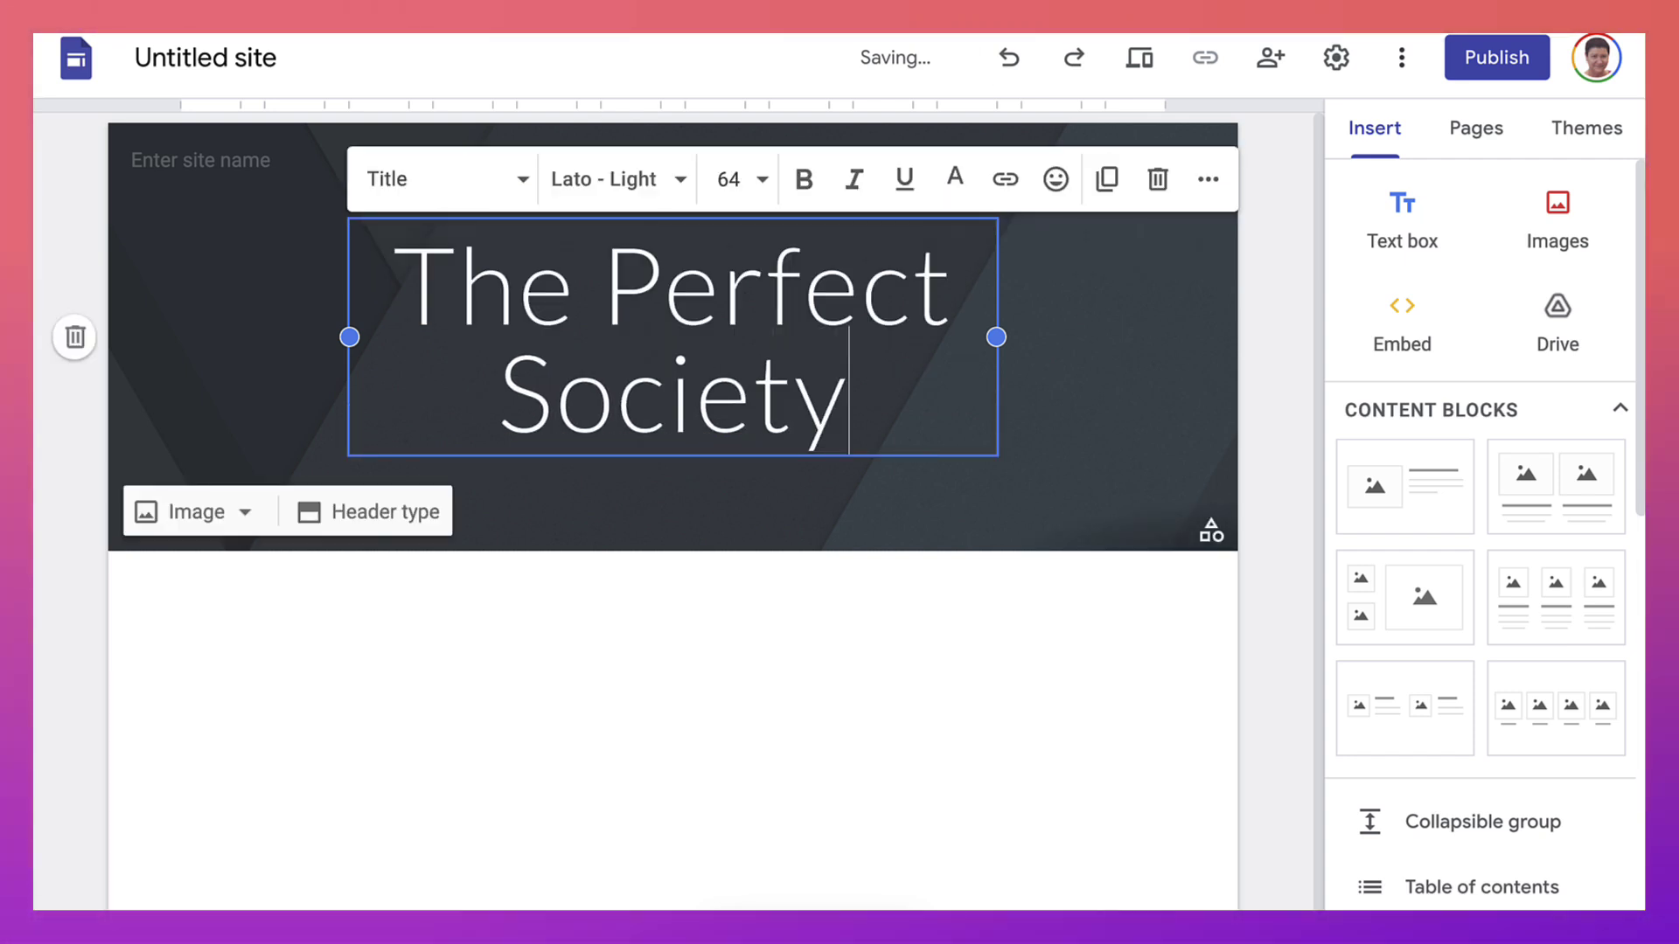
pyautogui.press('Escape')
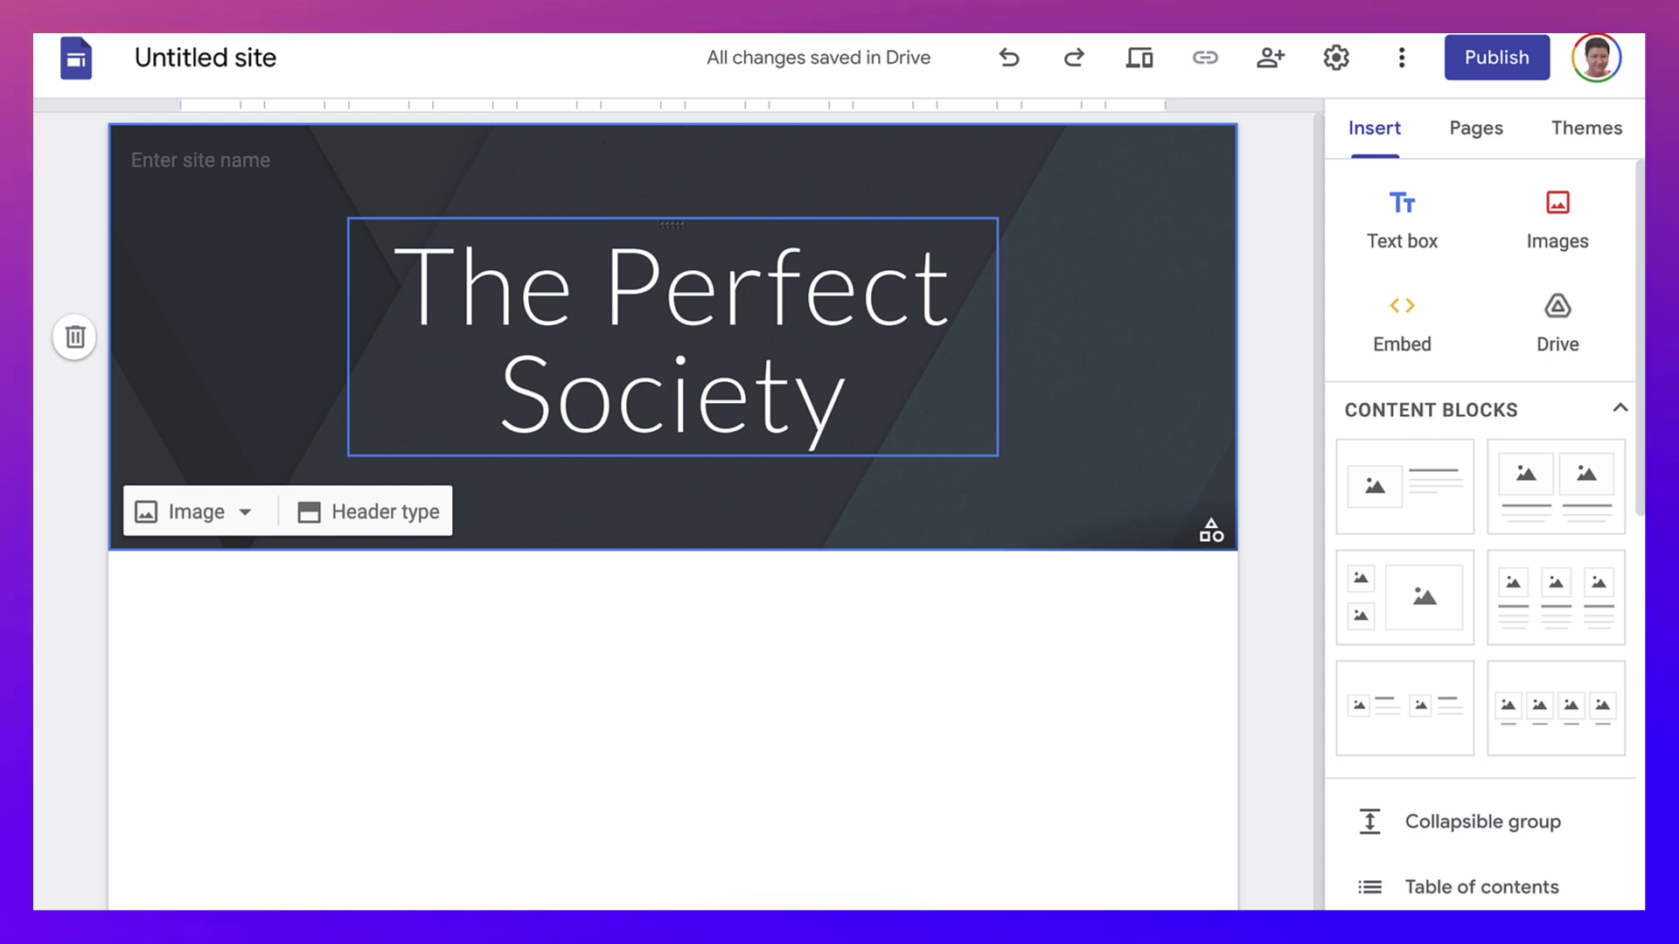
# - Widen the title text box on both sides so "The Perfect Society" fits on one line
pyautogui.click(673, 336)
pyautogui.moveTo(997, 336); pyautogui.dragTo(1165, 337)
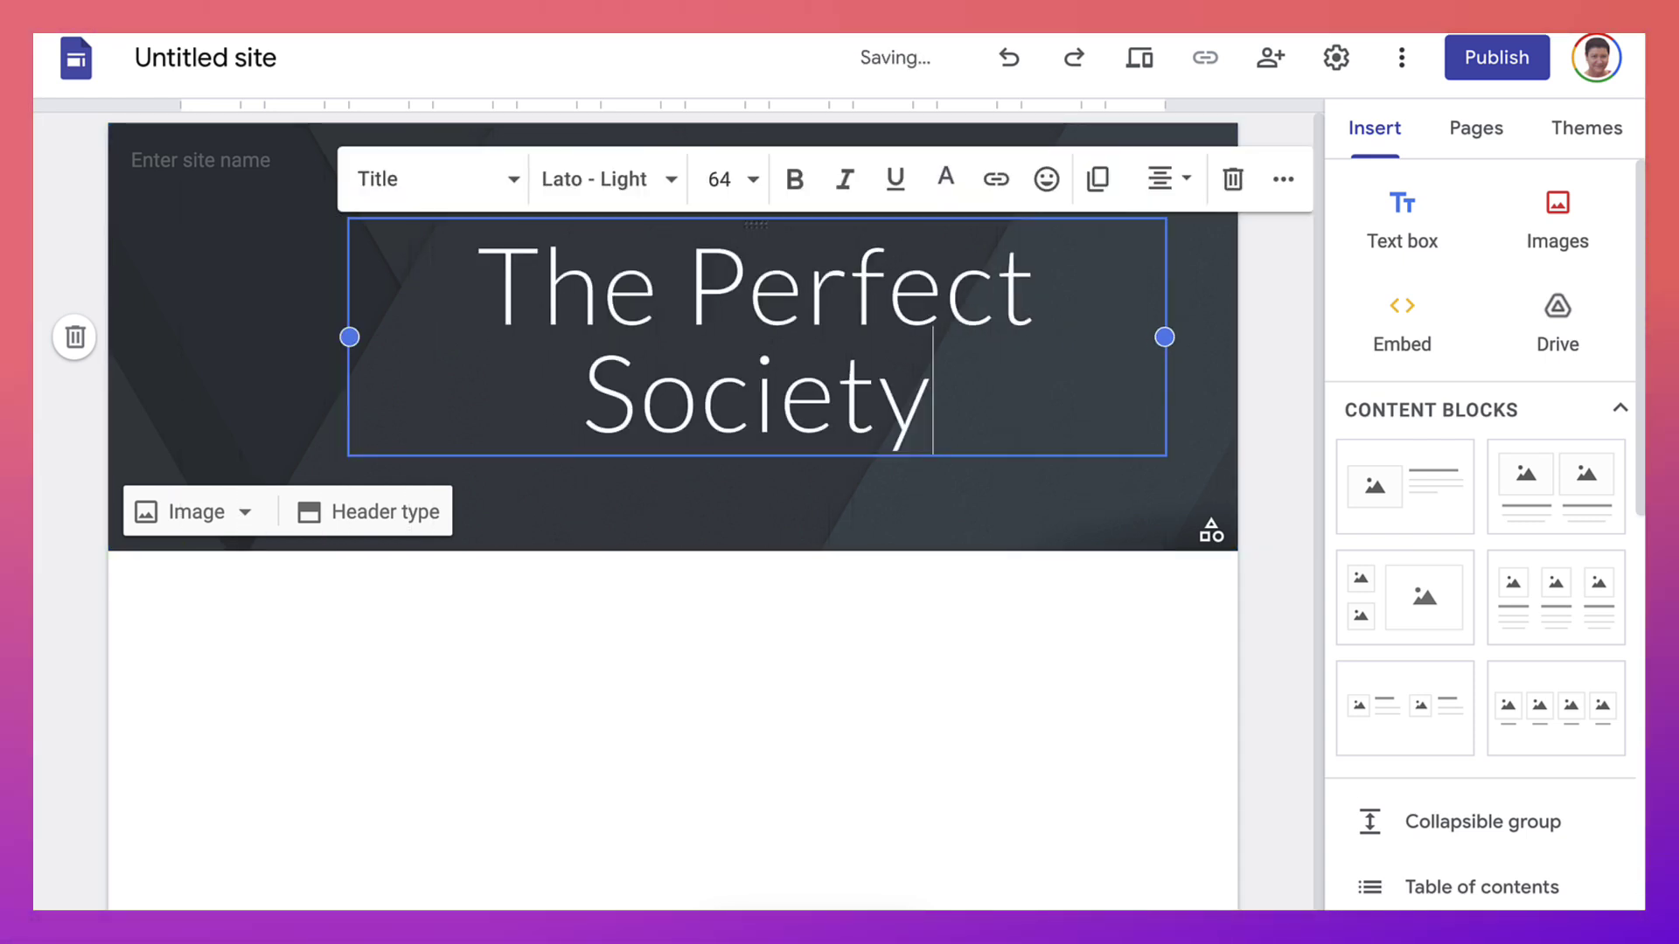
pyautogui.moveTo(349, 336); pyautogui.dragTo(181, 337)
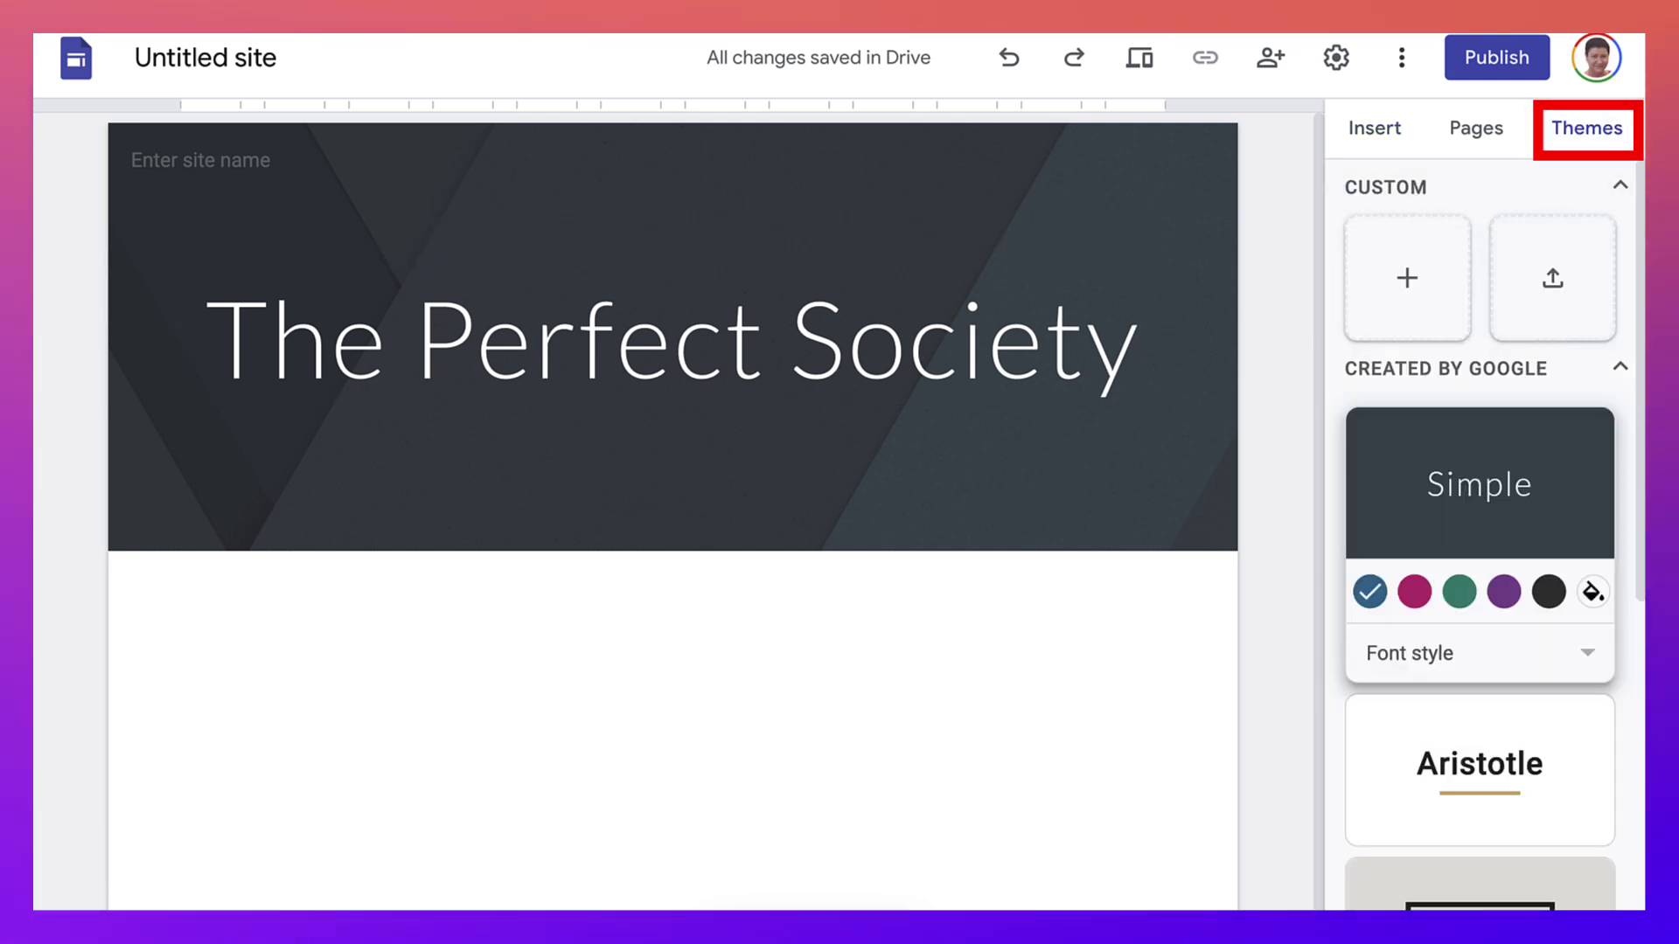
# - Try the pink, green and purple preset colors of the Simple theme
pyautogui.scroll(-1, 1480, 525)
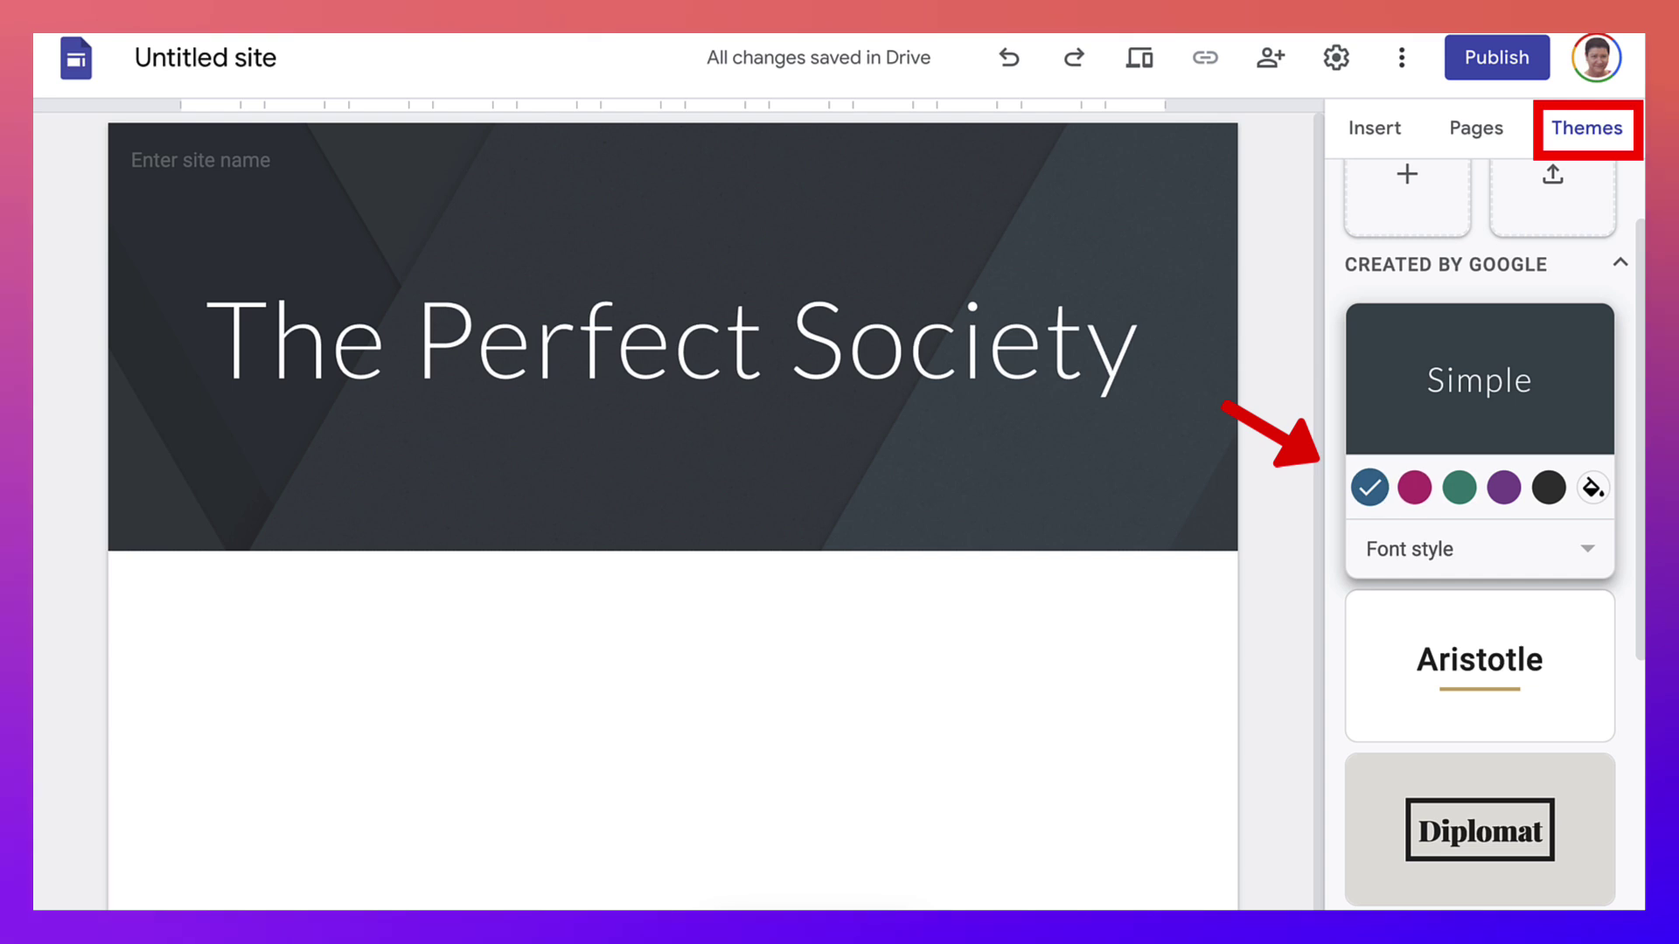
pyautogui.click(1414, 487)
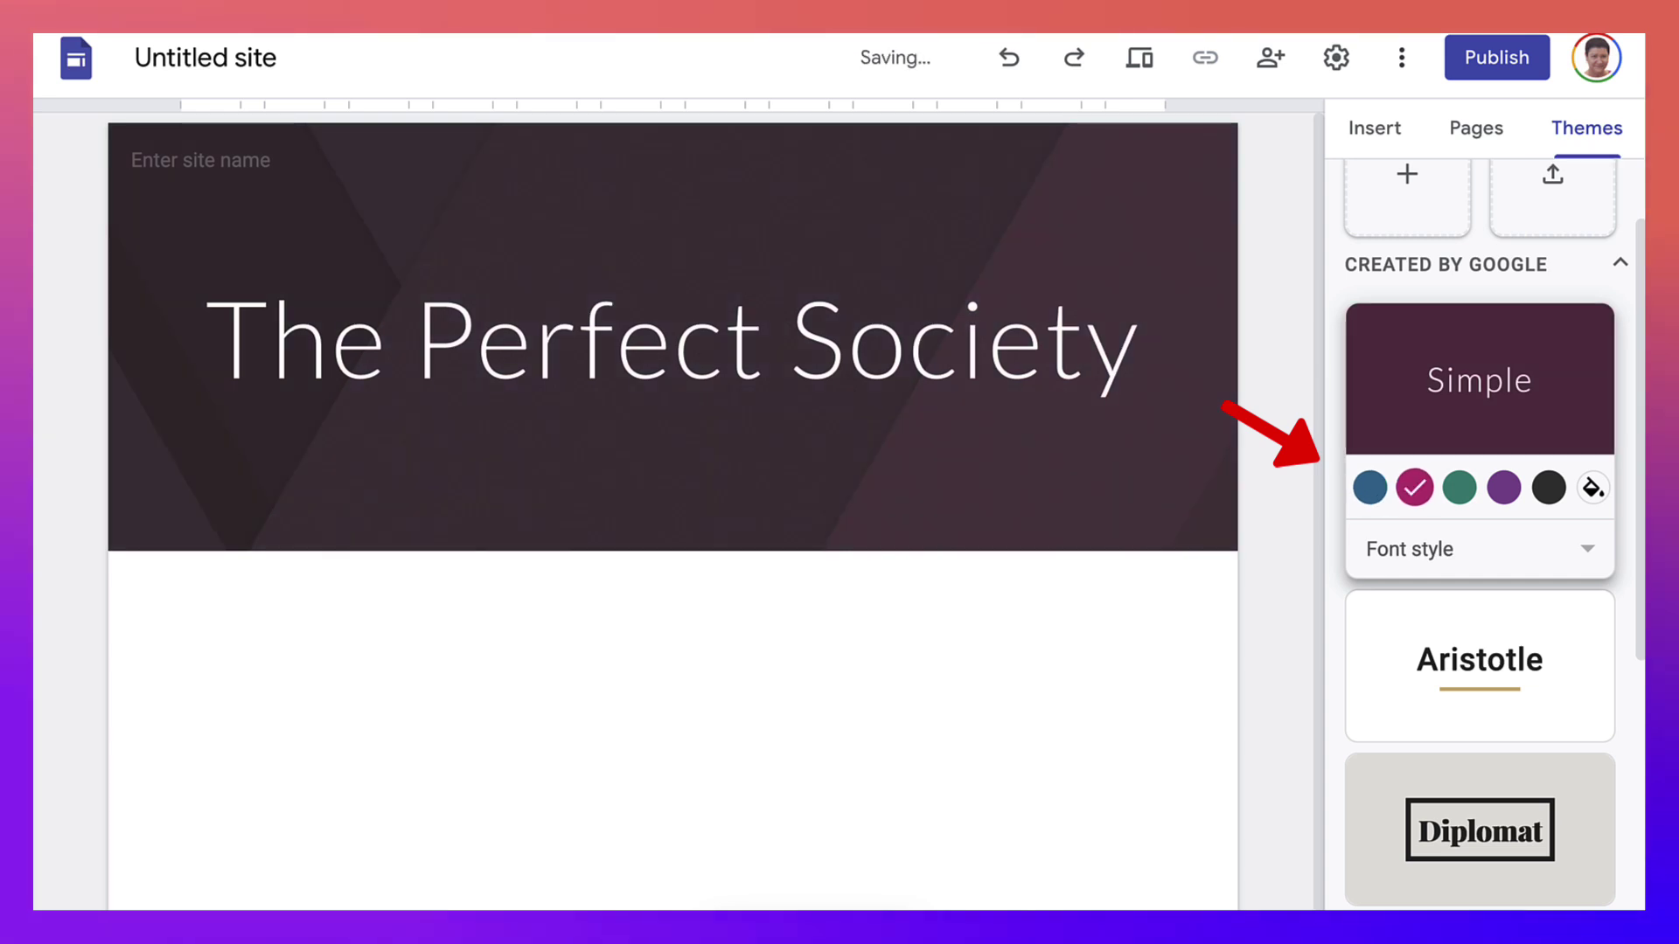
pyautogui.click(1458, 487)
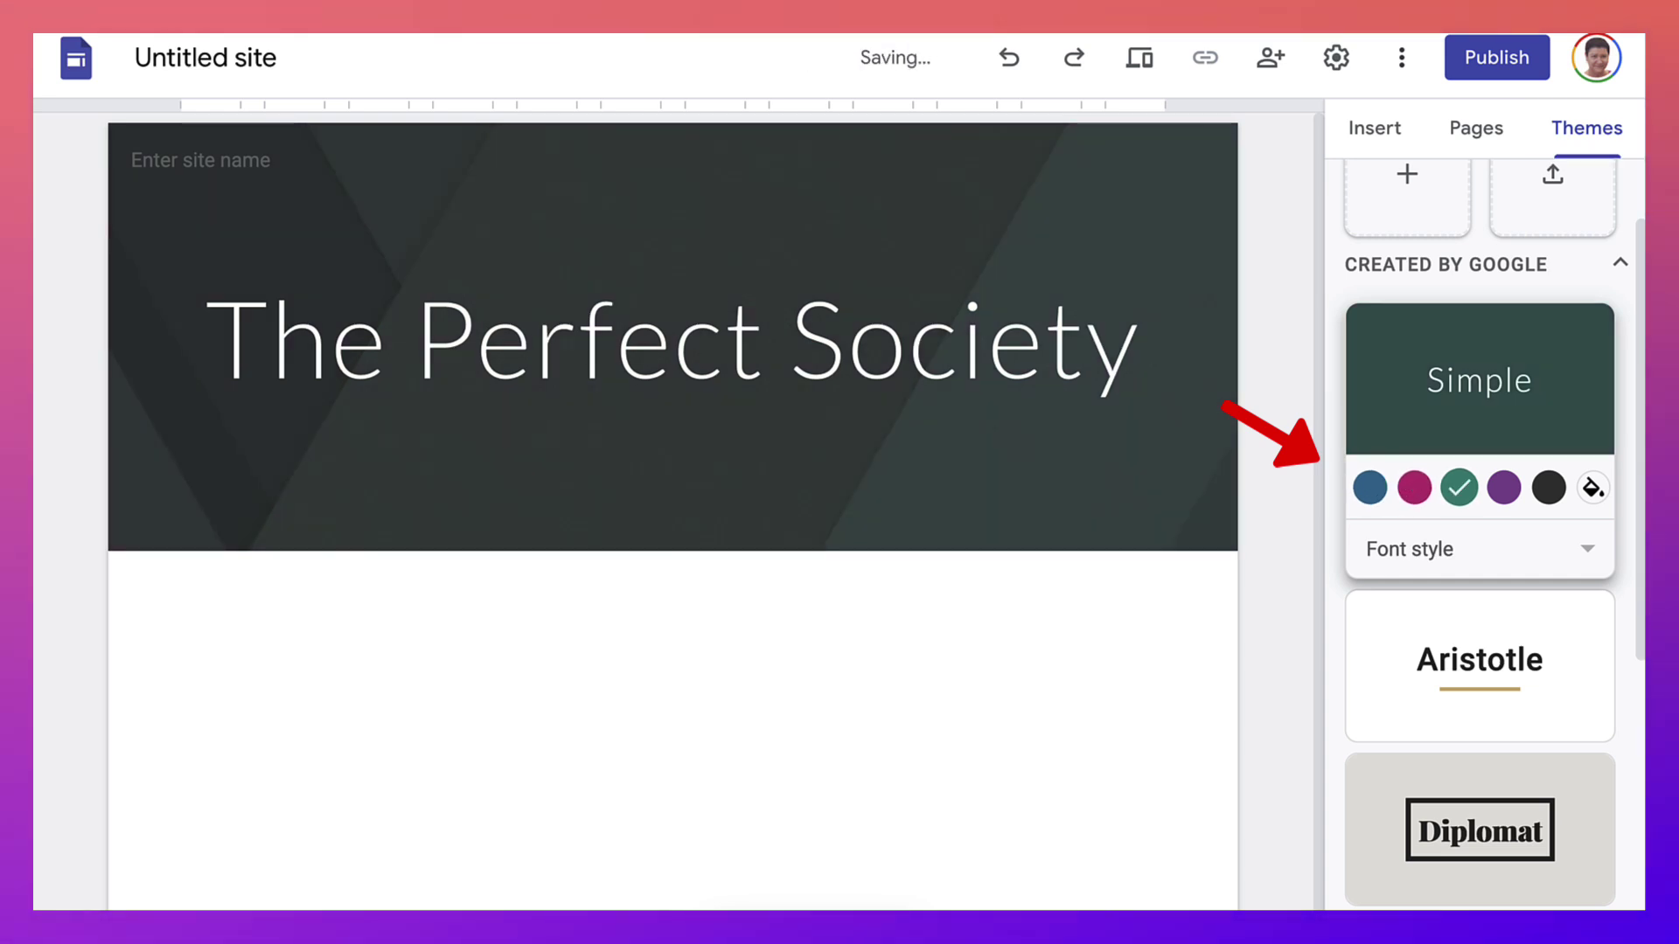
pyautogui.click(1504, 487)
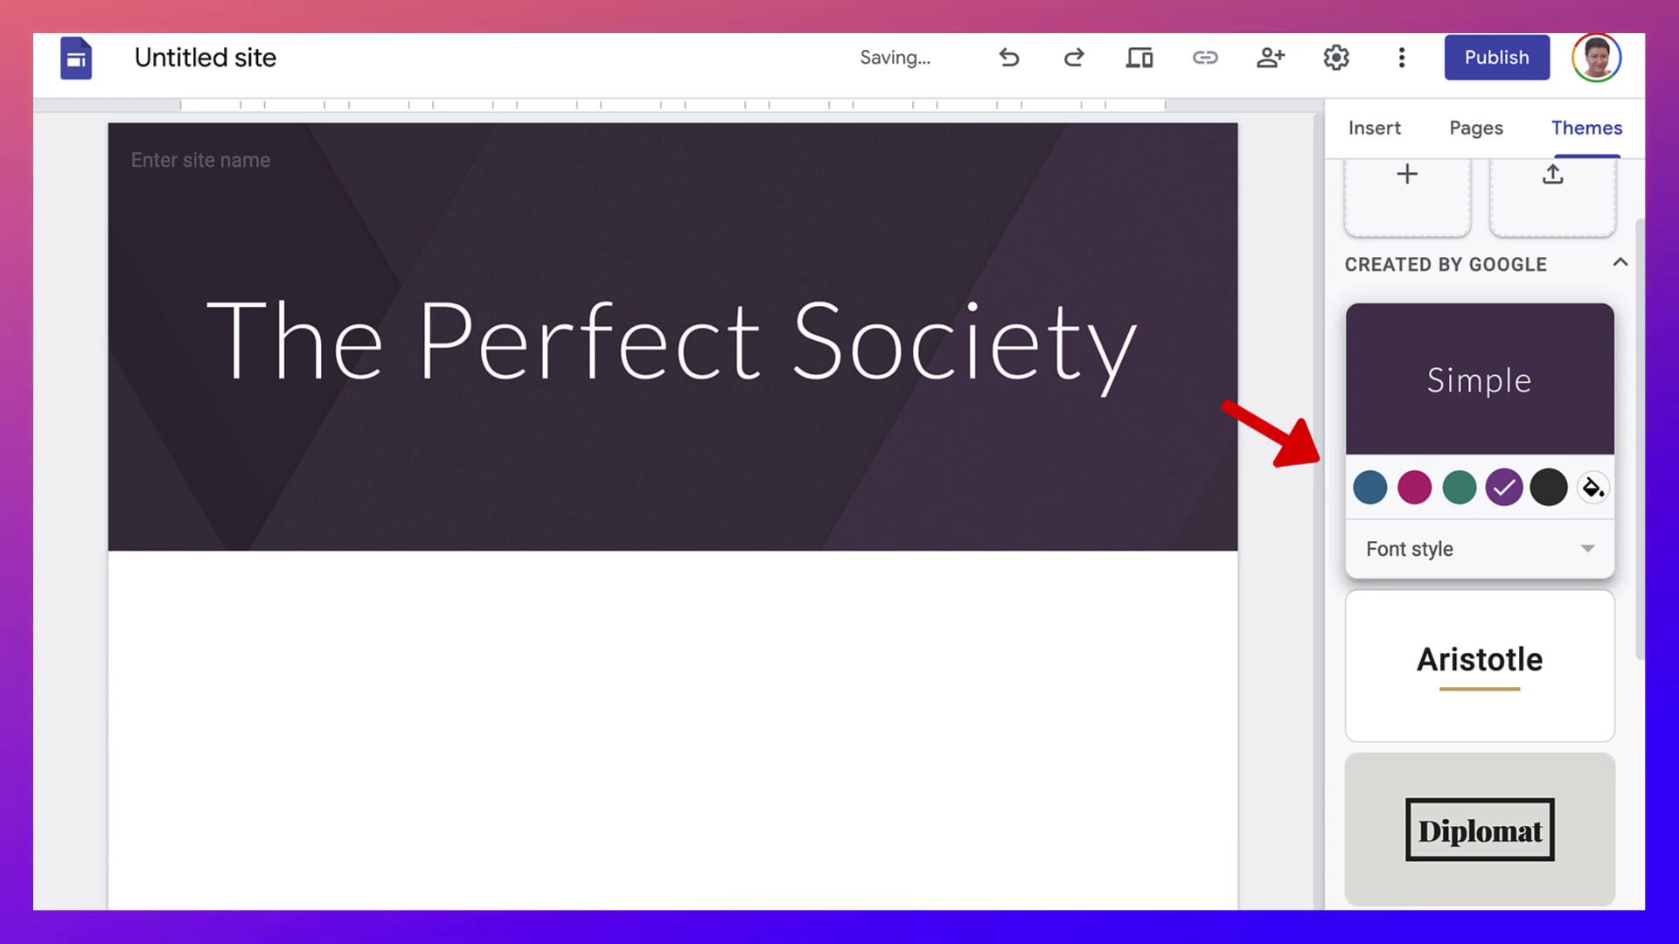
# - Try custom colors on the Simple theme, going through blue and yellow shades to magenta #c62fa7
pyautogui.click(1591, 487)
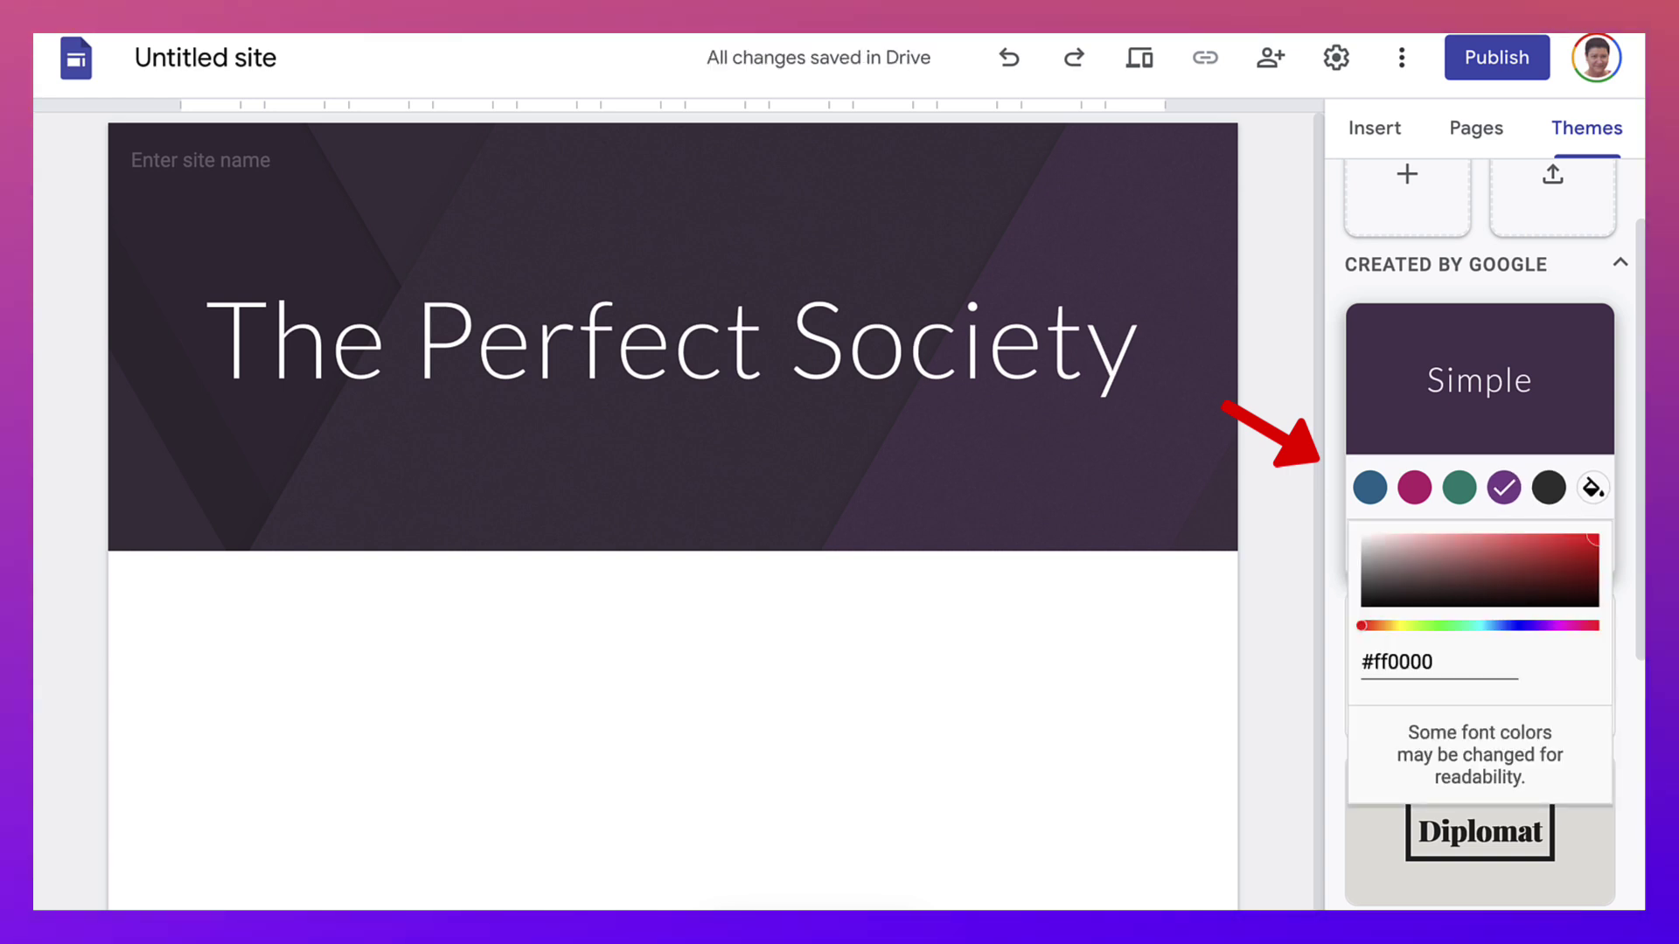
pyautogui.click(1557, 546)
pyautogui.moveTo(1361, 625); pyautogui.dragTo(1487, 625)
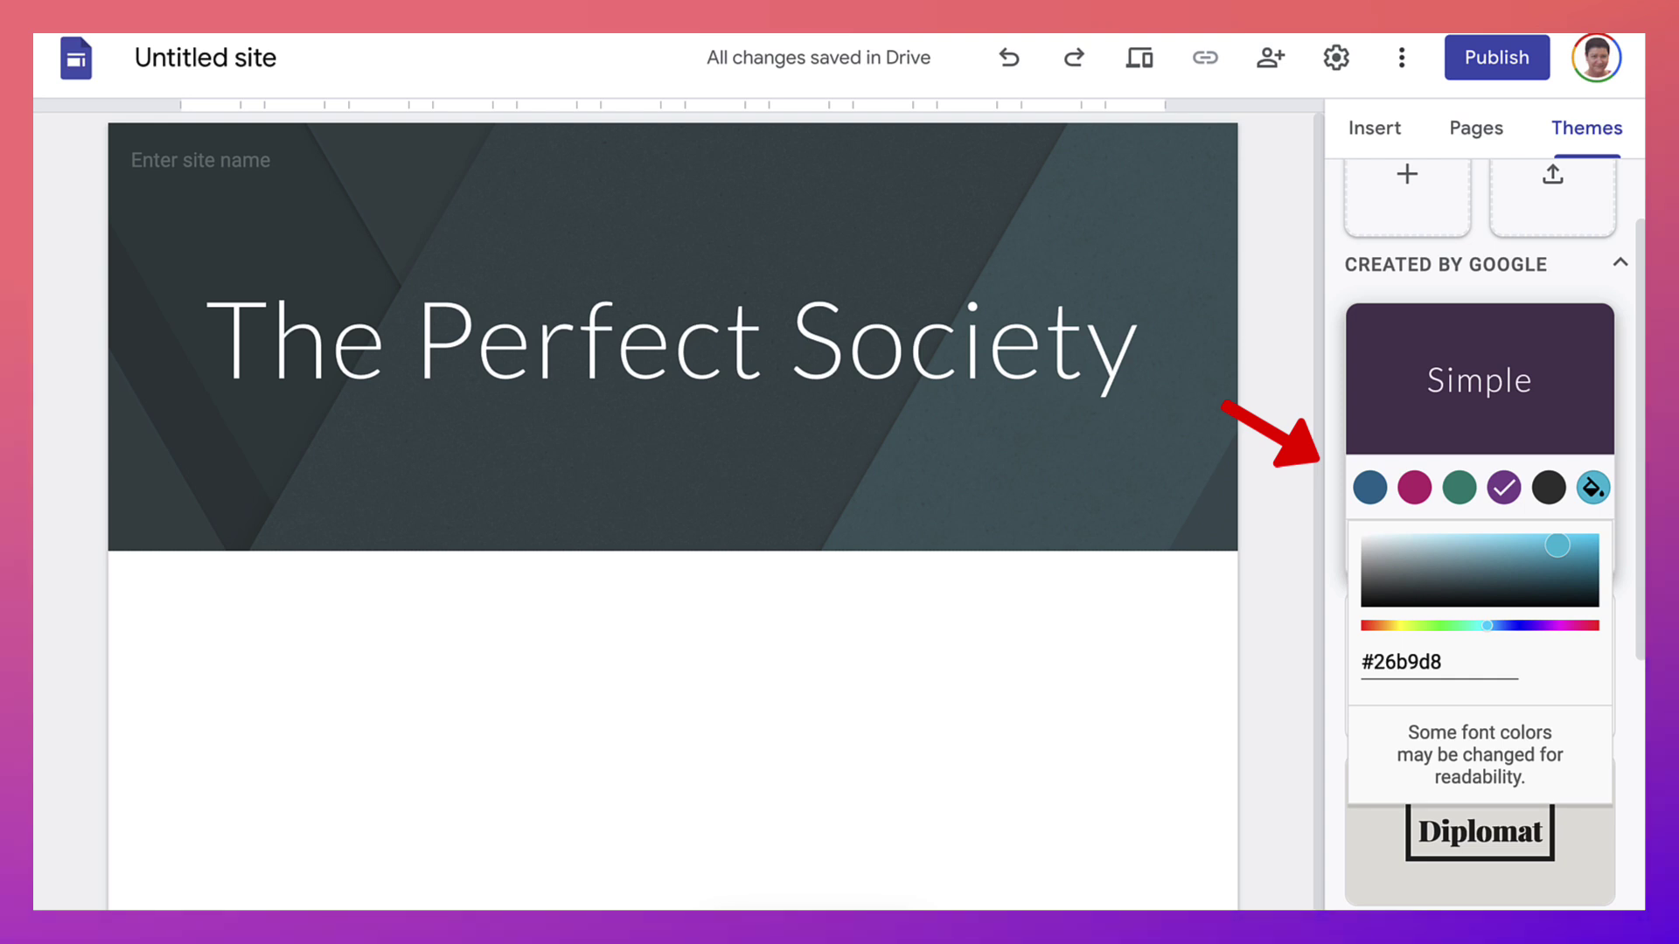
pyautogui.click(1578, 548)
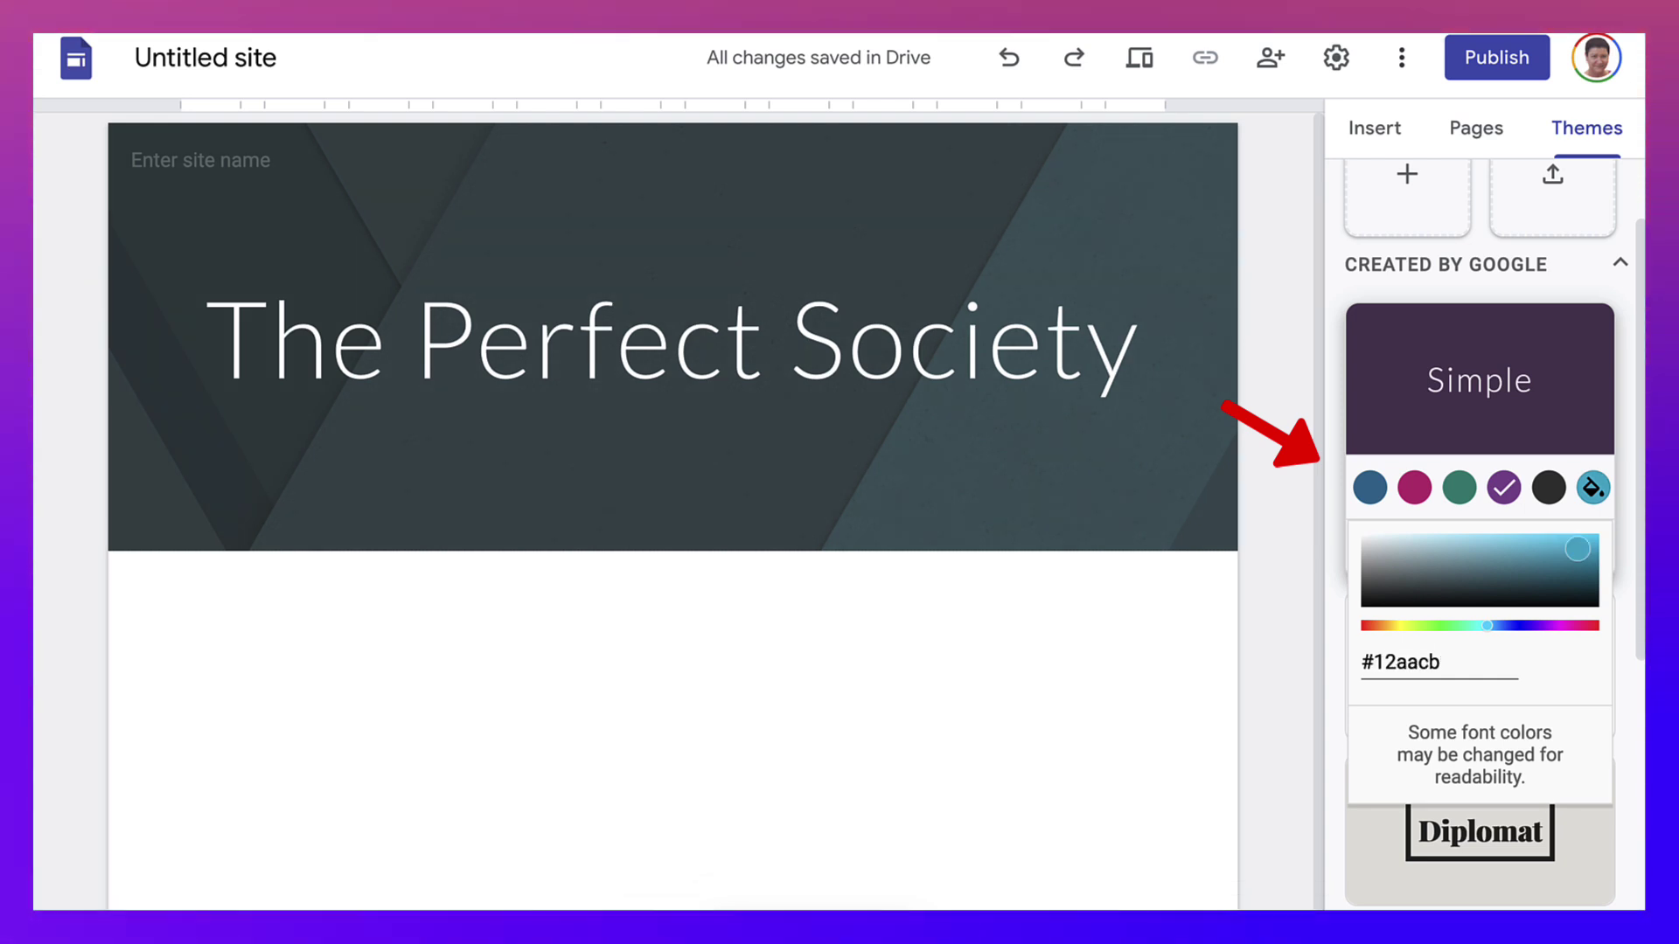
pyautogui.click(1542, 550)
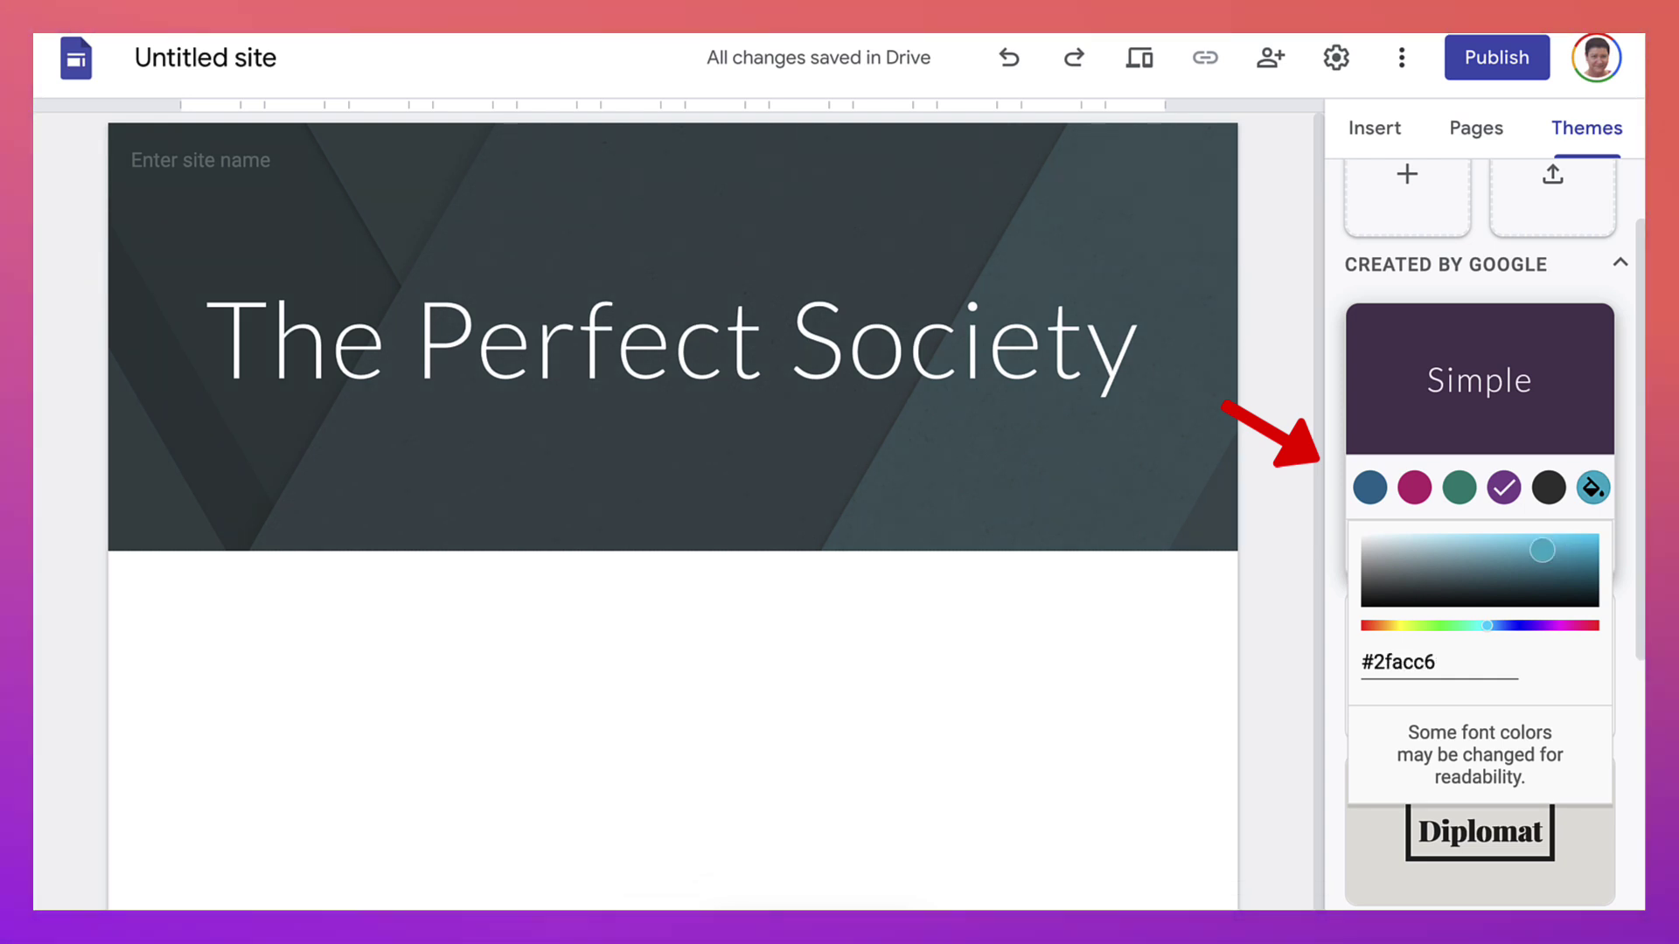
pyautogui.click(1402, 625)
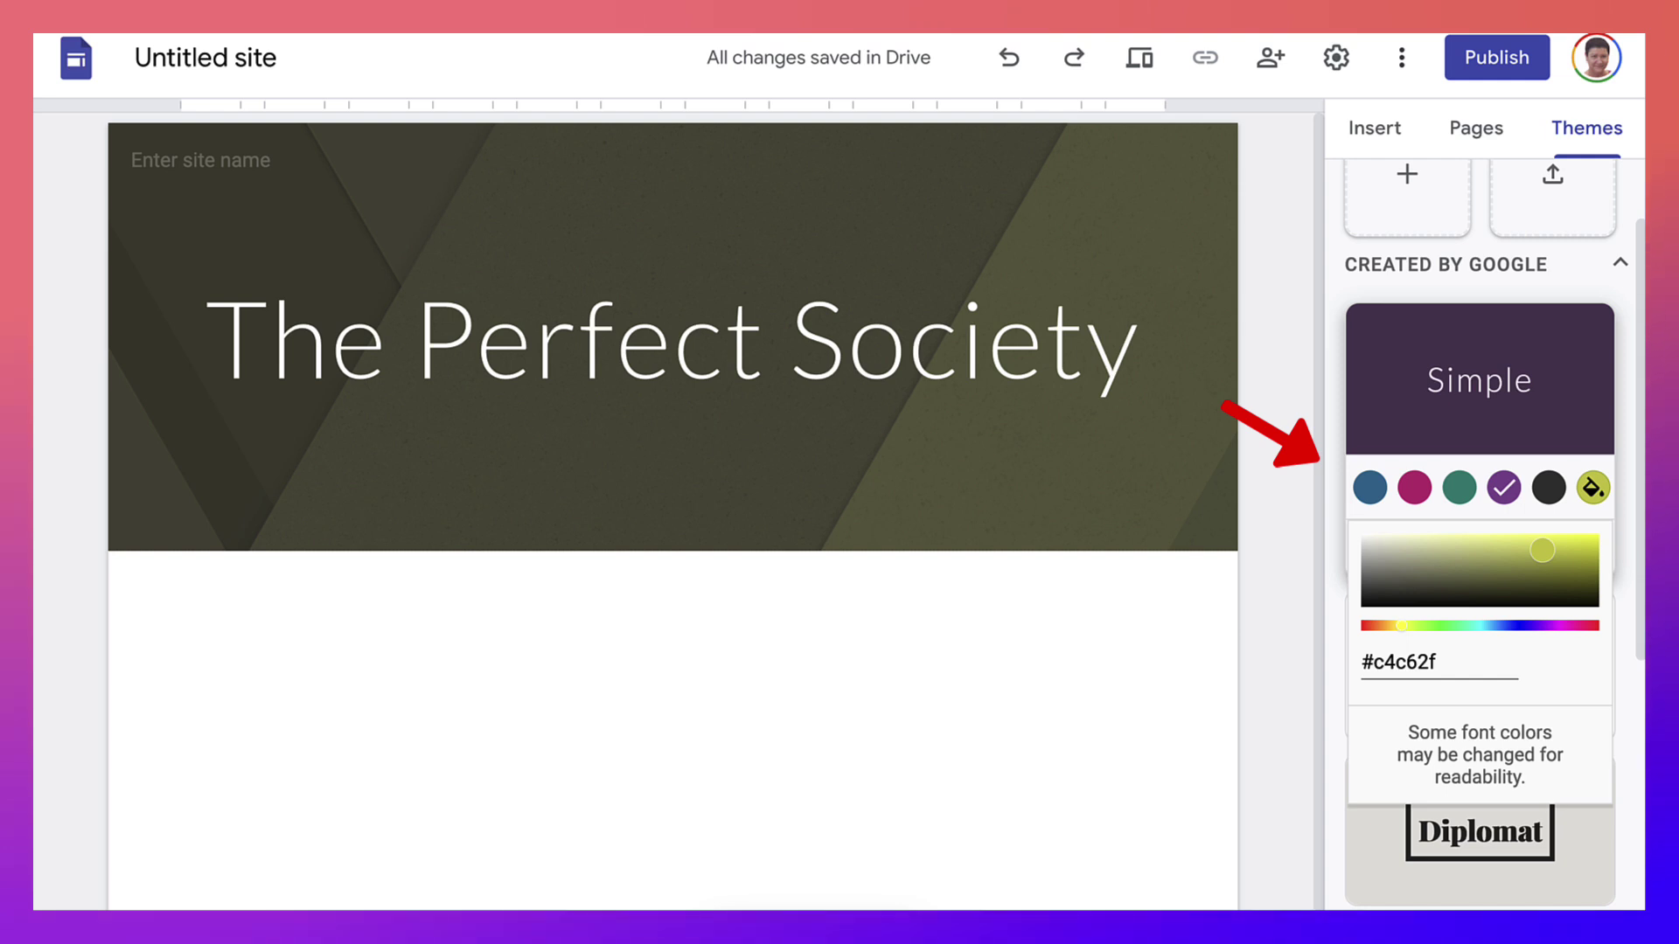
pyautogui.click(1568, 625)
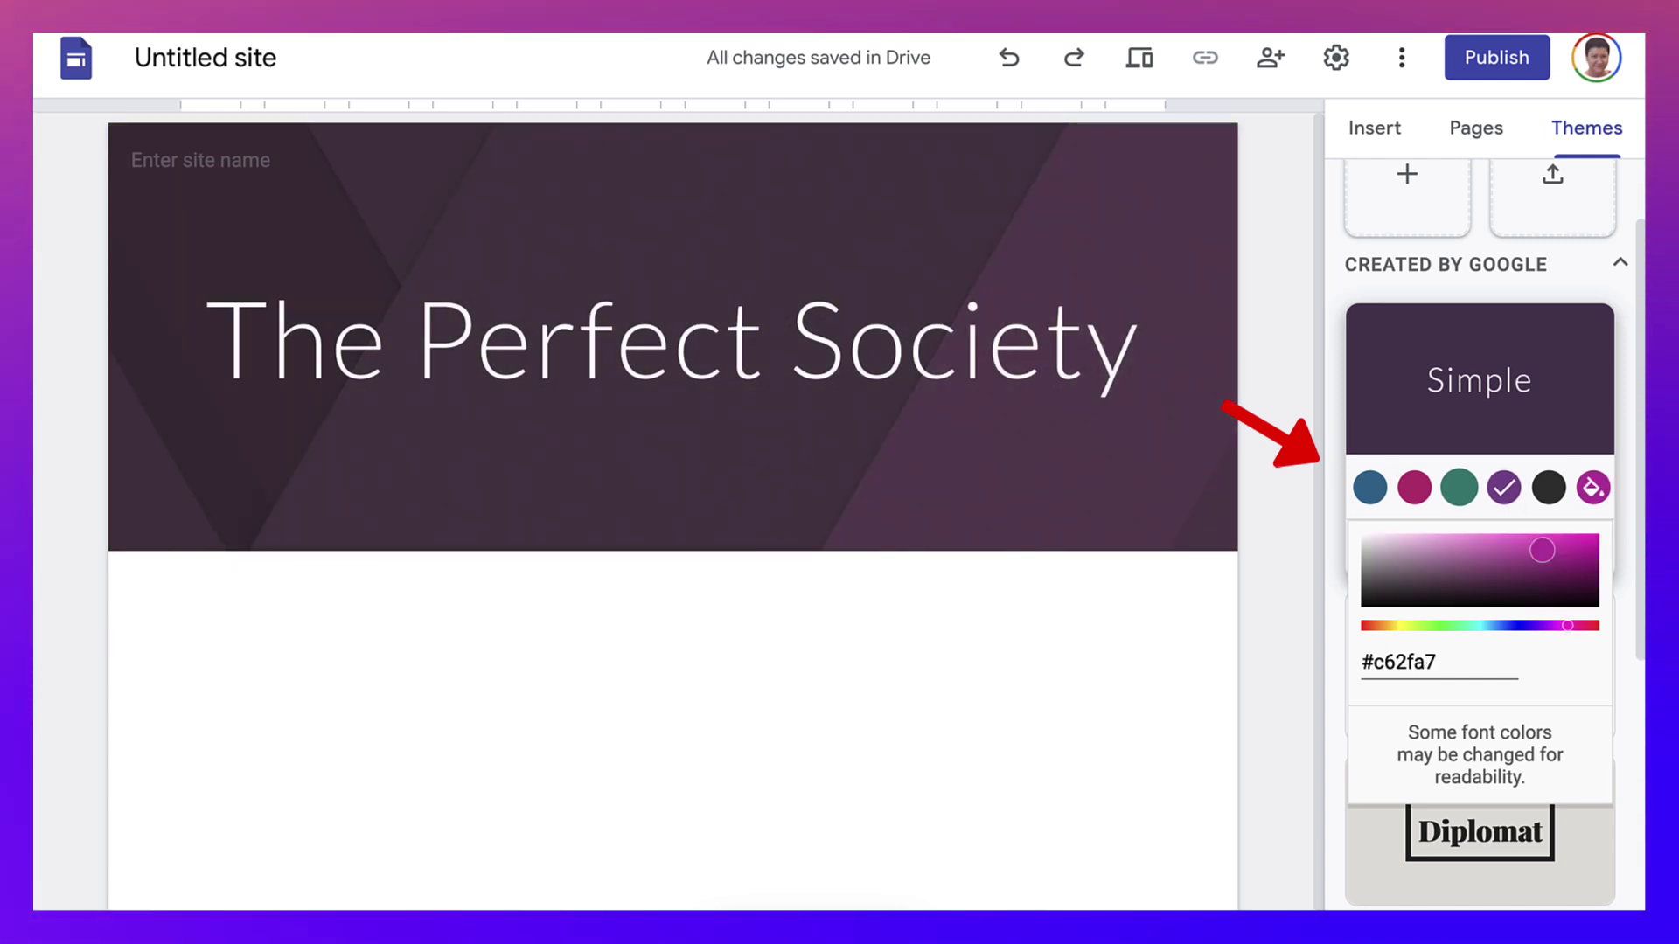
# - Set the Simple theme to its blue preset color and try the Light, Classic and Heavy font styles
pyautogui.click(1369, 487)
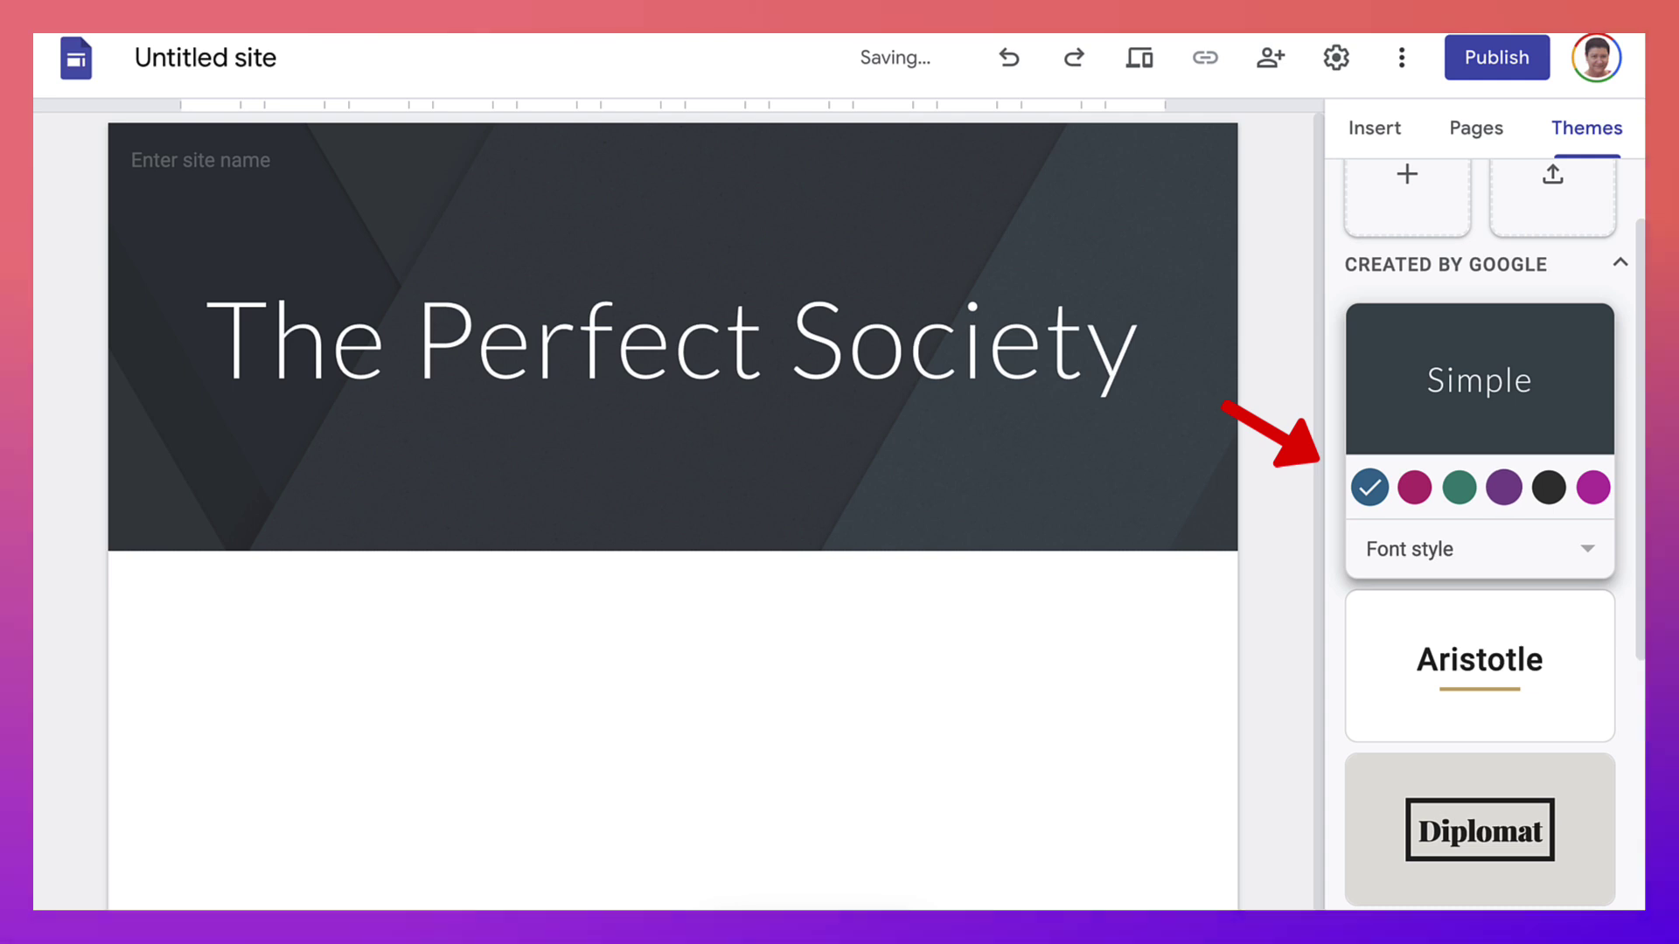
pyautogui.click(1478, 549)
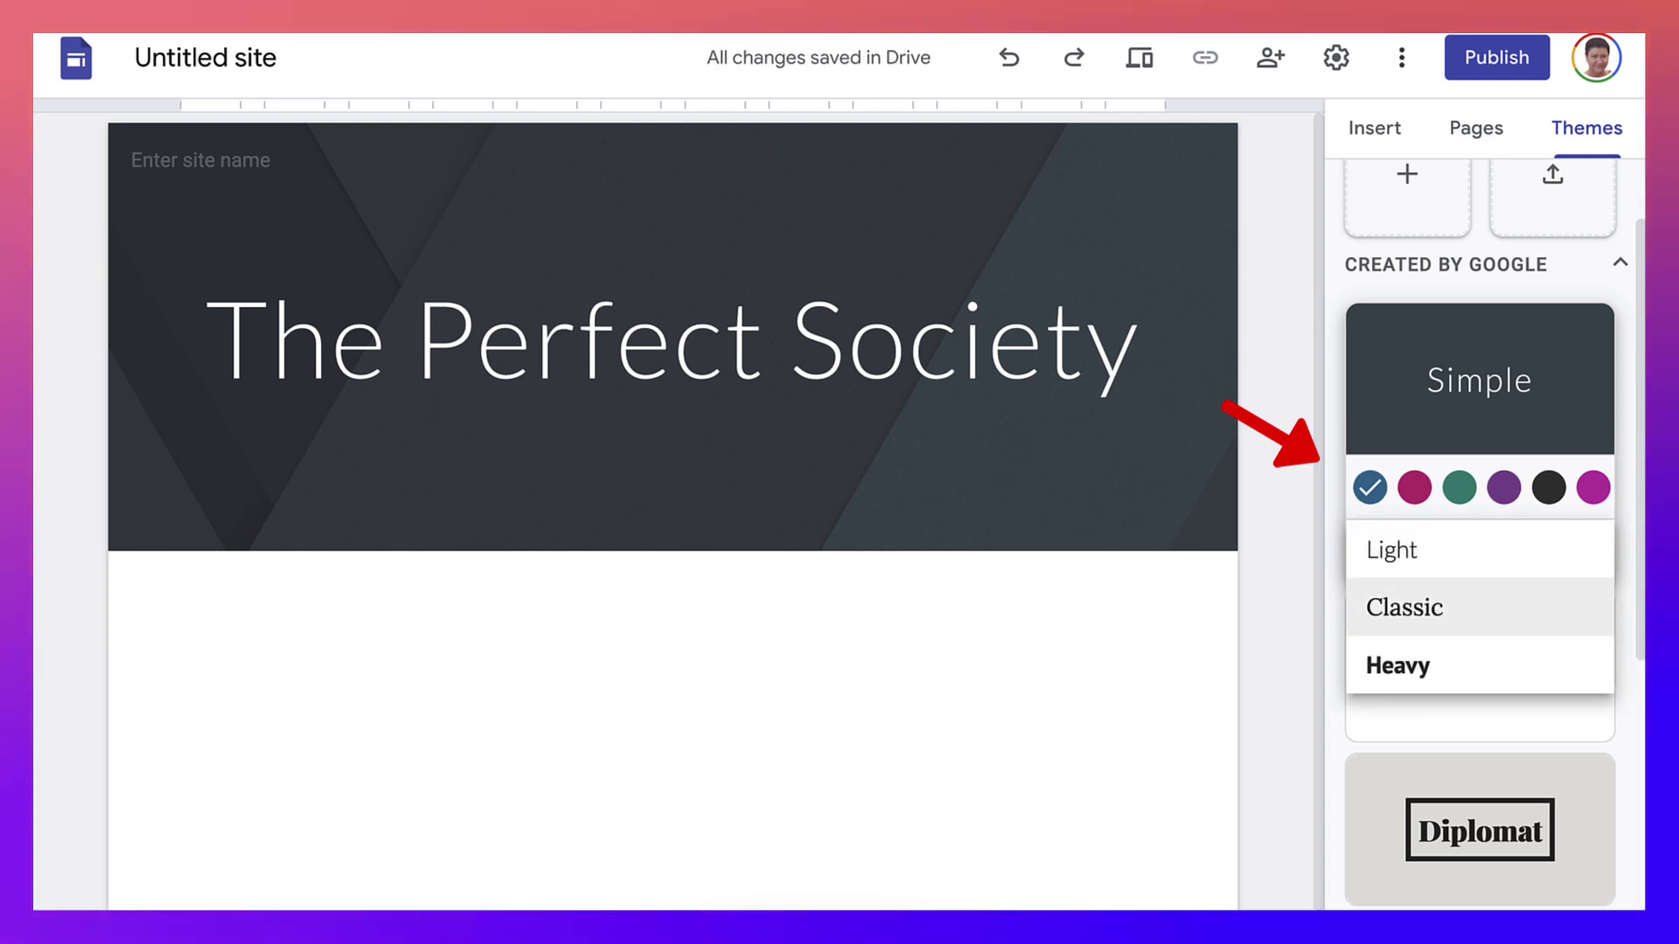
pyautogui.click(1393, 549)
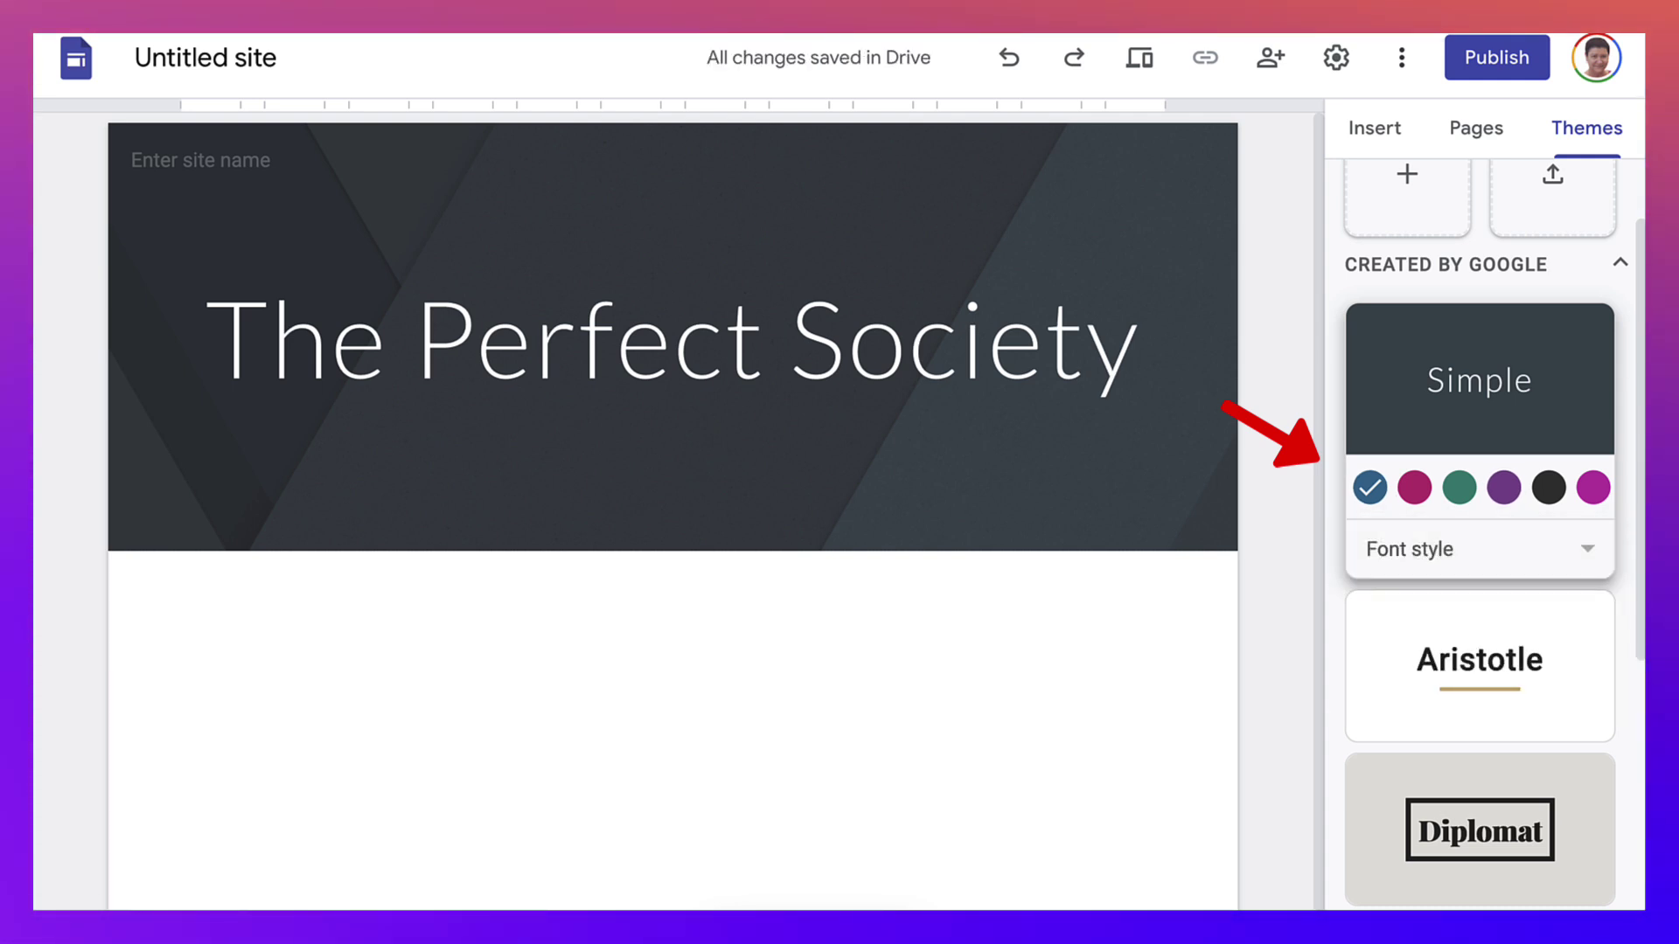
pyautogui.click(1478, 549)
pyautogui.click(1404, 604)
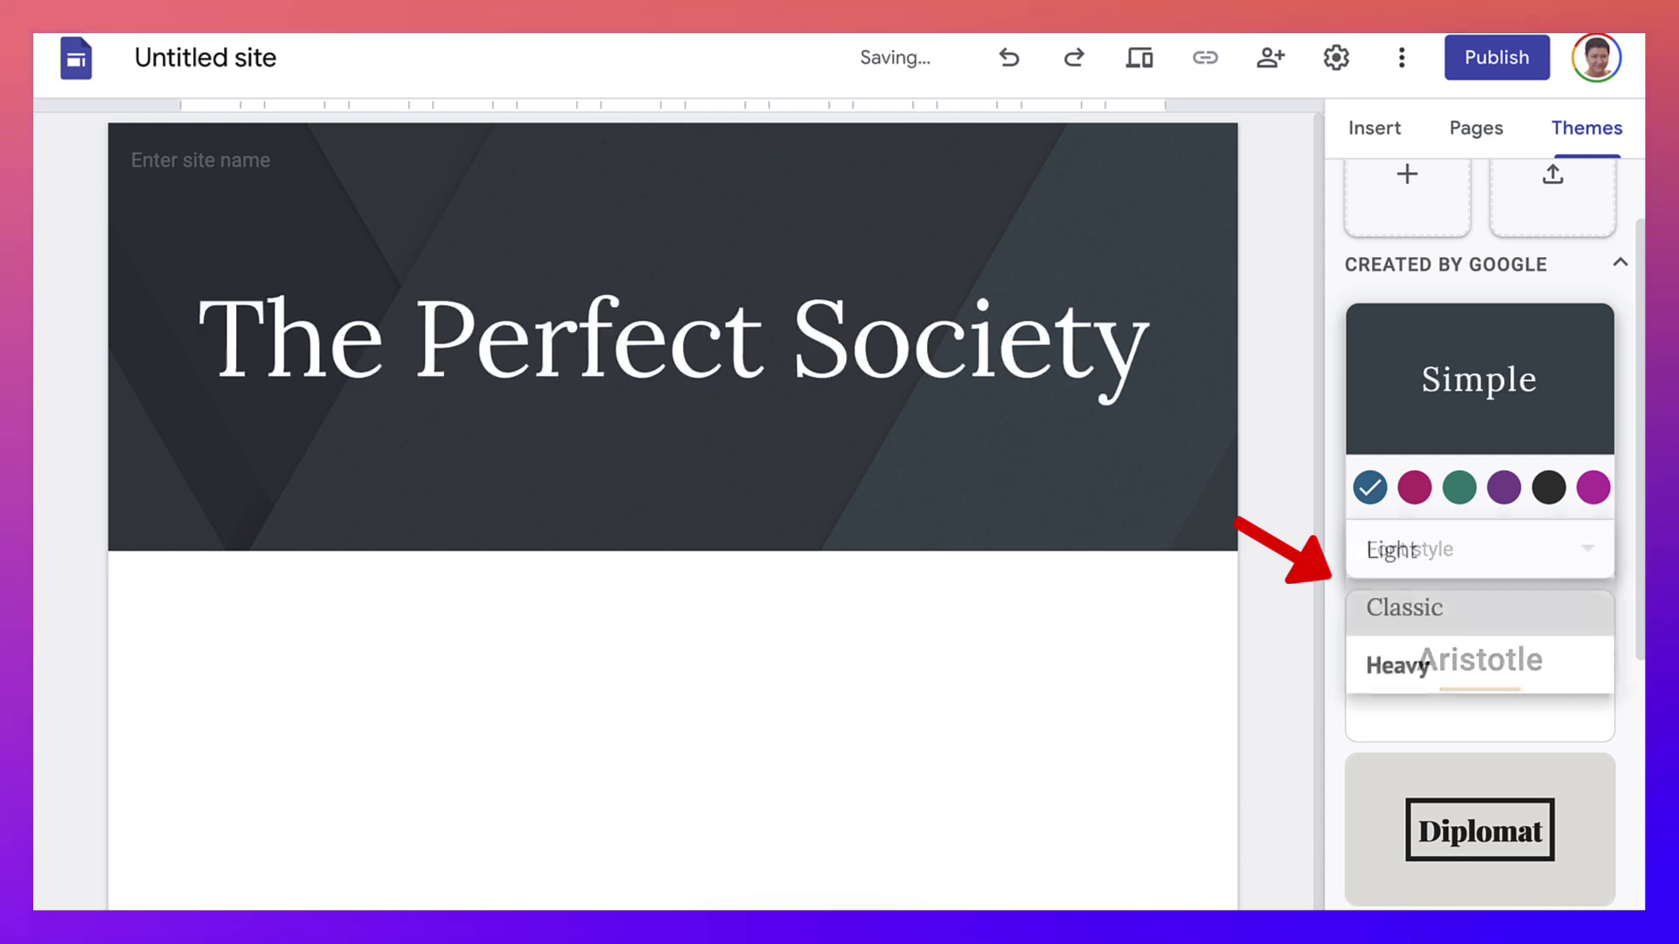
pyautogui.click(1478, 549)
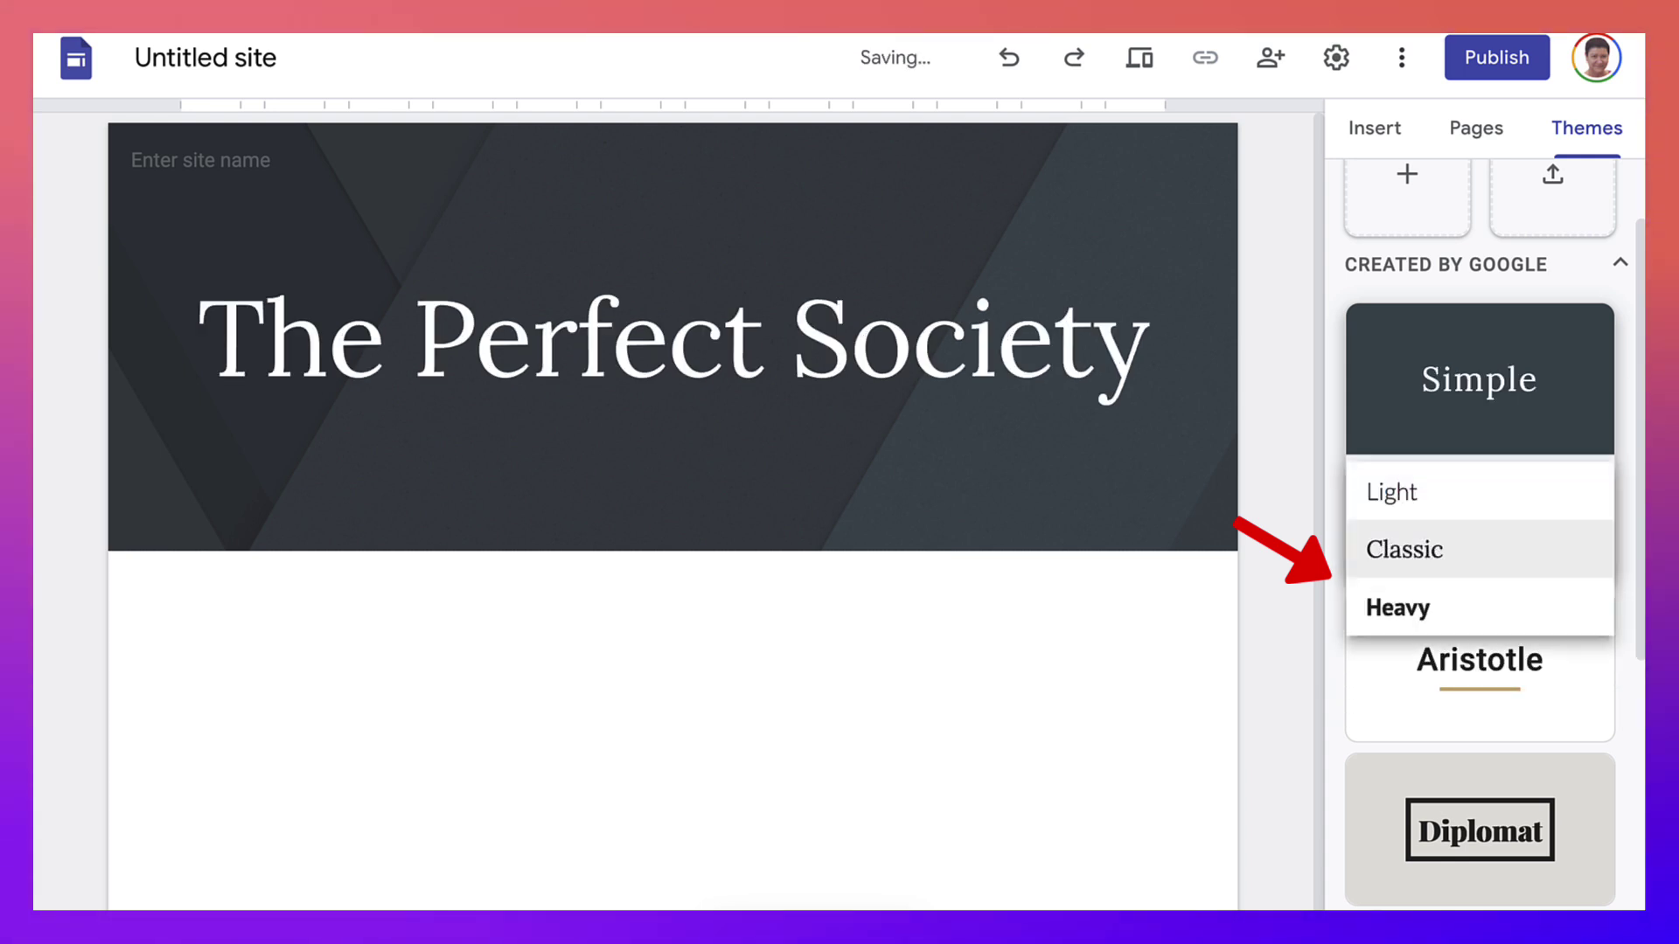
pyautogui.click(1398, 608)
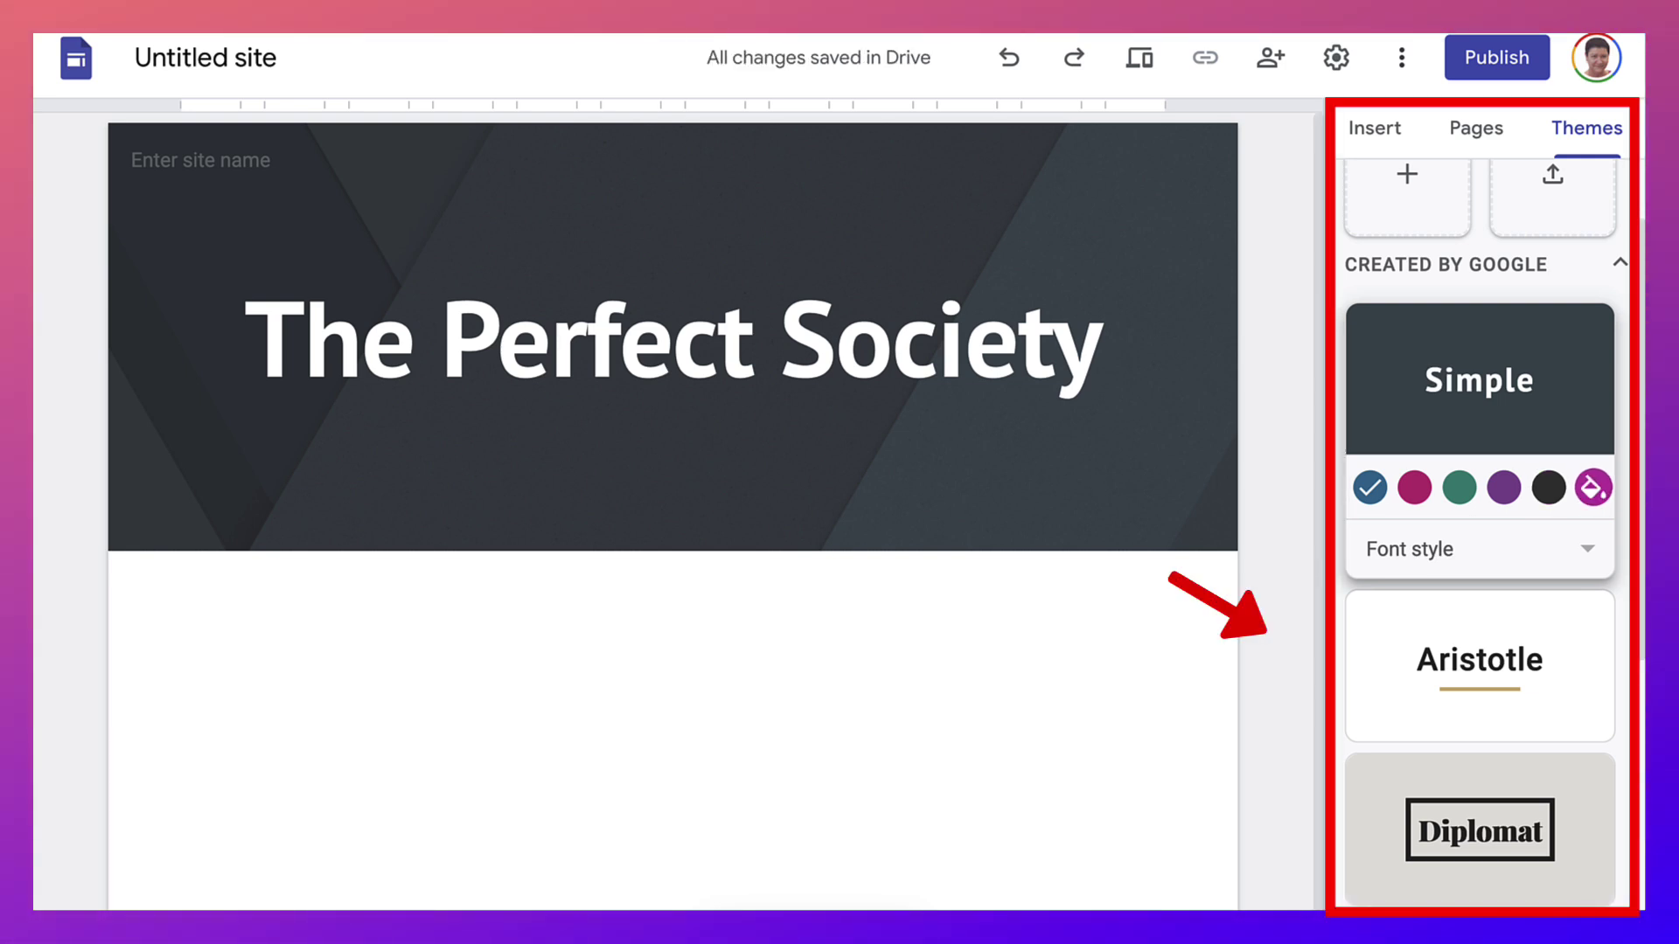
# - Try the Aristotle theme with the custom magenta color, followed by the Vision theme
pyautogui.click(1480, 664)
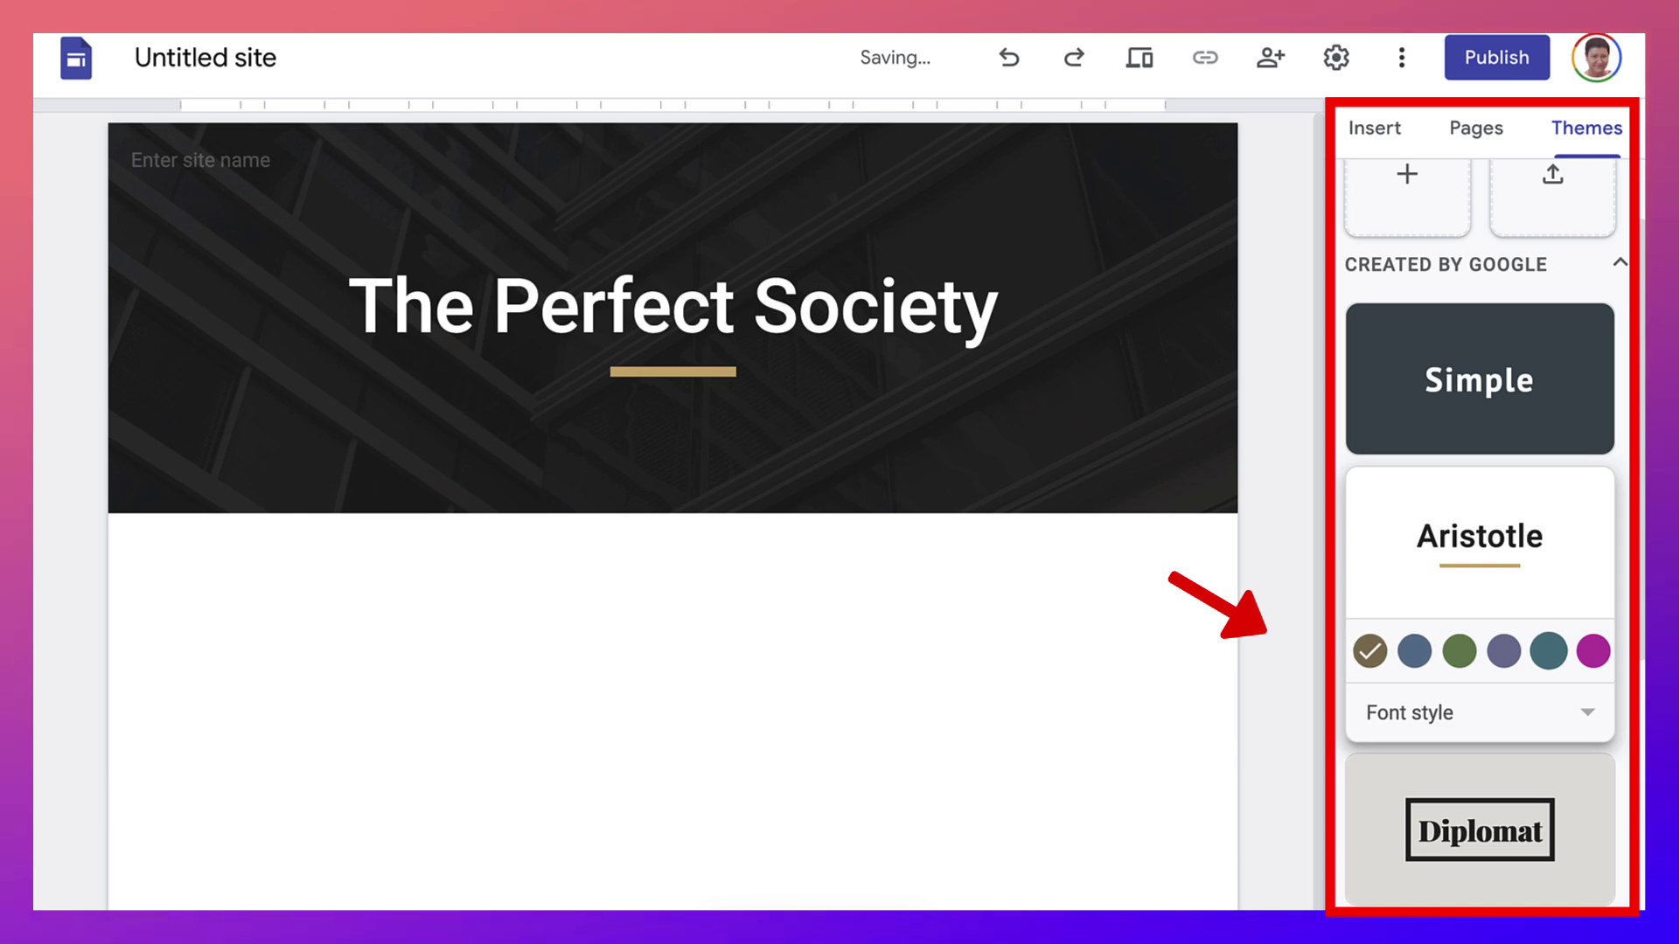
pyautogui.click(1594, 652)
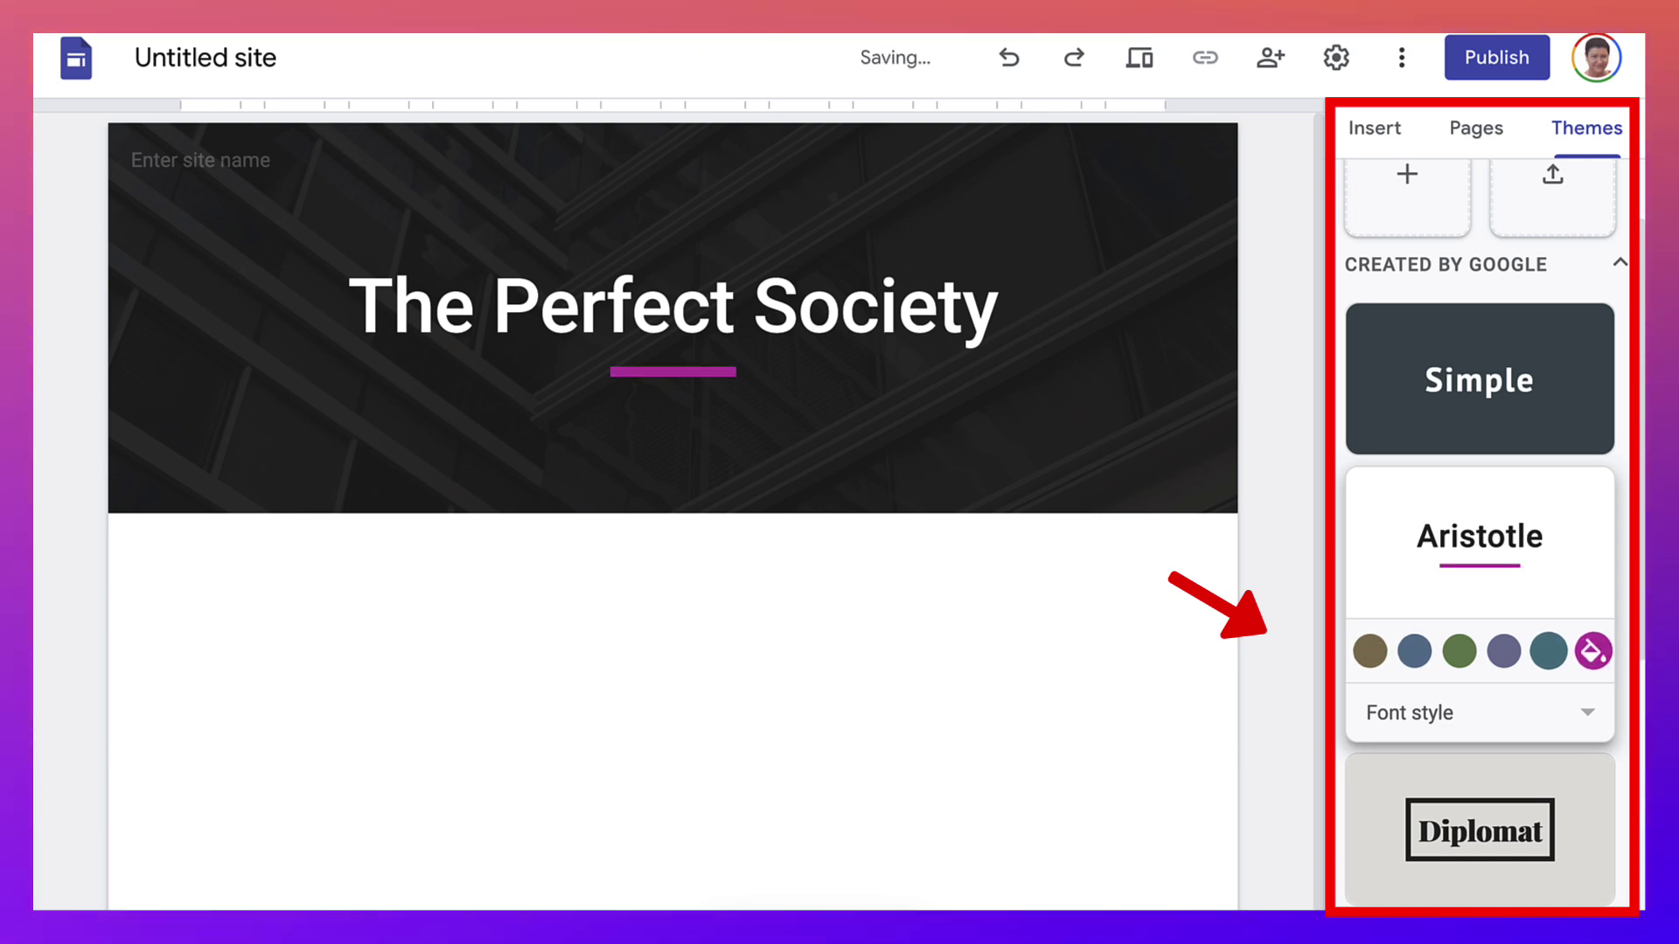
pyautogui.scroll(-4, 1480, 525)
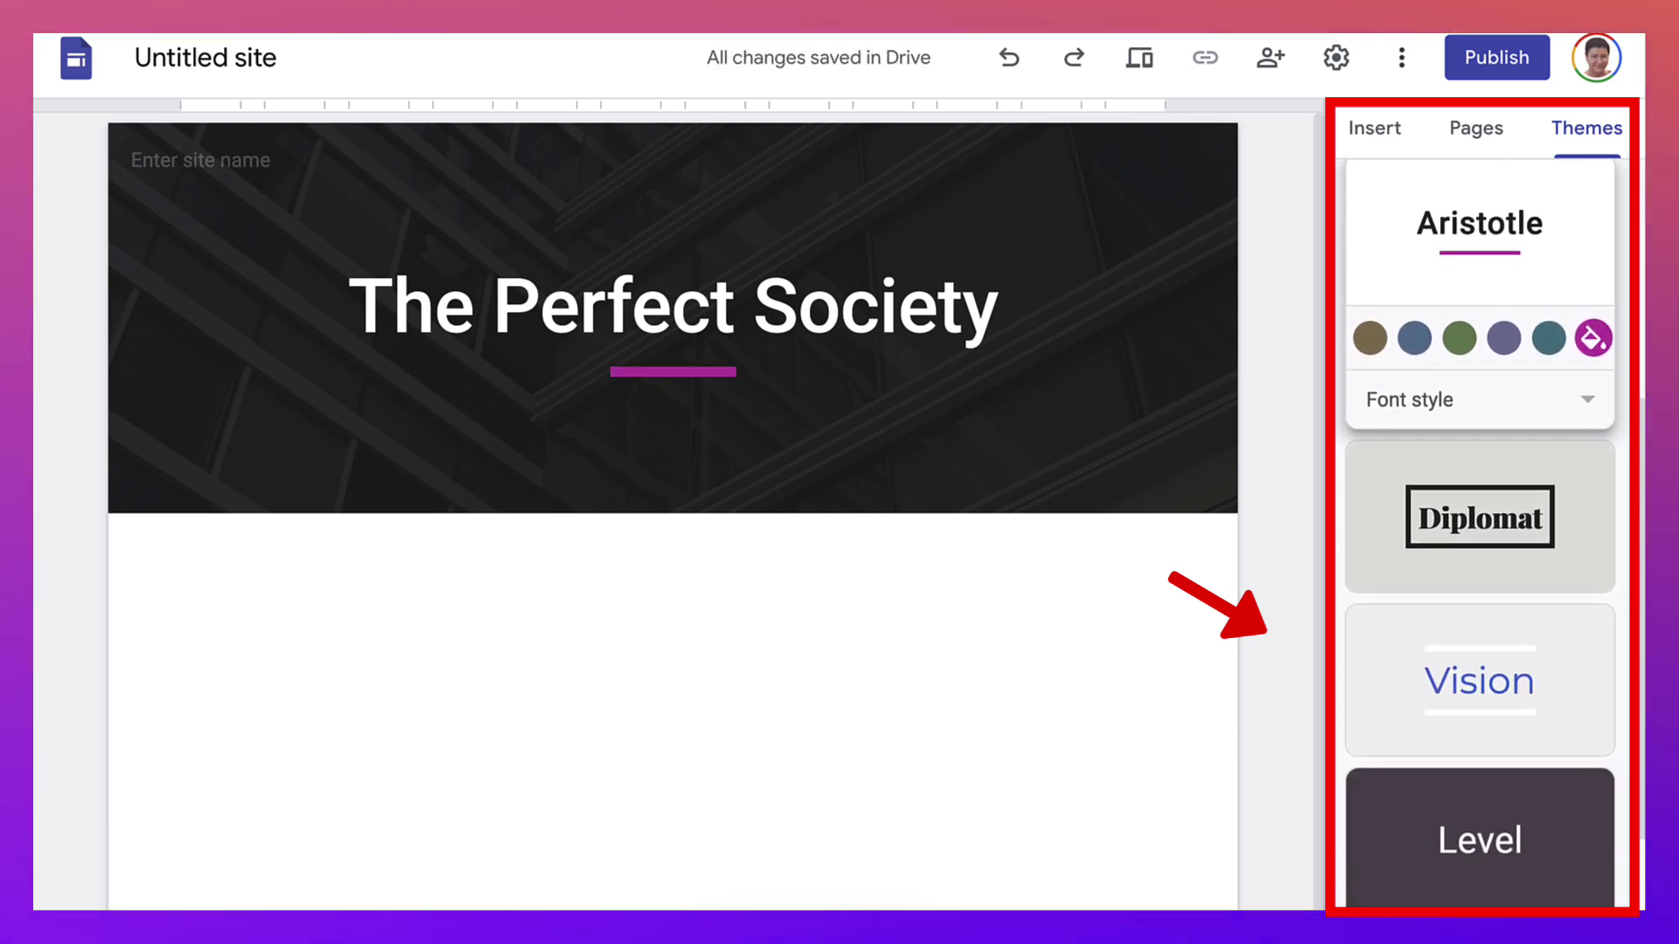
pyautogui.click(1479, 700)
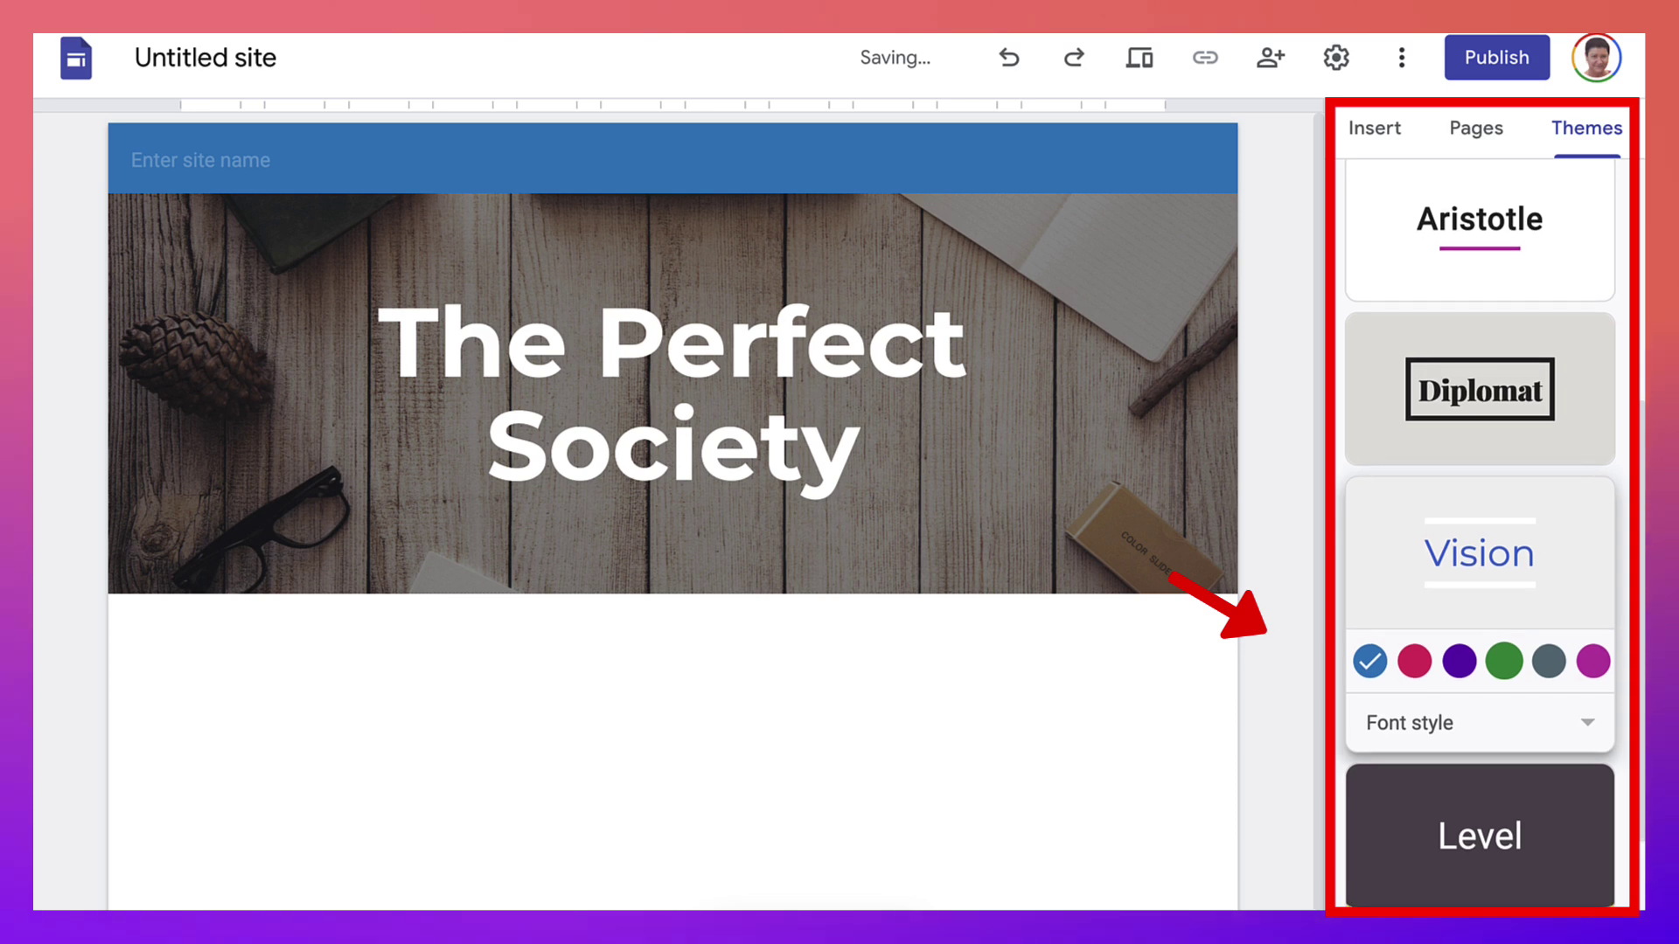
# - Try the Level theme with its blue preset color, followed by the Impression theme
pyautogui.scroll(-2, 1480, 525)
pyautogui.click(1479, 710)
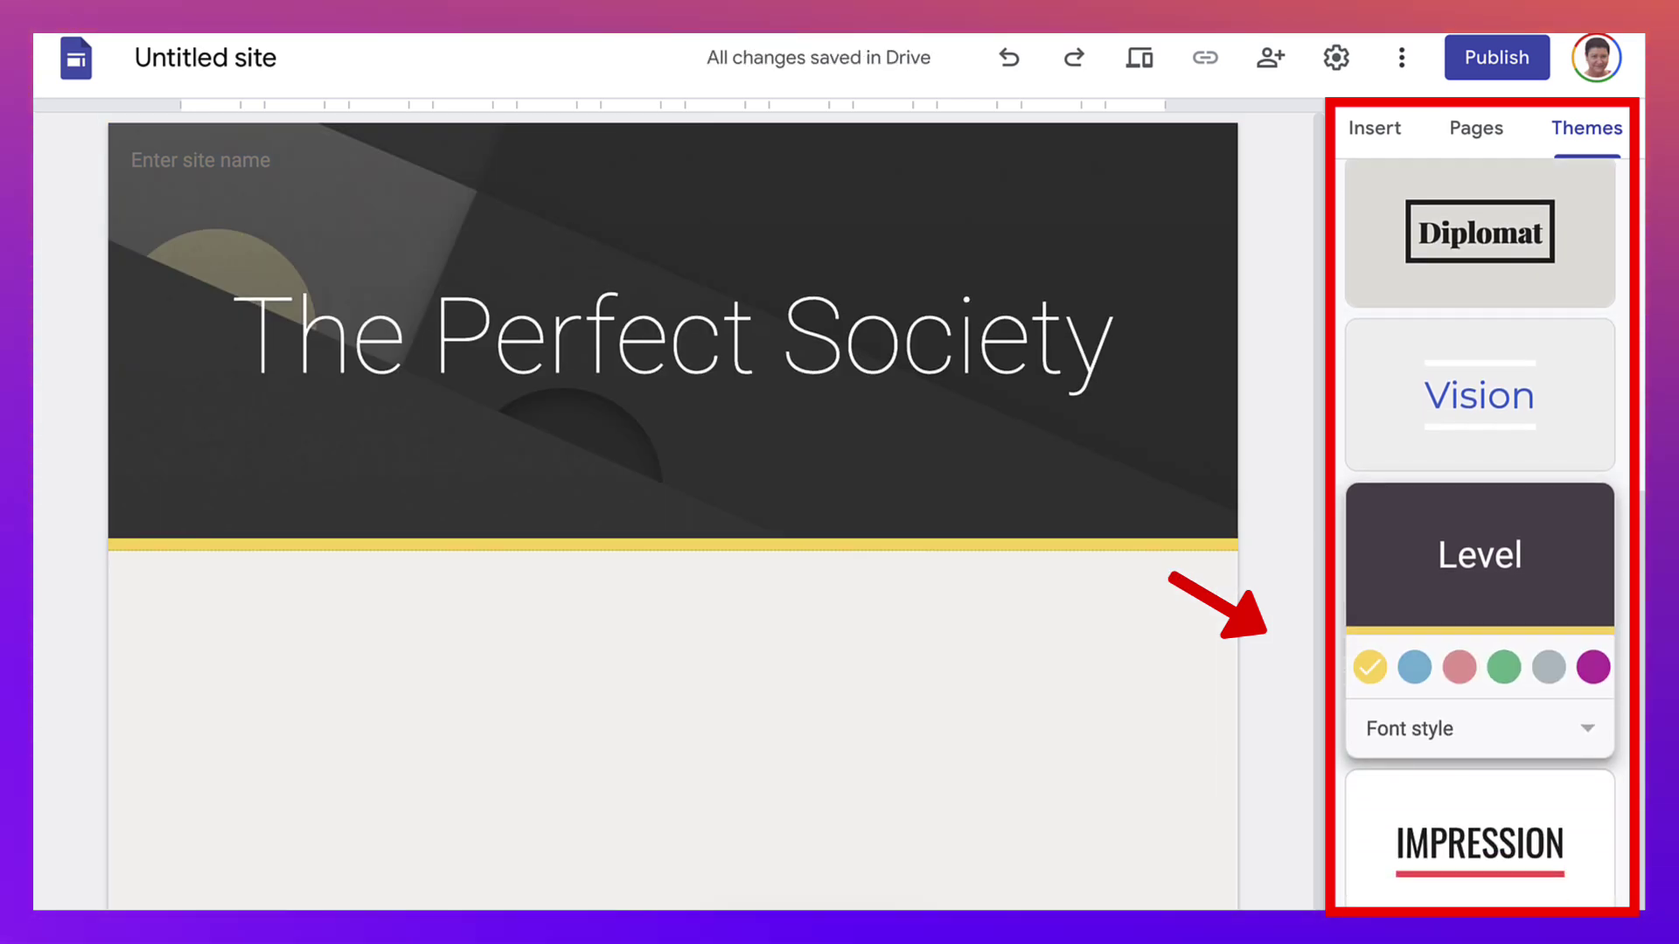
pyautogui.click(1414, 667)
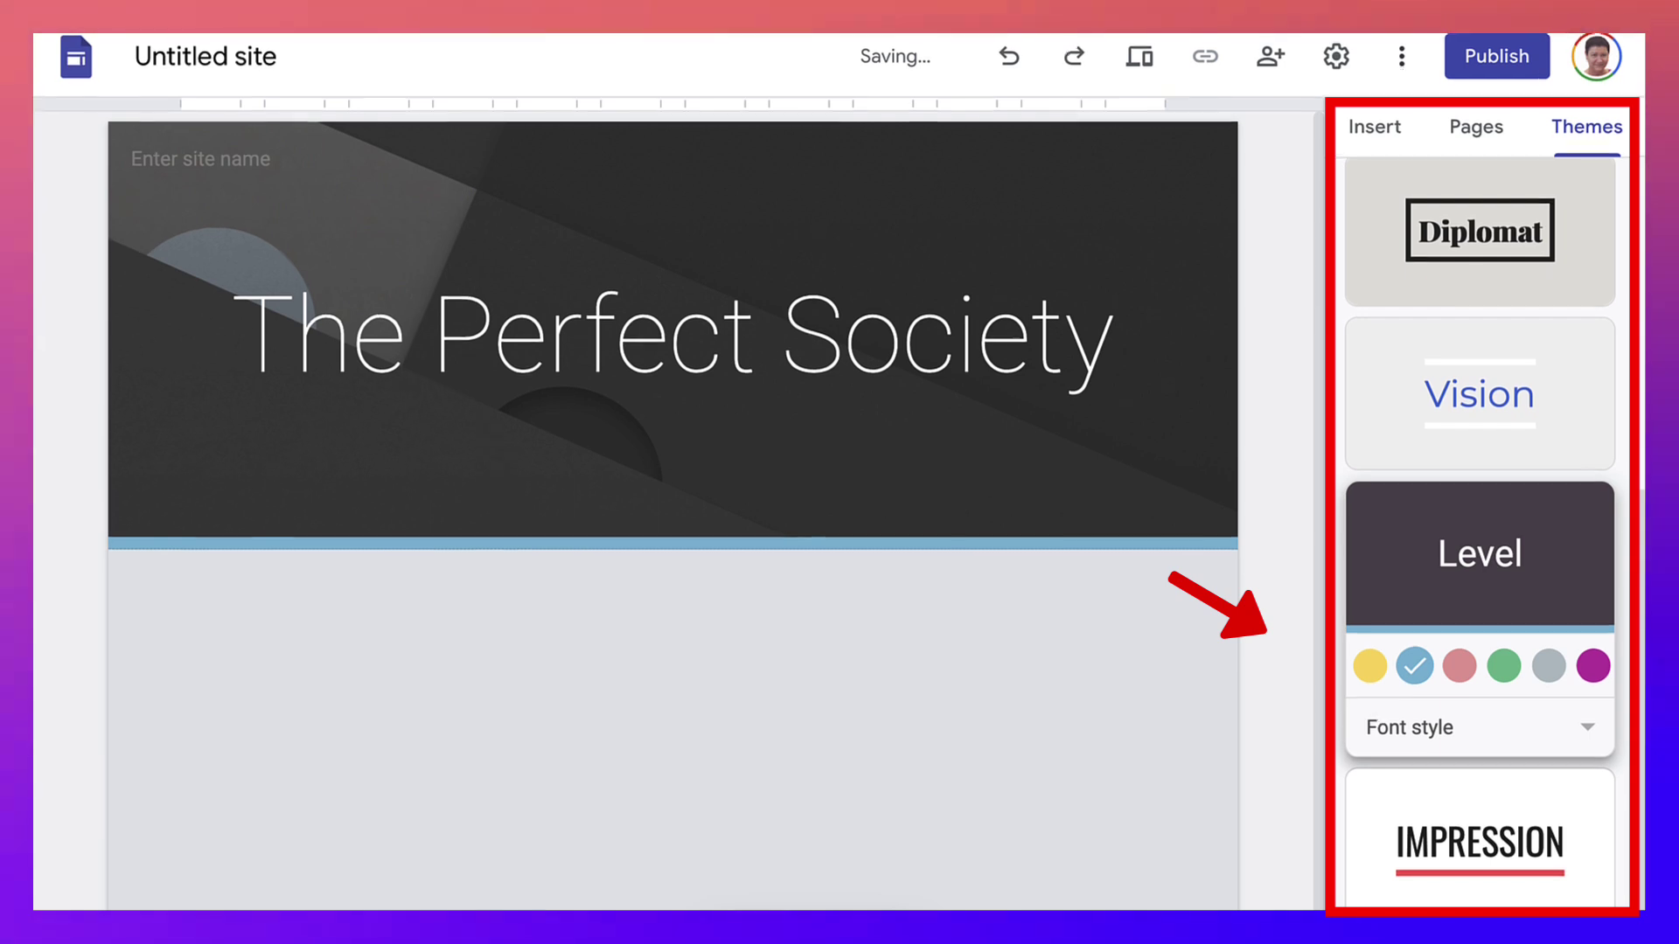
pyautogui.click(1480, 843)
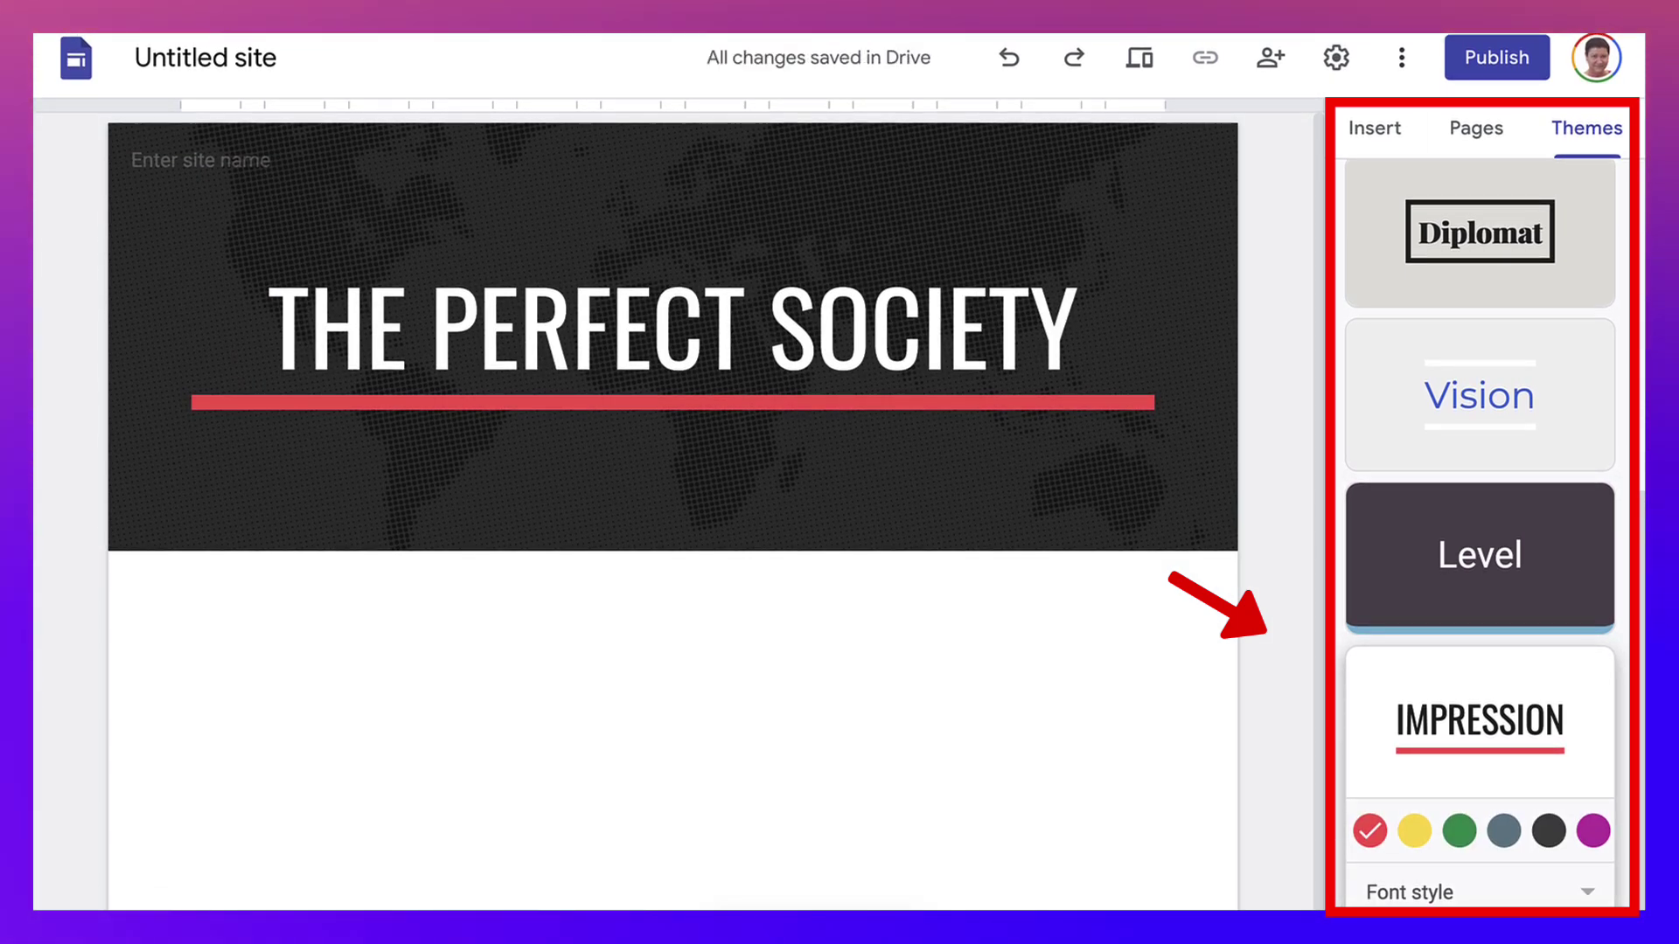
# - Apply the Vision theme with its blue color to the site
pyautogui.scroll(1, 1490, 532)
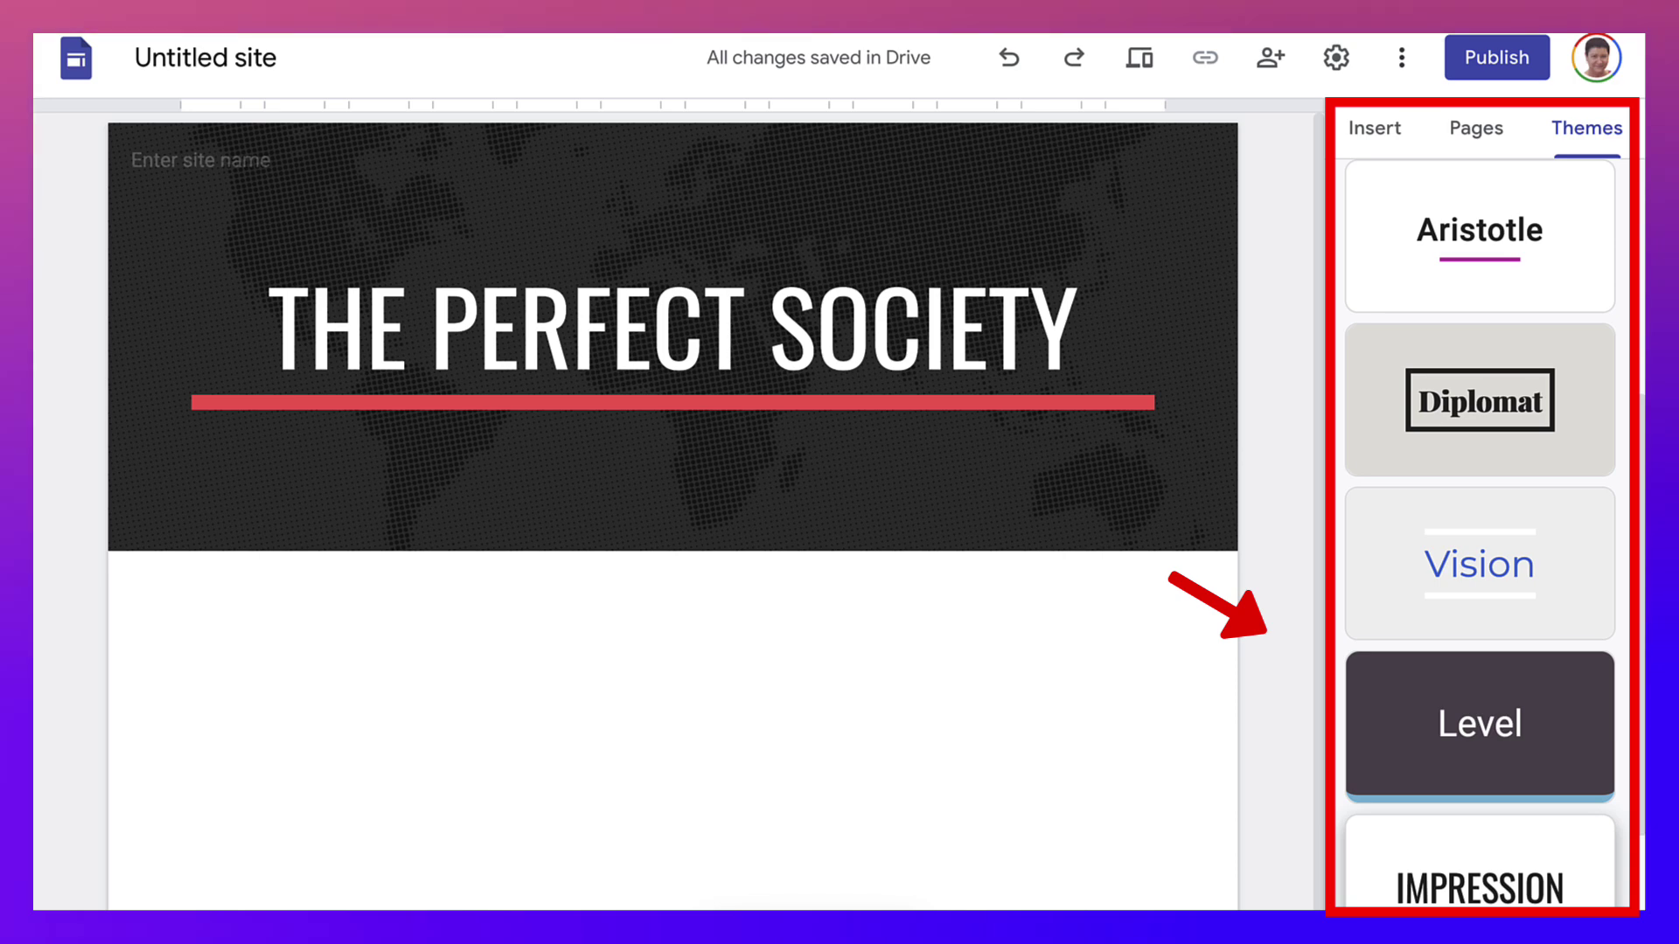
pyautogui.click(1479, 236)
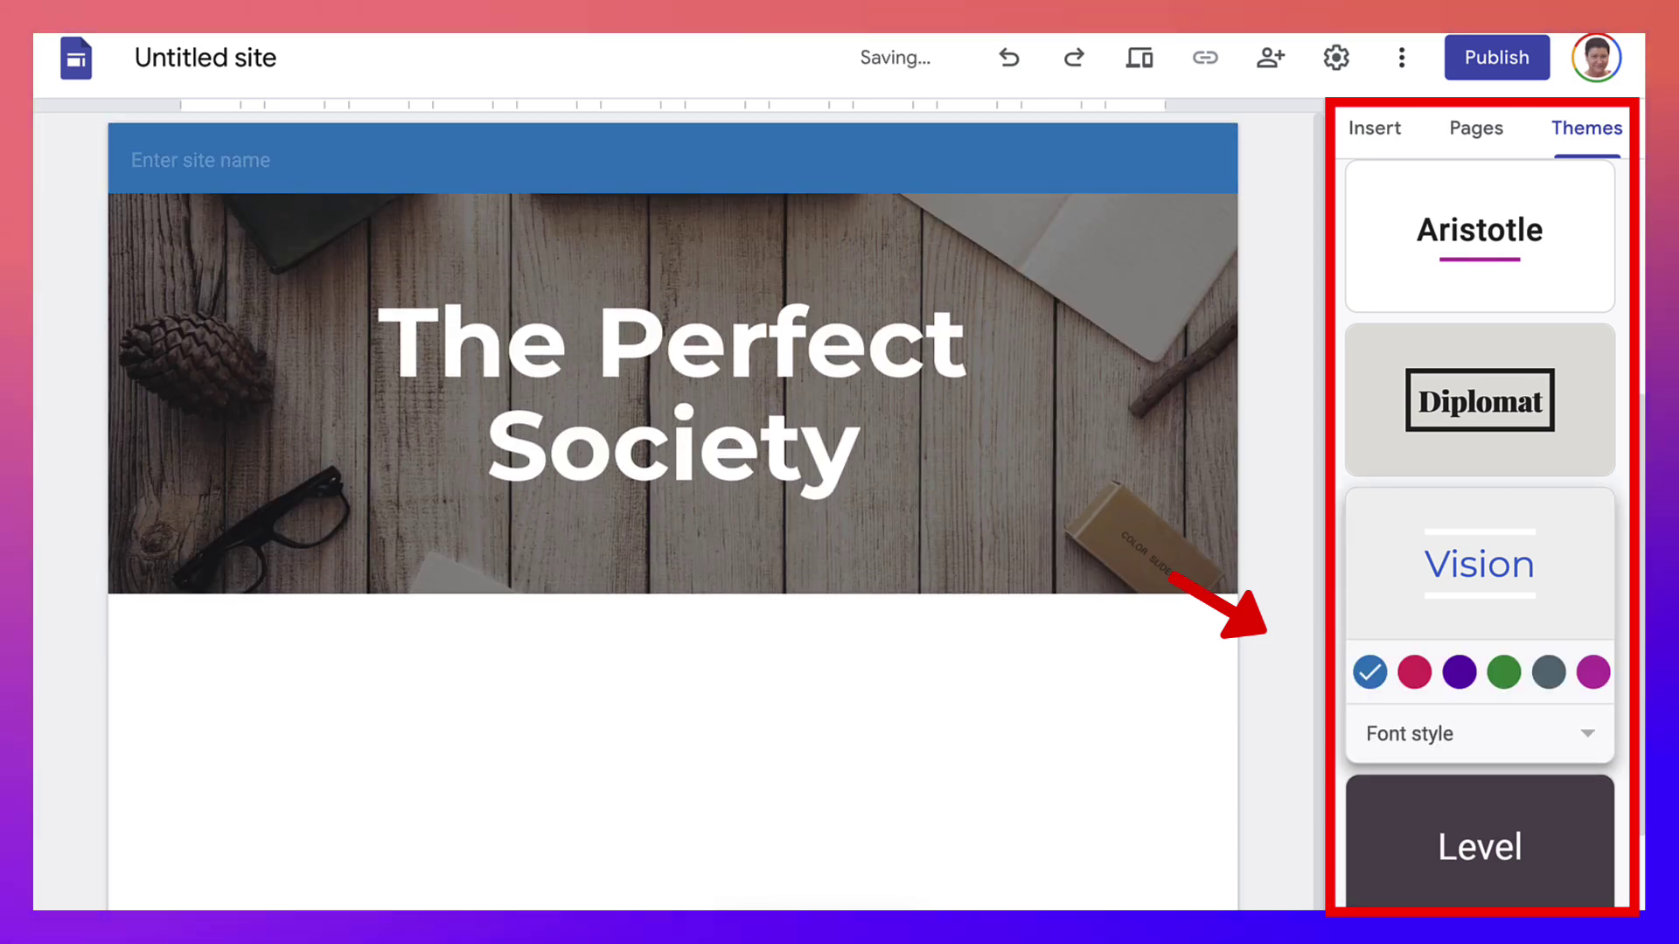
pyautogui.scroll(-2, 1480, 532)
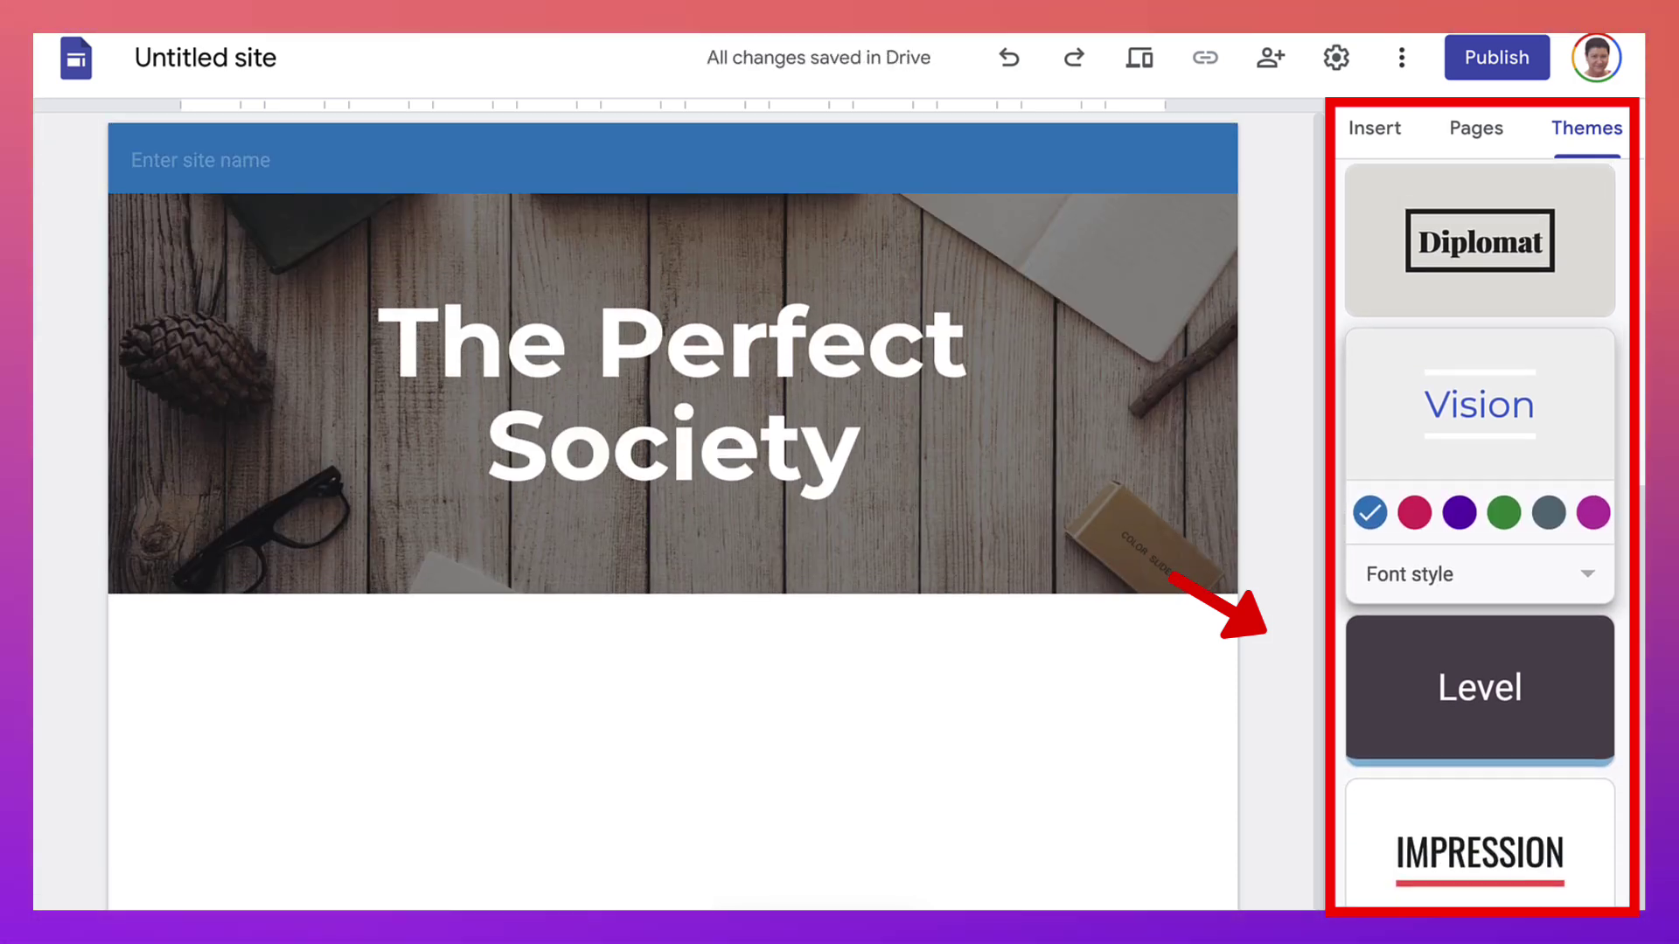
# - Try the custom magenta color on the Vision theme and switch back to its blue color
pyautogui.scroll(1, 1479, 533)
pyautogui.click(1593, 579)
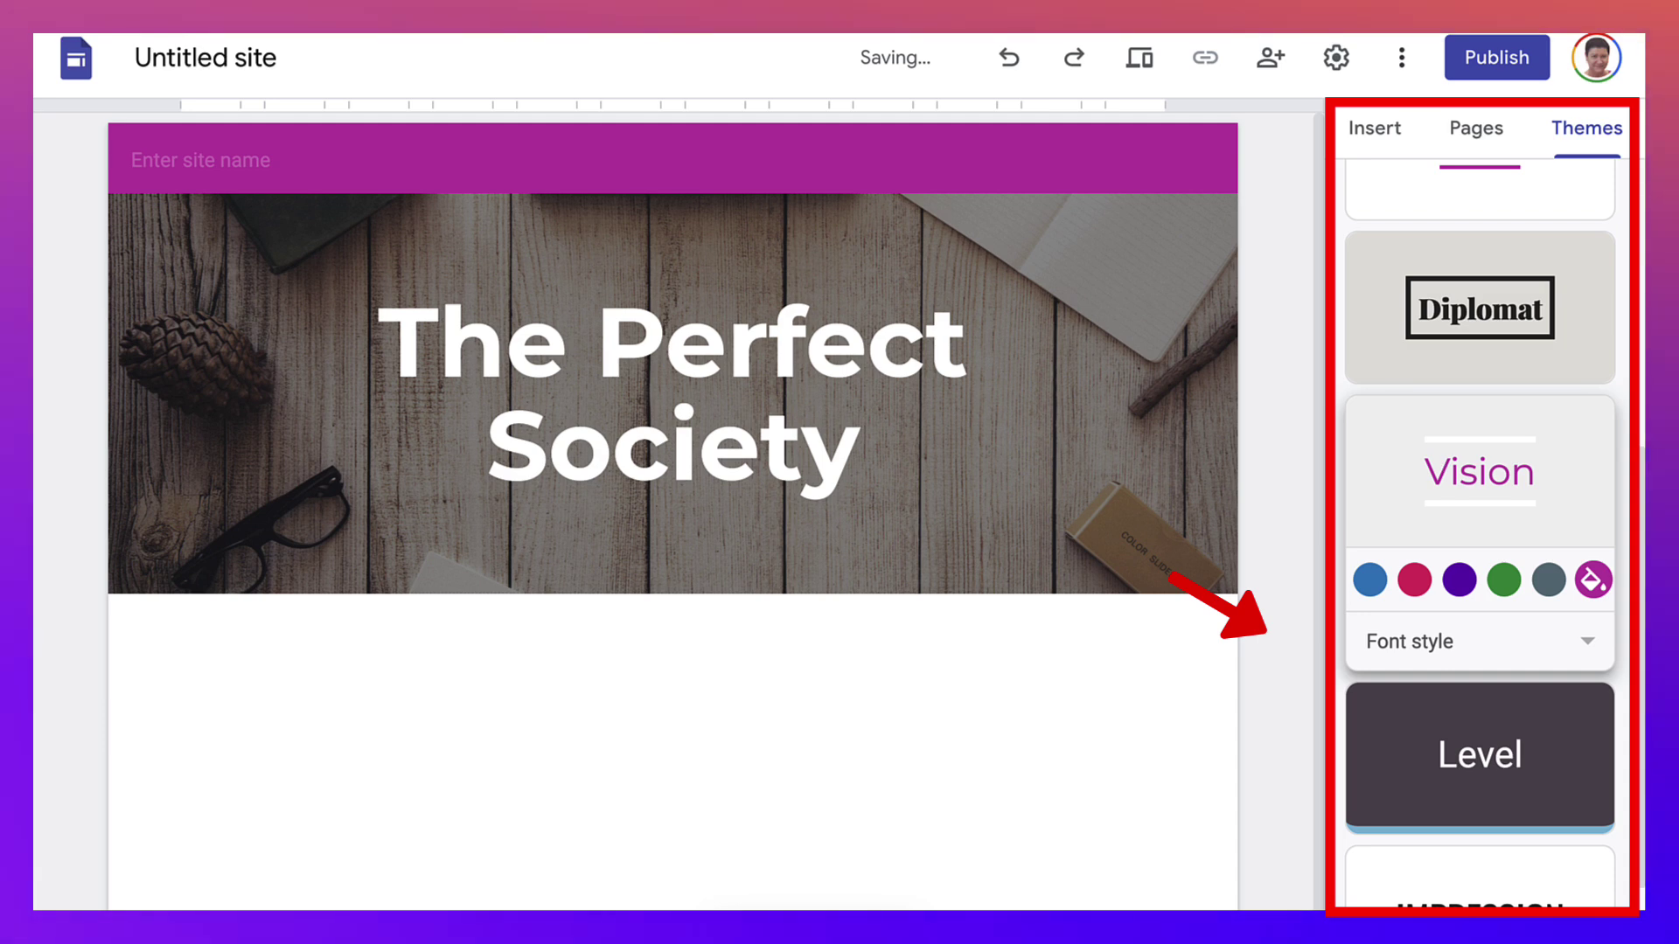
pyautogui.click(1370, 580)
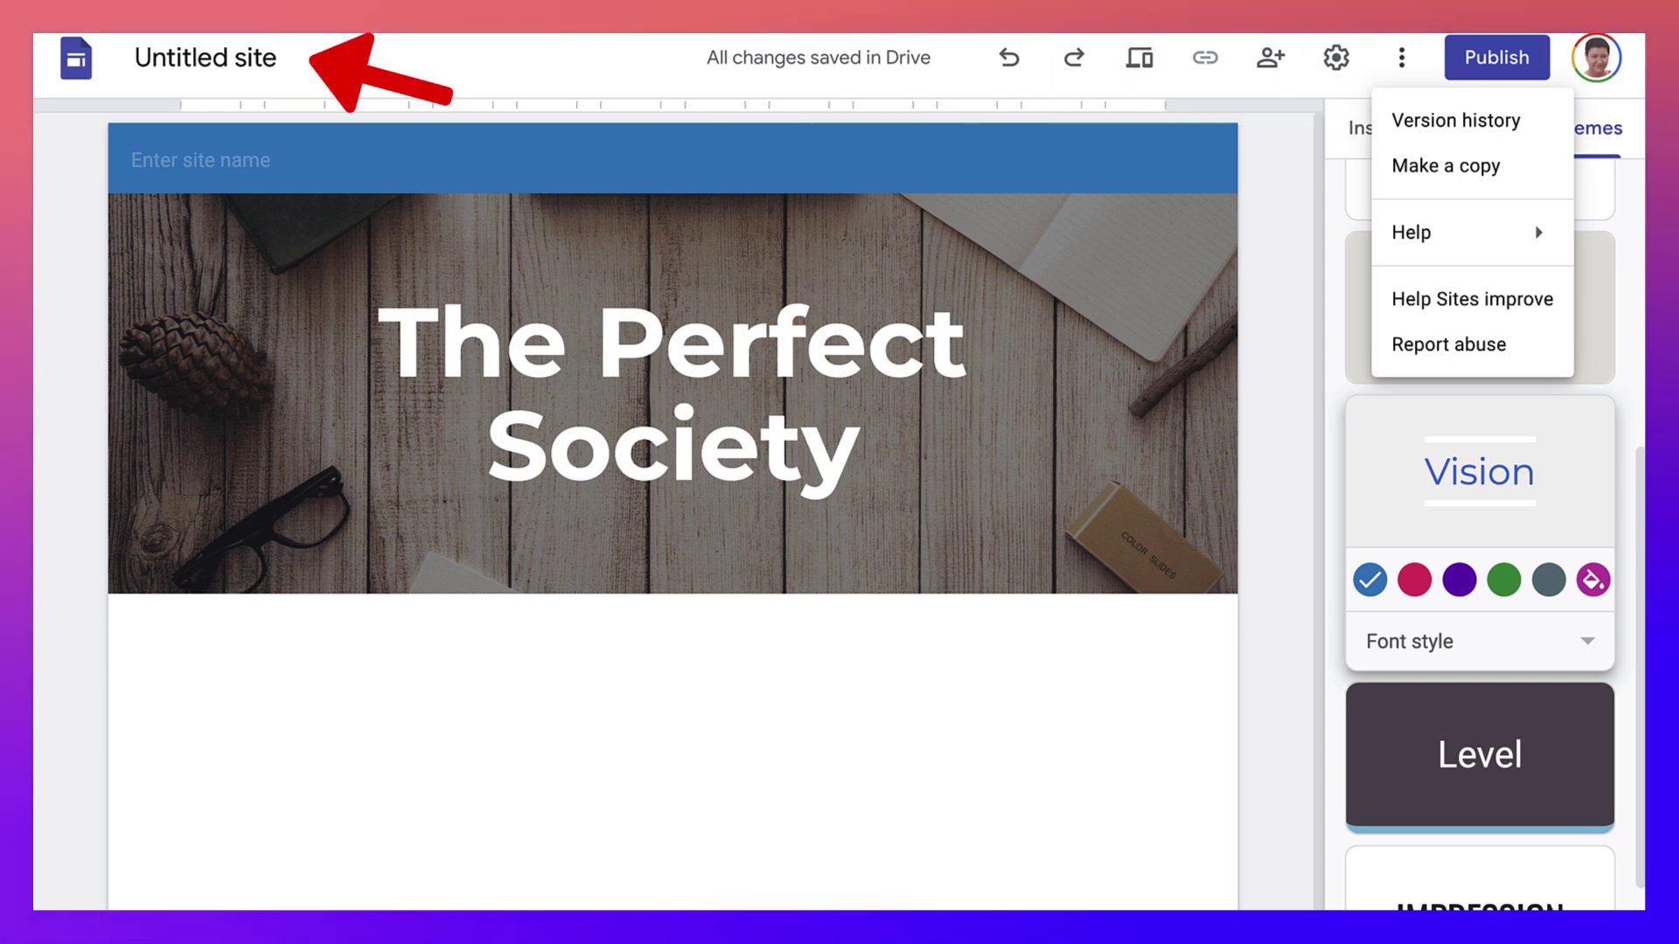
# - Rename the untitled site document as "The Perfect Society"
pyautogui.click(206, 58)
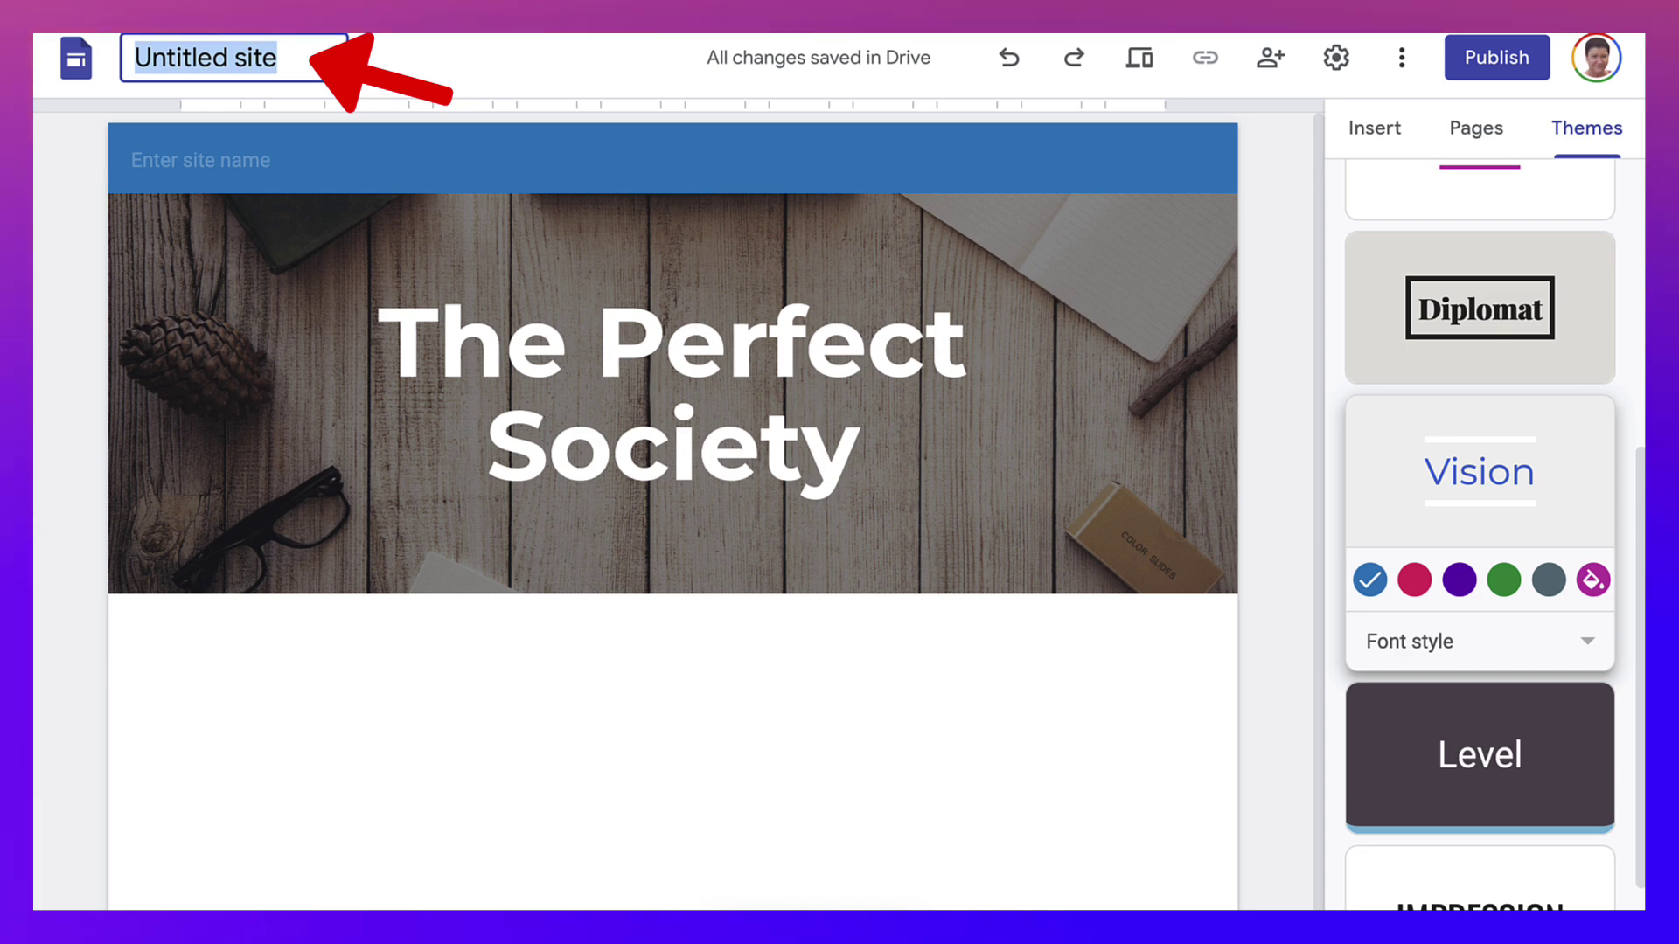
pyautogui.write('The Pe')
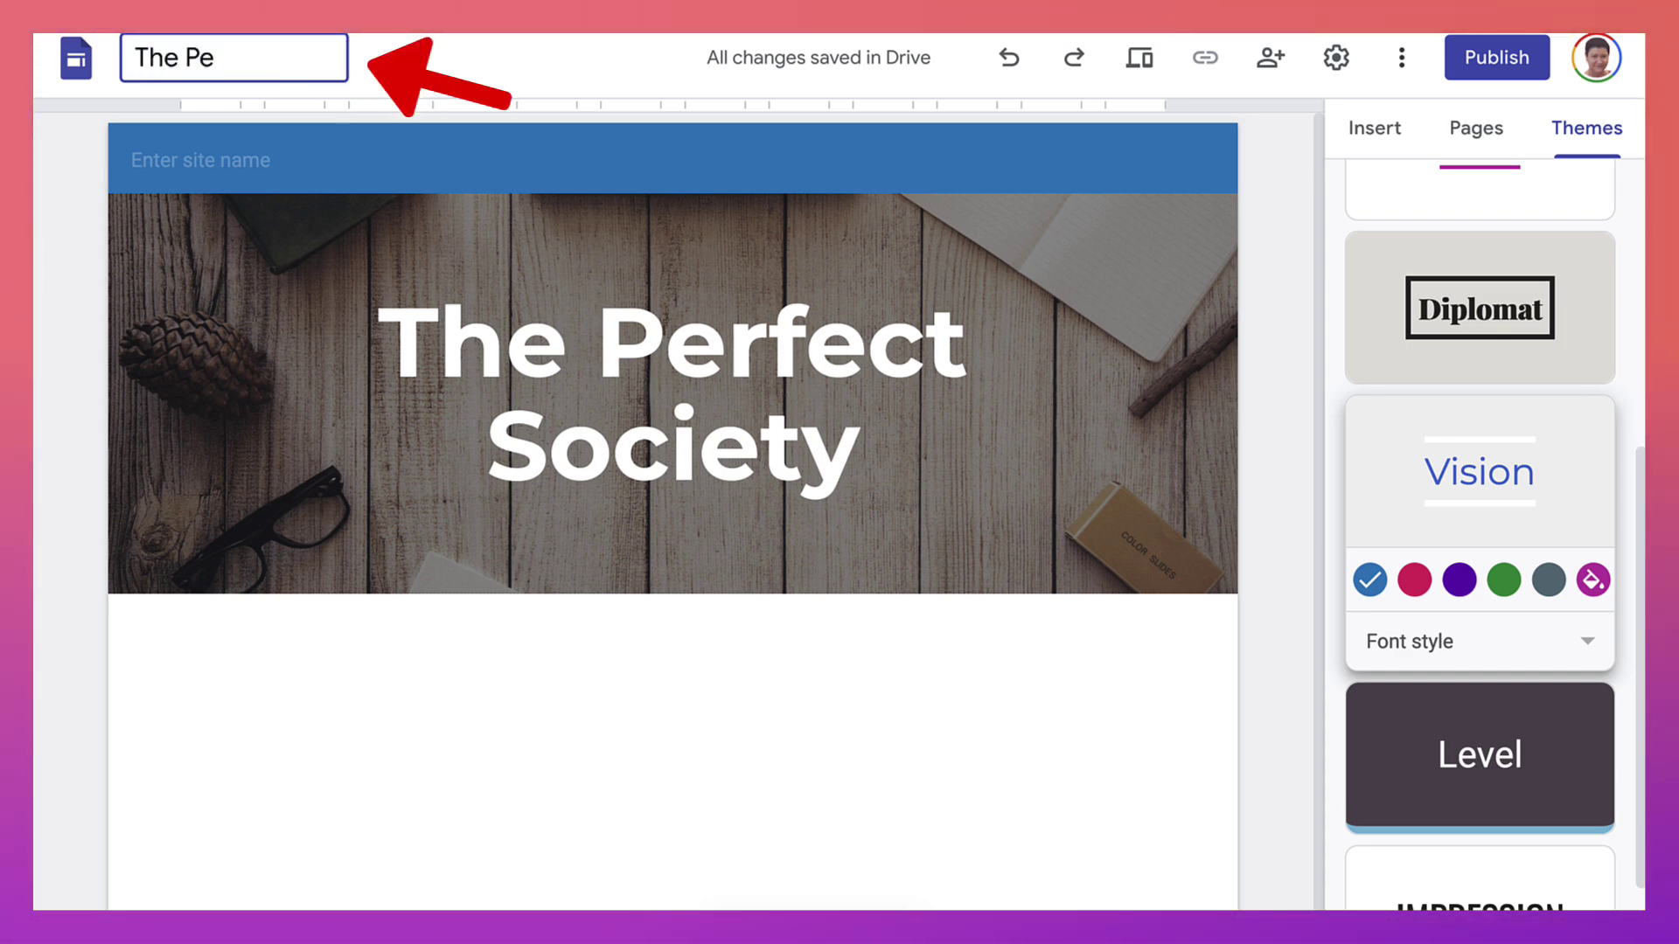
pyautogui.write('rfect')
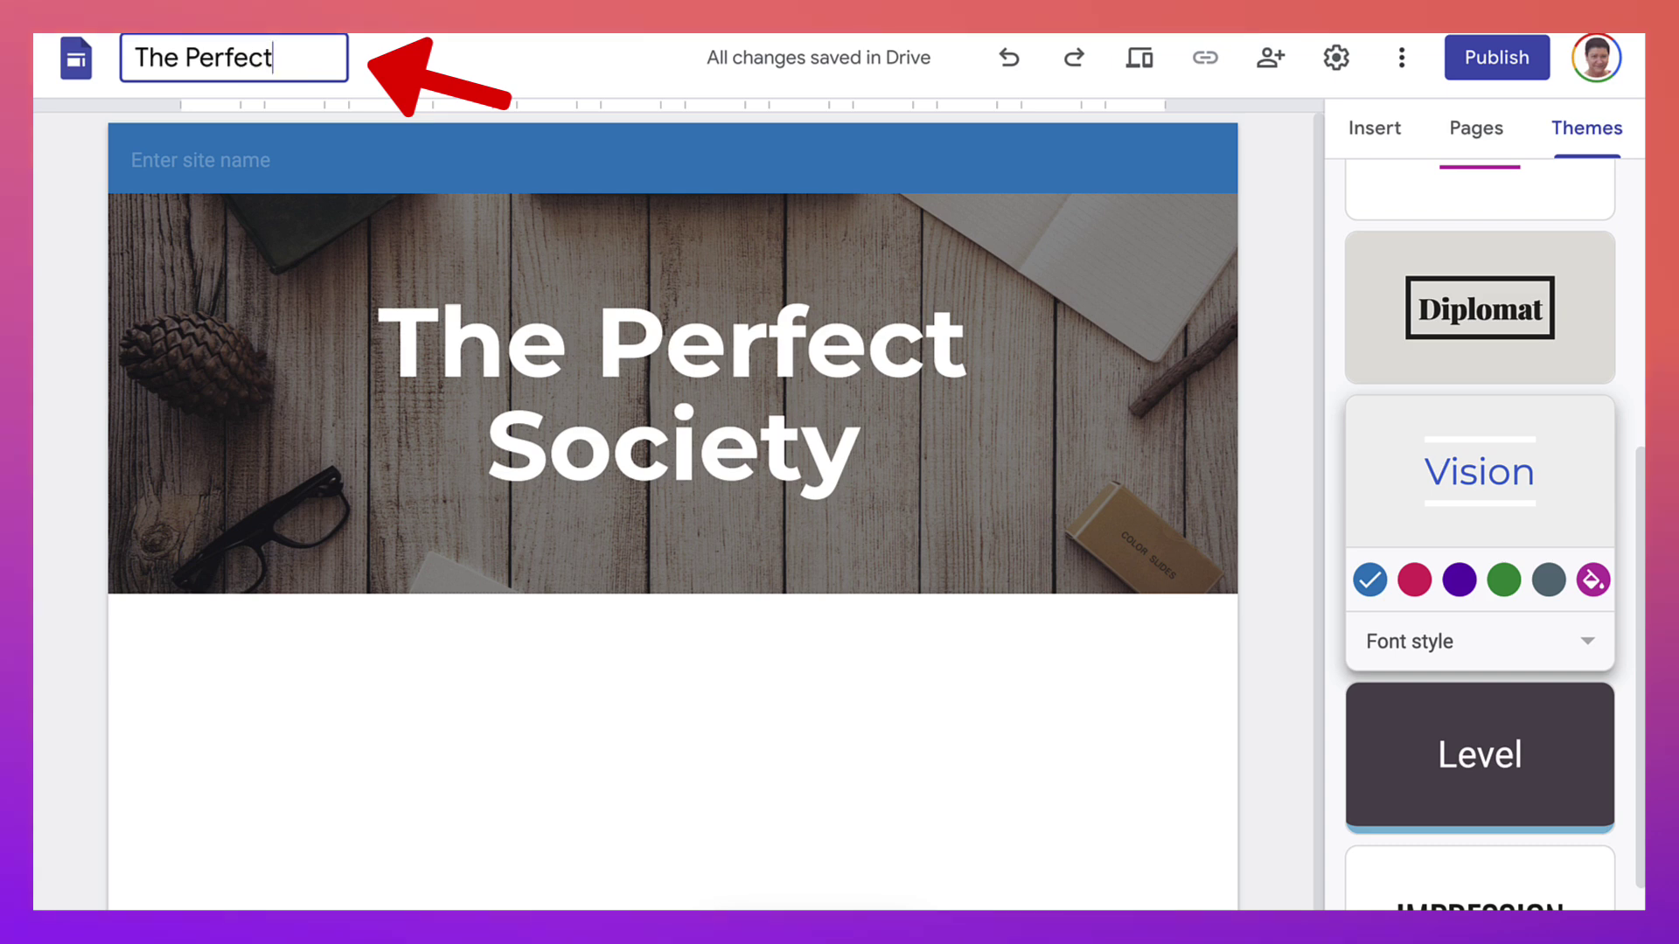
pyautogui.write(' Socit')
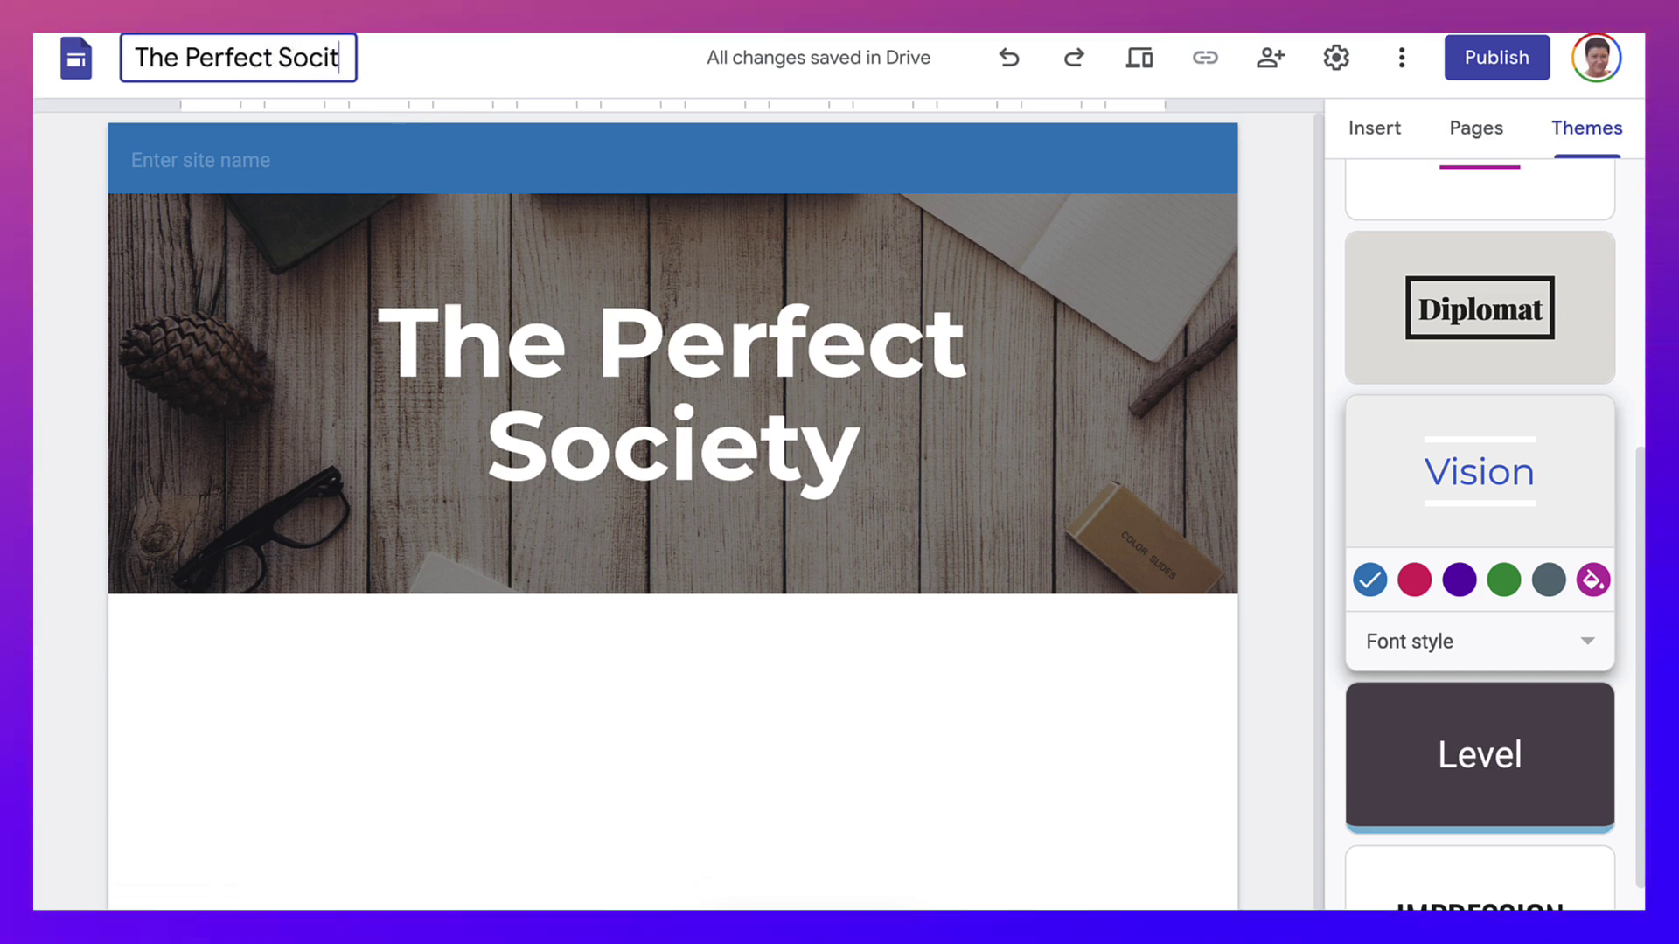
pyautogui.press('BackSpace')
pyautogui.write('ety')
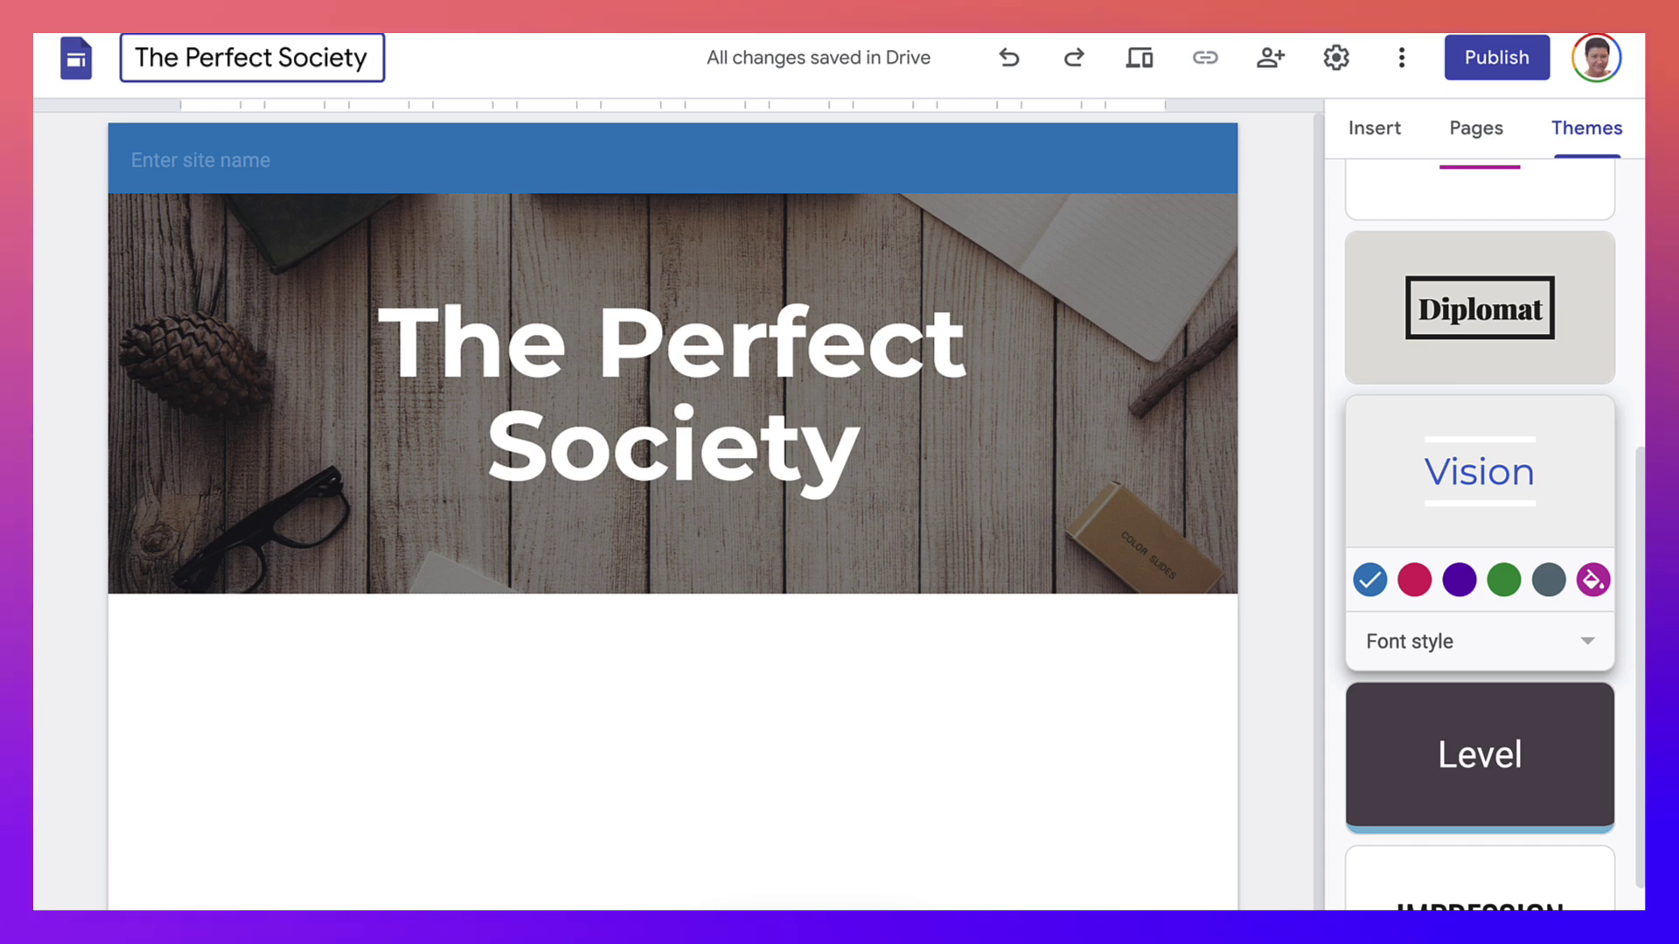
pyautogui.press('Return')
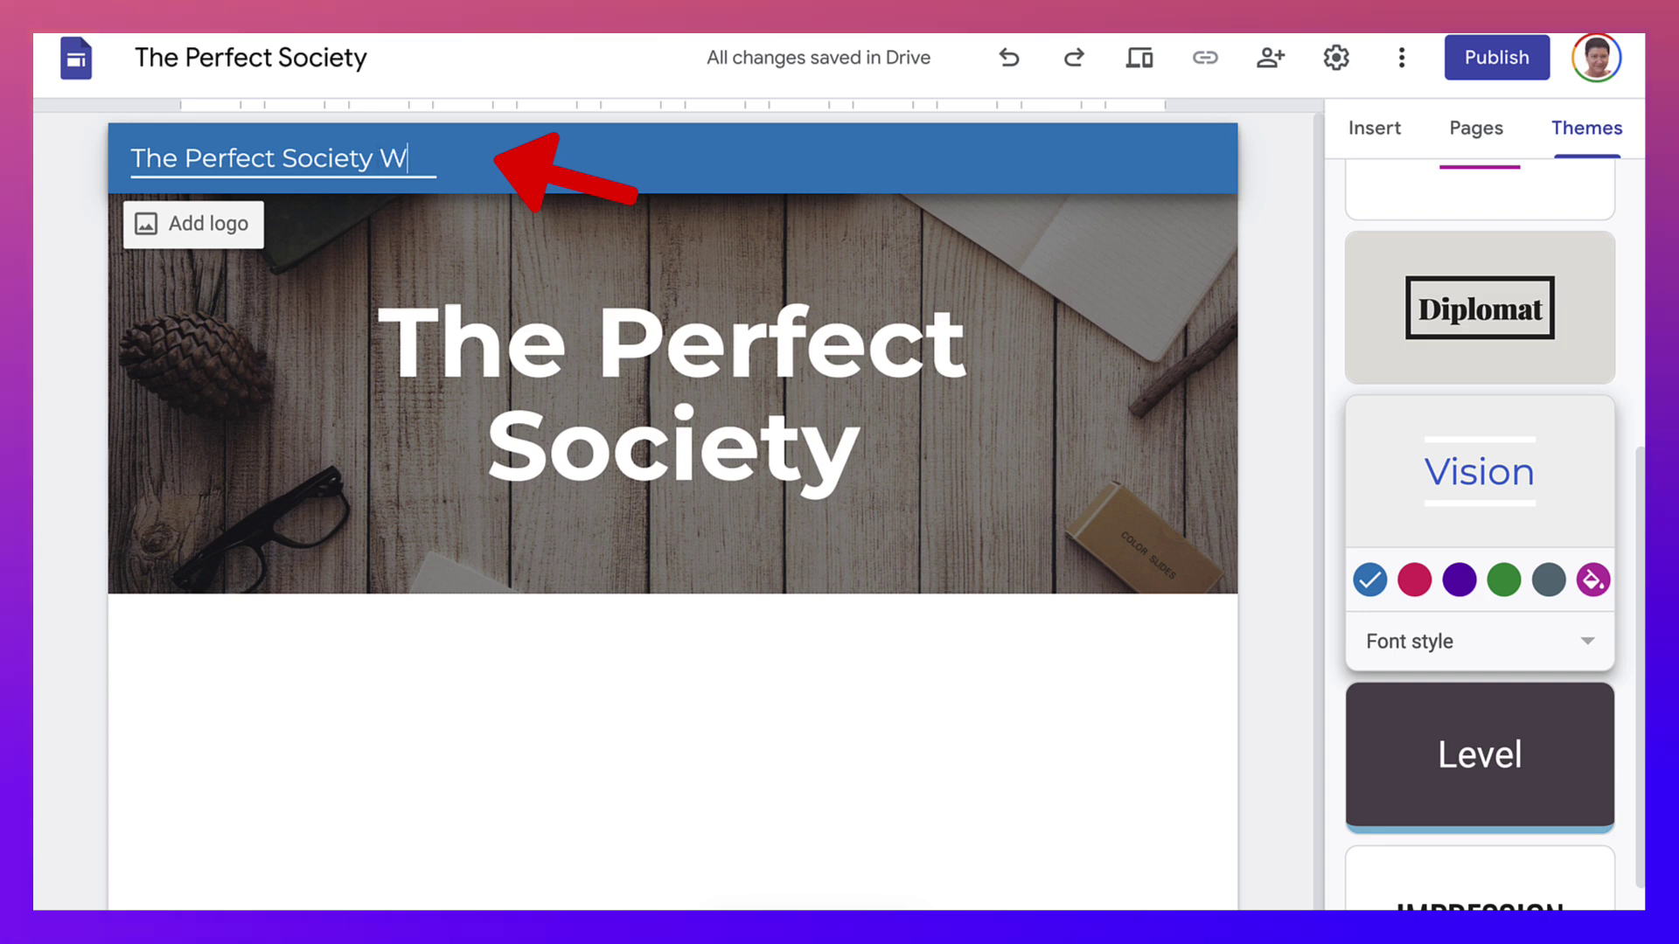
# - Enter "The Perfect Society WebQuest" as the site name in the page header
pyautogui.write('ebQu')
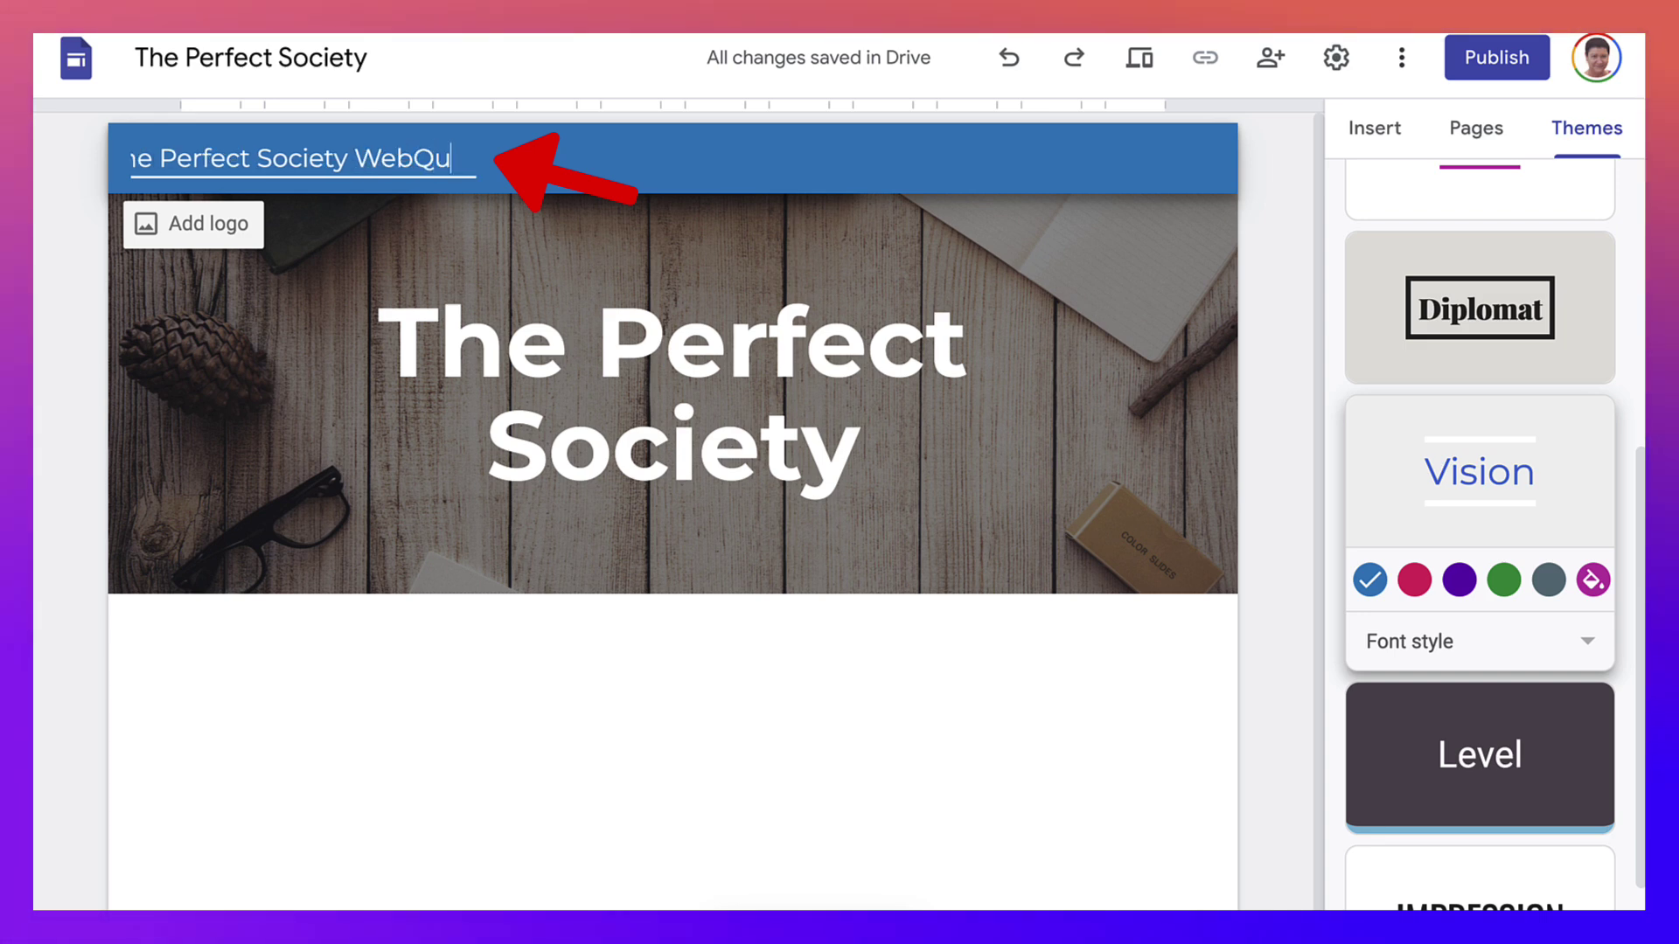
pyautogui.write('est')
pyautogui.press('Return')
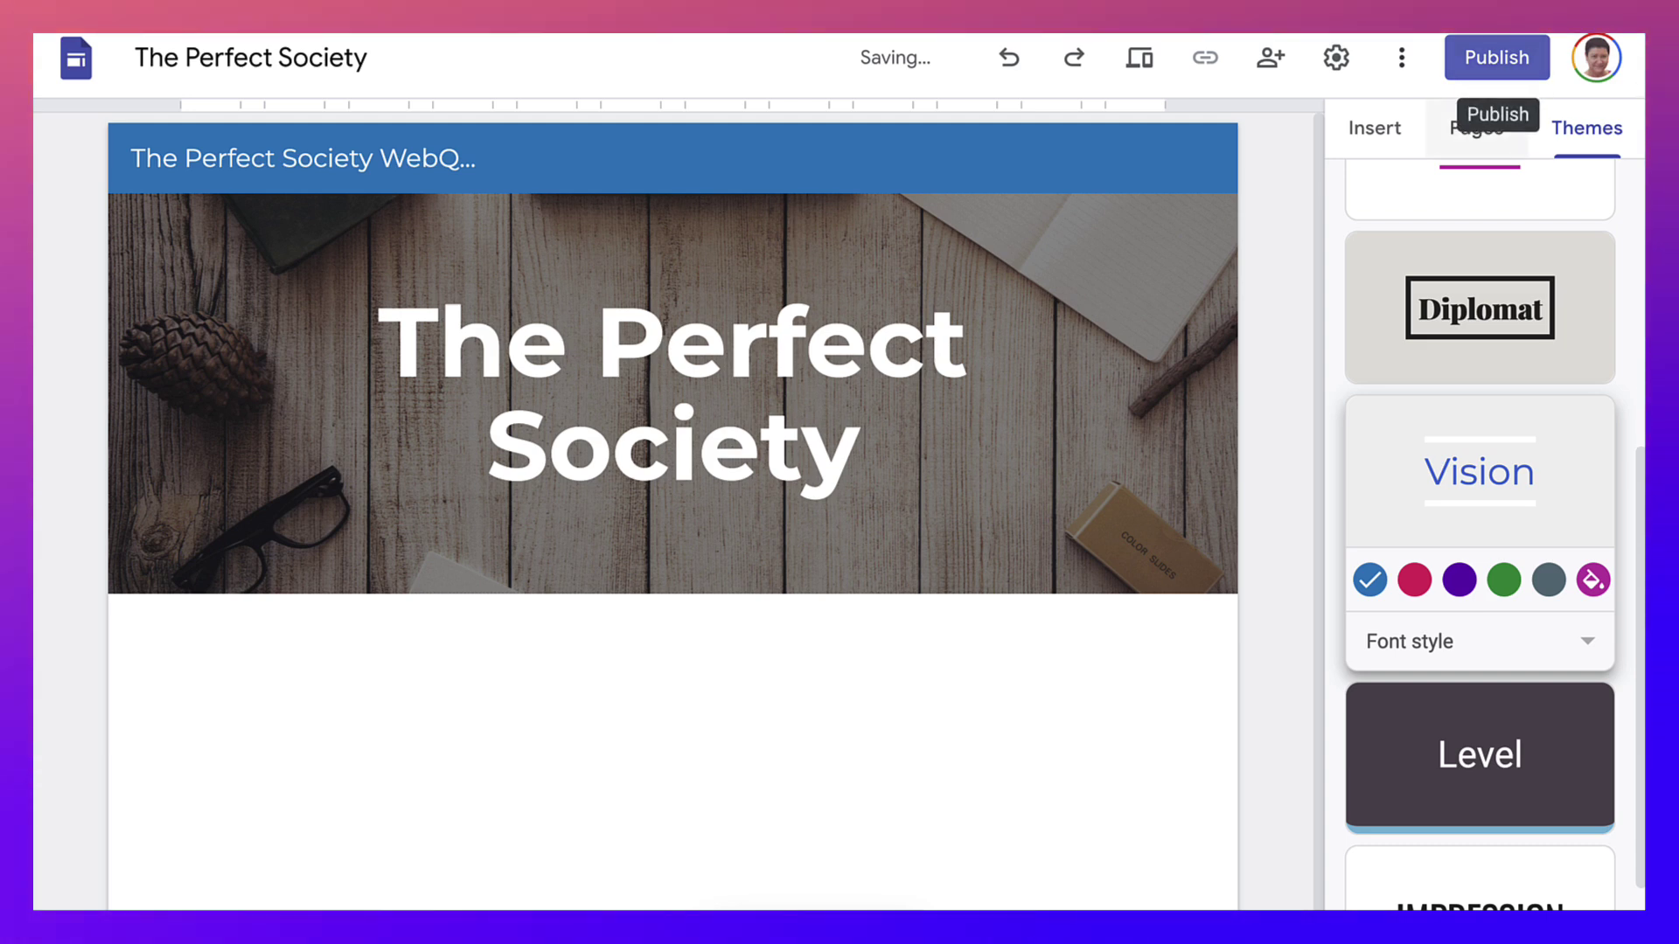
# - Add a new page named "Introduction" to the site
pyautogui.click(1477, 128)
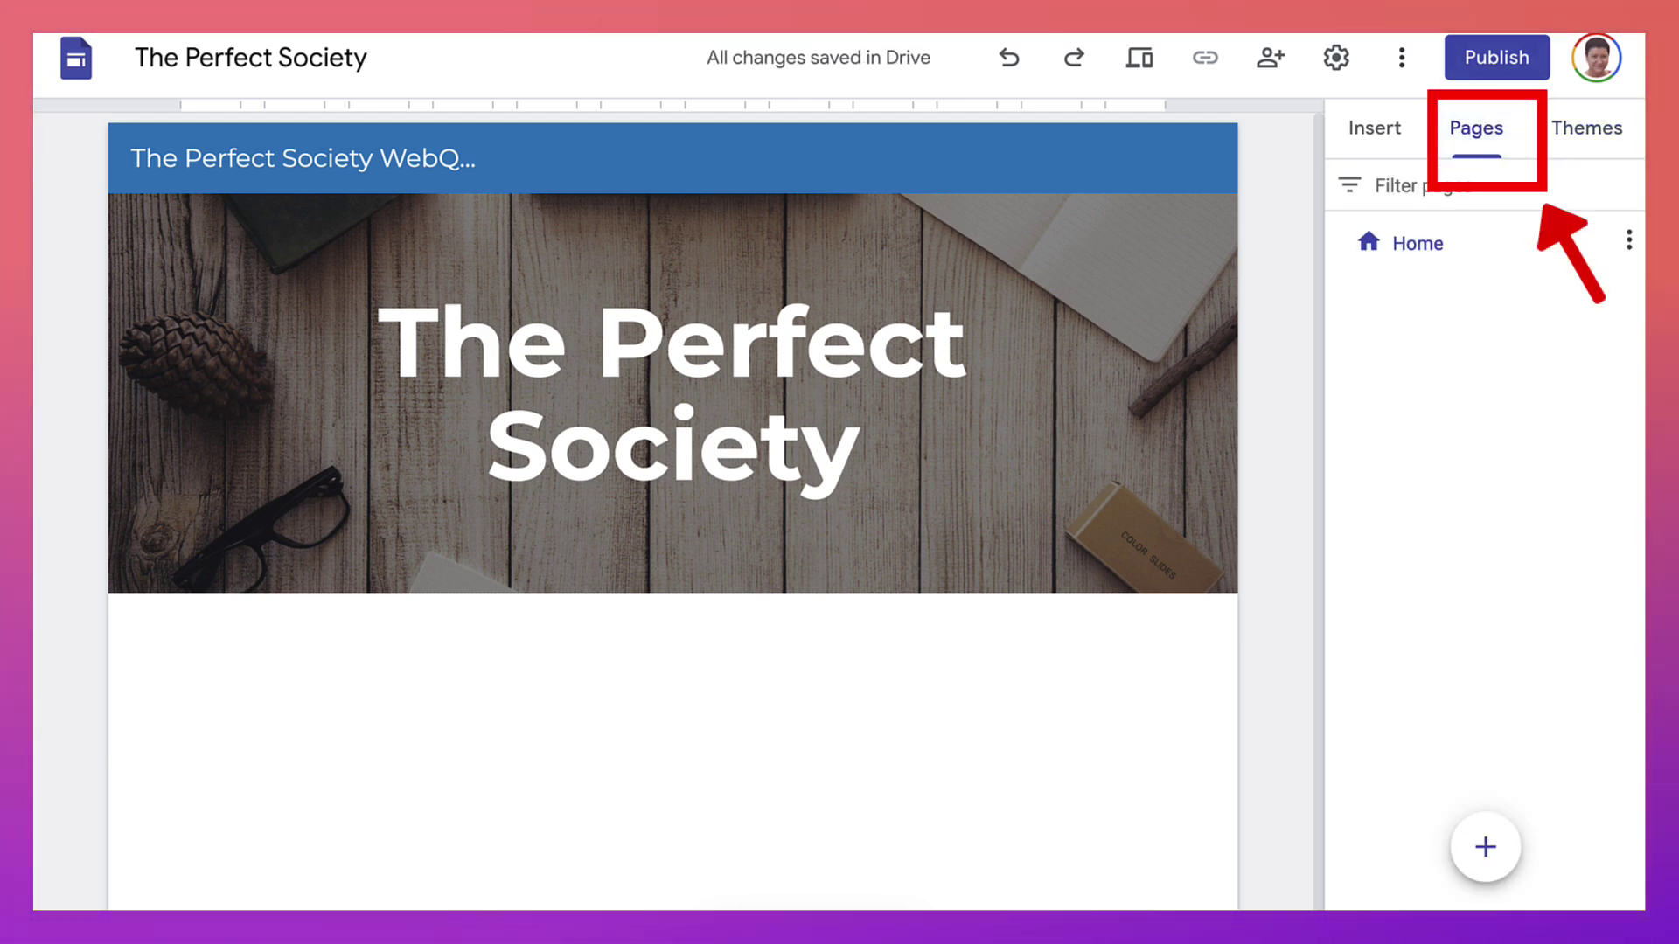
pyautogui.moveTo(1485, 847)
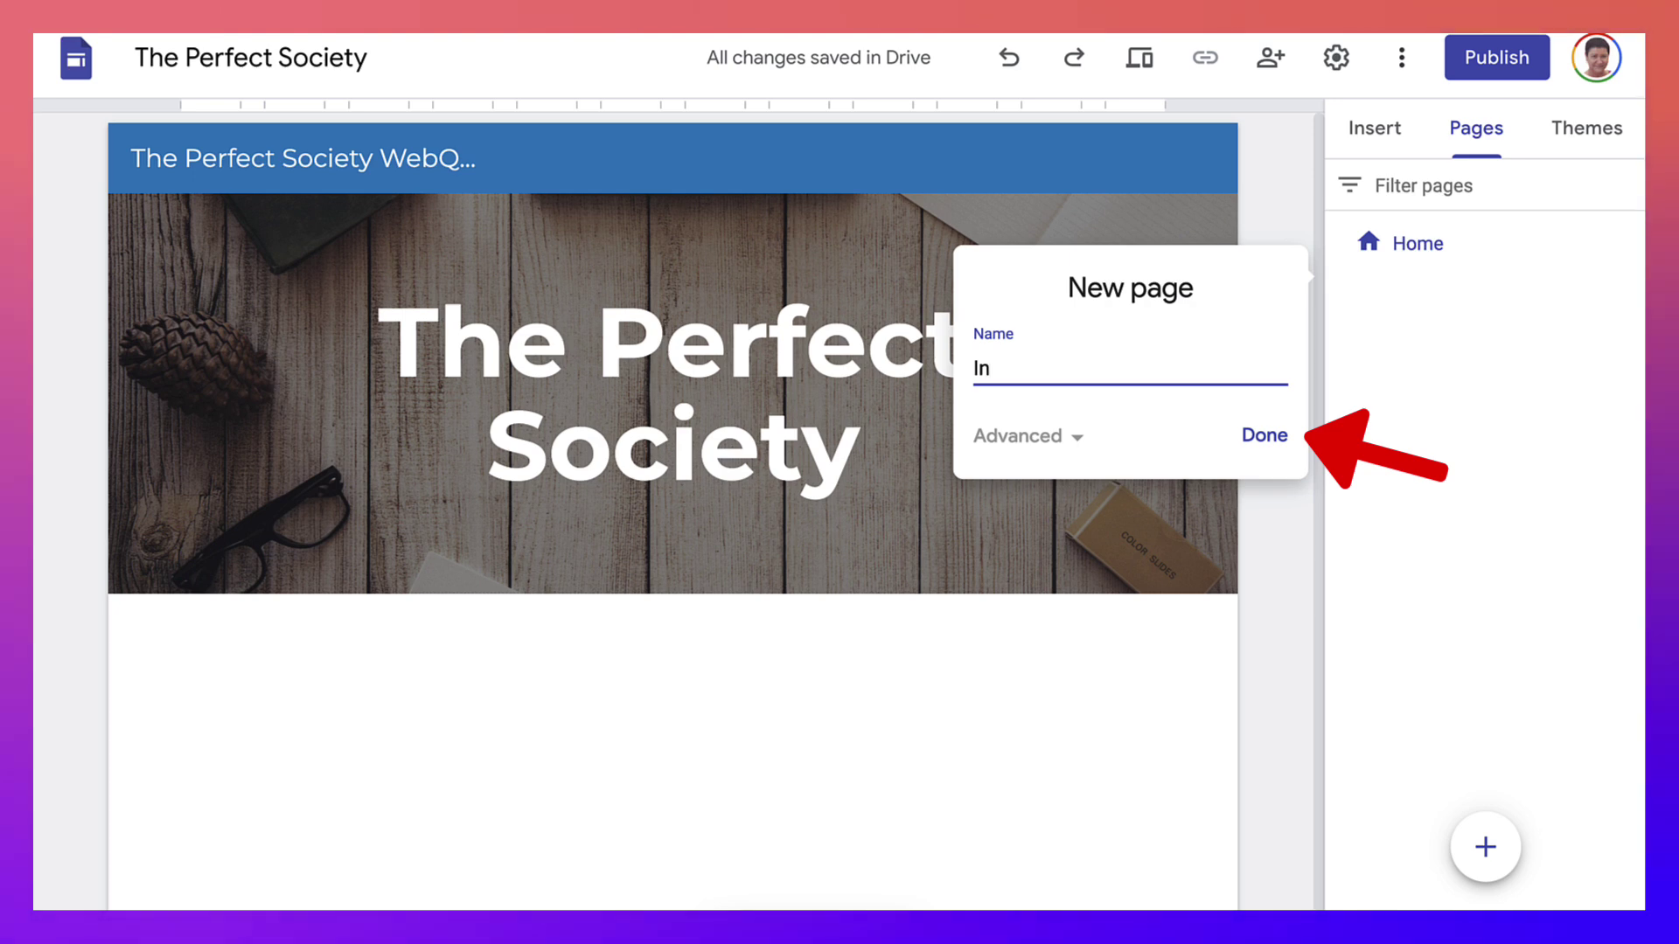
pyautogui.write('tr')
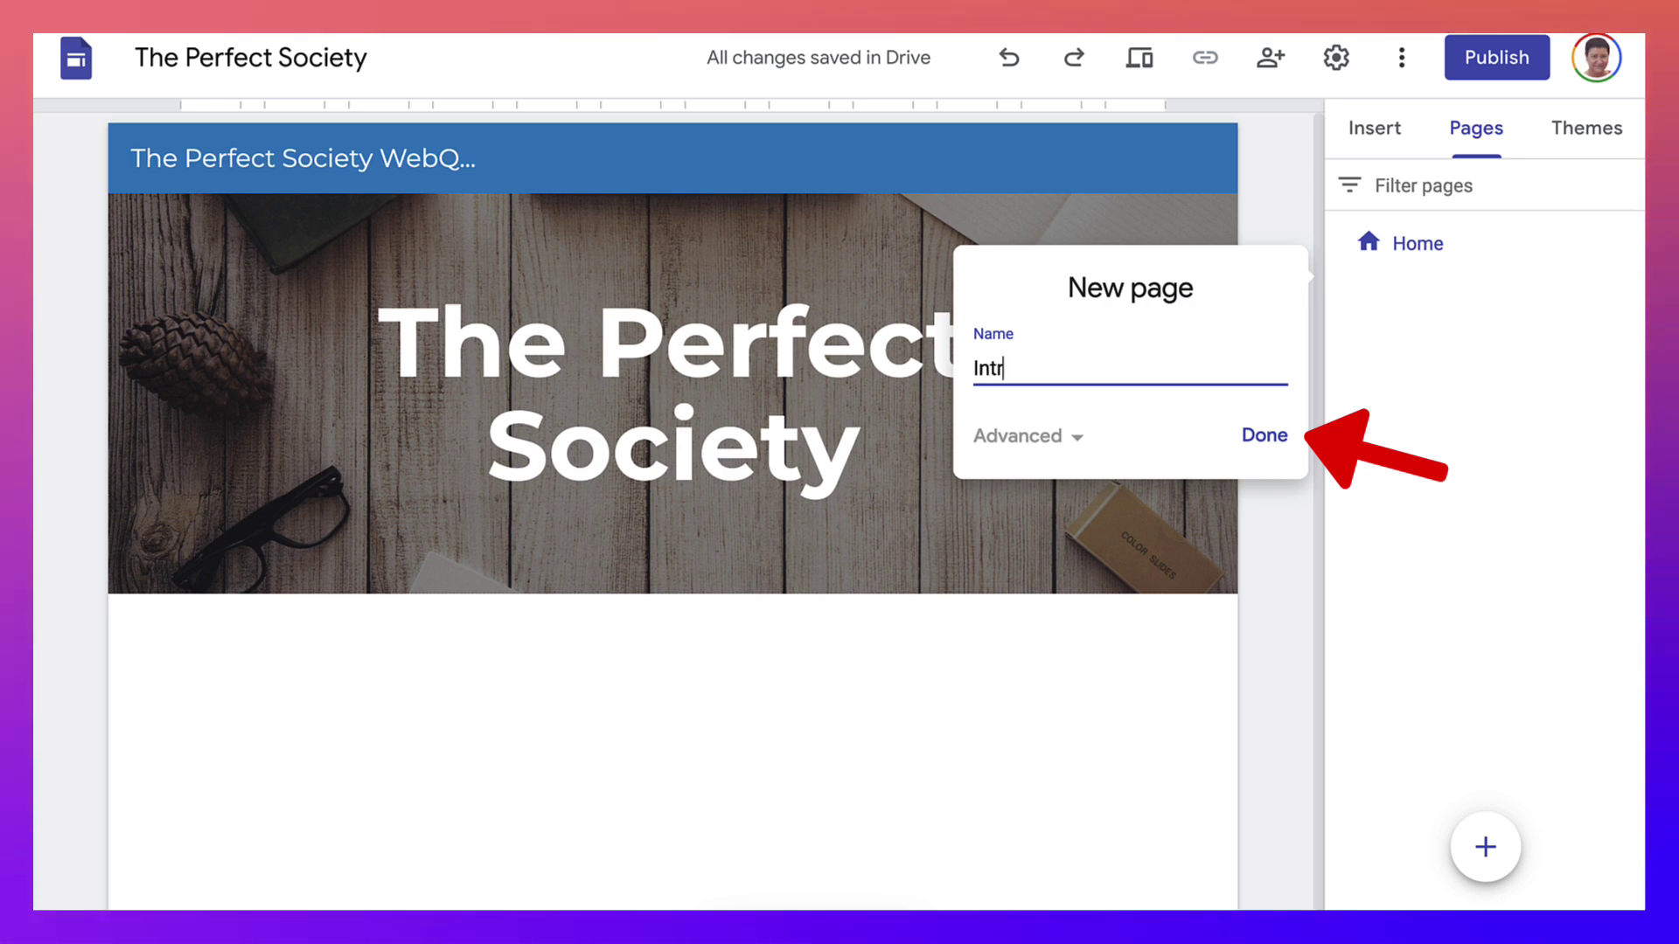
pyautogui.write('oductioin')
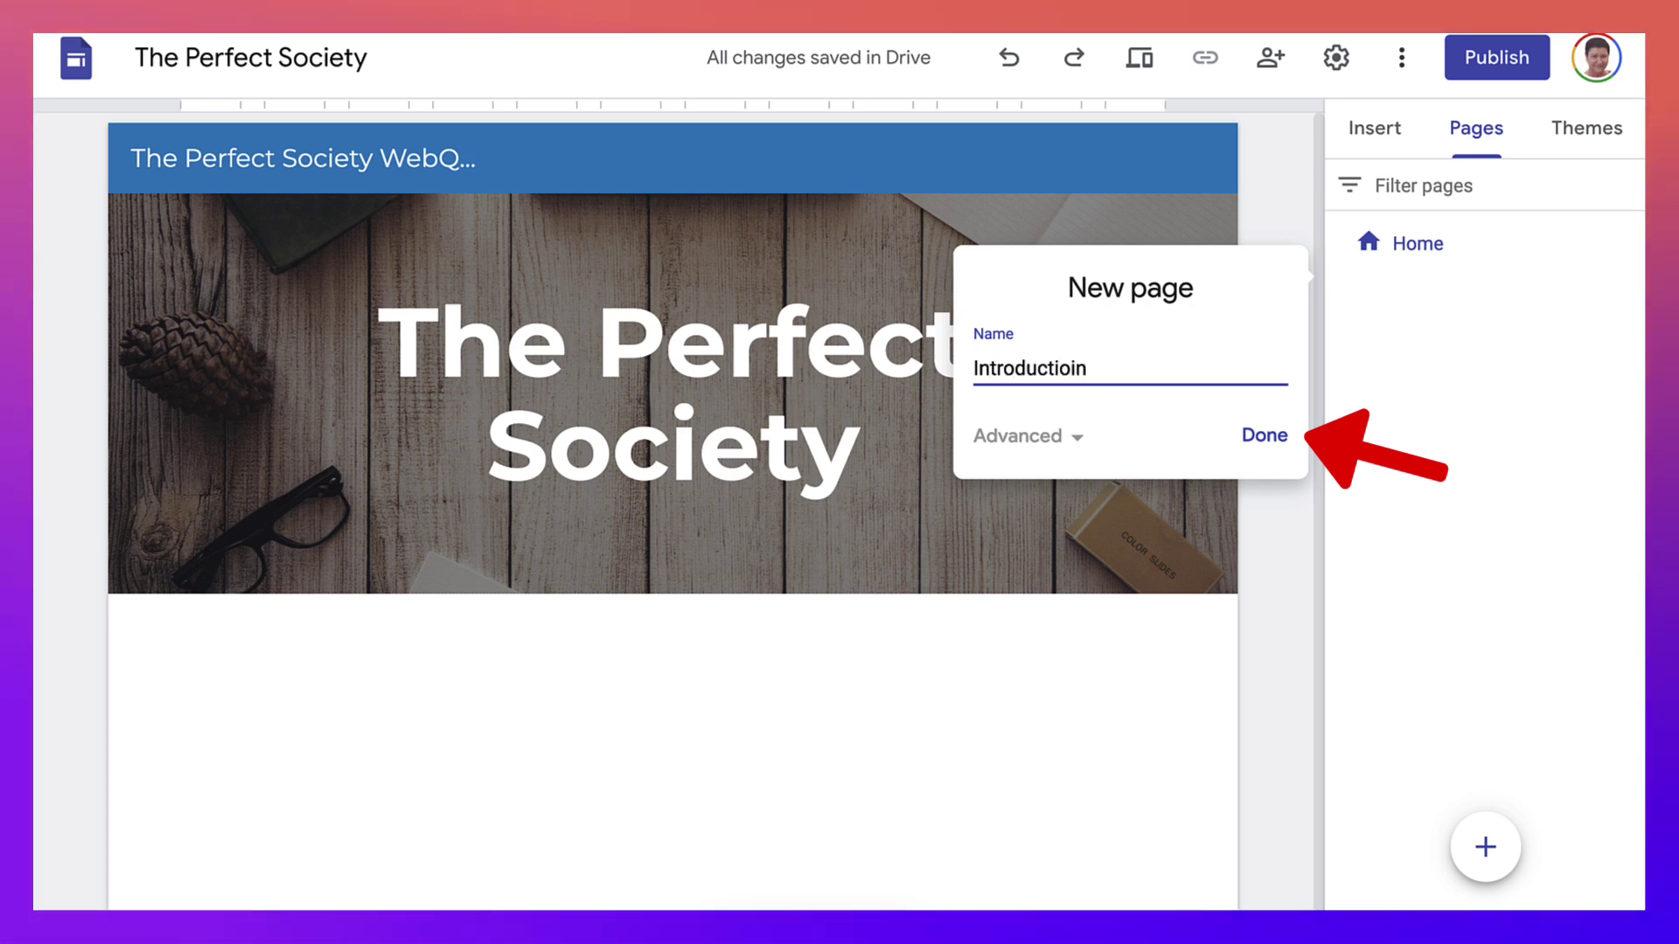
pyautogui.press('BackSpace')
pyautogui.press('BackSpace')
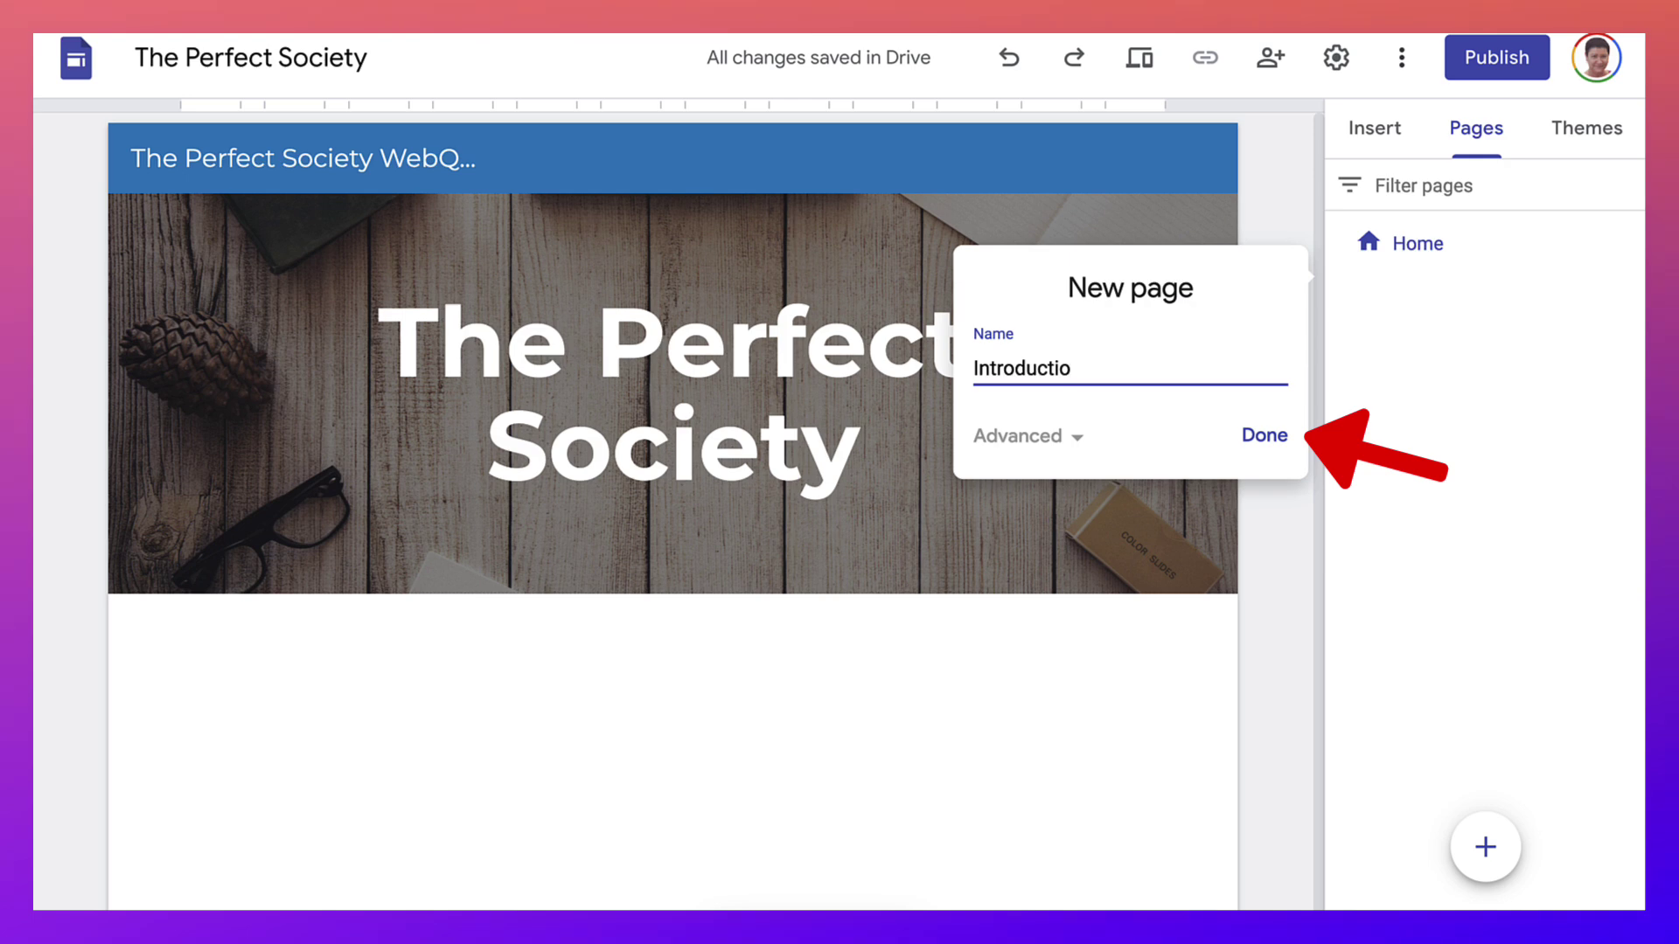
pyautogui.press('Return')
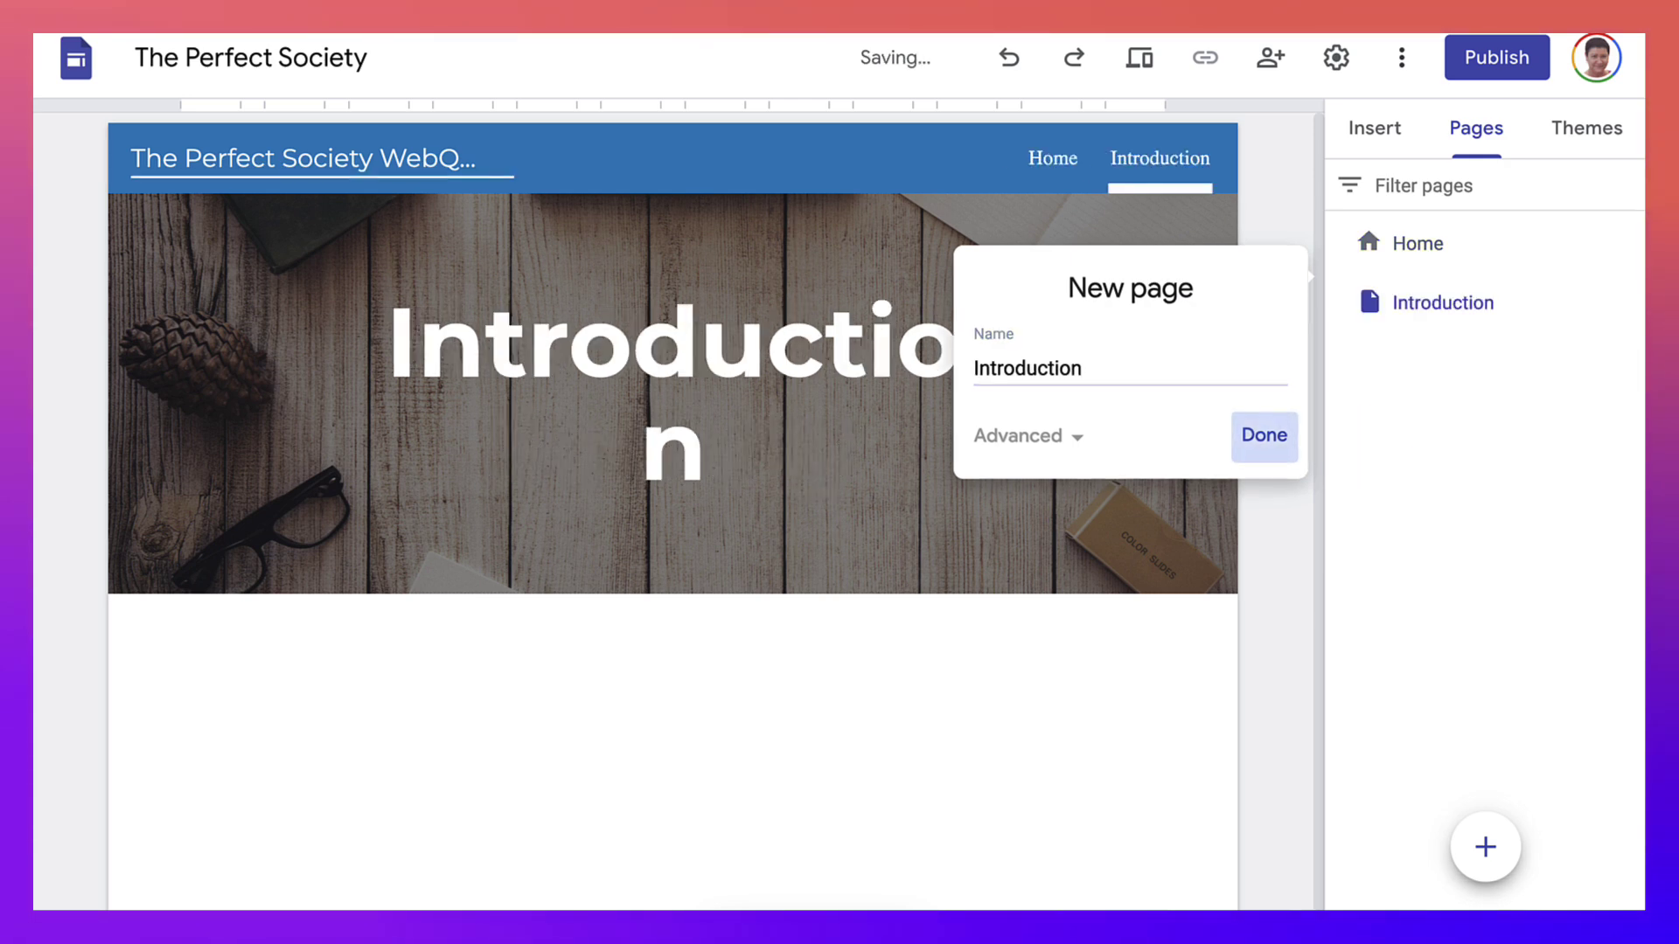
# - Add two more pages named "Task" and "Process", leaving the custom path of the Process page empty
pyautogui.click(1485, 846)
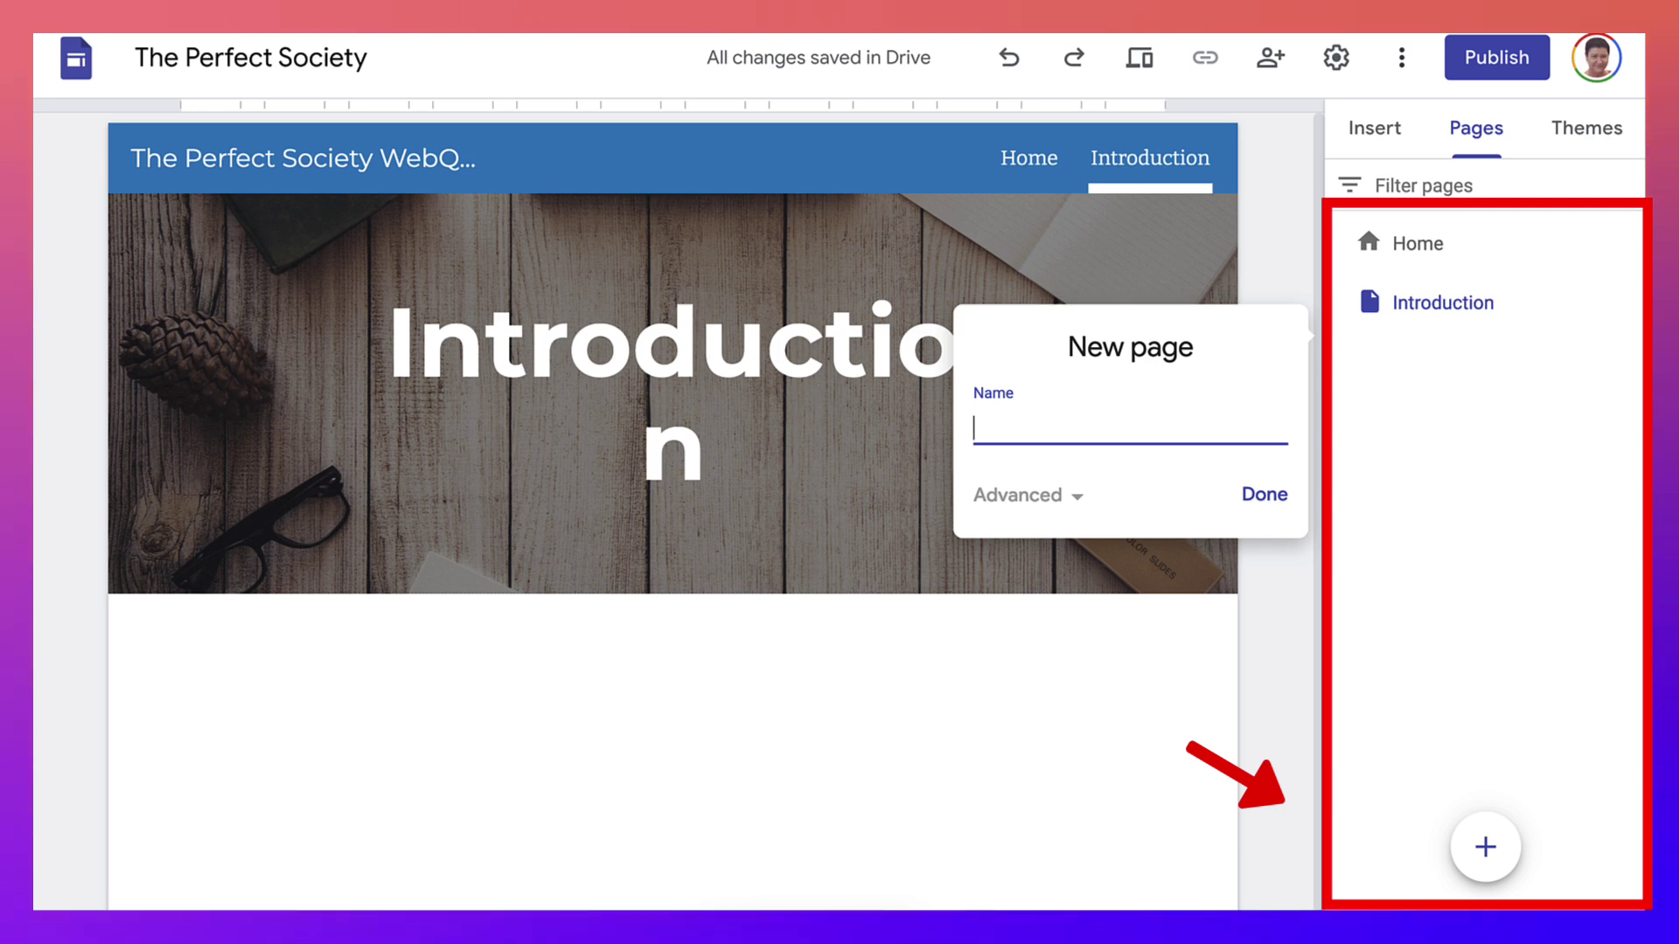
pyautogui.write('Task')
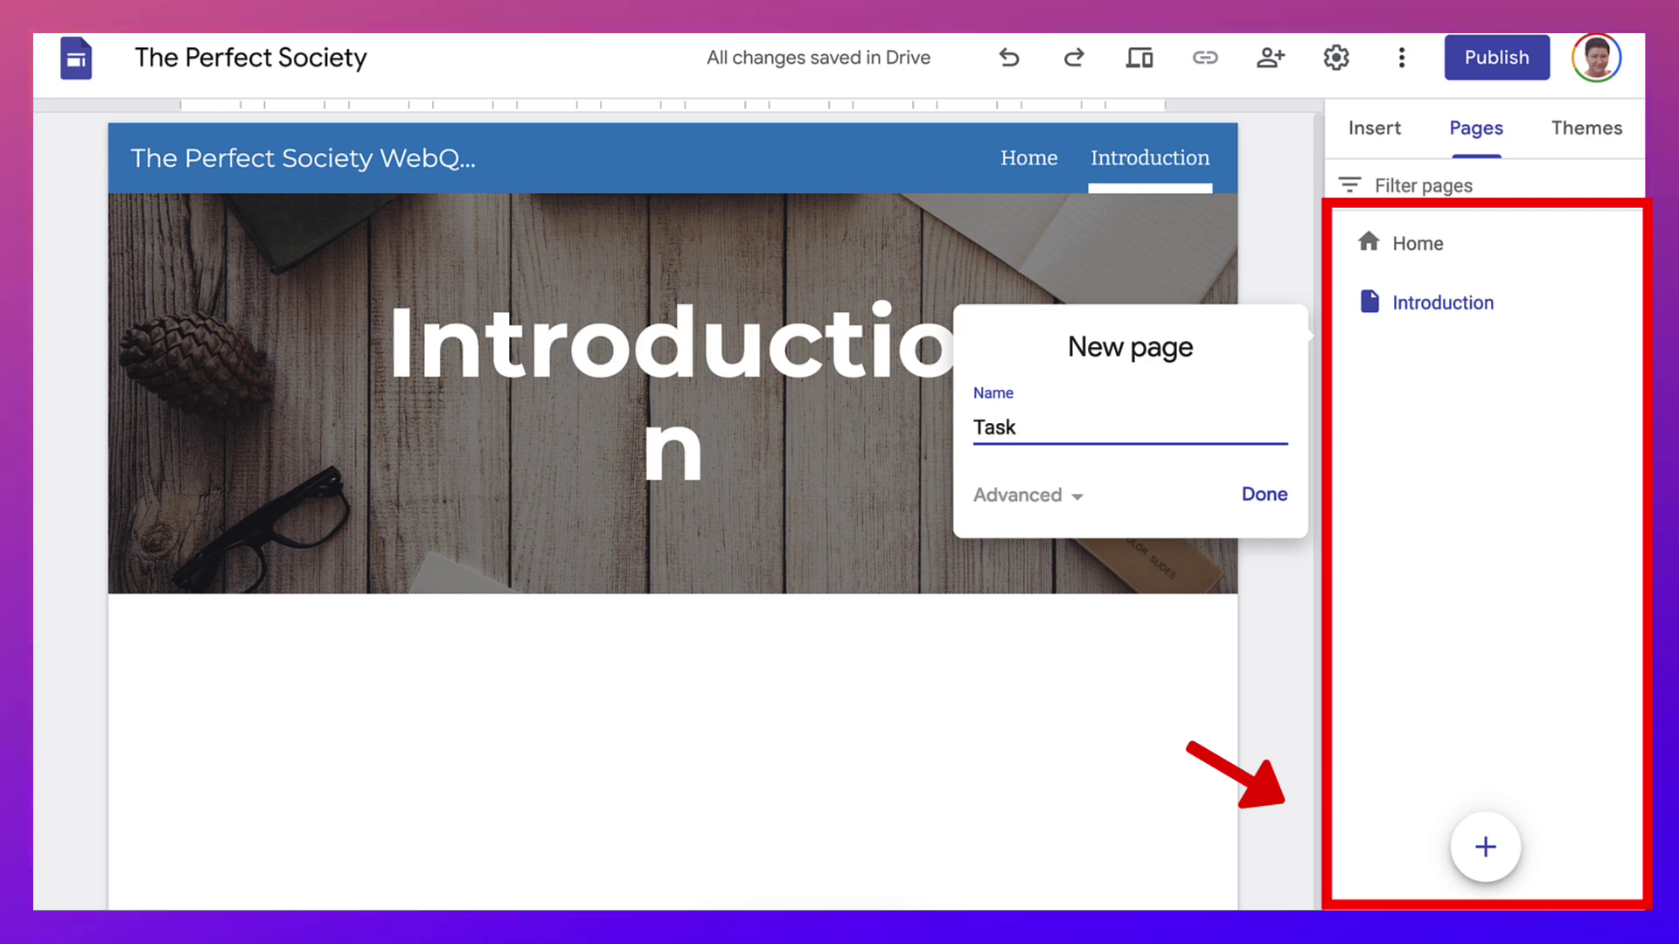
pyautogui.press('Return')
pyautogui.moveTo(1486, 847)
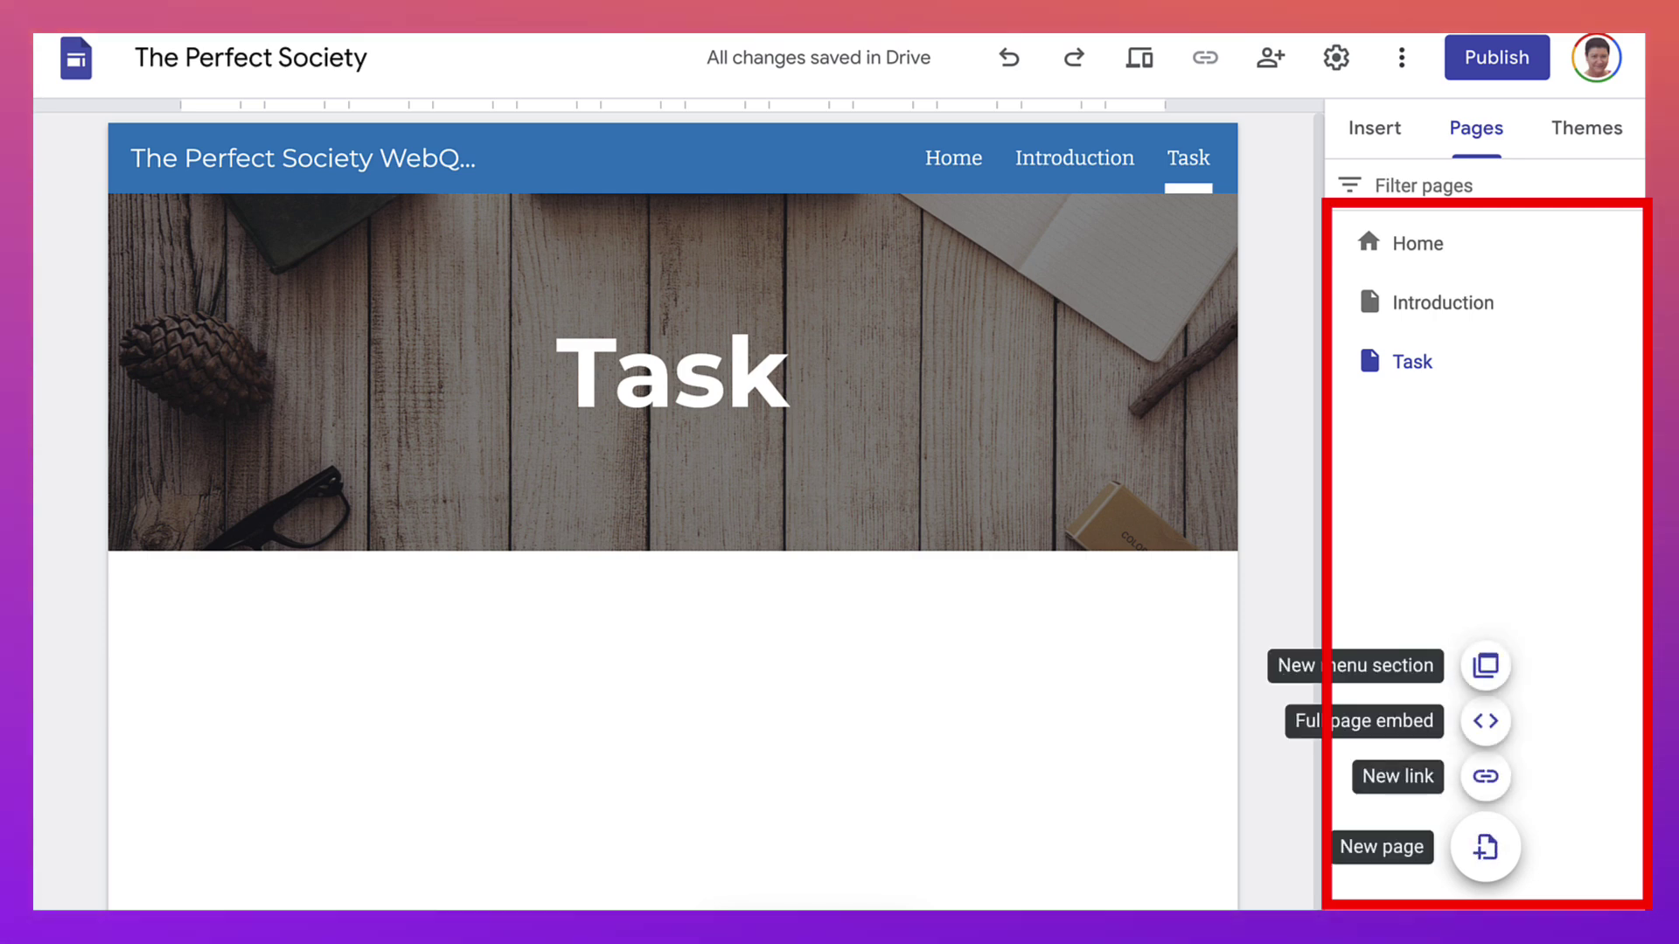
pyautogui.click(1486, 847)
pyautogui.write('Process')
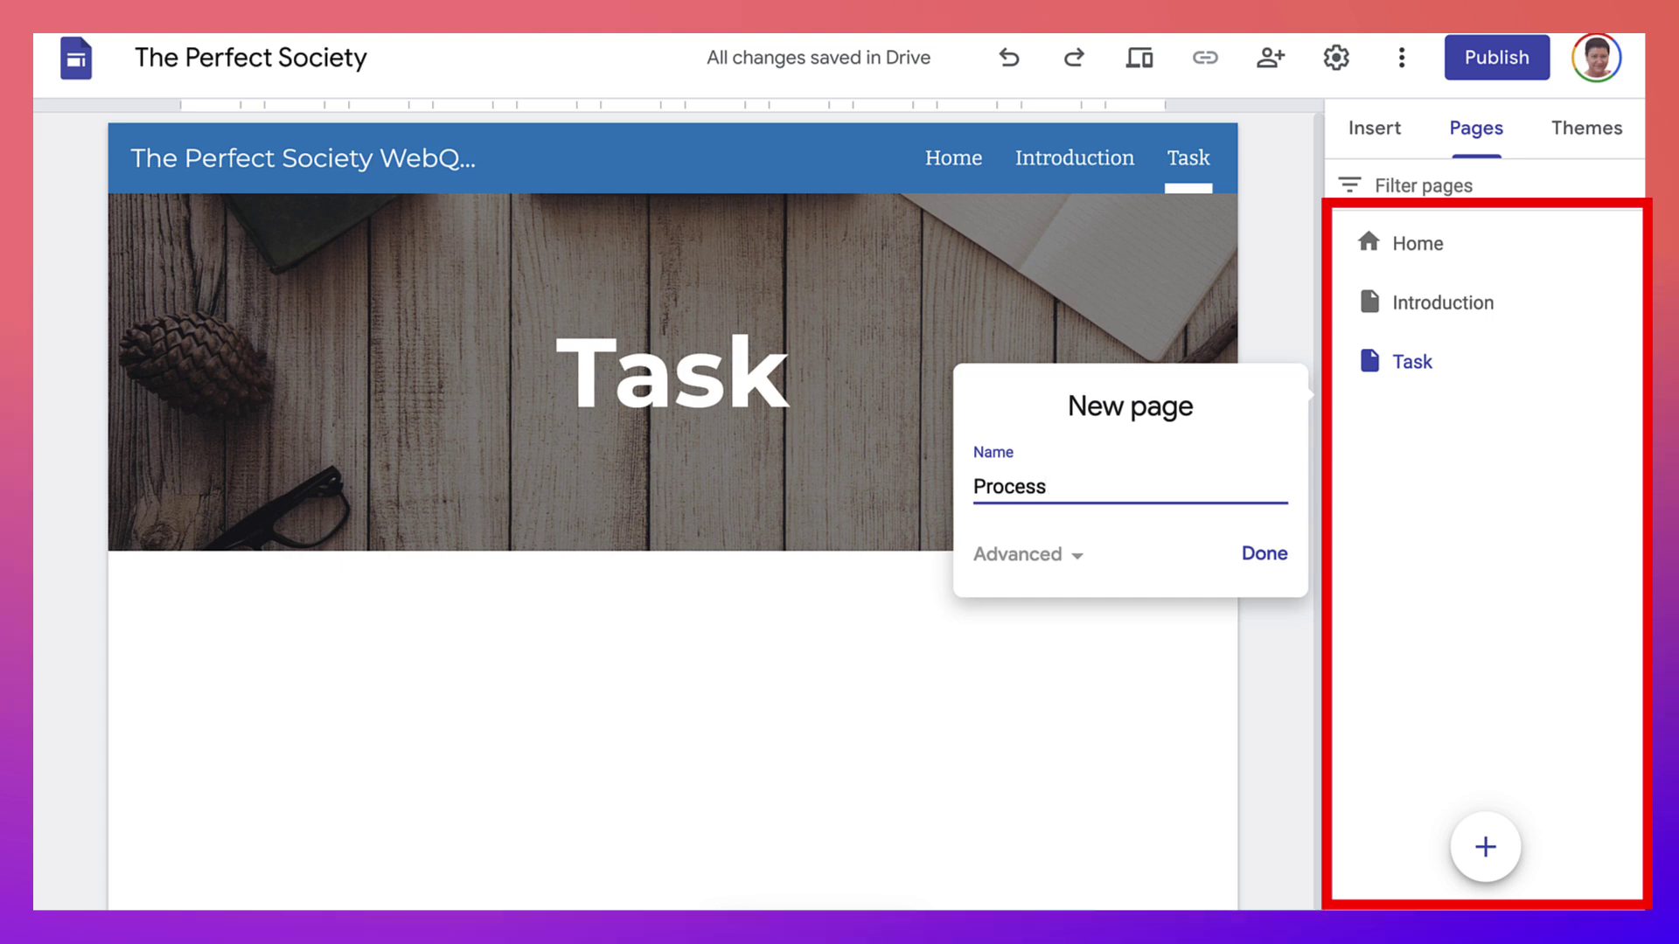
pyautogui.click(1028, 554)
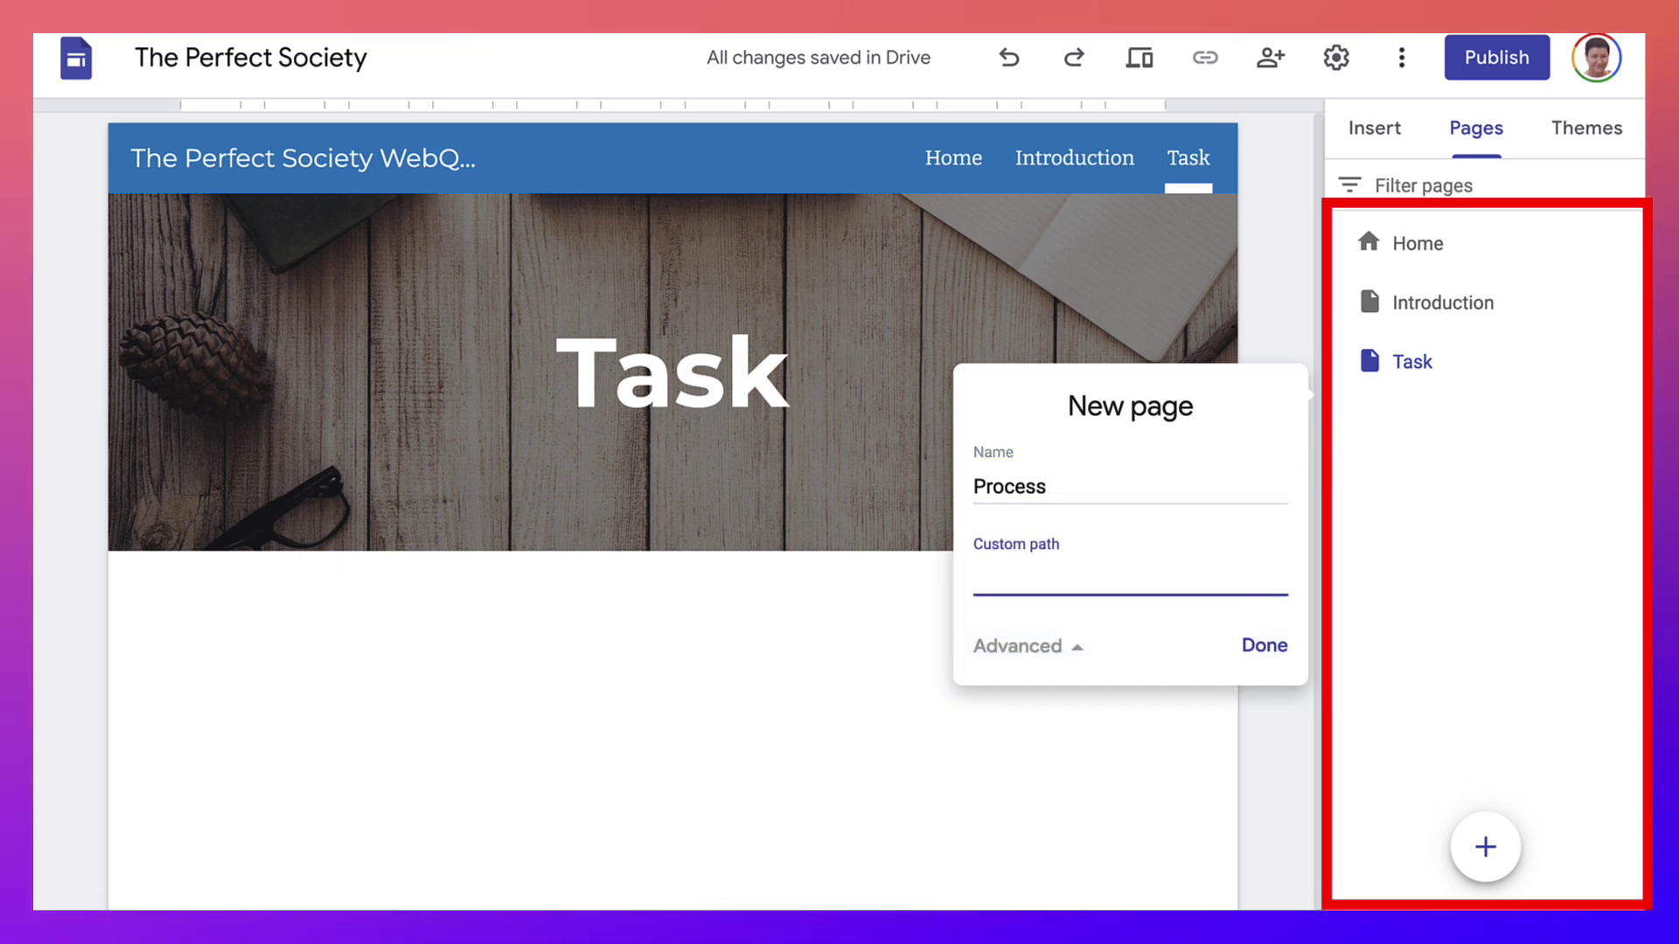
pyautogui.press('Return')
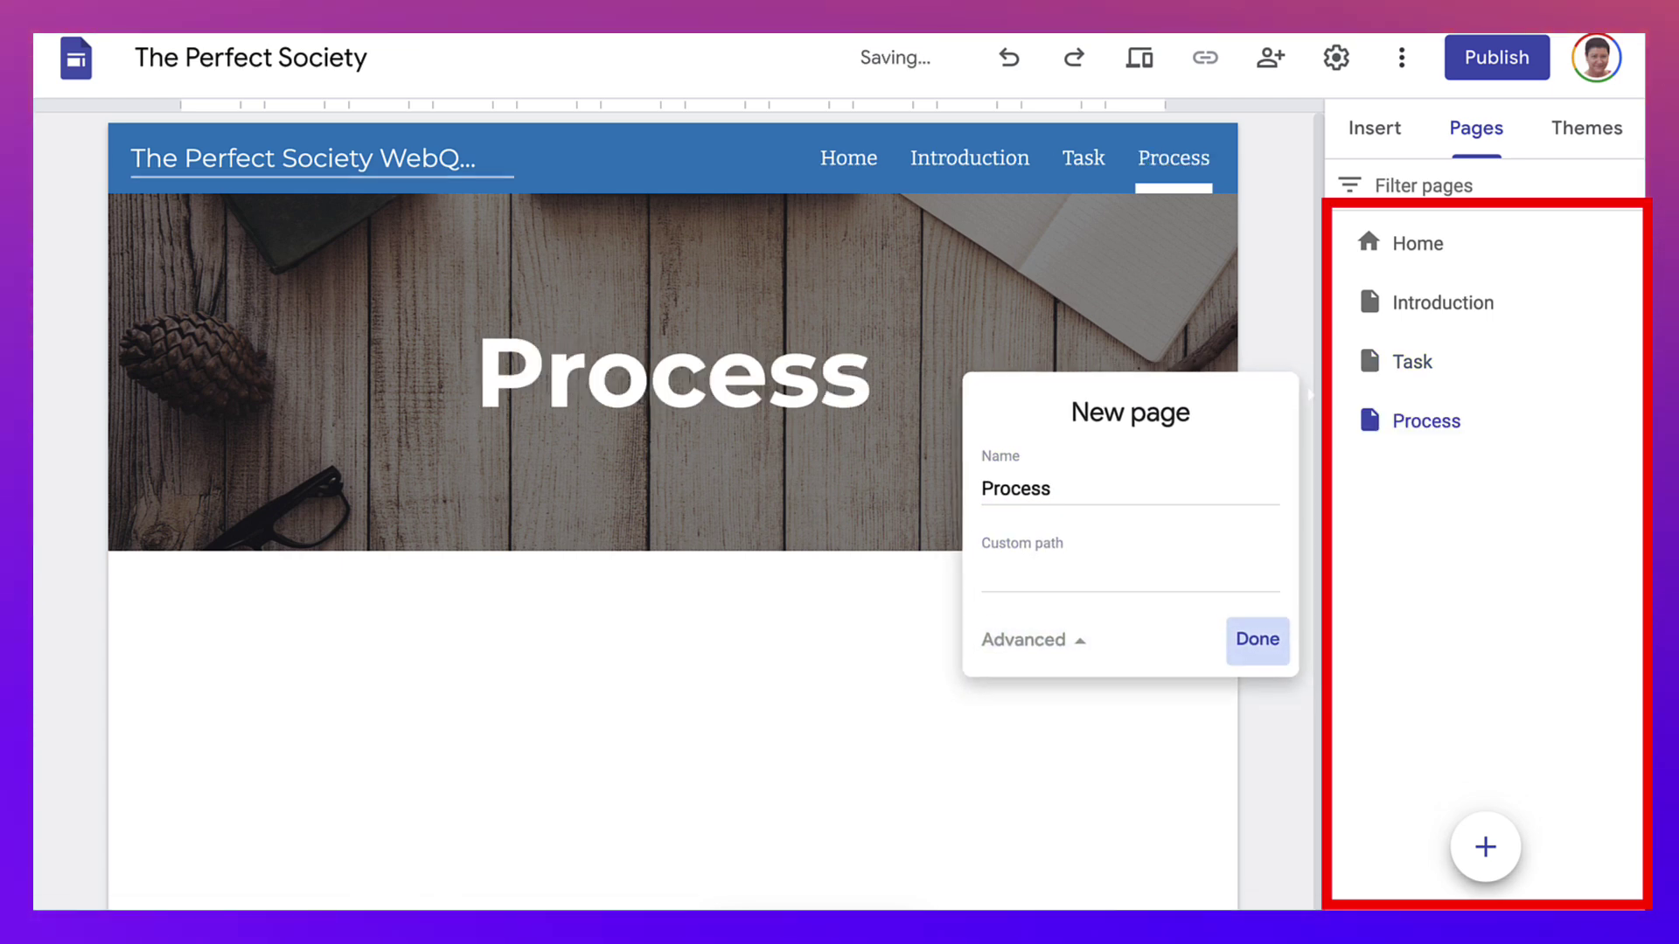
# - Add a new page named "Resources" after the Process page
pyautogui.moveTo(1486, 846)
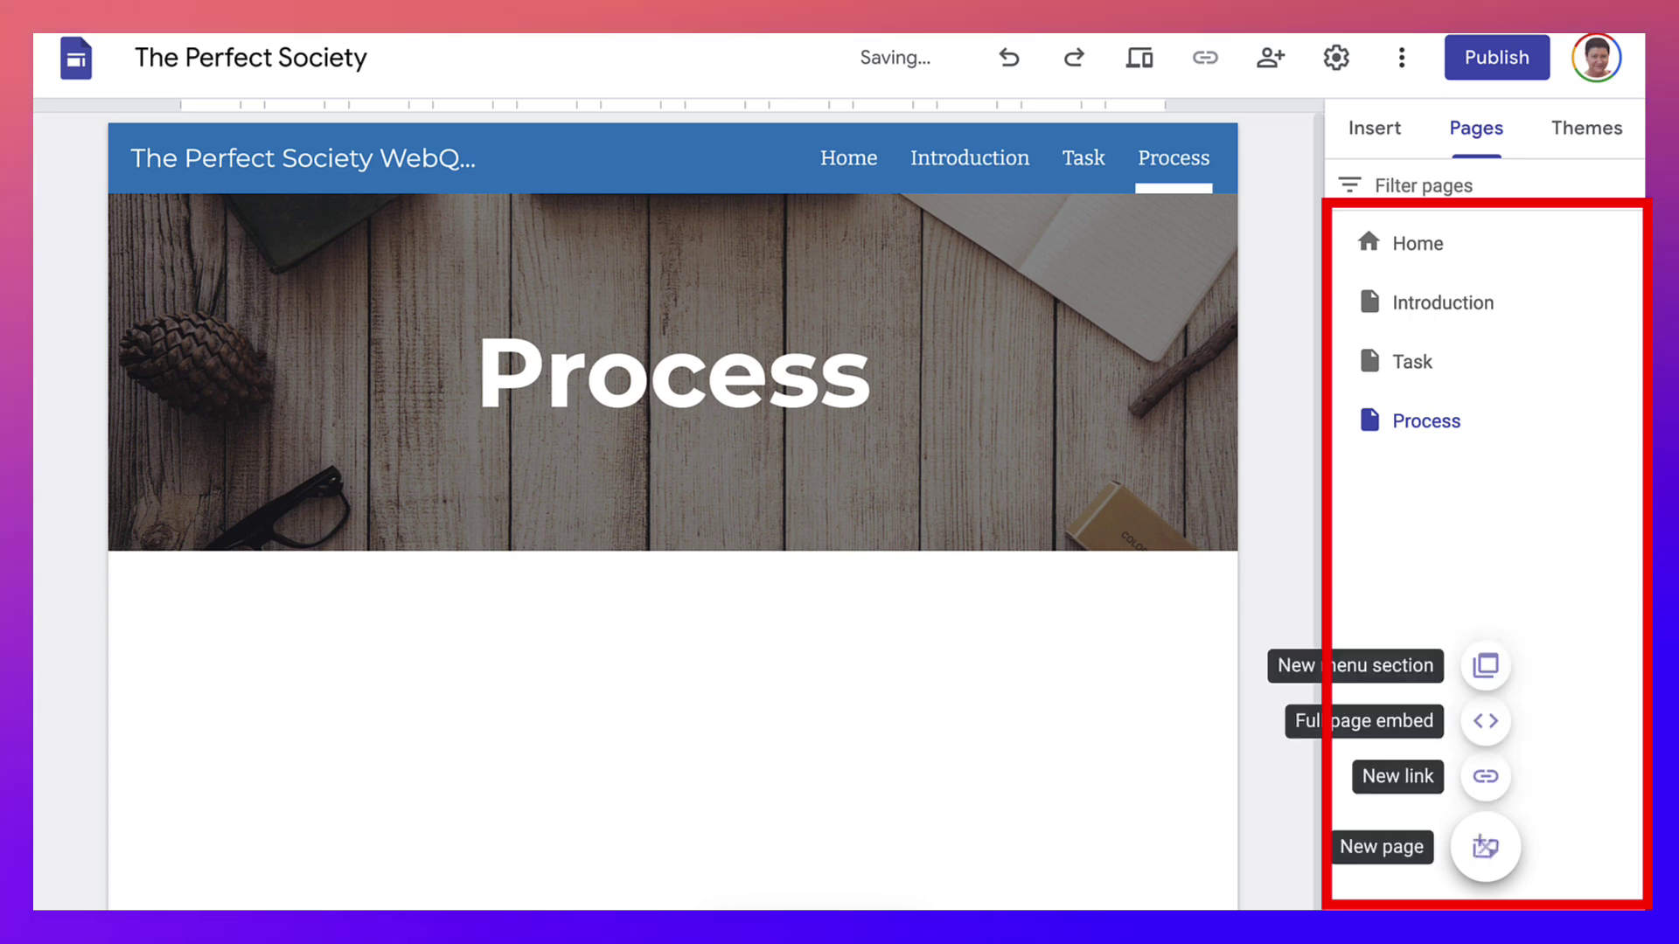
pyautogui.click(1486, 847)
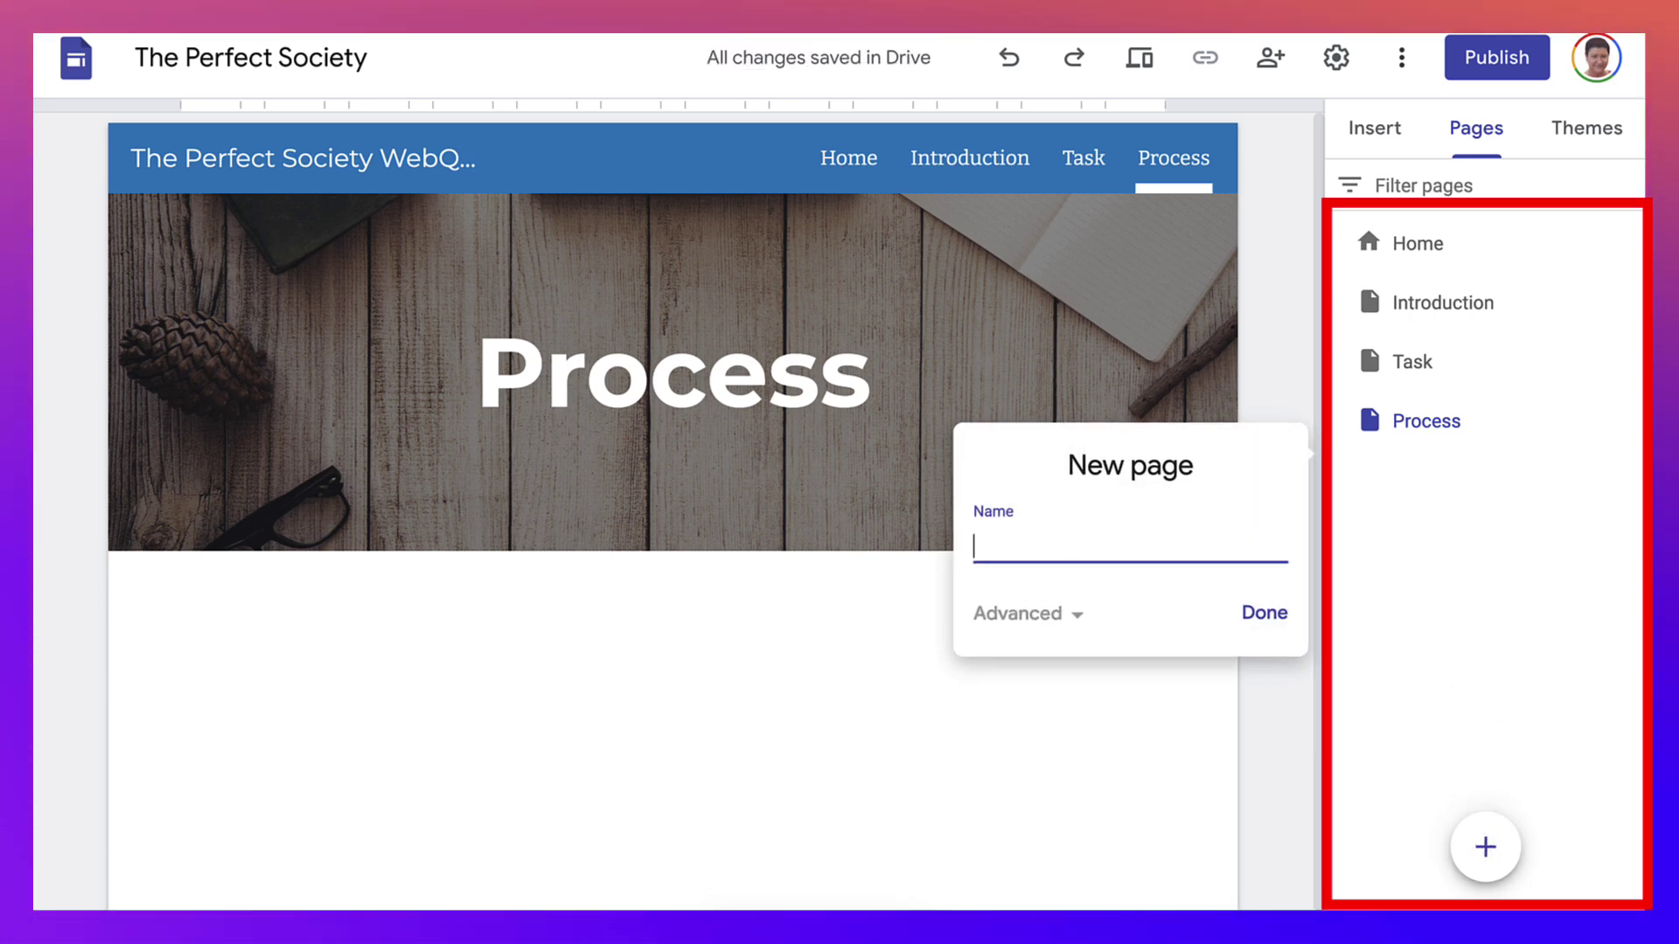
pyautogui.write('T')
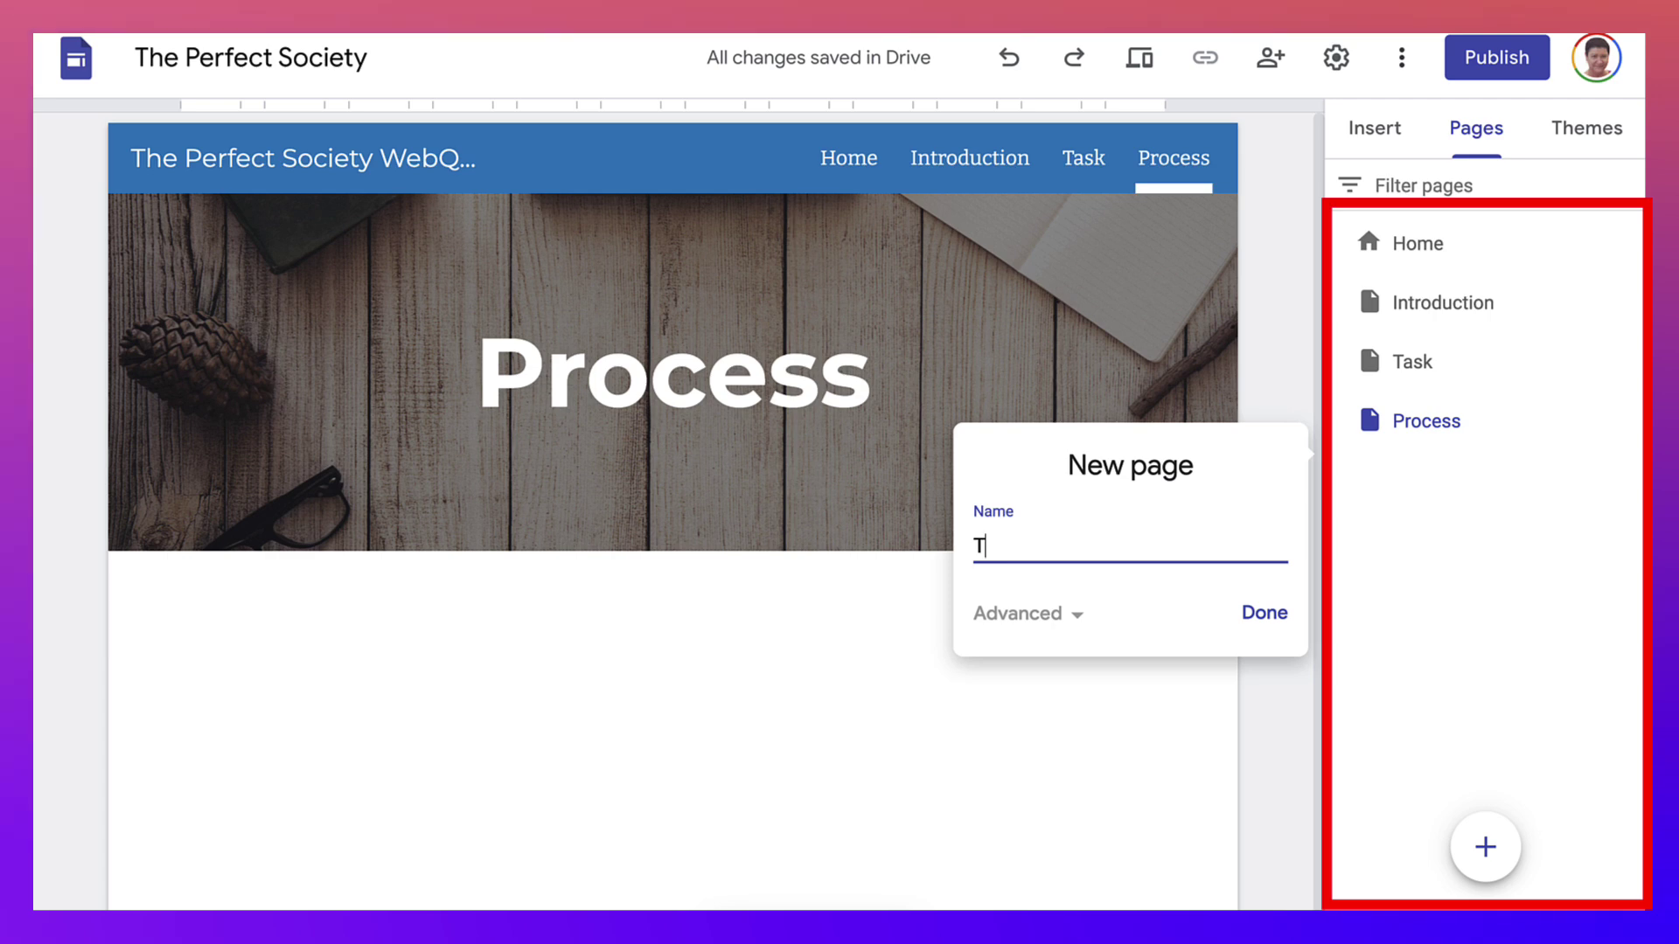
pyautogui.write('heReso')
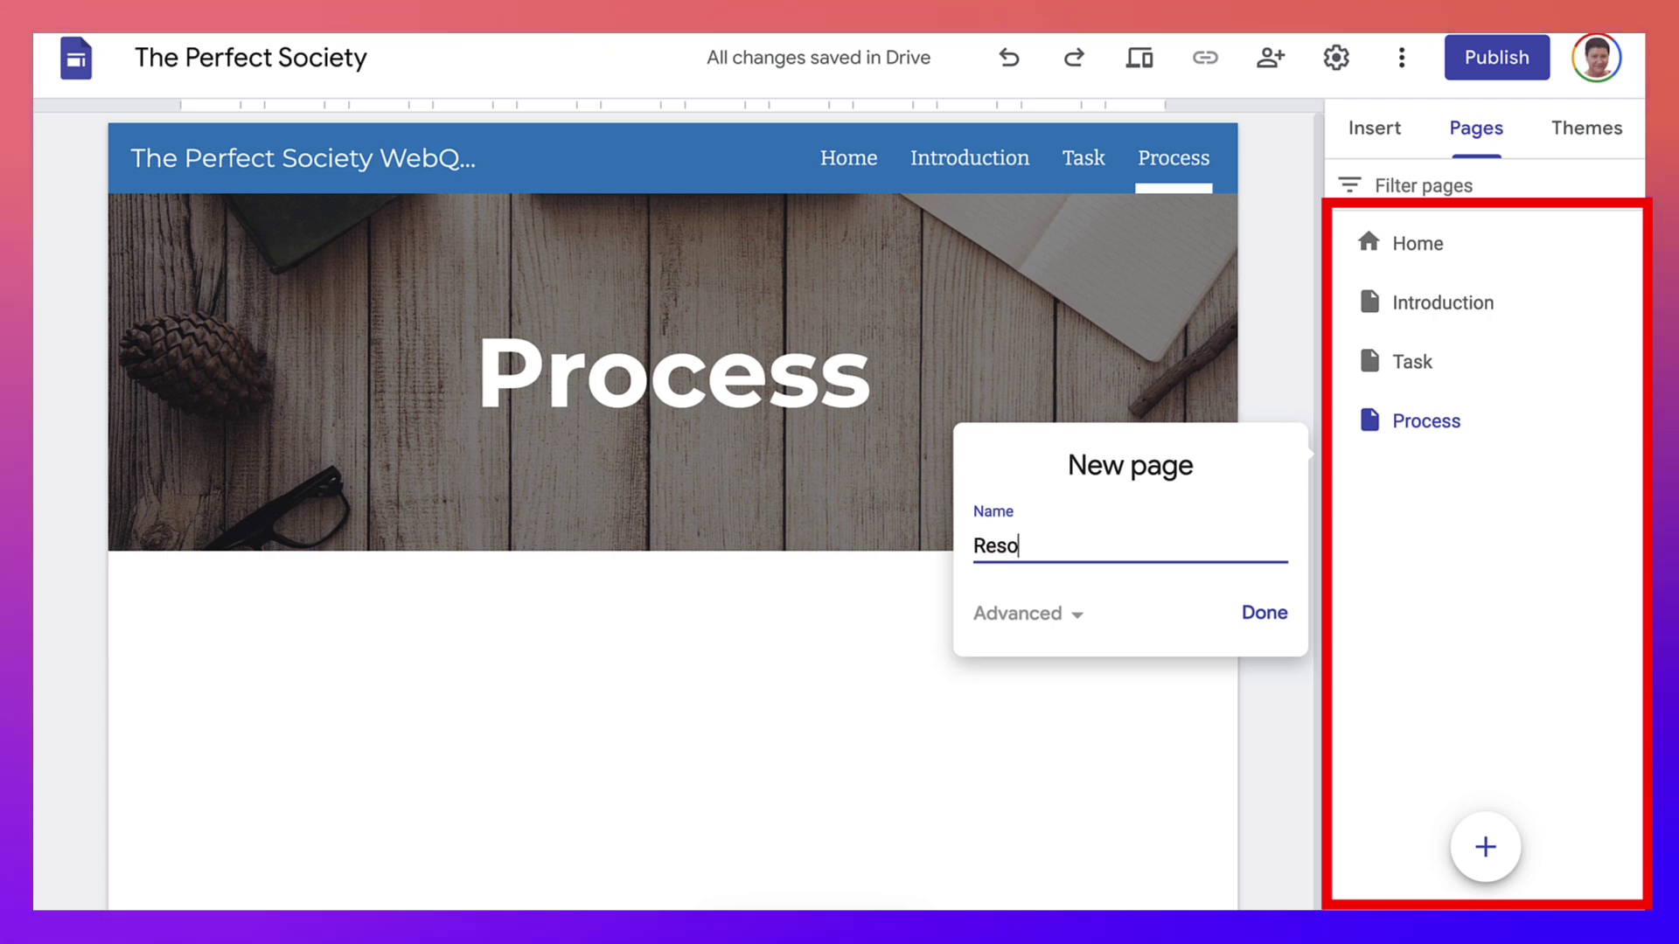
pyautogui.write('urces')
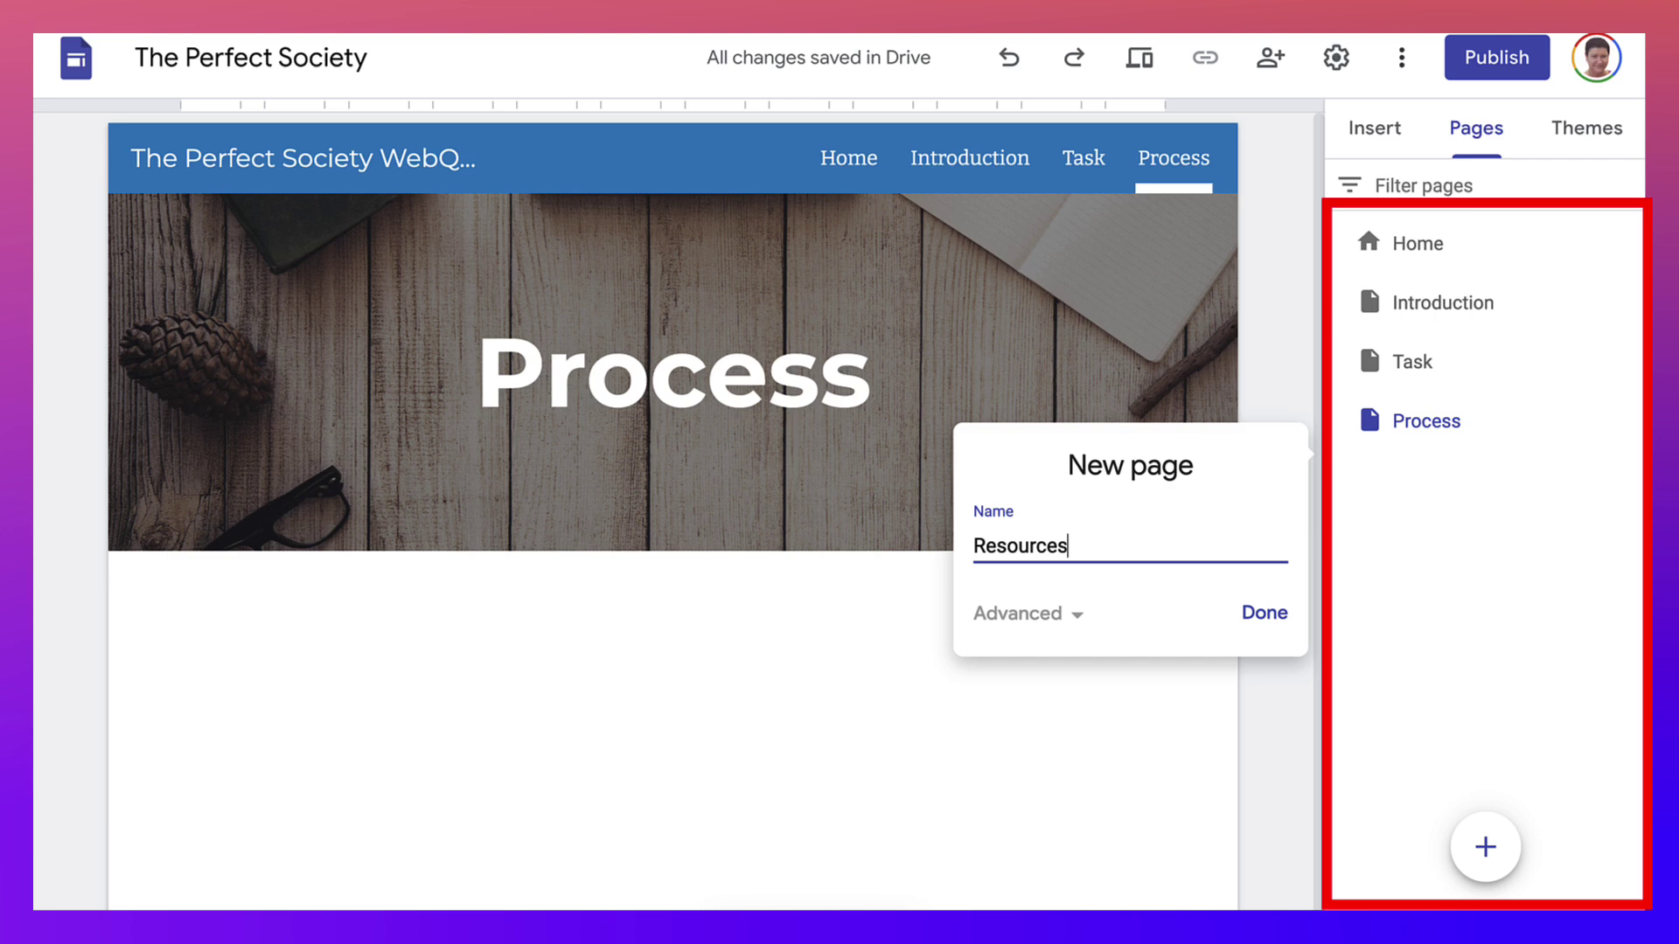
pyautogui.press('Return')
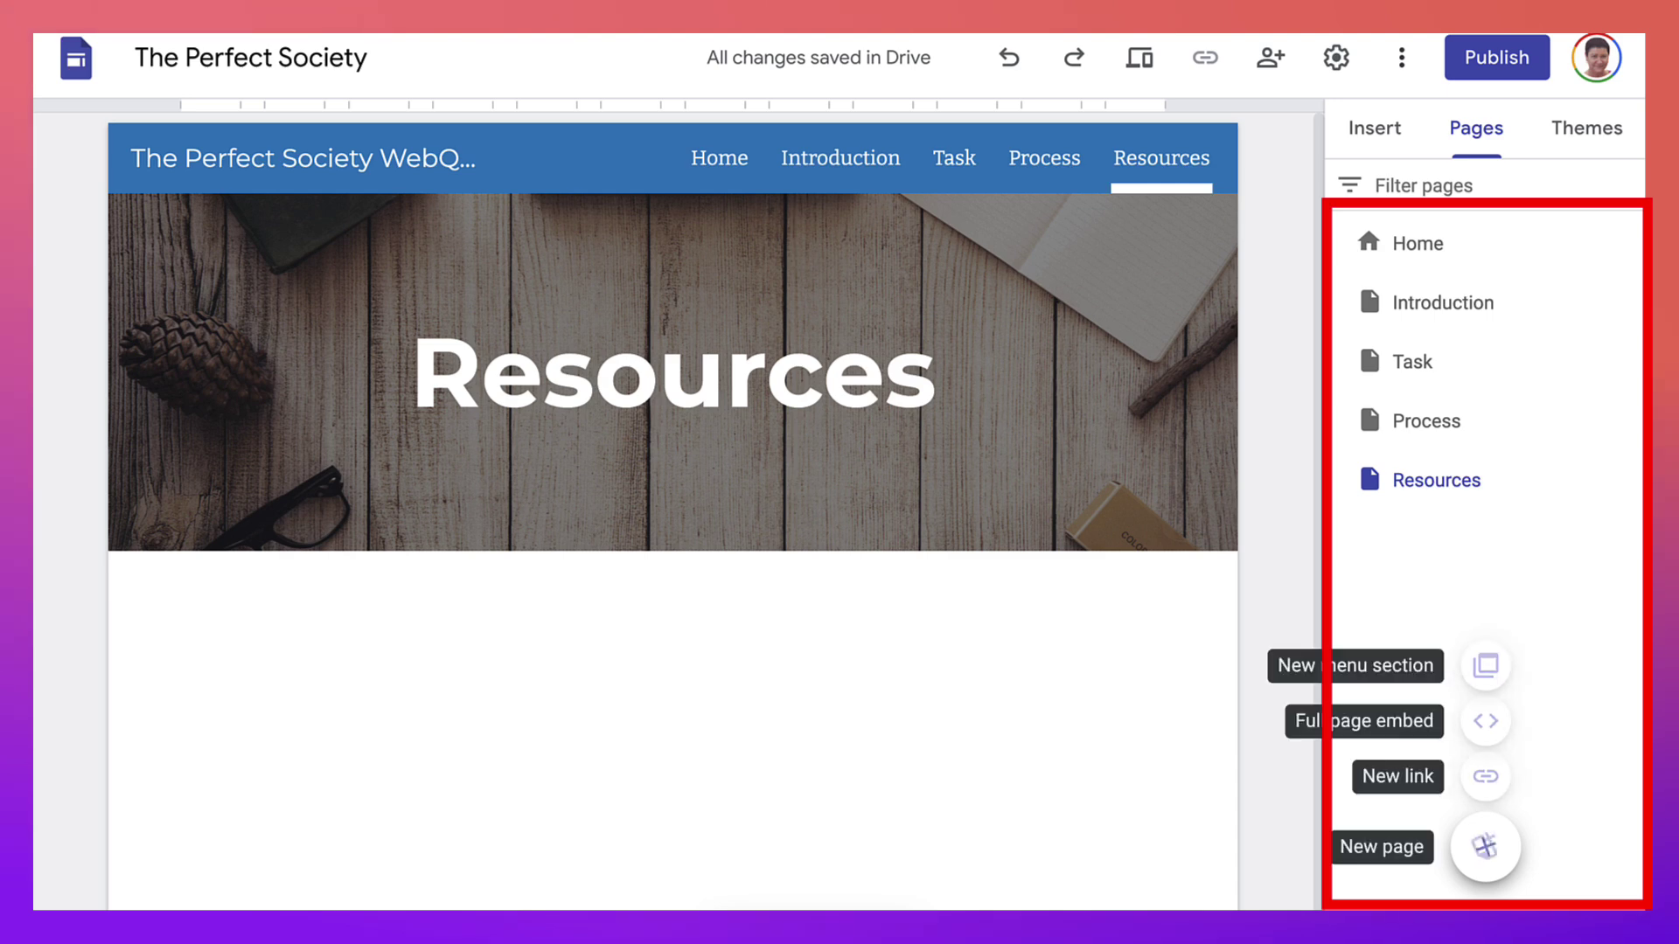
# - Add two further pages named "Evaluation" and "Conclusion" after the Resources page
pyautogui.click(1486, 846)
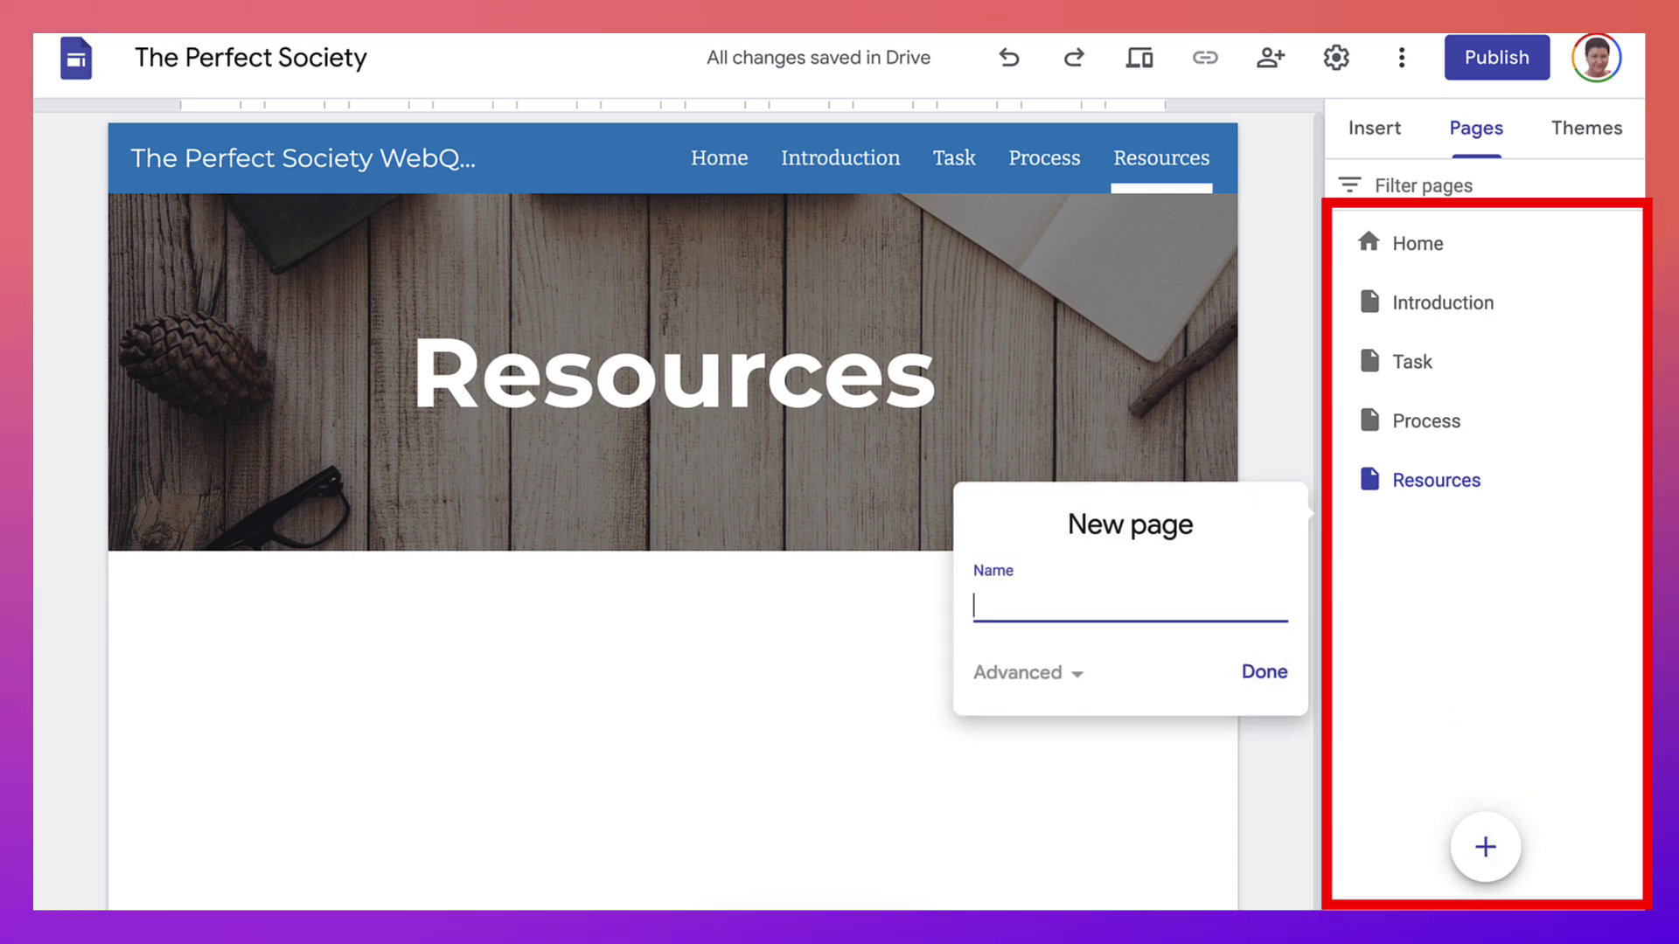
pyautogui.write('Evaluation')
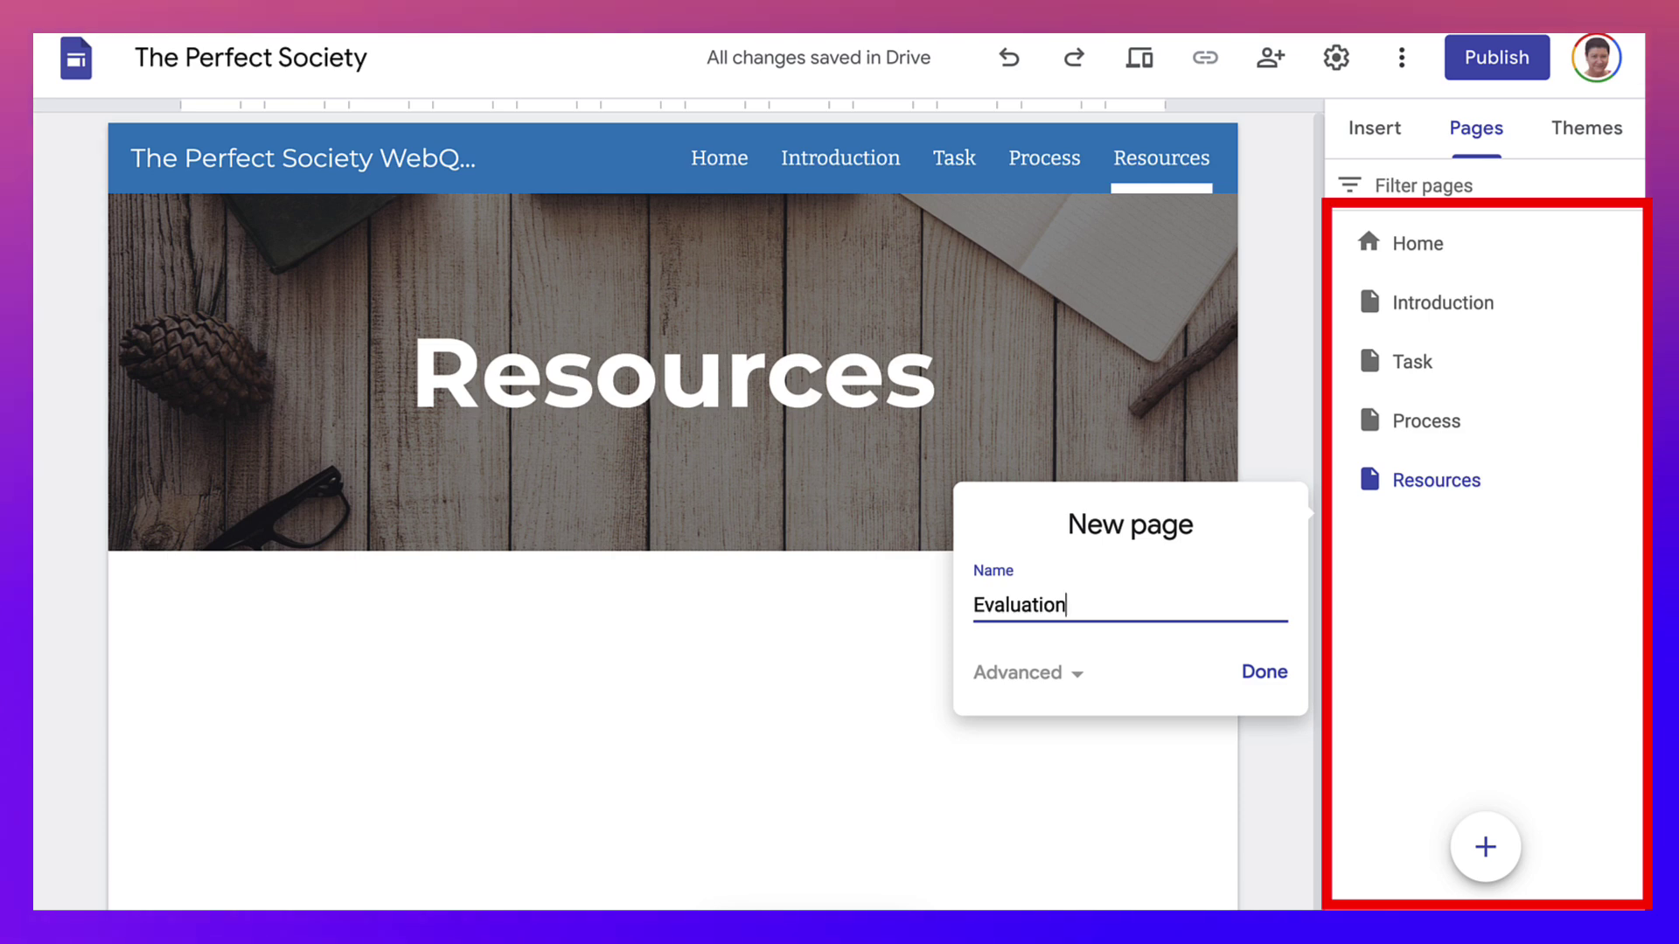
pyautogui.press('Return')
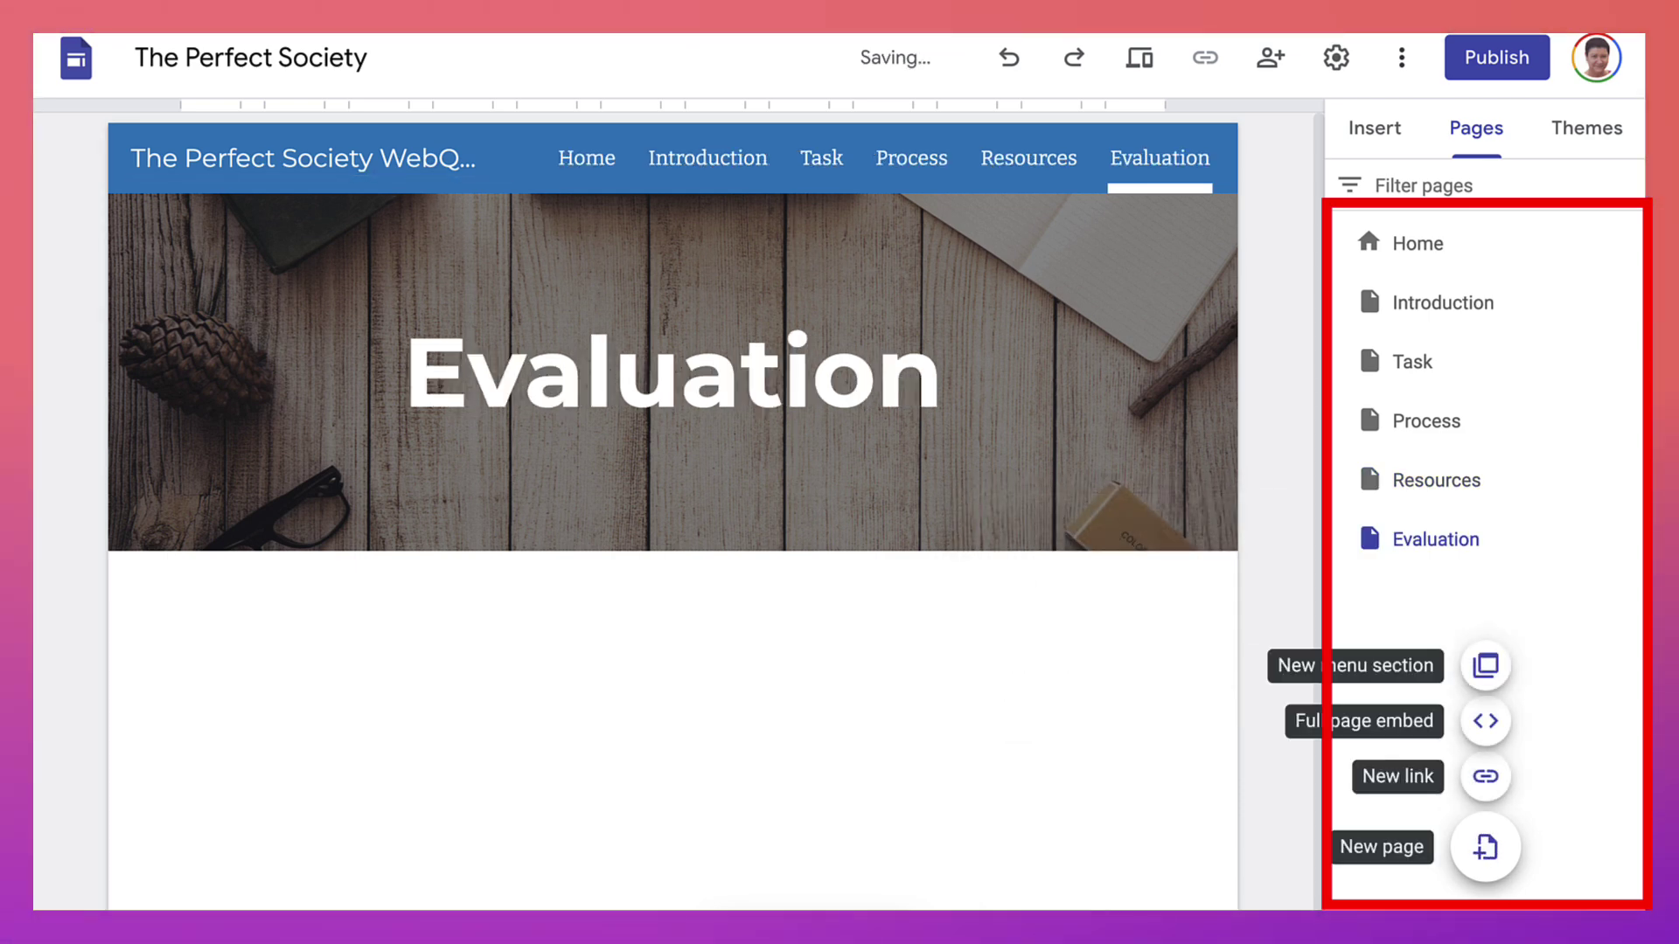
pyautogui.click(1486, 846)
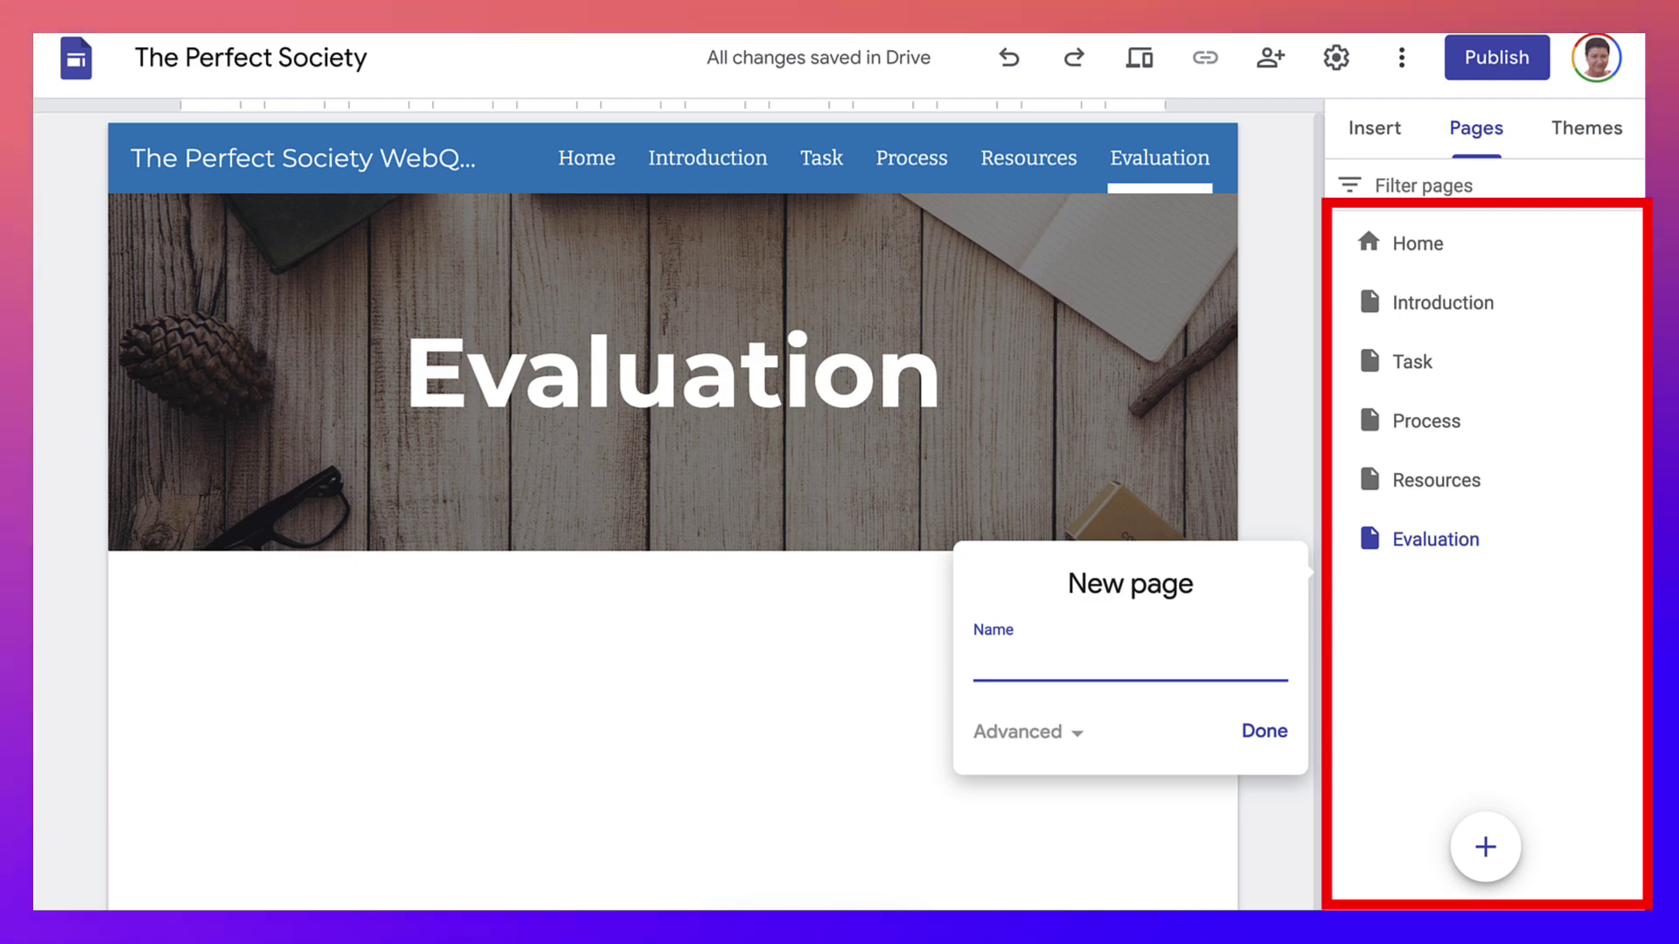
pyautogui.write('Co')
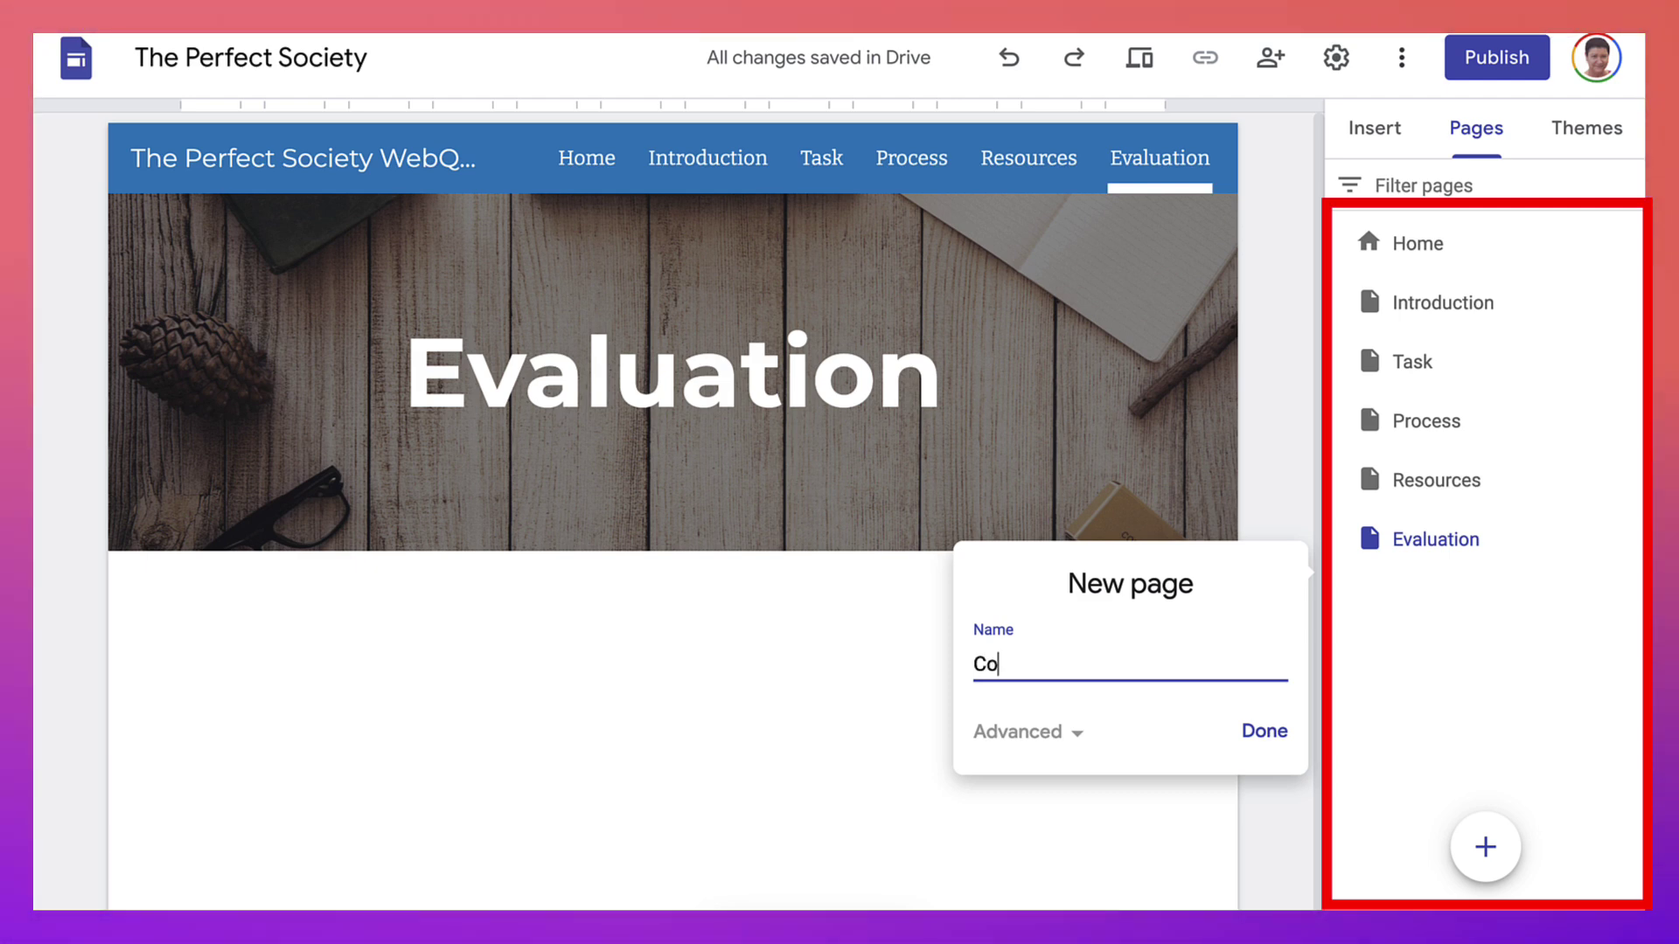
pyautogui.write('nclusion')
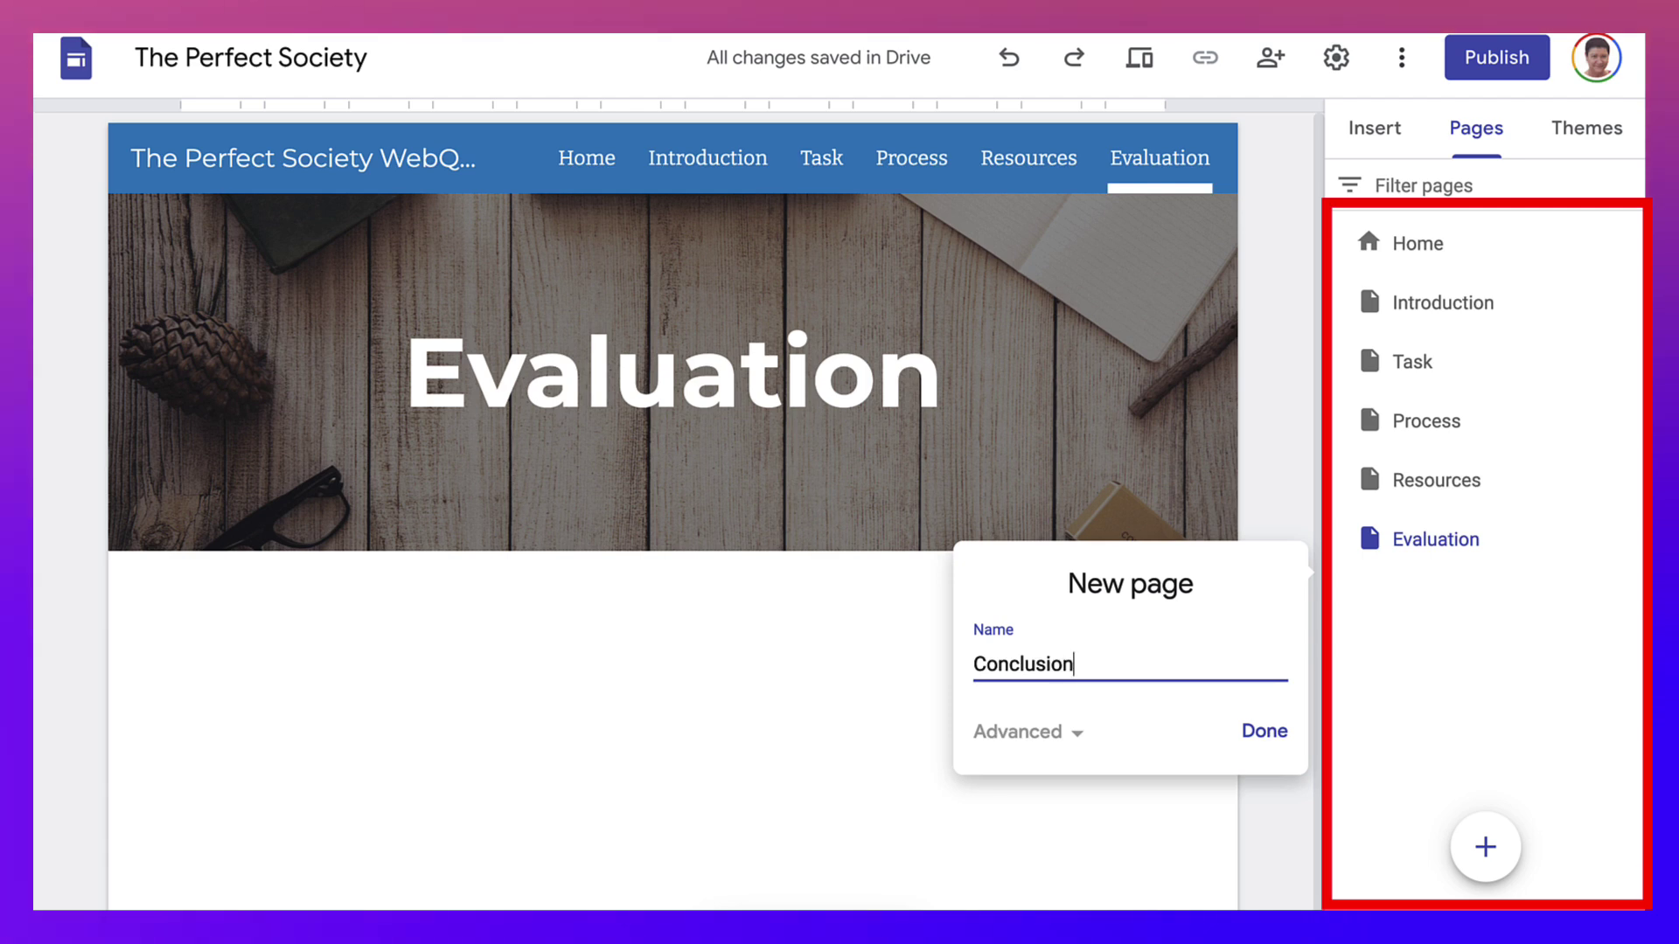
pyautogui.click(1264, 732)
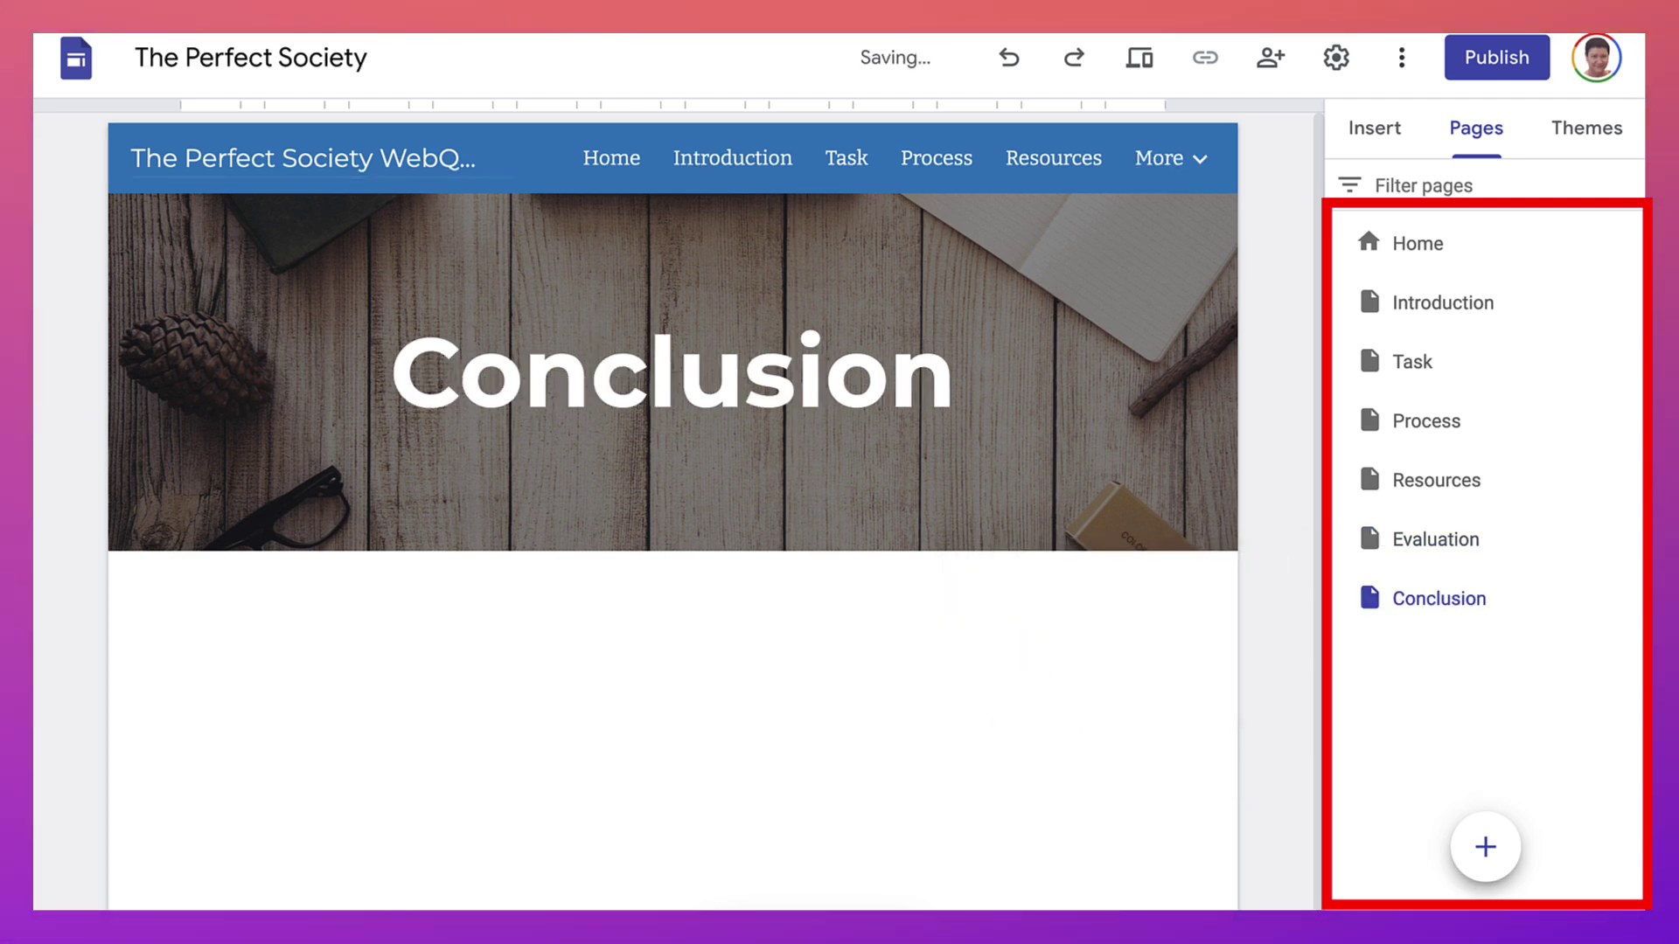
# - Add a new page named "Credits" after the Conclusion page
pyautogui.click(1486, 847)
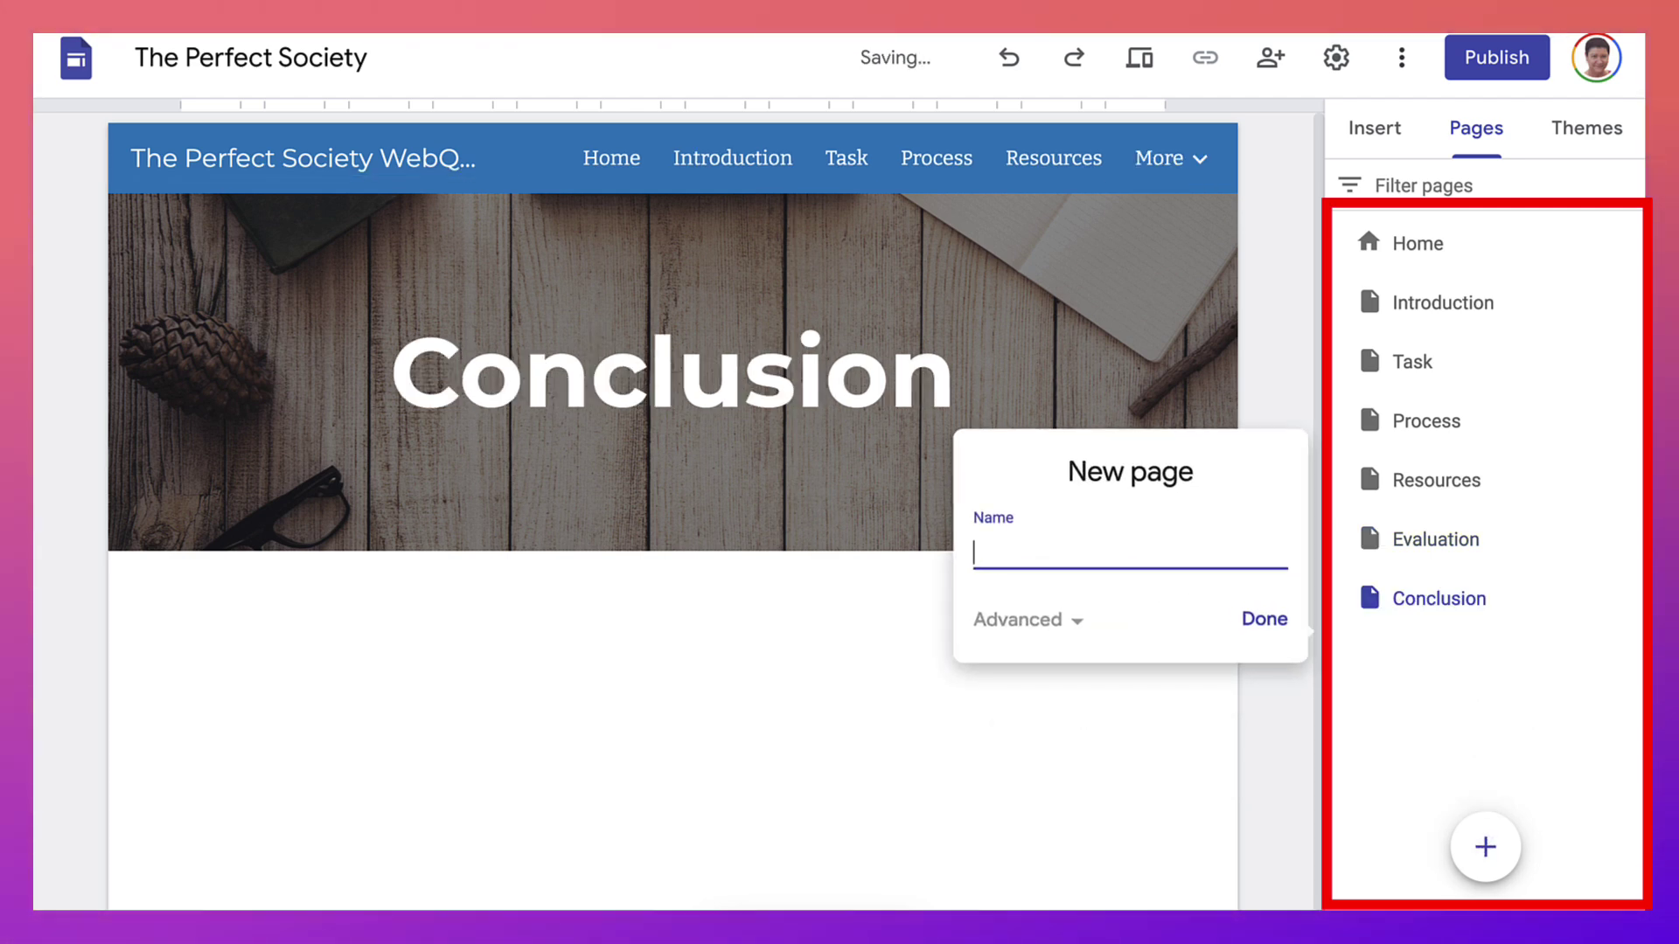
pyautogui.write('Credits')
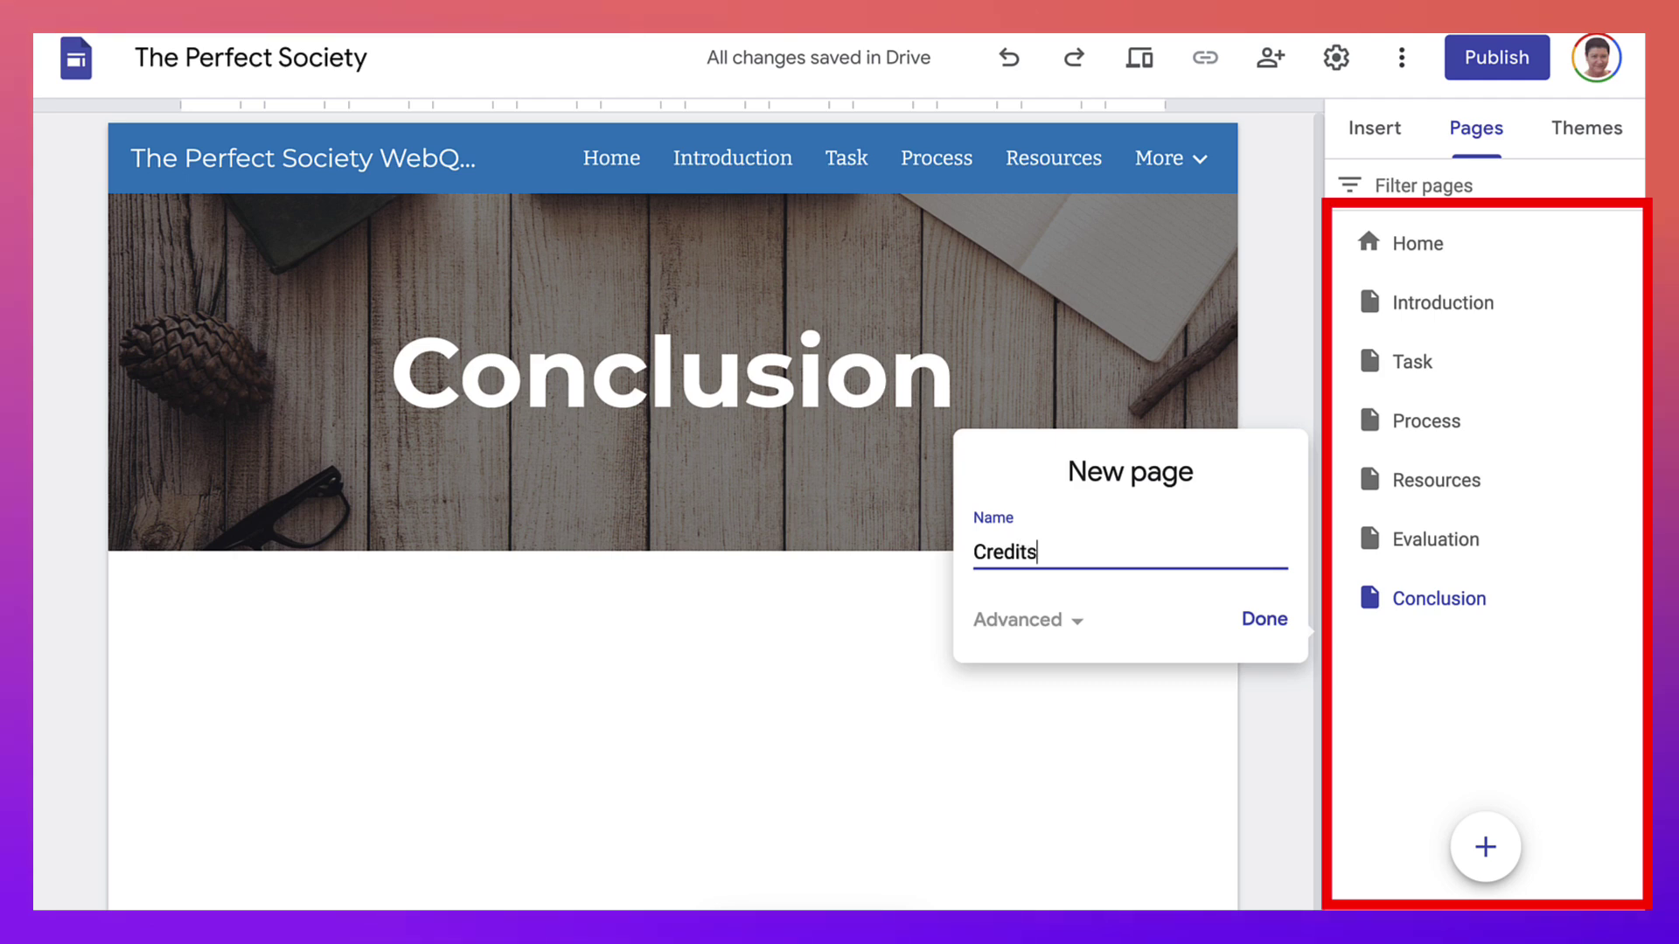
pyautogui.press('Return')
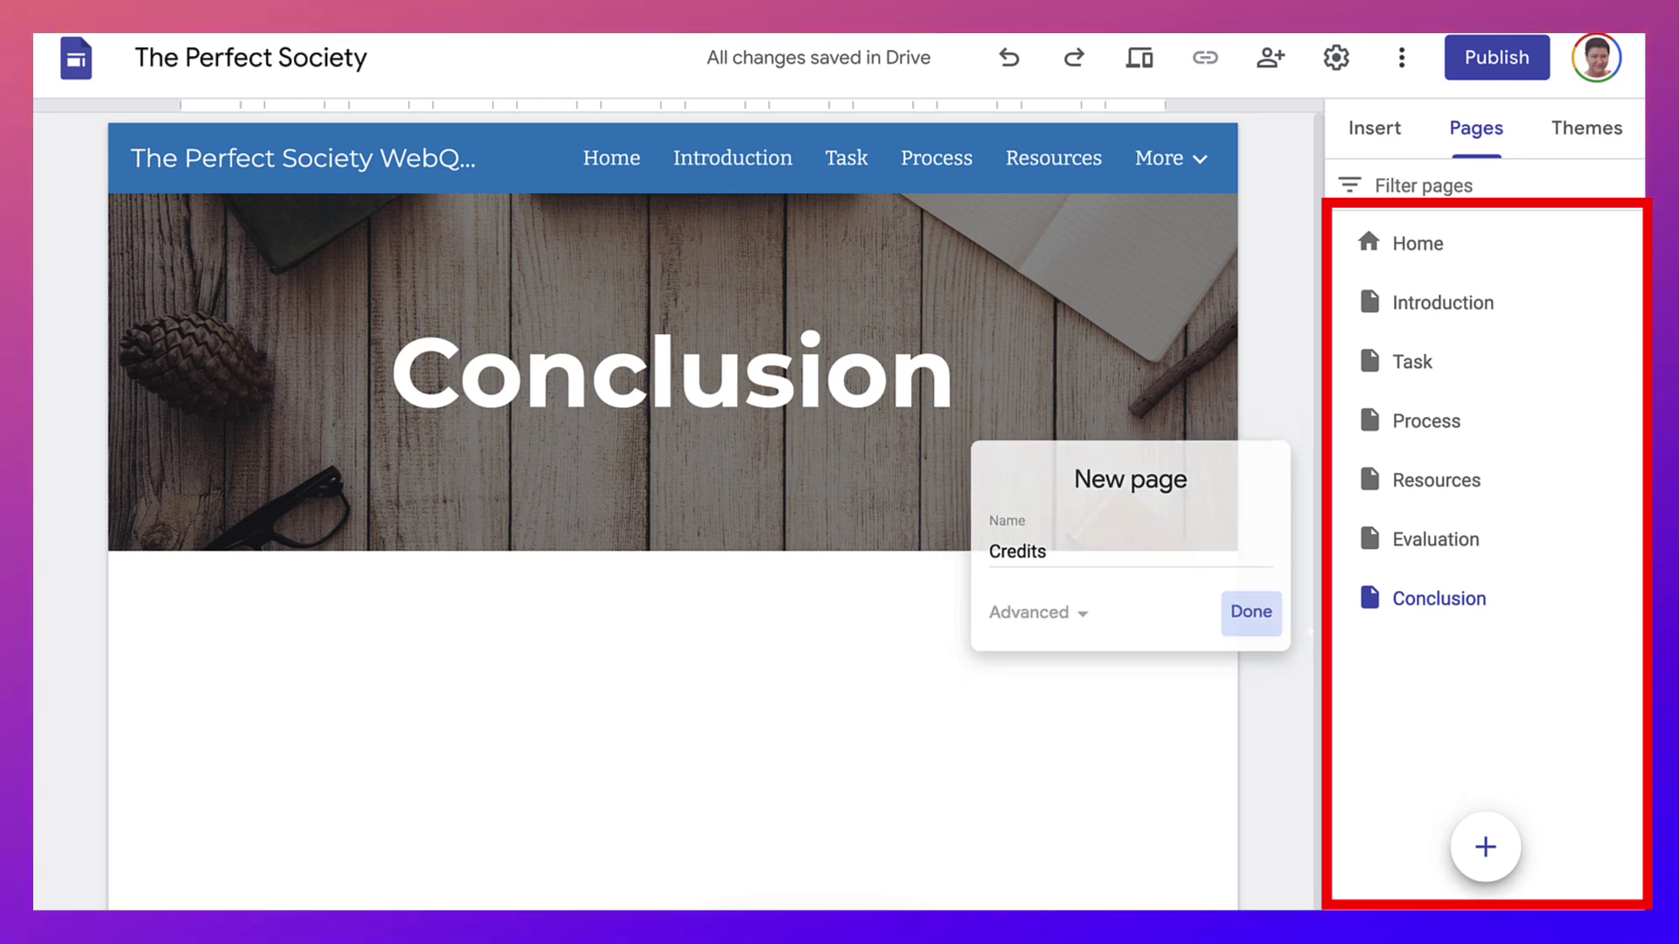
# - Add a new page named "Teacher Guidelines" after the Credits page
pyautogui.click(1485, 846)
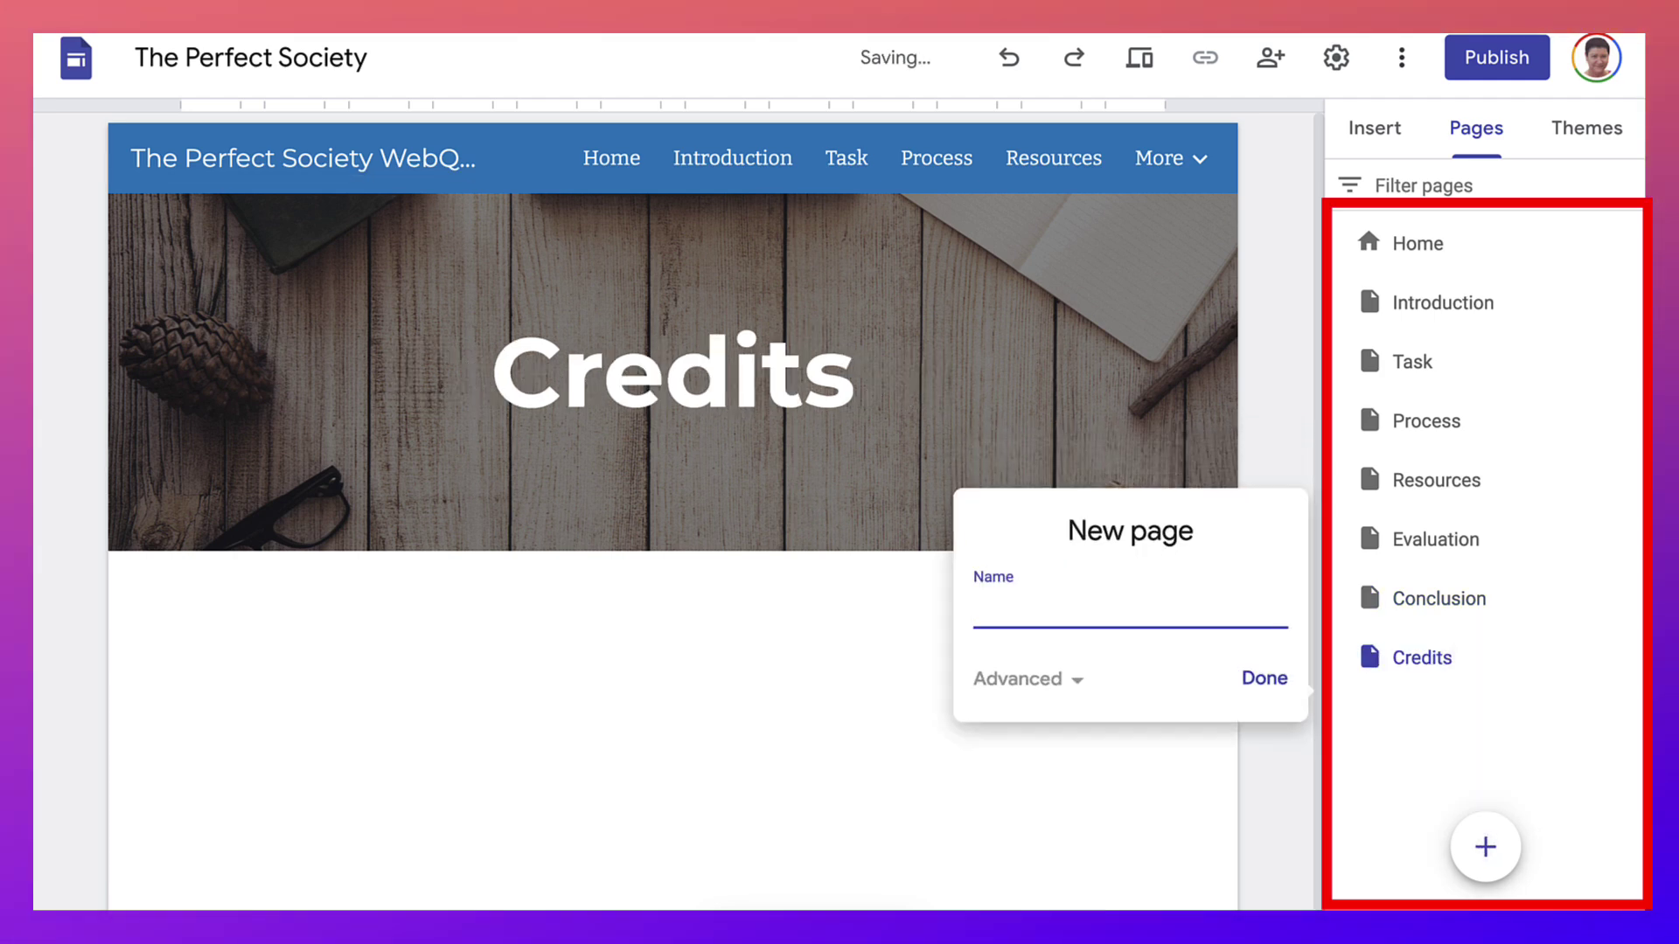
pyautogui.write('Tea')
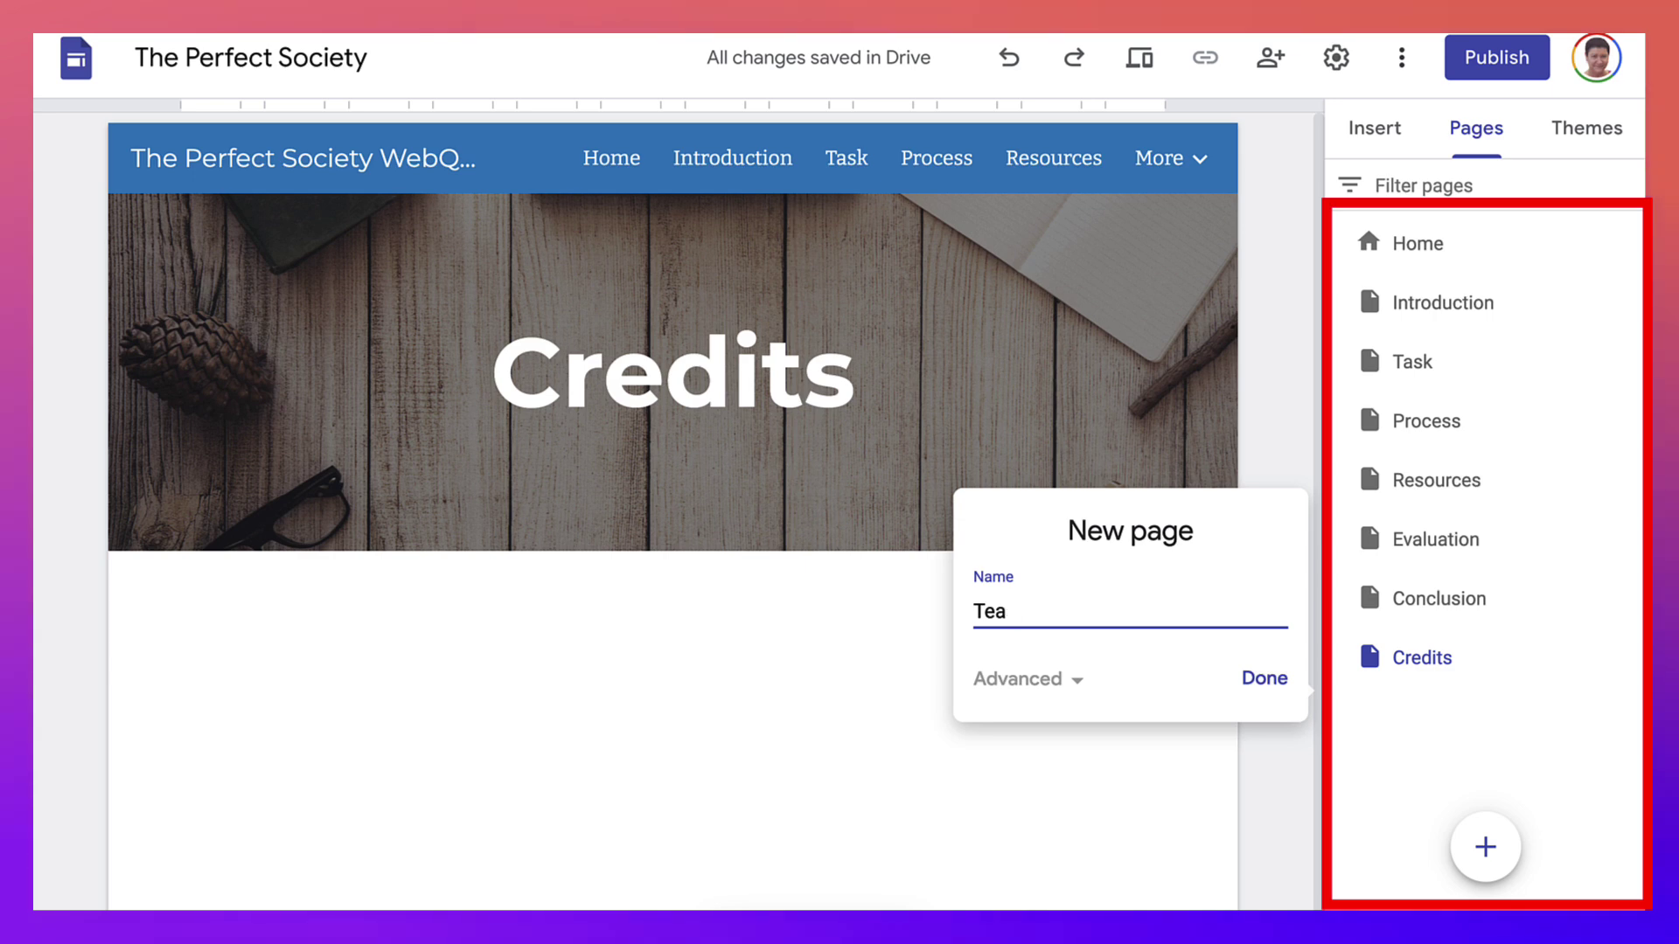
pyautogui.write('che')
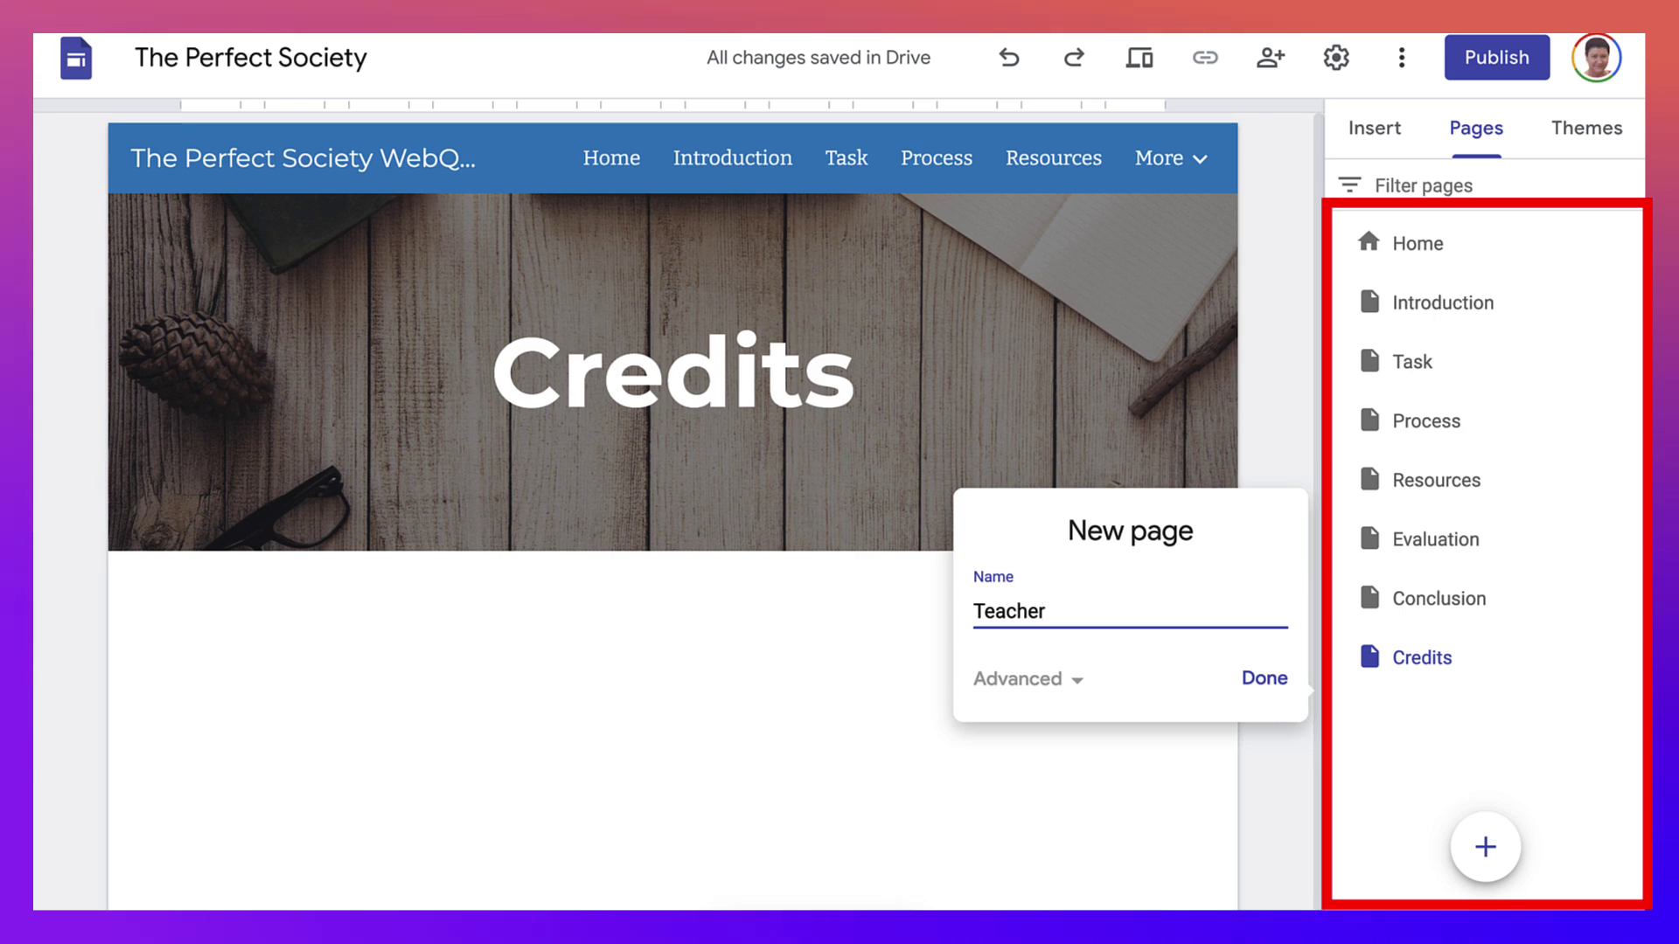
pyautogui.write('r G')
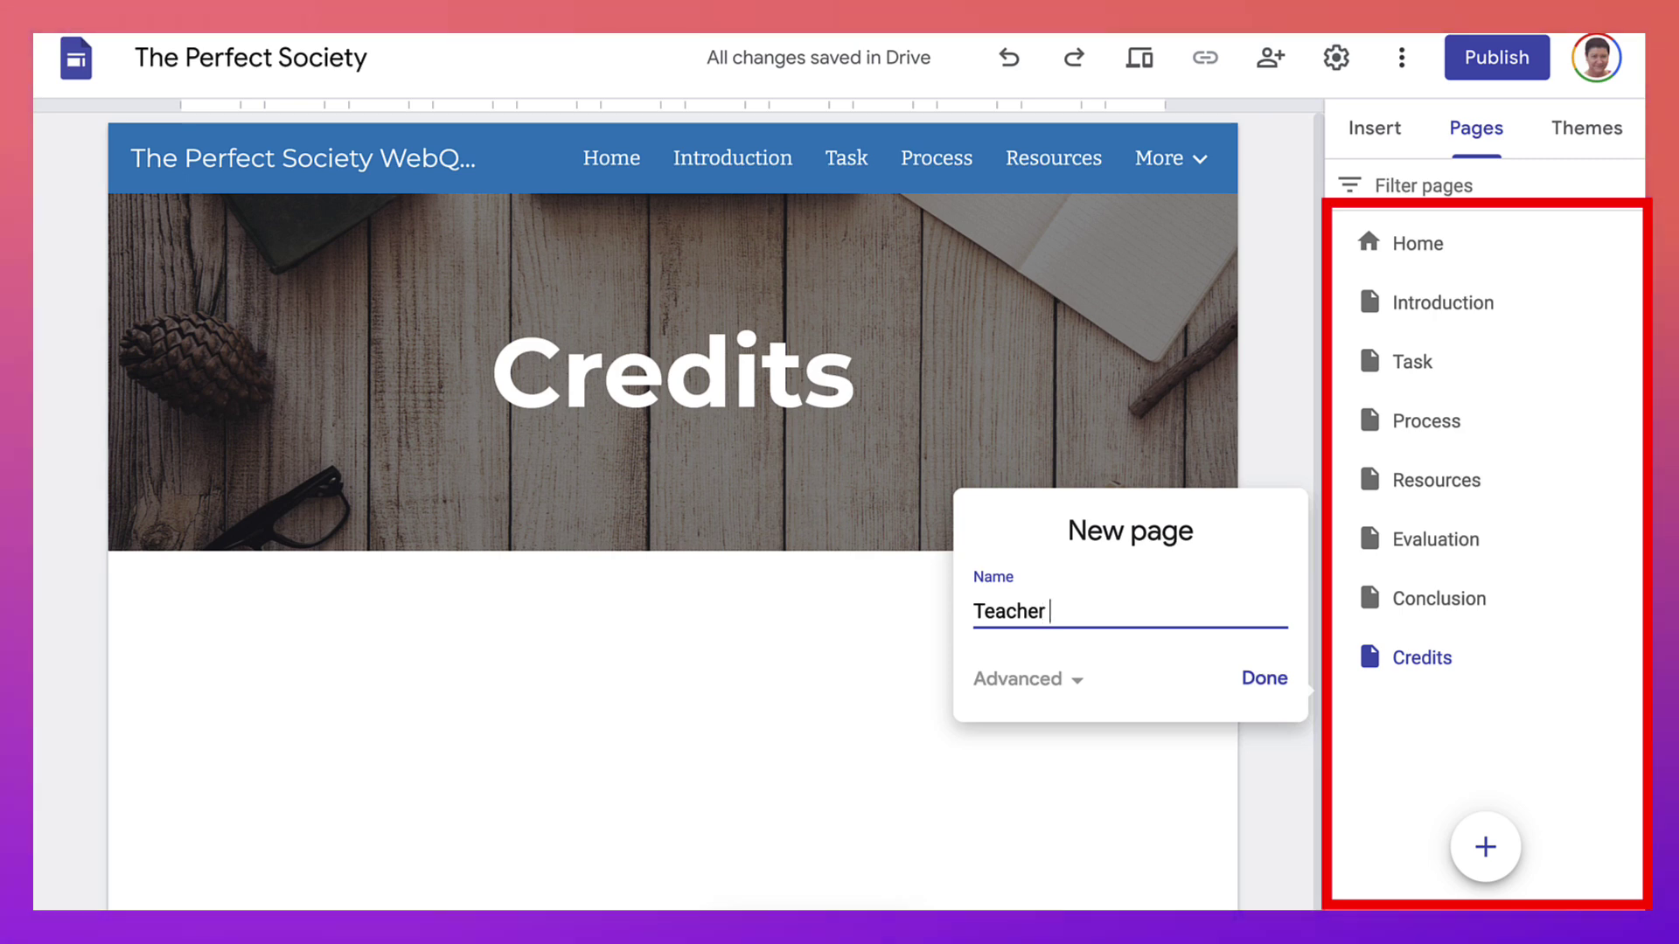
pyautogui.write('uid')
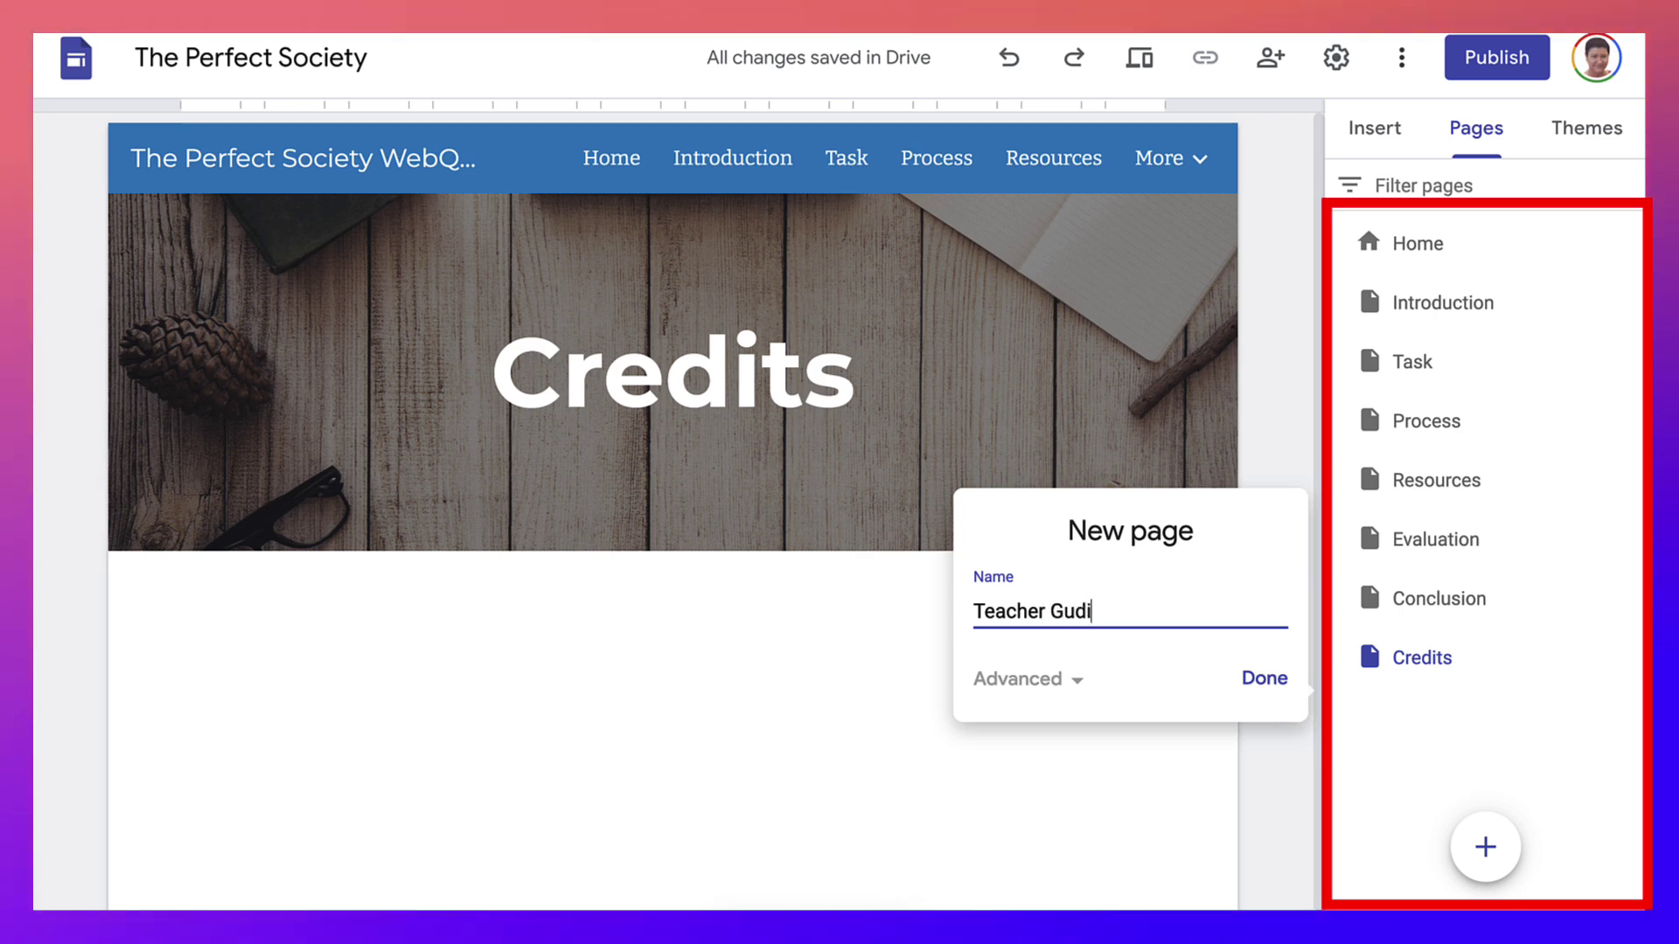
pyautogui.press('BackSpace')
pyautogui.write('ide')
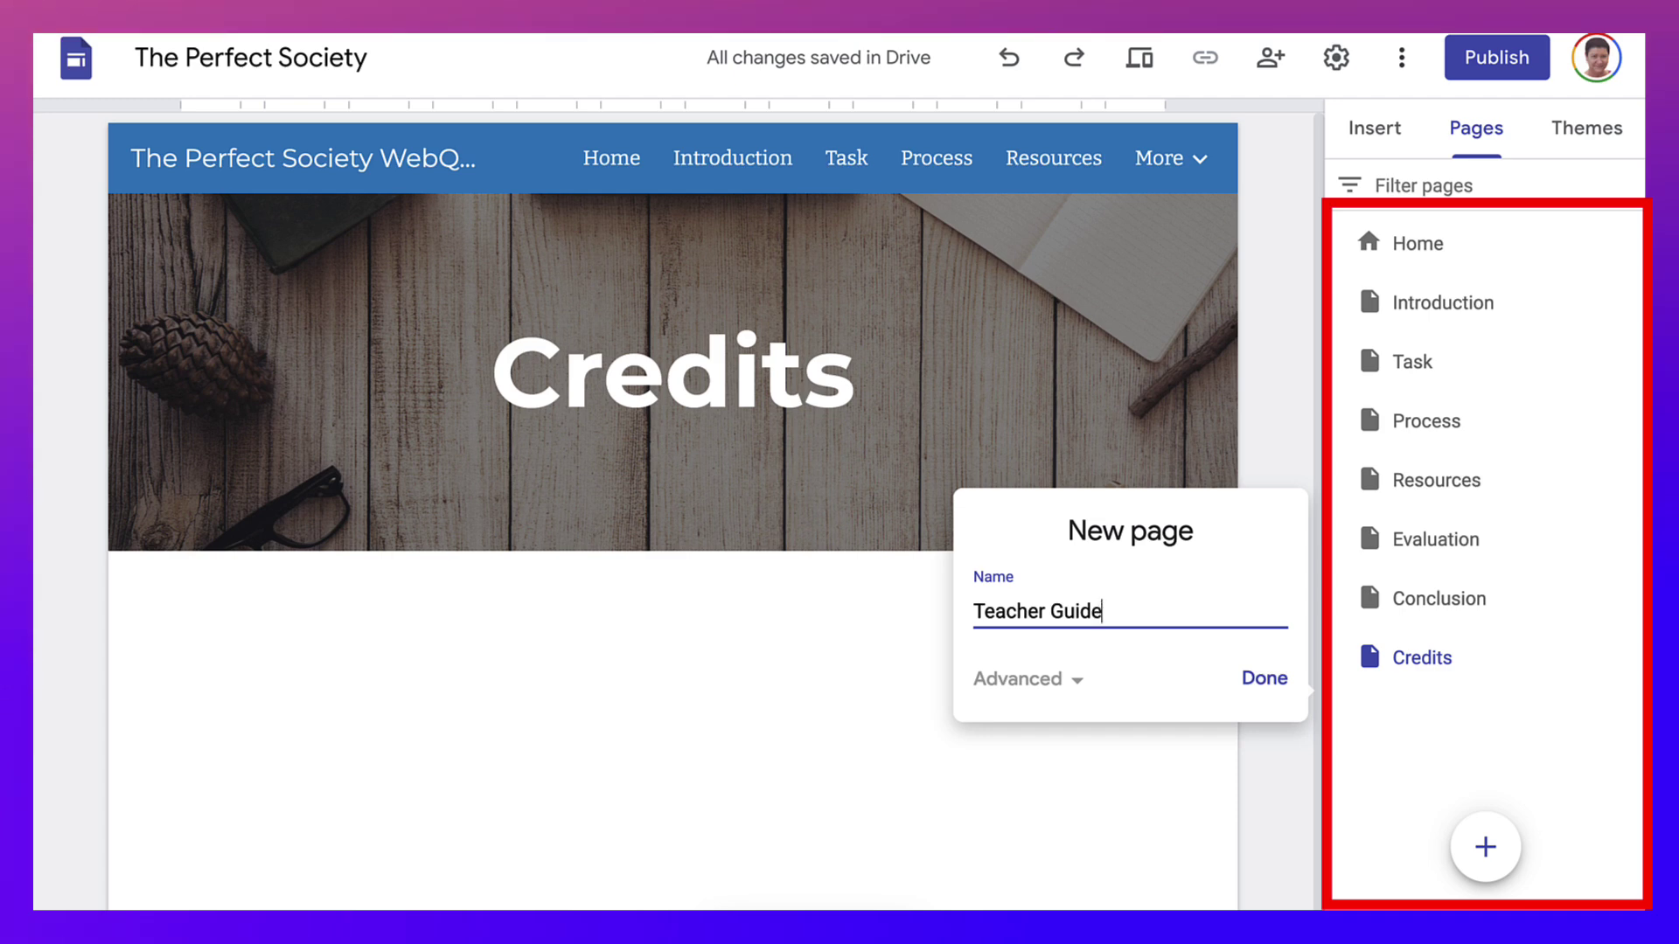
pyautogui.write('lines')
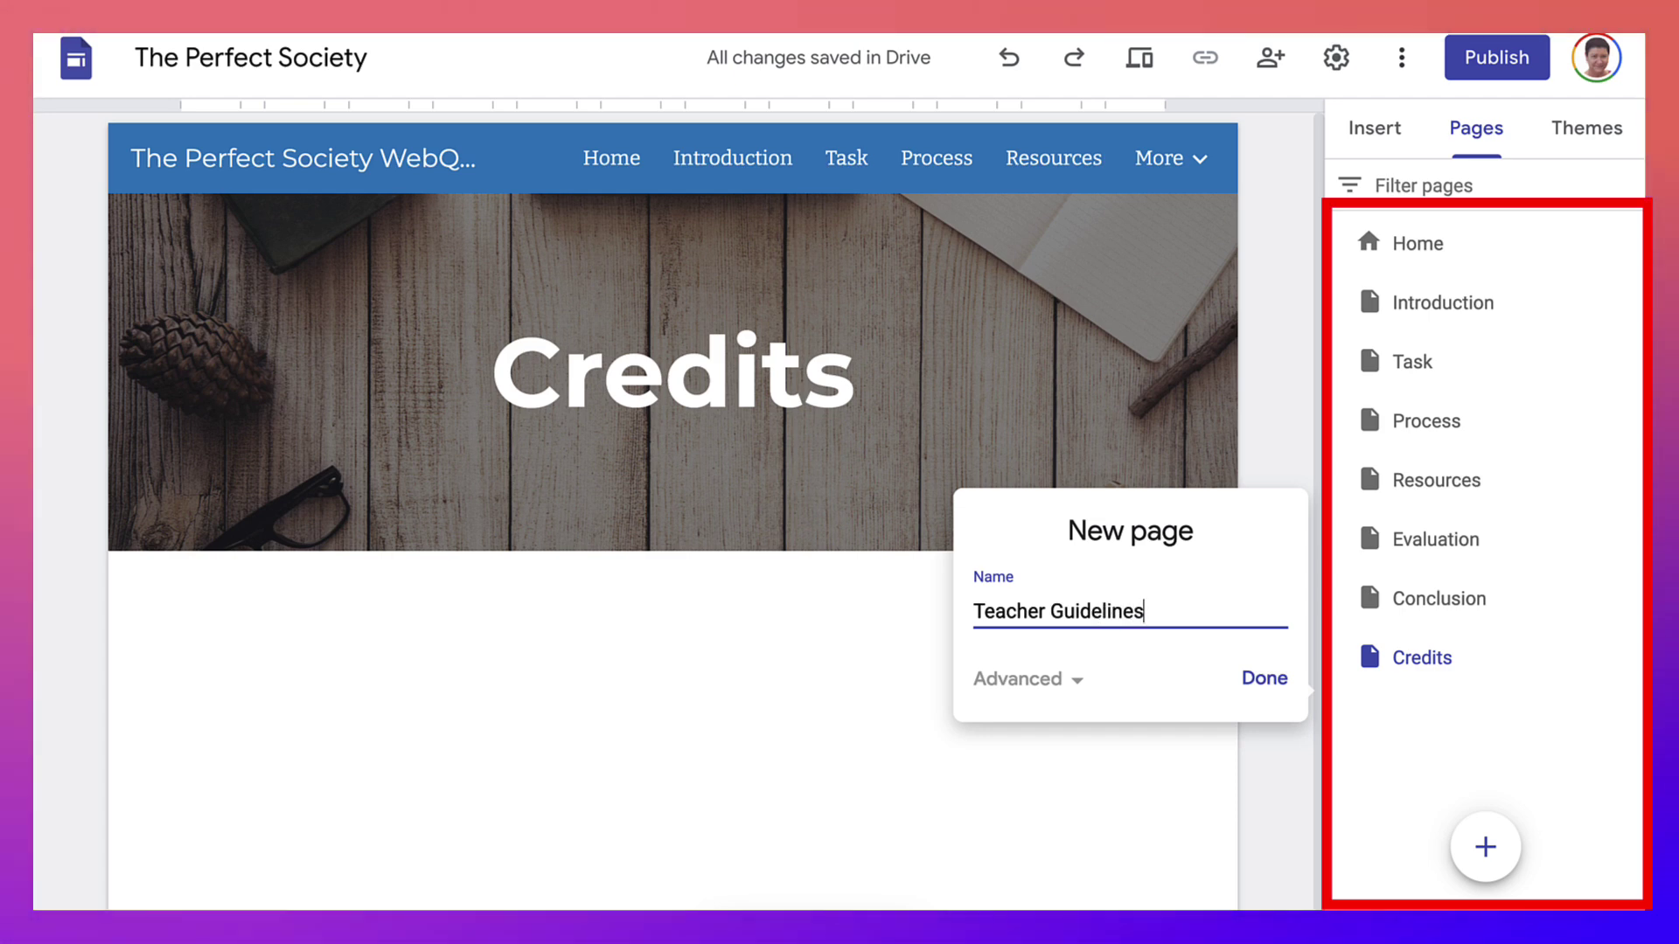
pyautogui.press('Return')
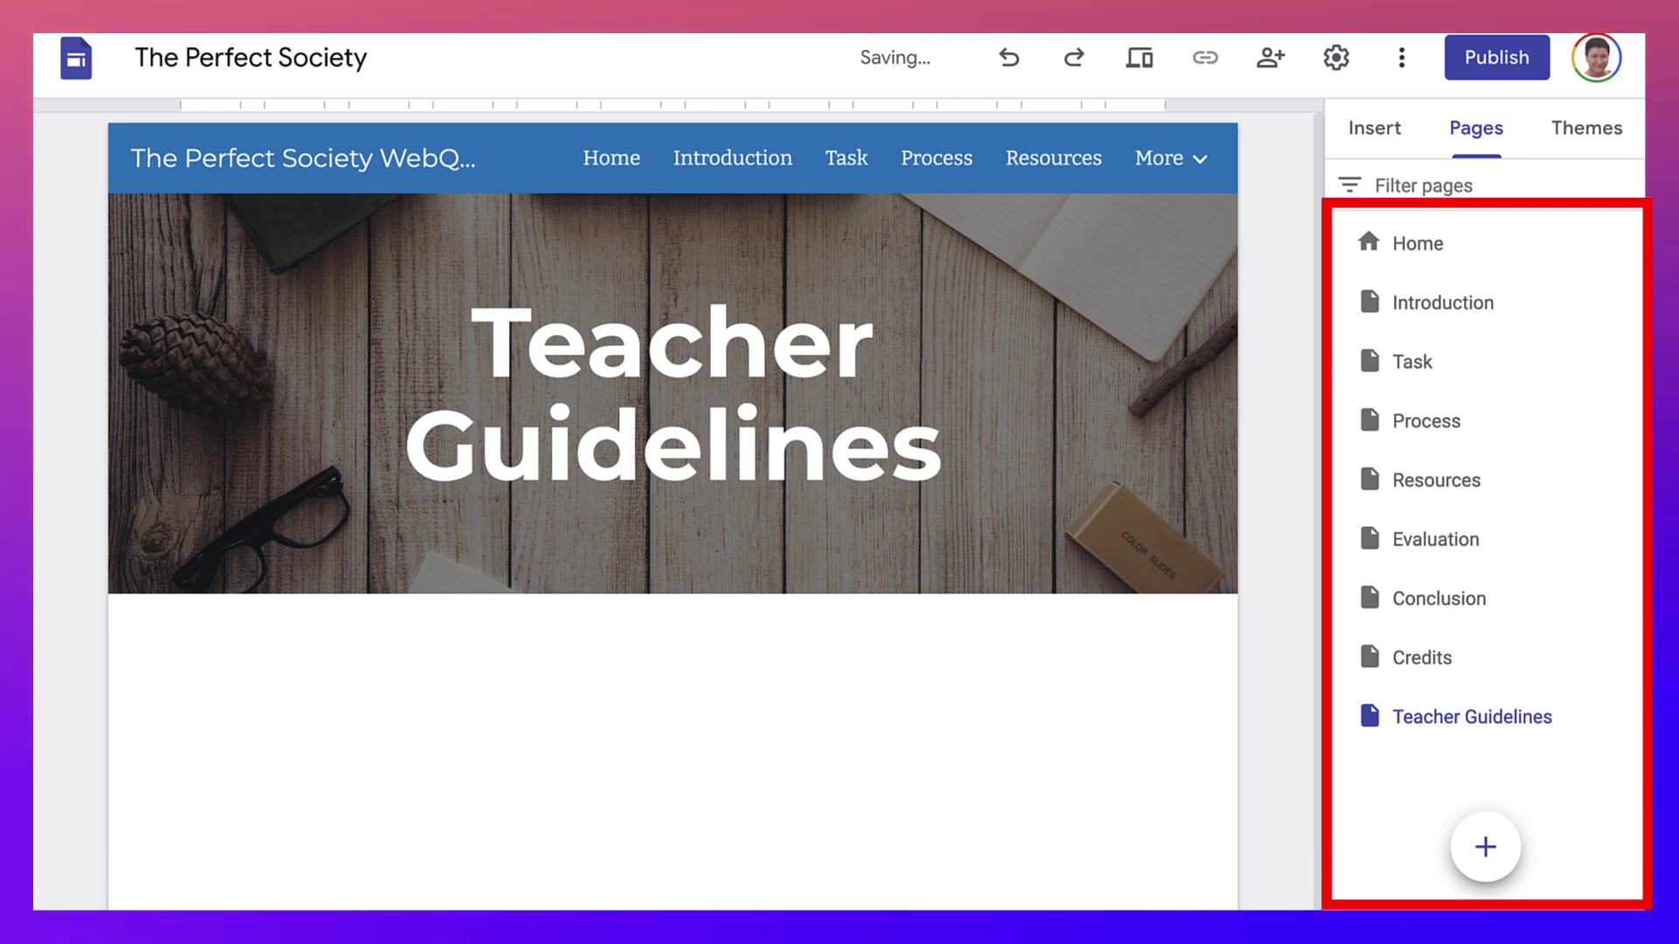
# - Review the options for the Introduction page and rename the Home page to "Title" in its properties
pyautogui.moveTo(1628, 714)
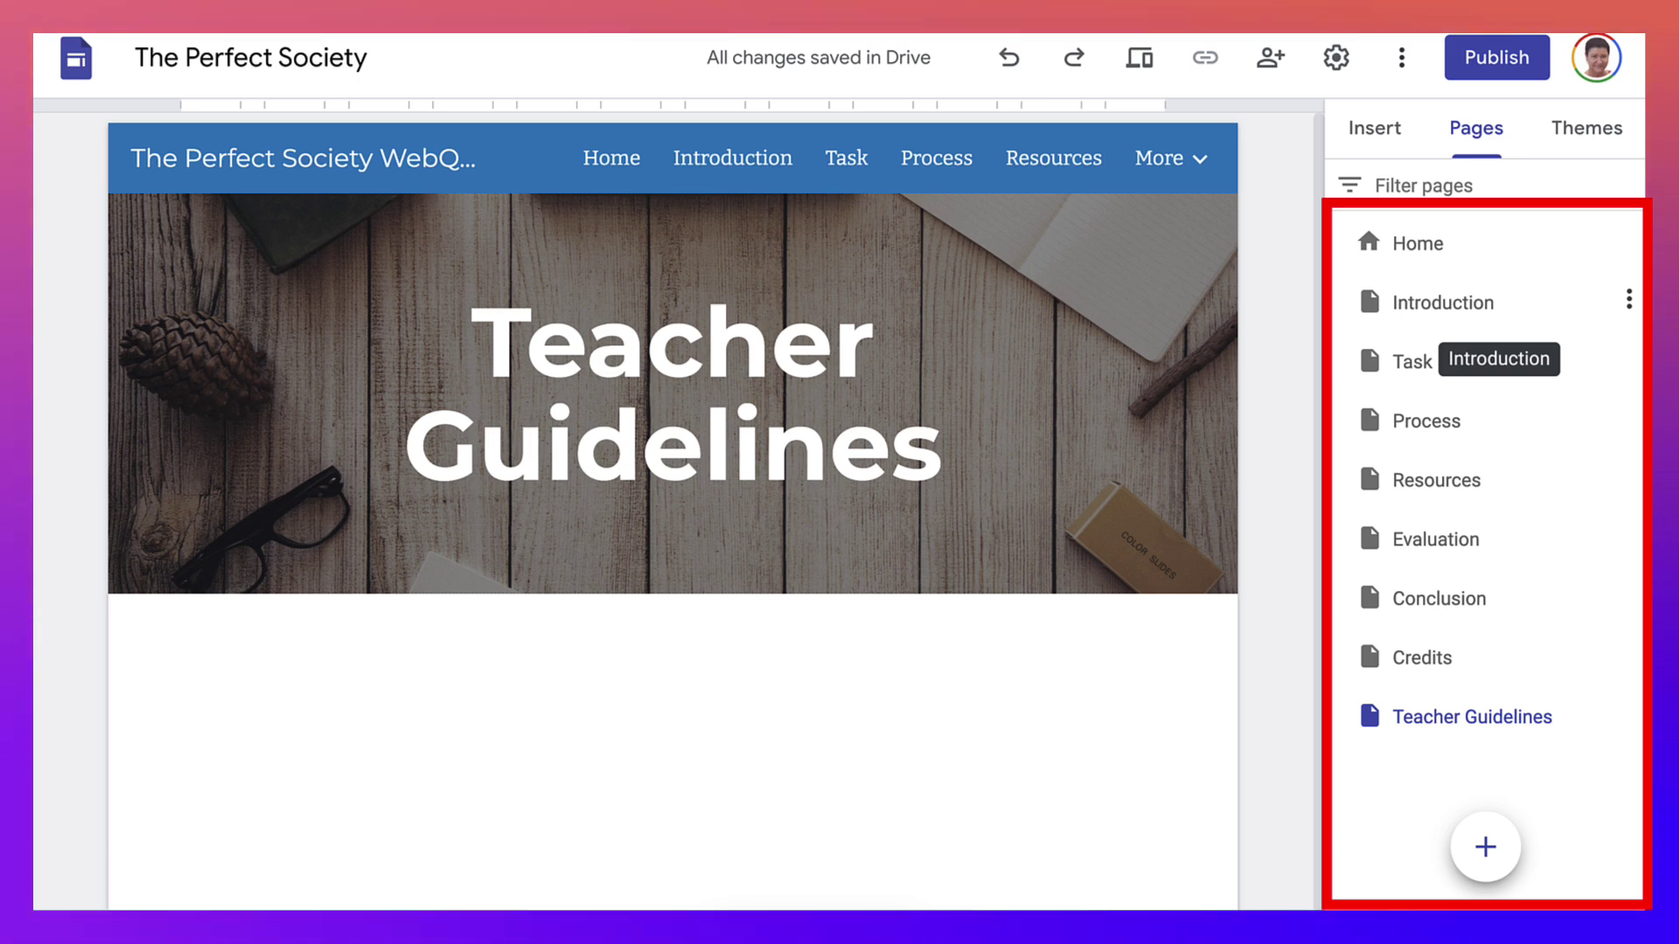
pyautogui.click(1629, 300)
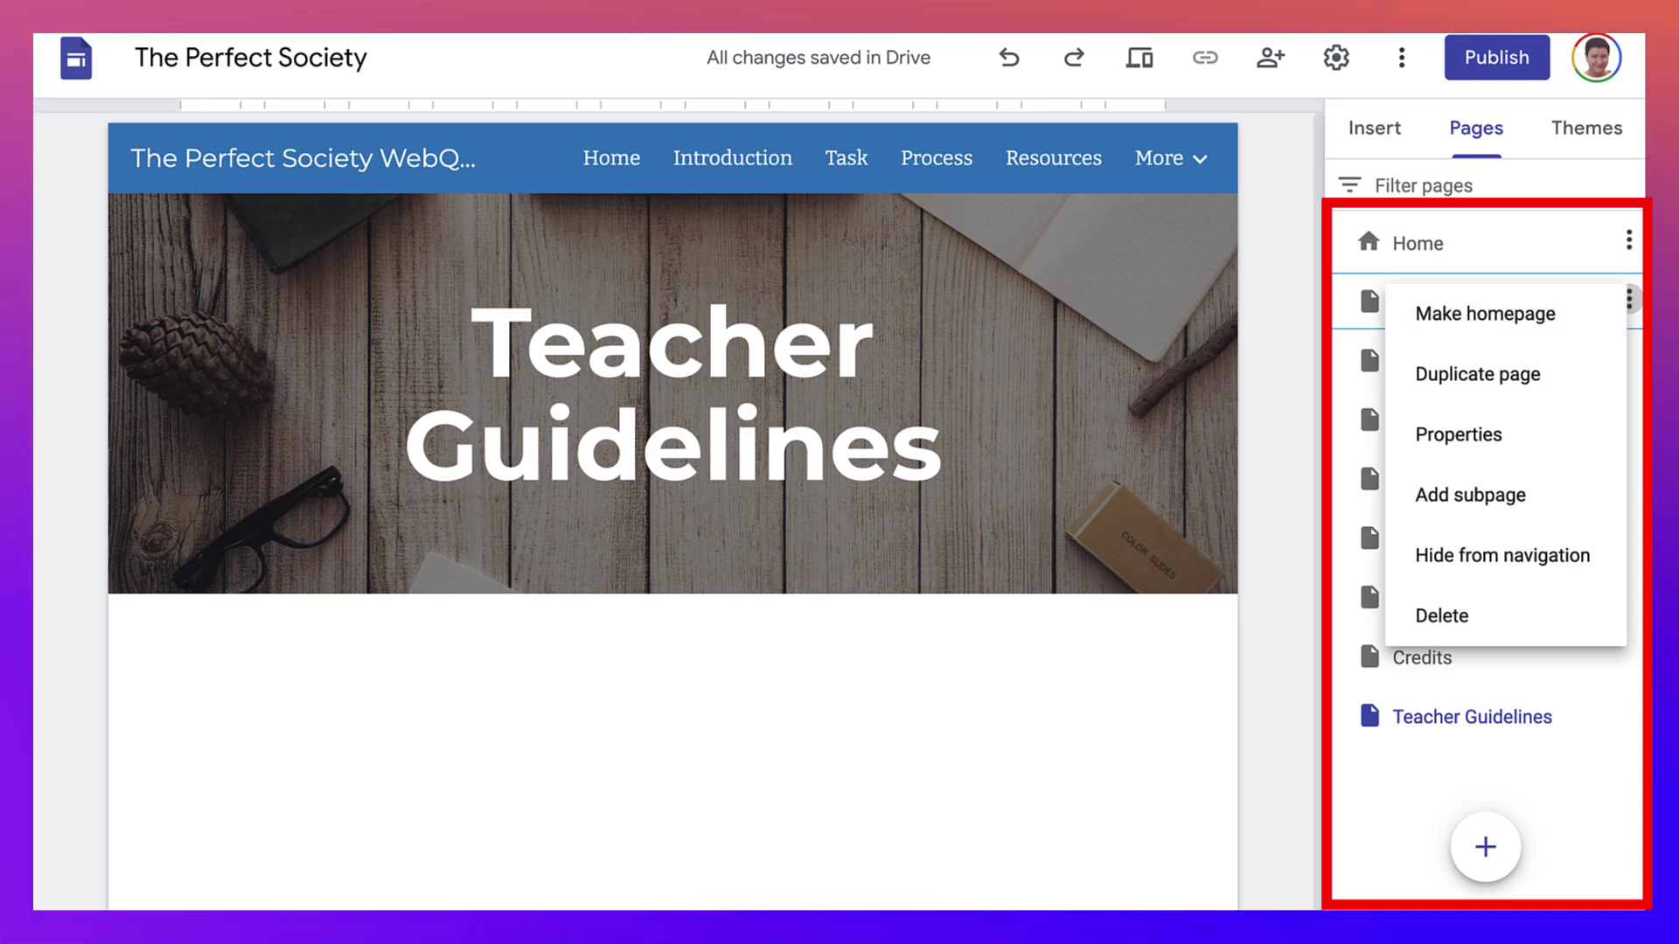
pyautogui.click(1418, 243)
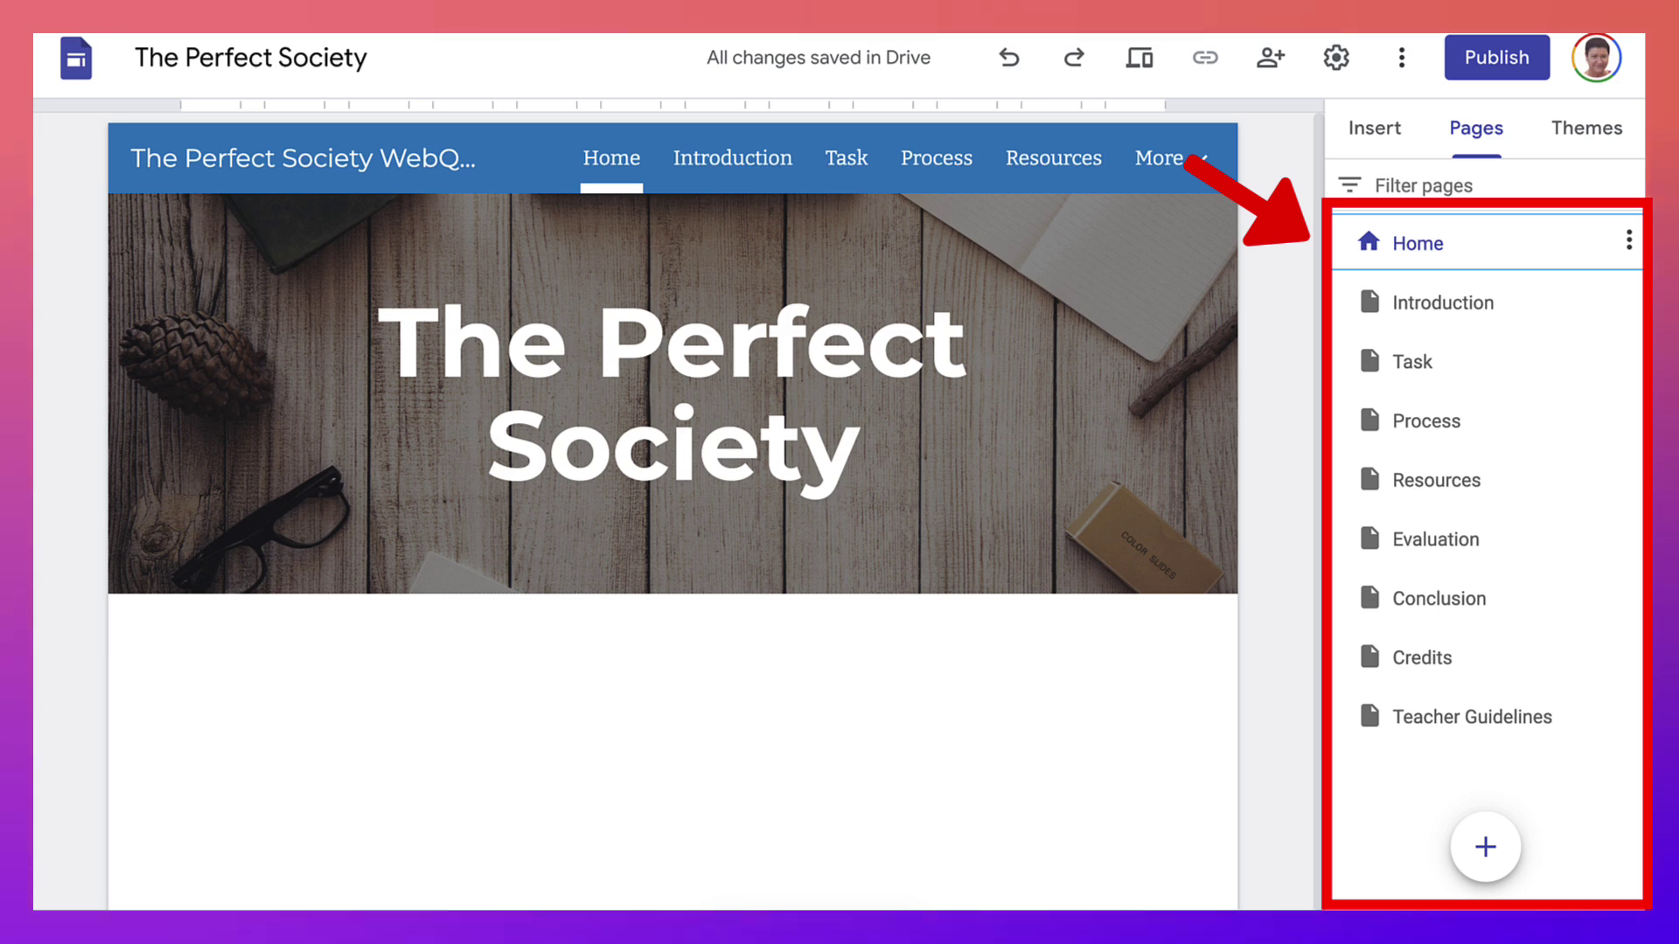
pyautogui.click(1628, 240)
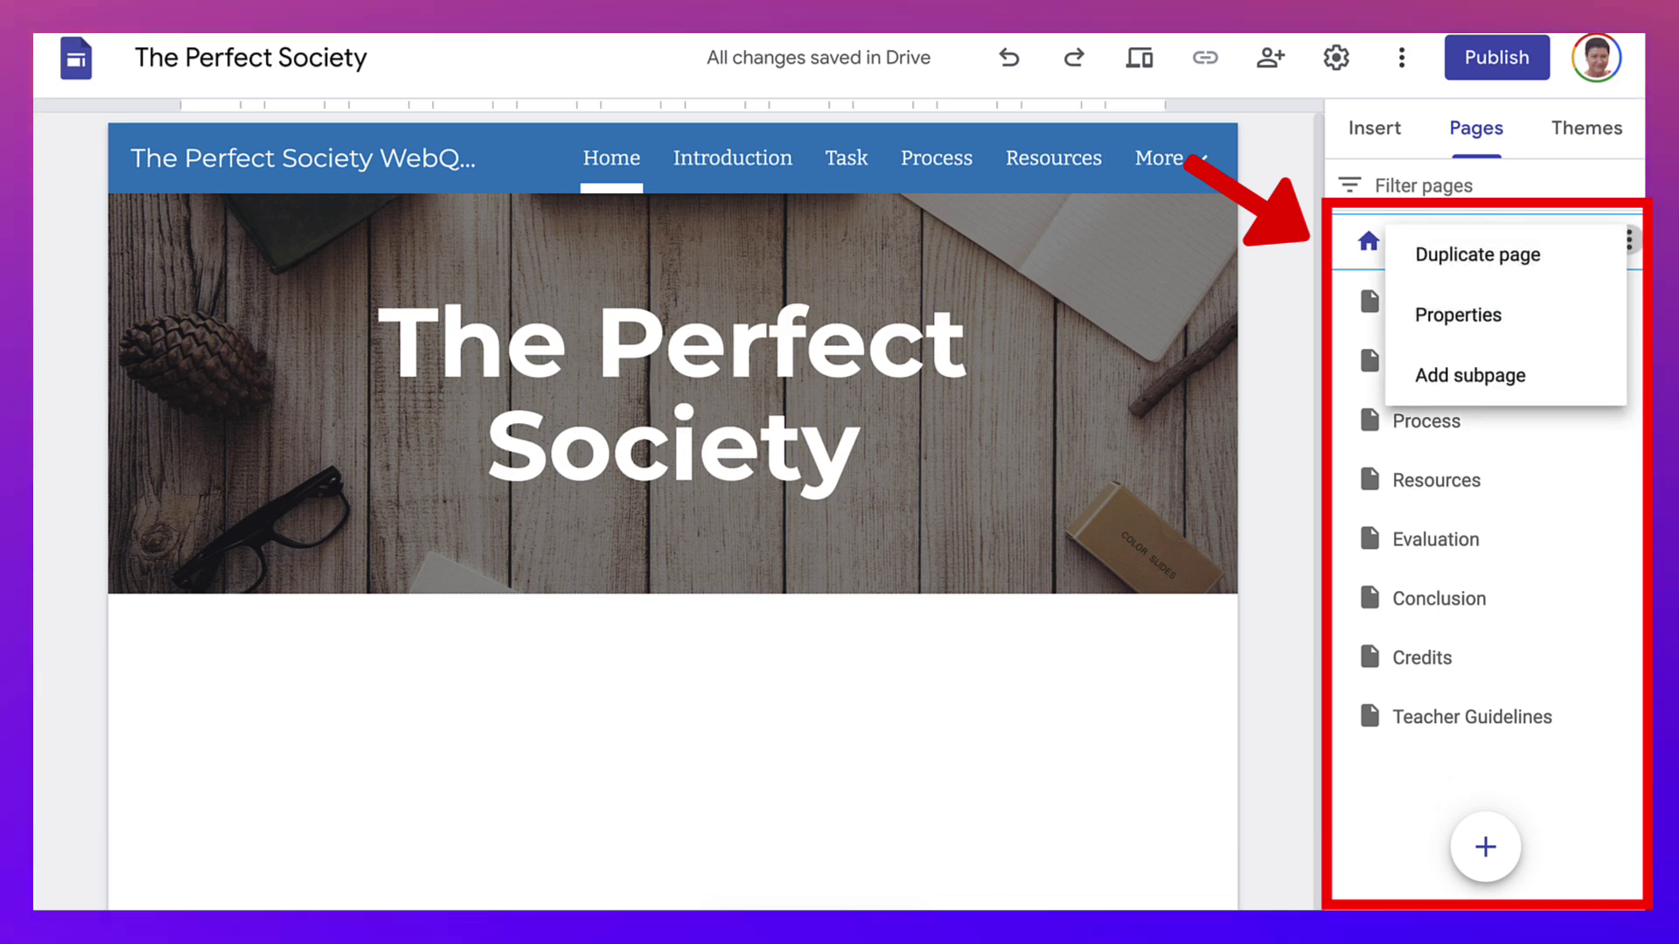
pyautogui.click(1458, 314)
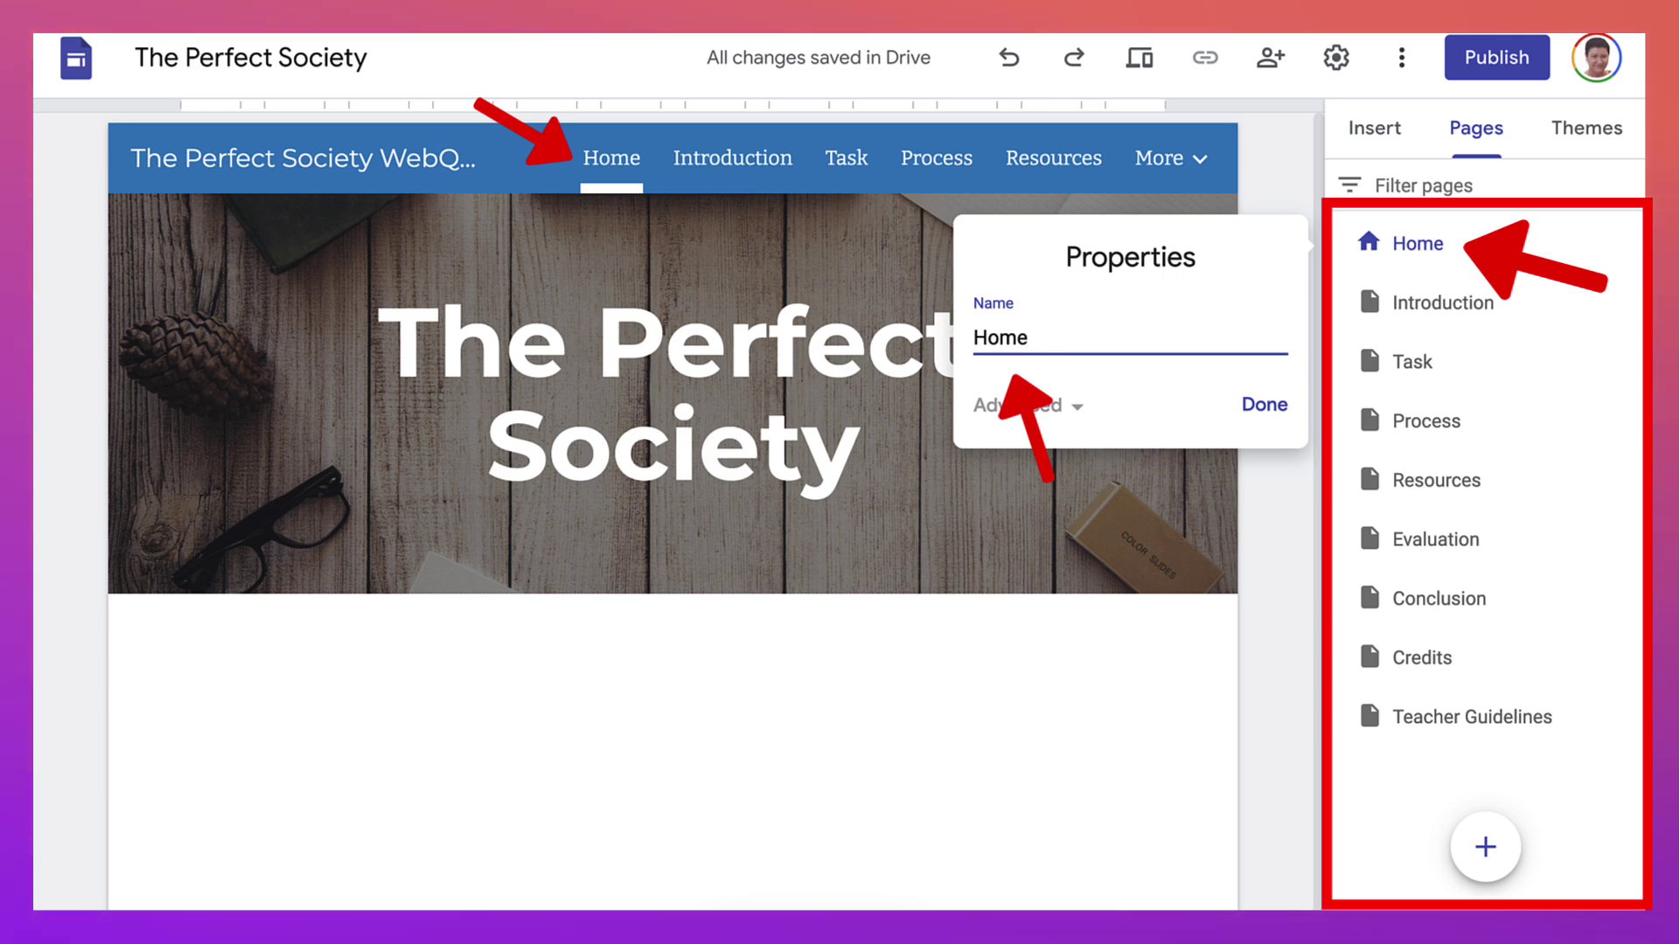
pyautogui.hotkey('ctrl', 'a')
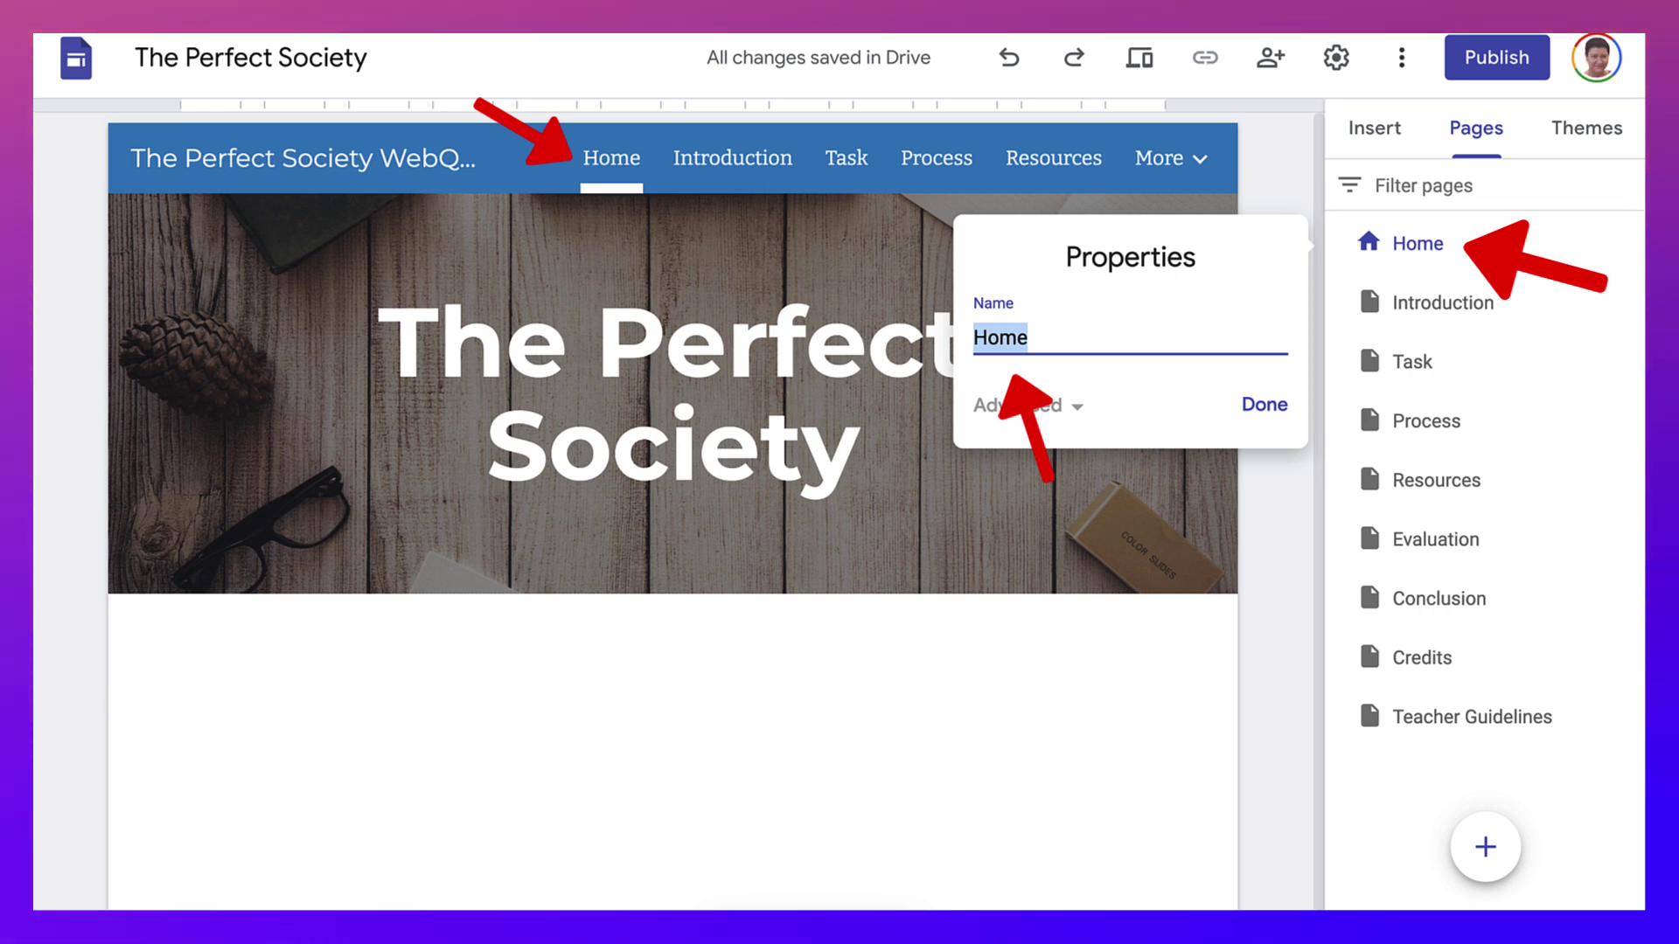
pyautogui.write('Title')
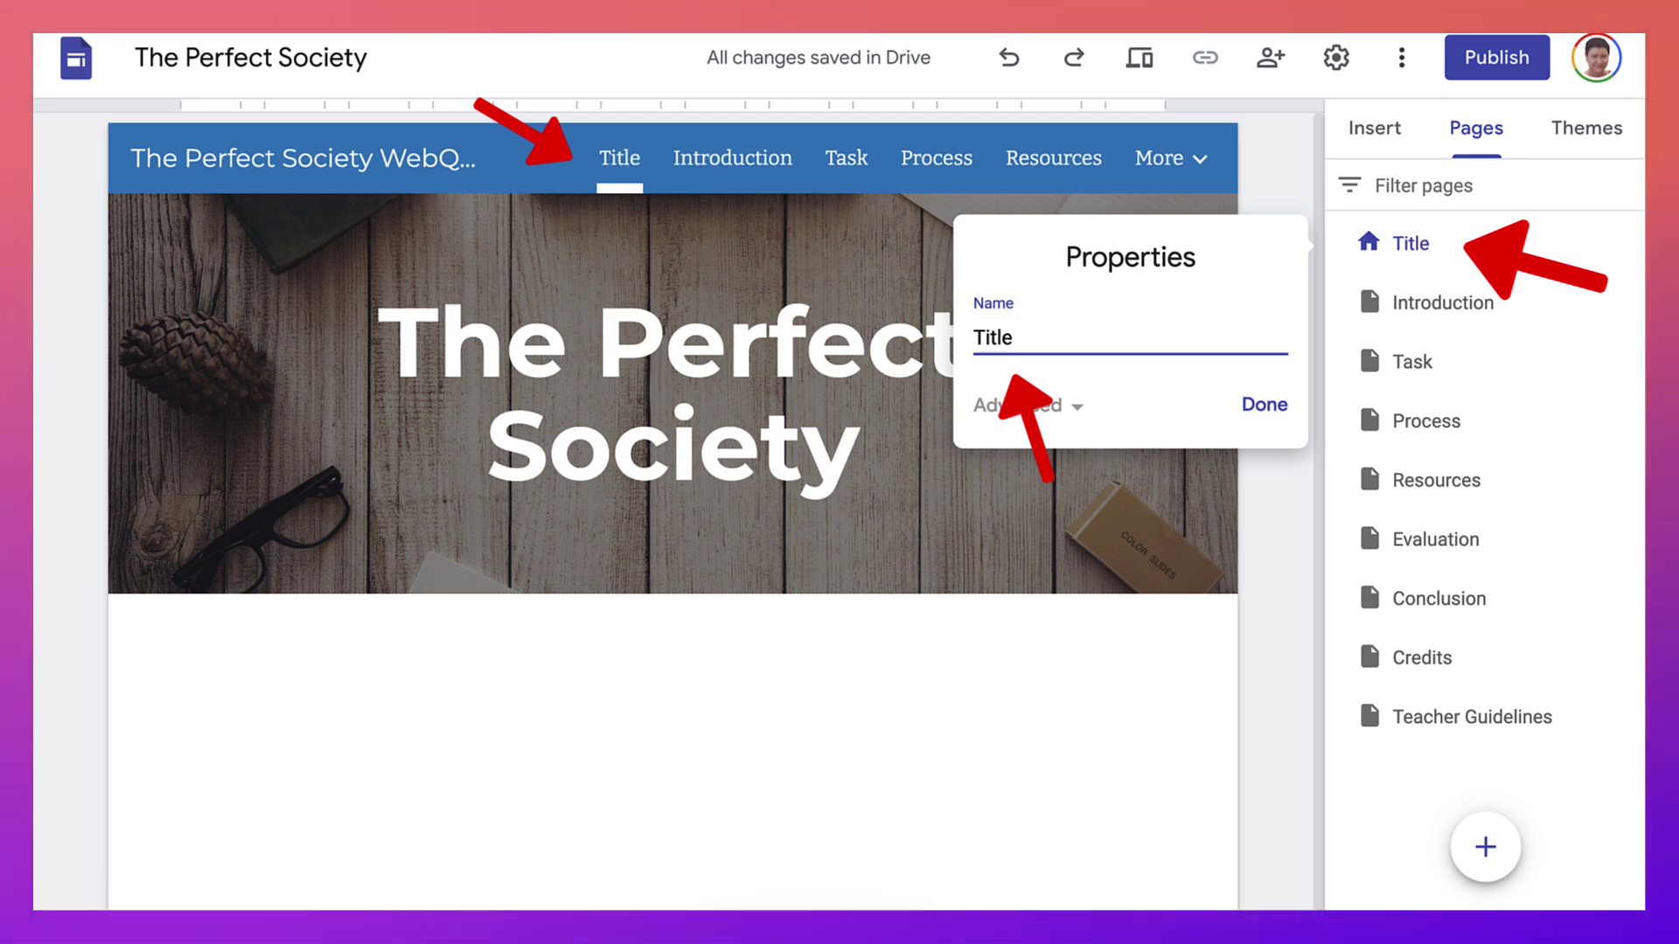
pyautogui.press('Return')
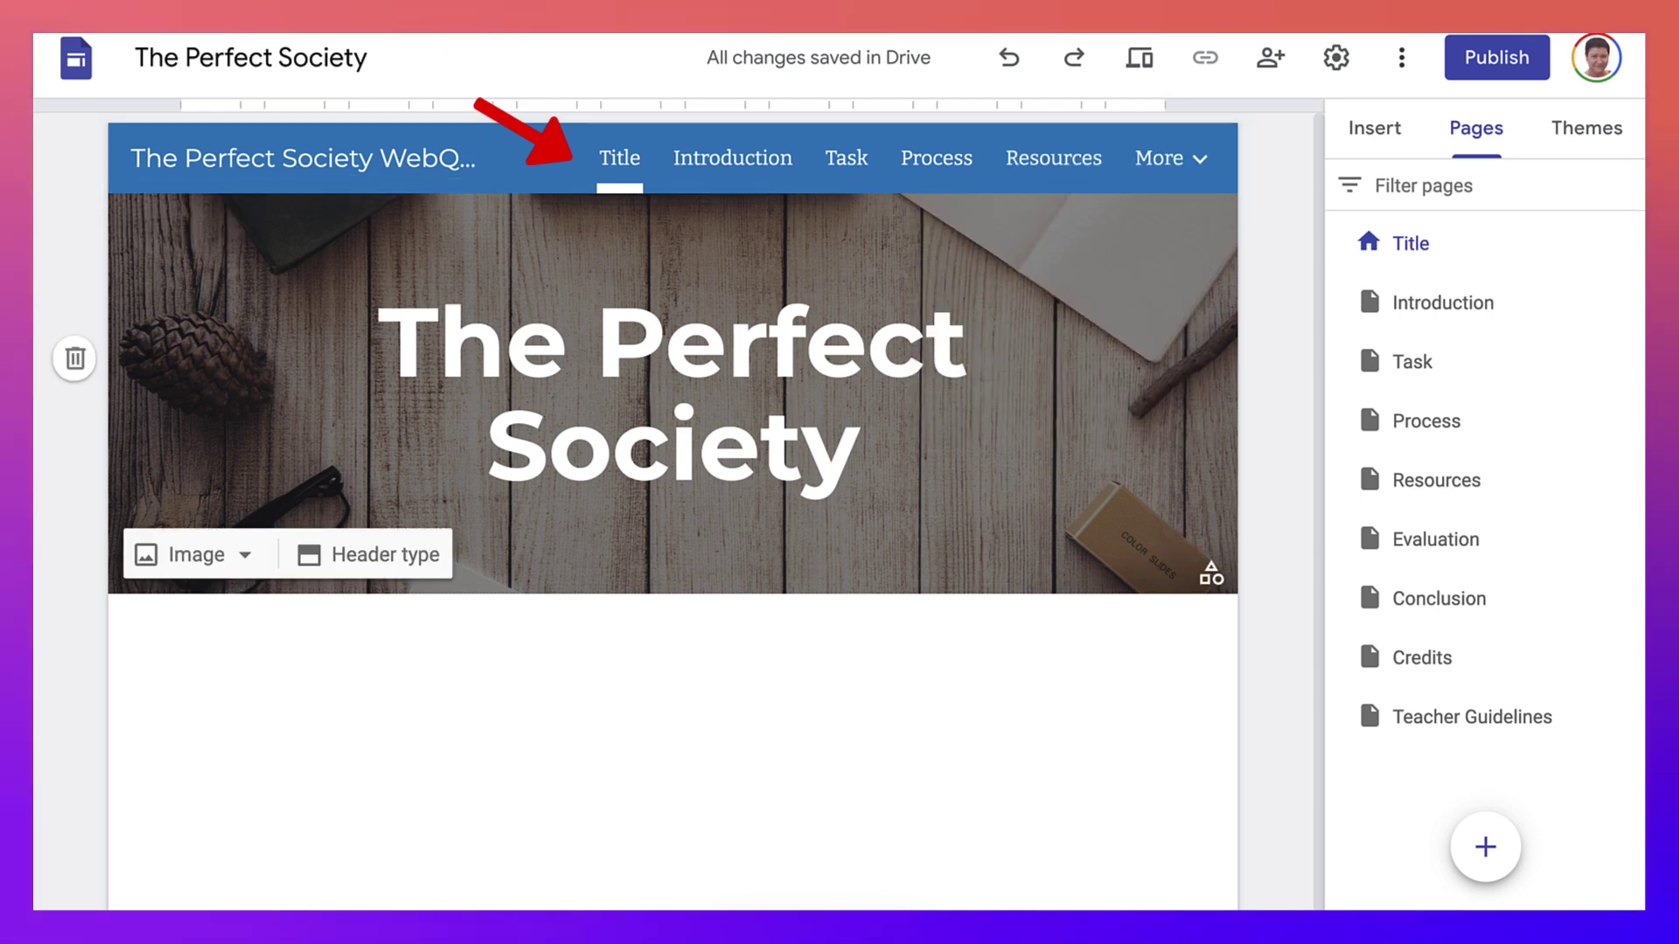
# - Add a logo beside the site name in the site header
pyautogui.click(195, 221)
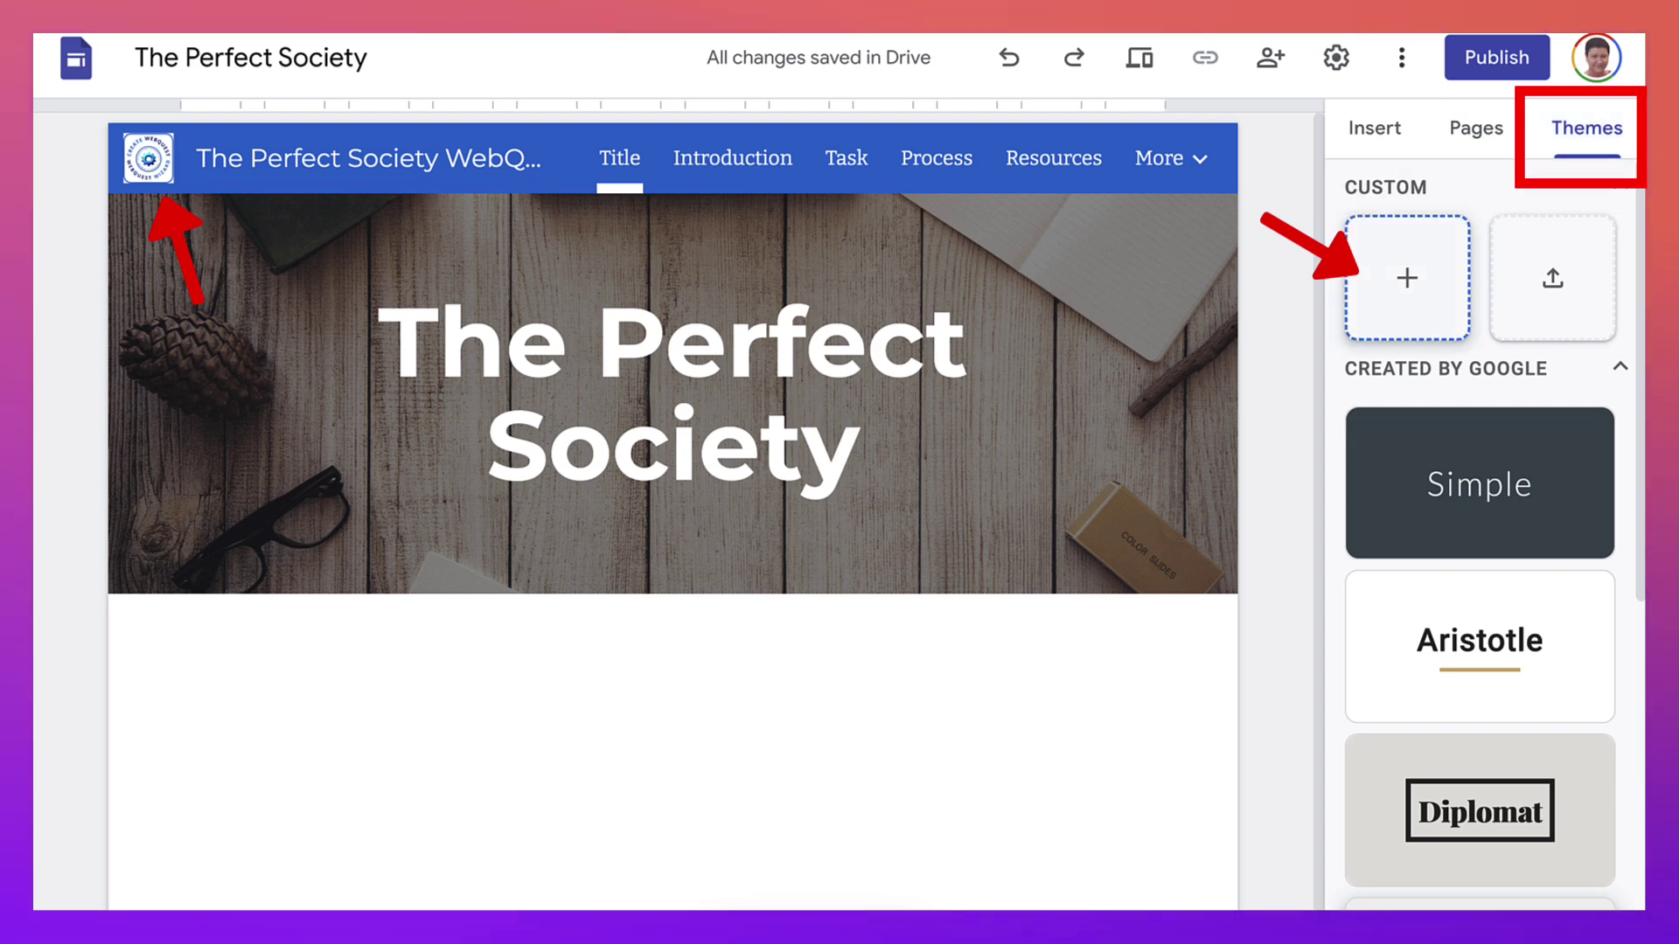
# - Start a custom theme named "WebQuest" with a logo and a banner image, and continue to its colors
pyautogui.click(1407, 278)
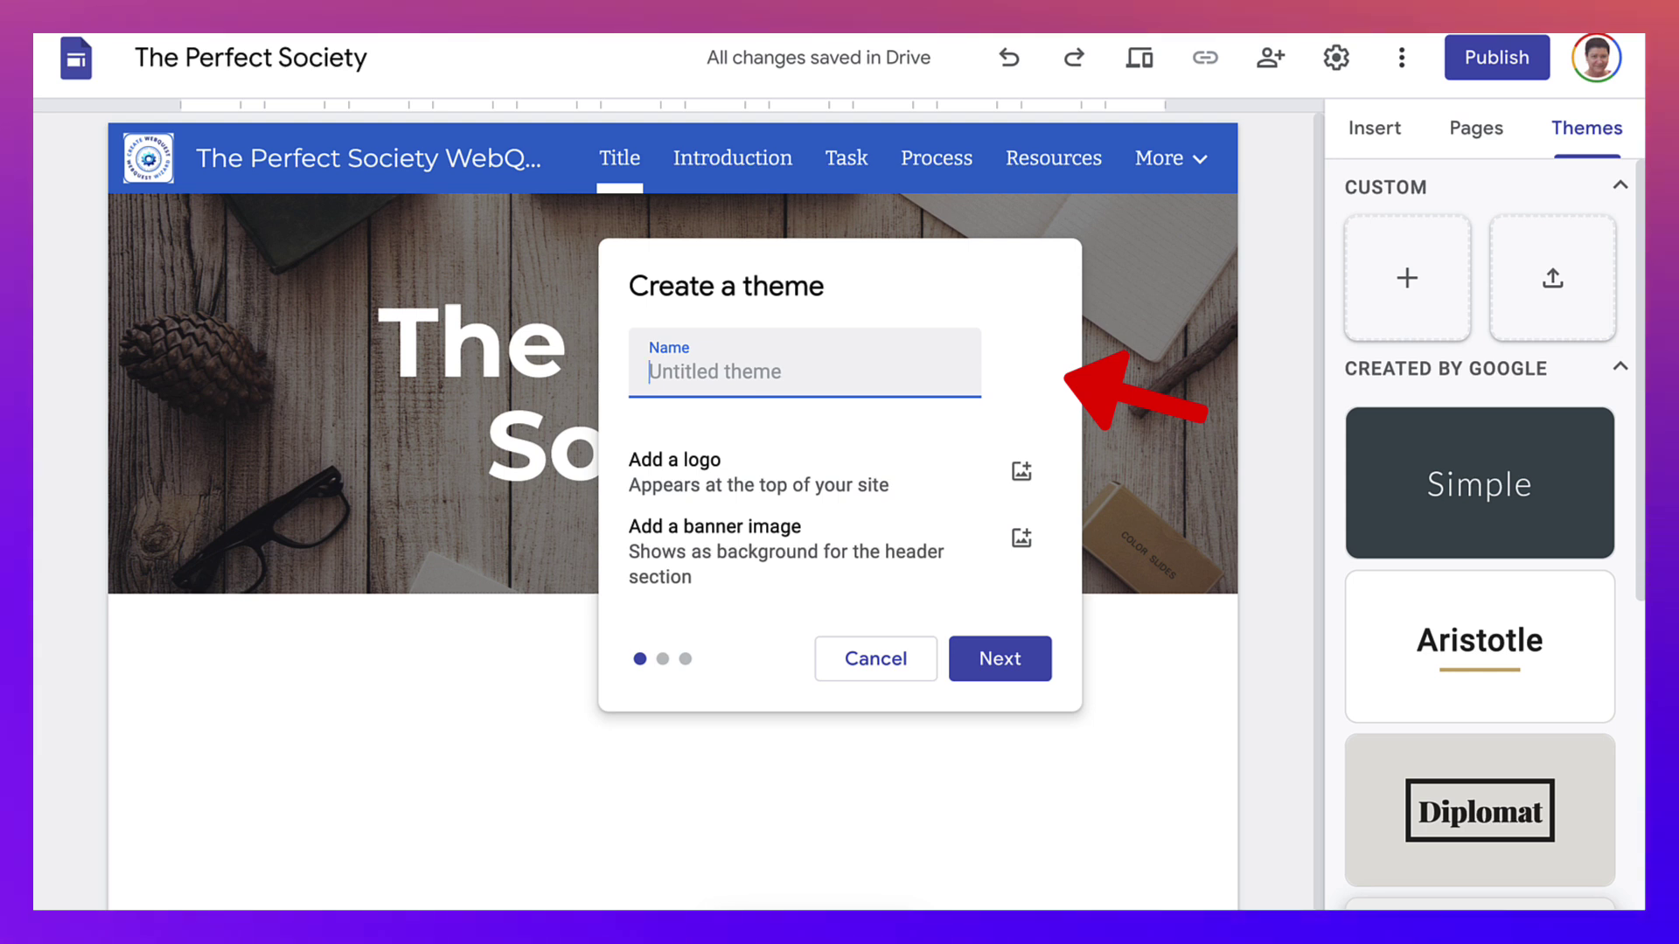
pyautogui.write('W')
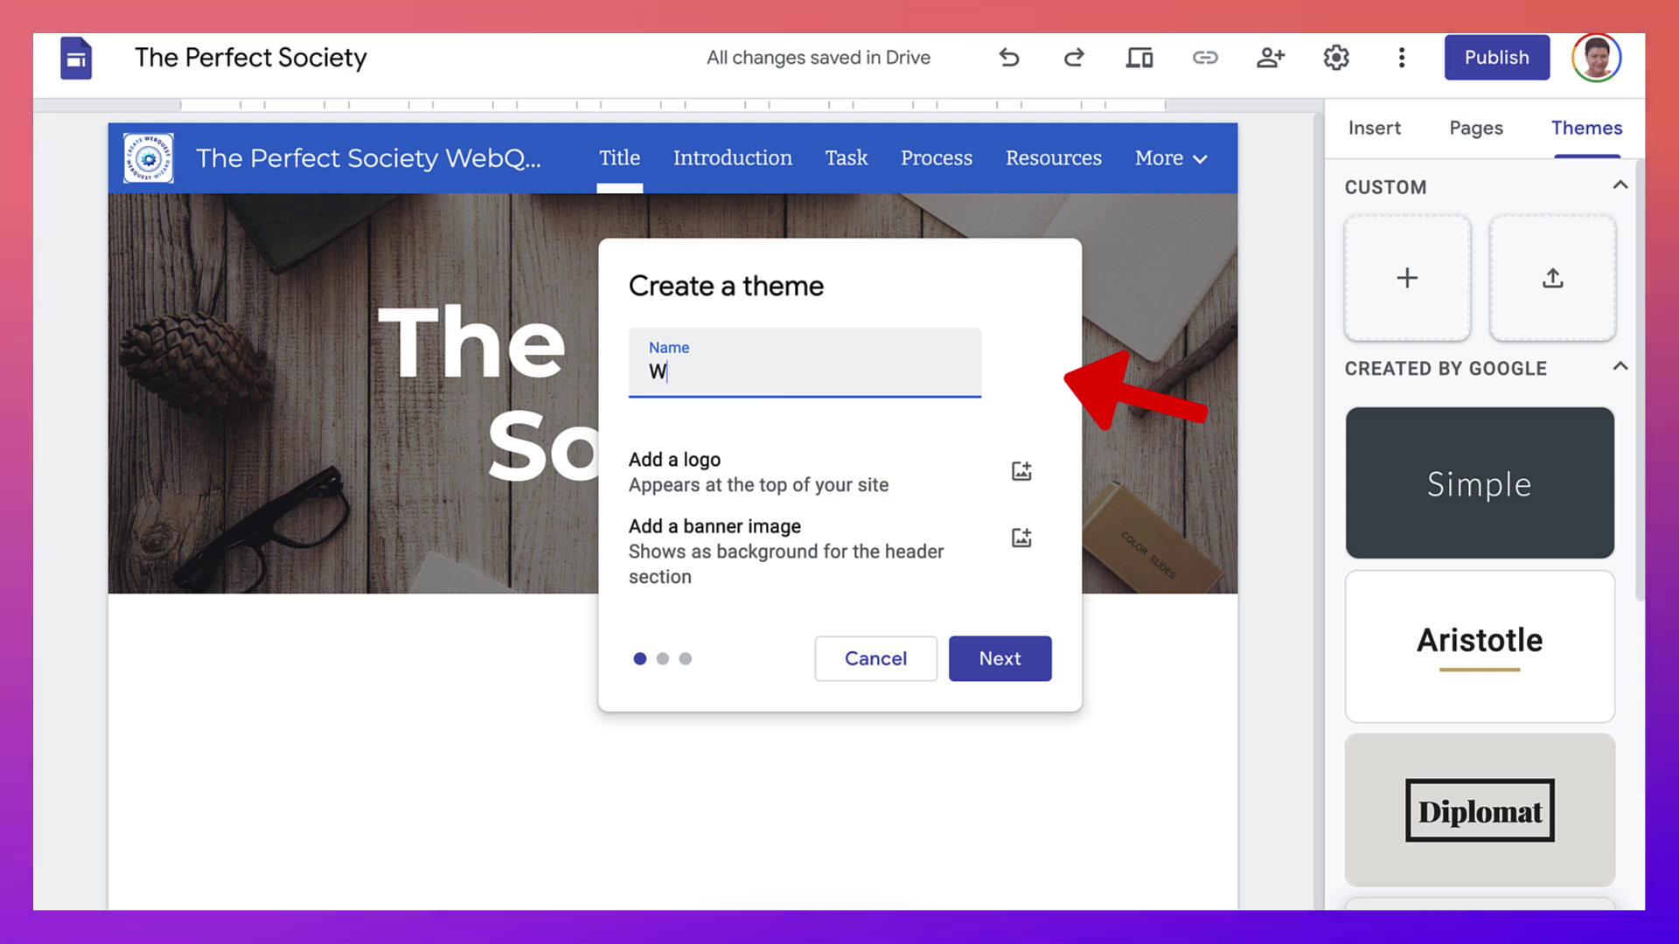
pyautogui.write('ebQue')
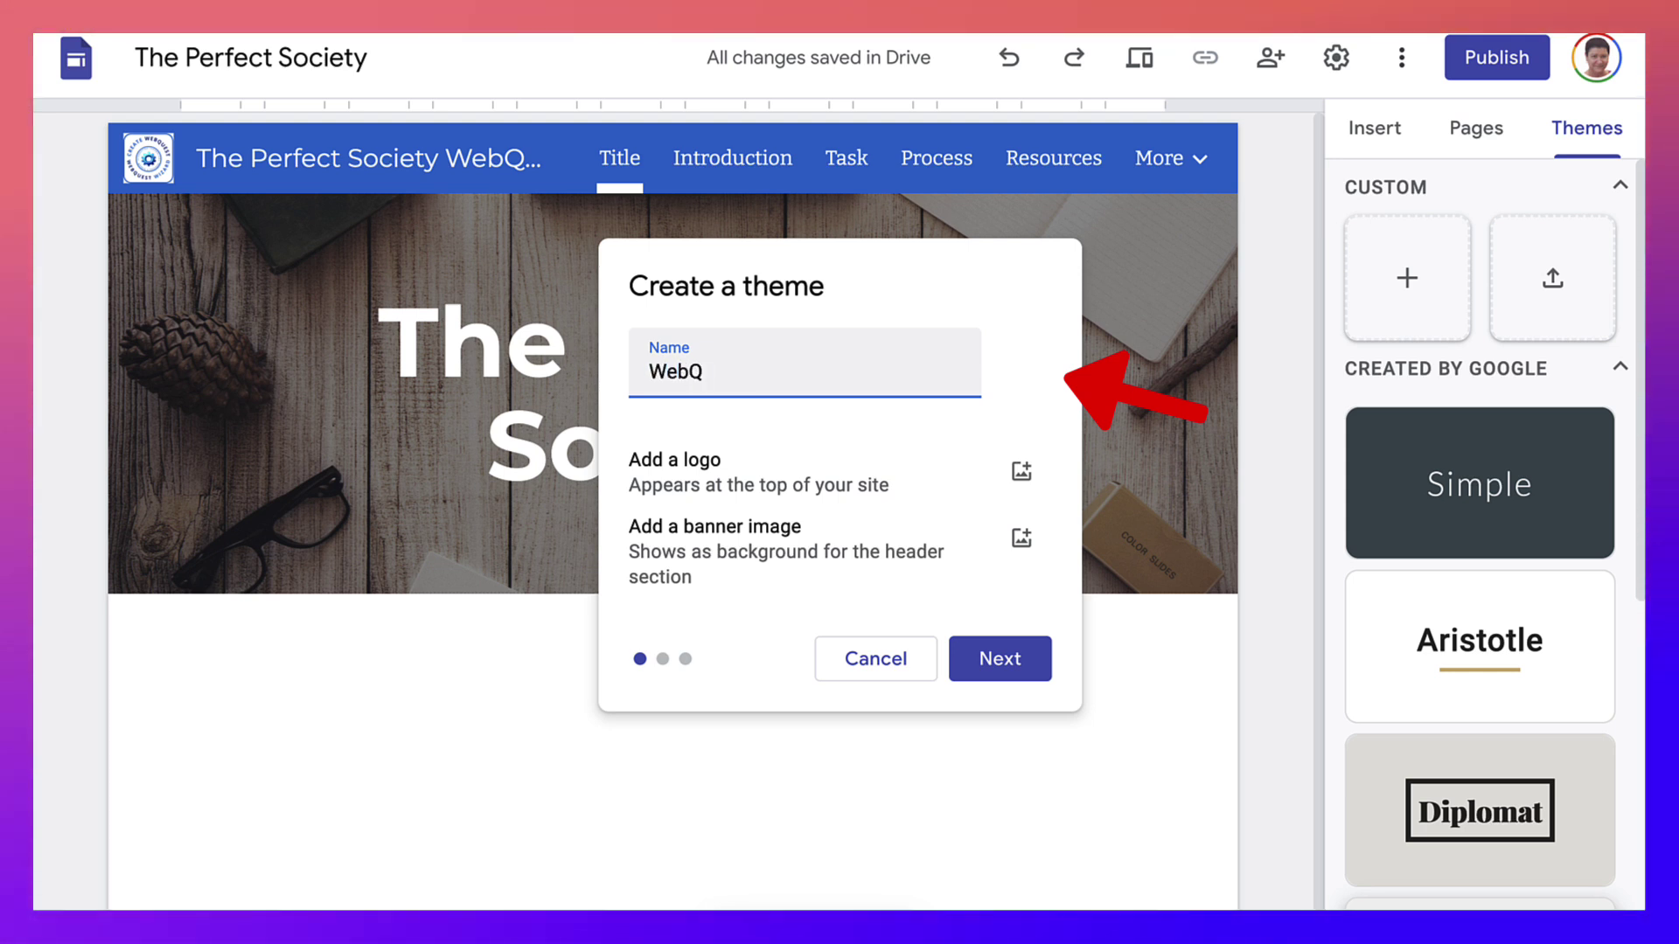
pyautogui.write('st')
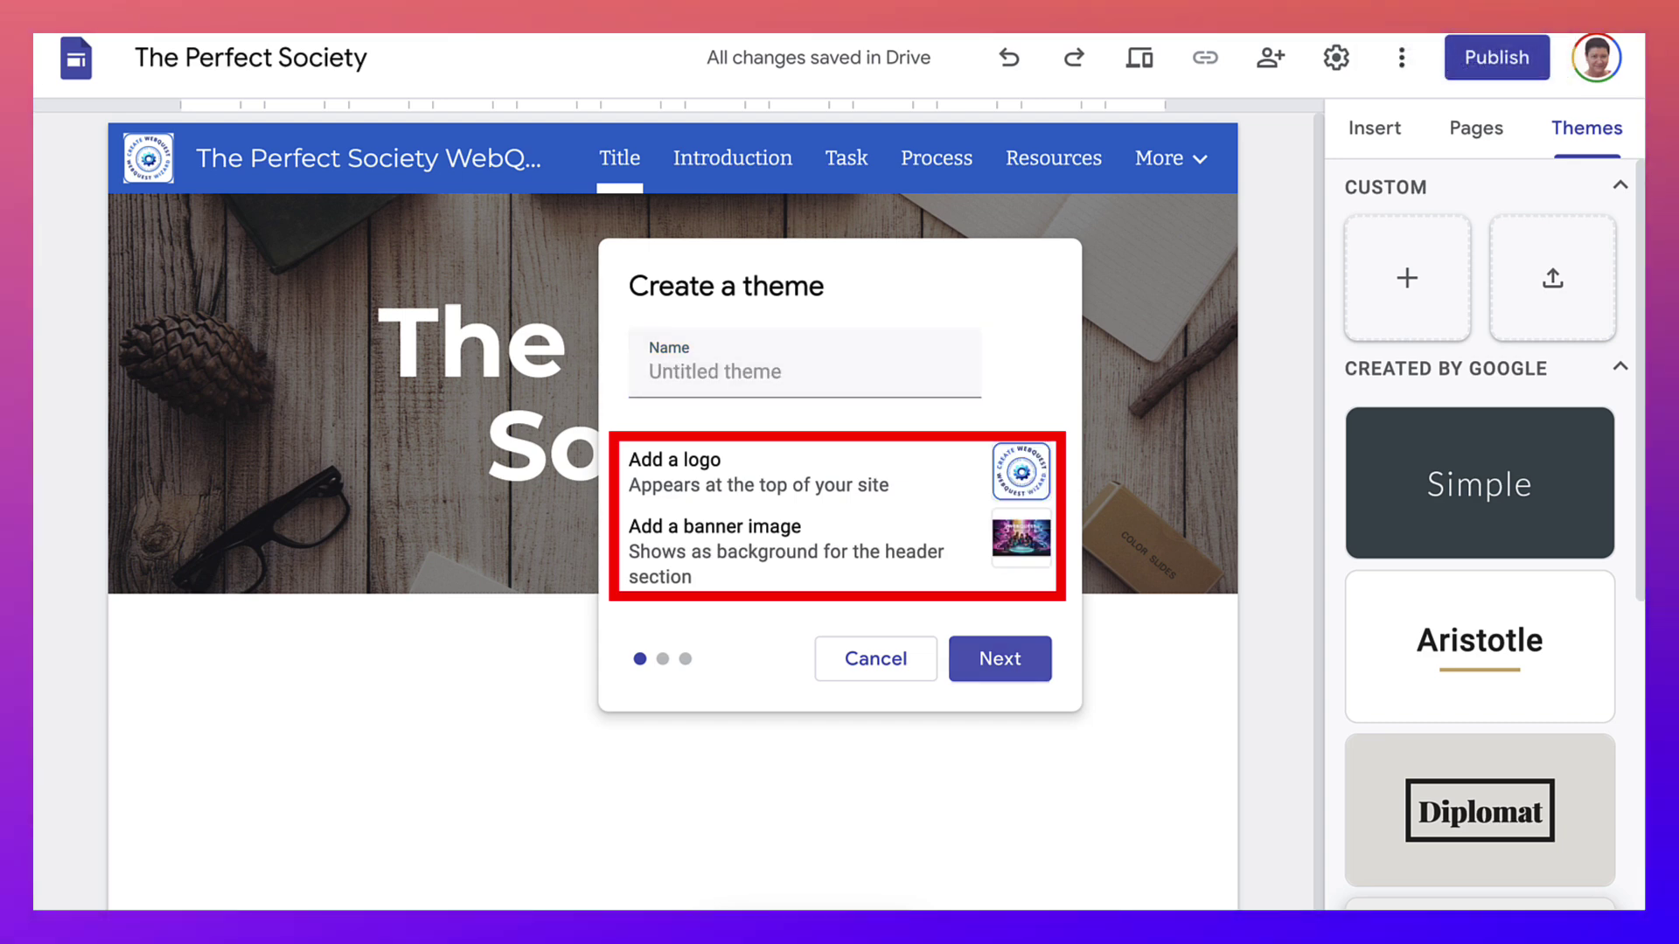
pyautogui.press('Return')
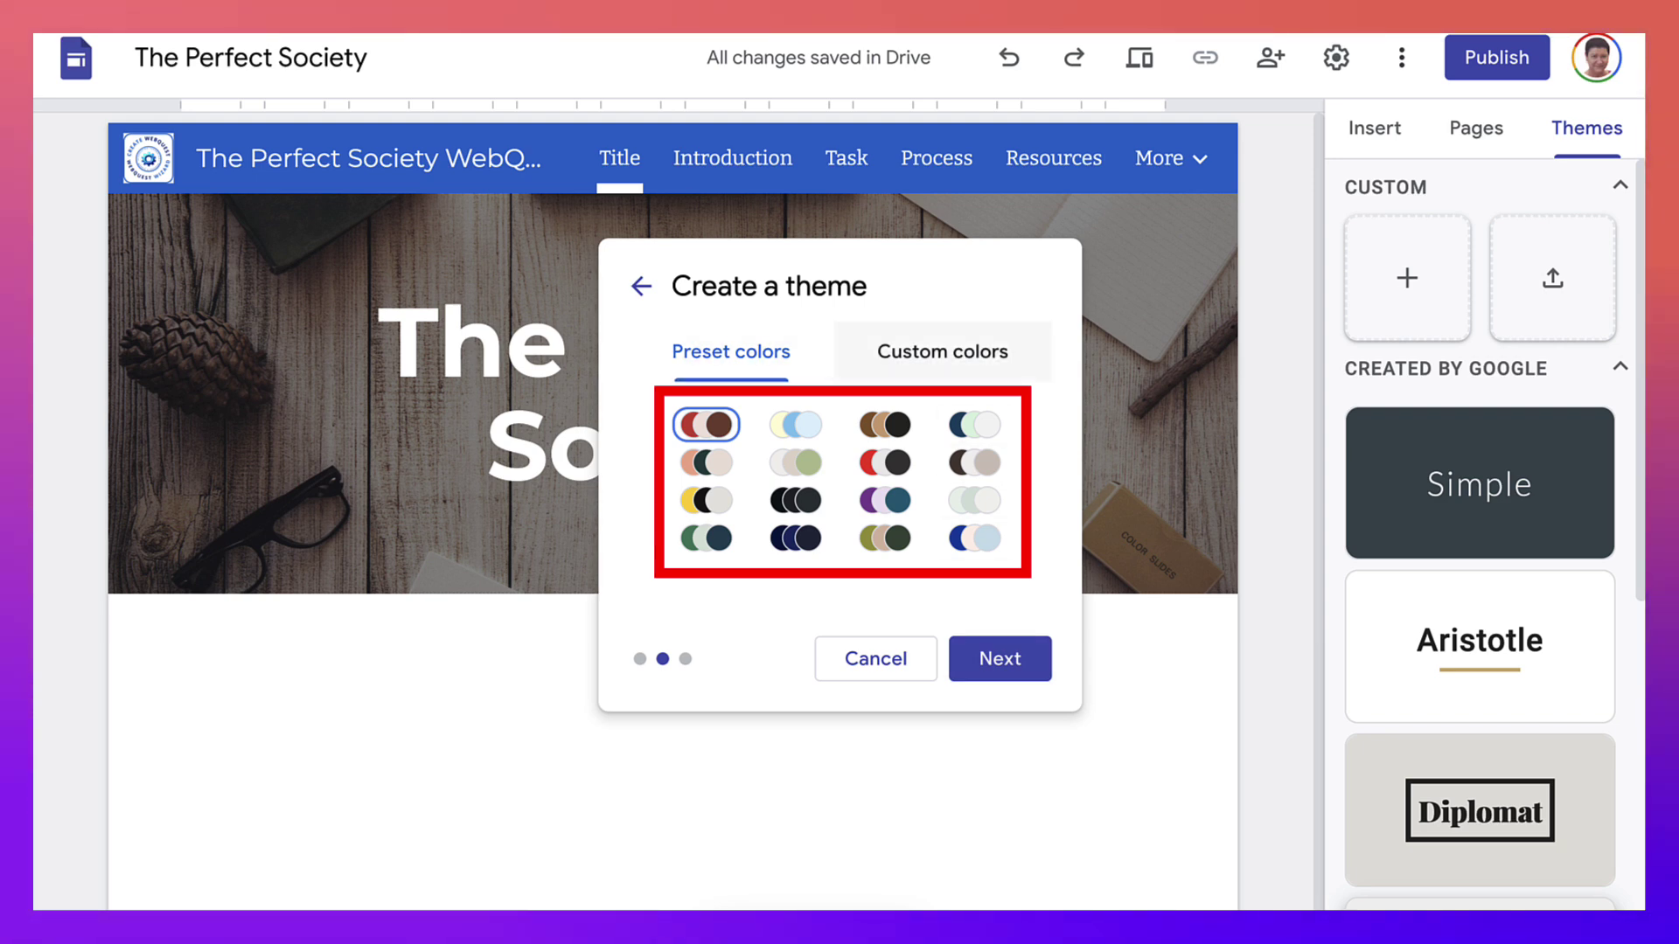
# - Set the theme's three custom colors to blue, pink and dark red, and continue to the font selection
pyautogui.click(942, 352)
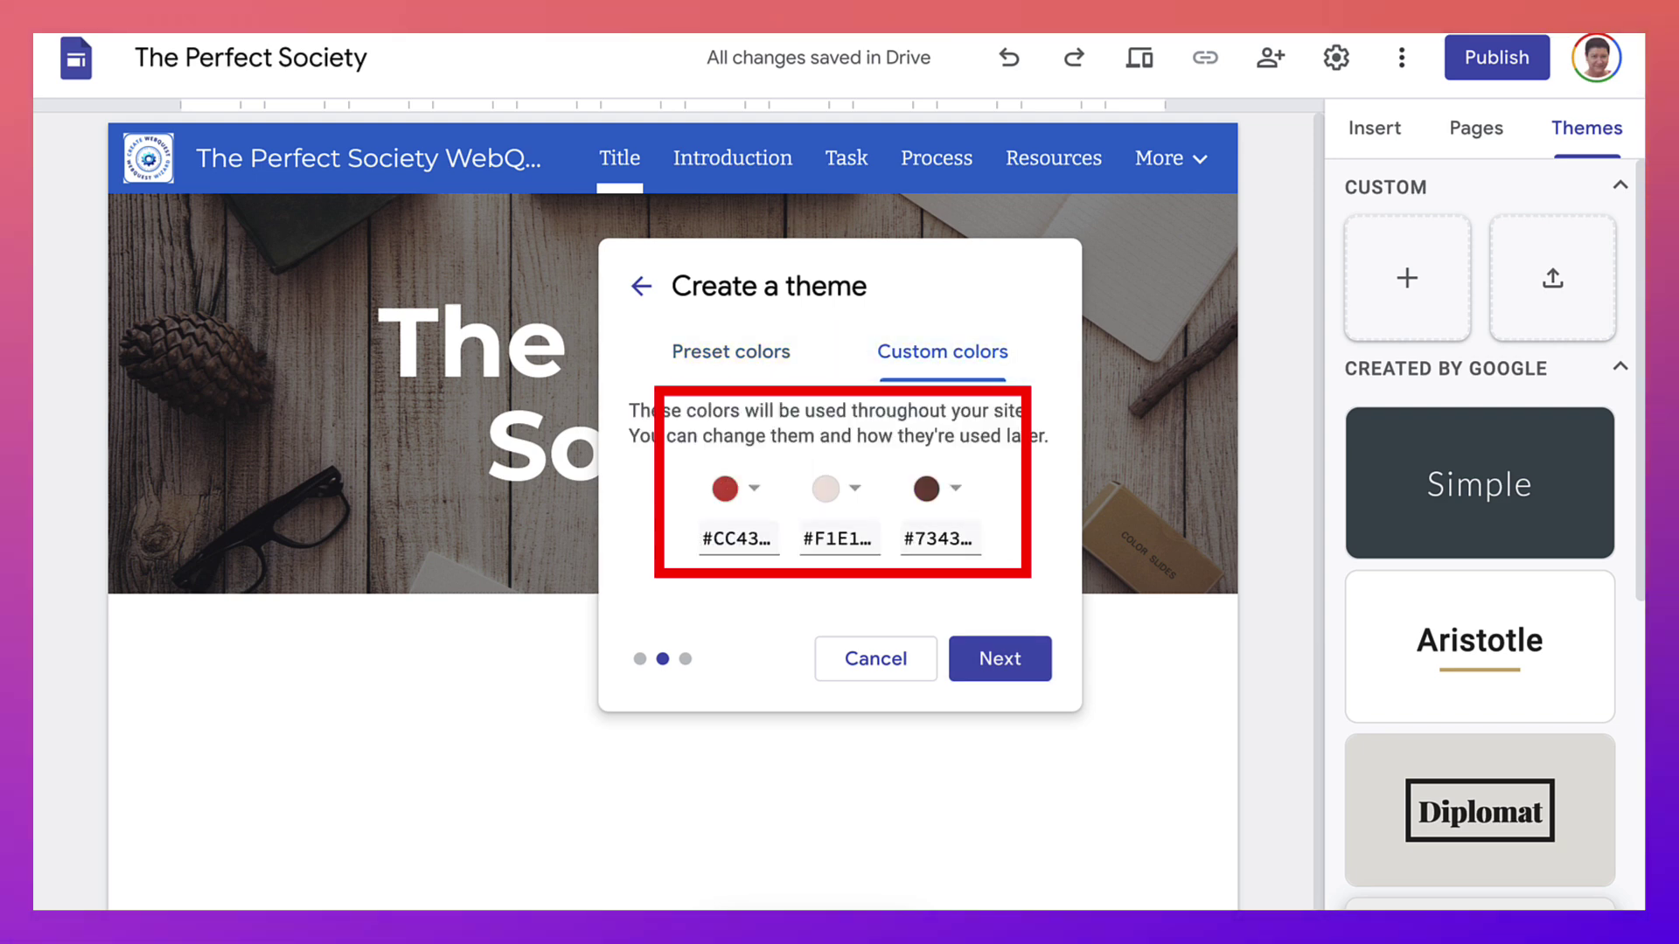
pyautogui.click(731, 351)
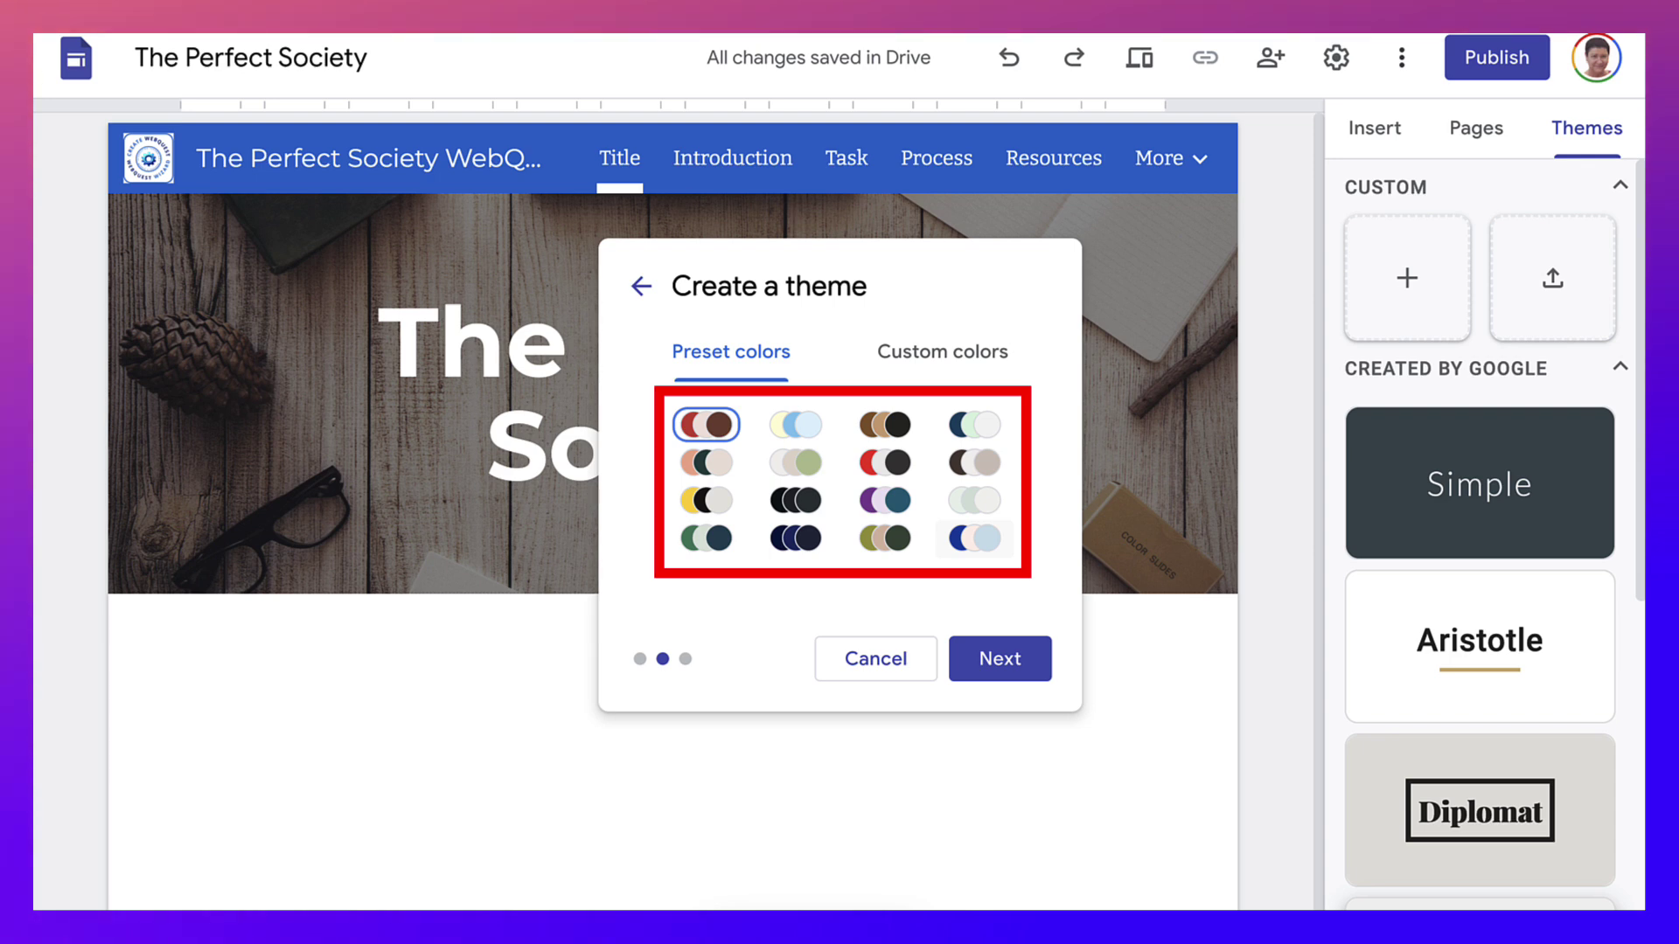
pyautogui.click(942, 351)
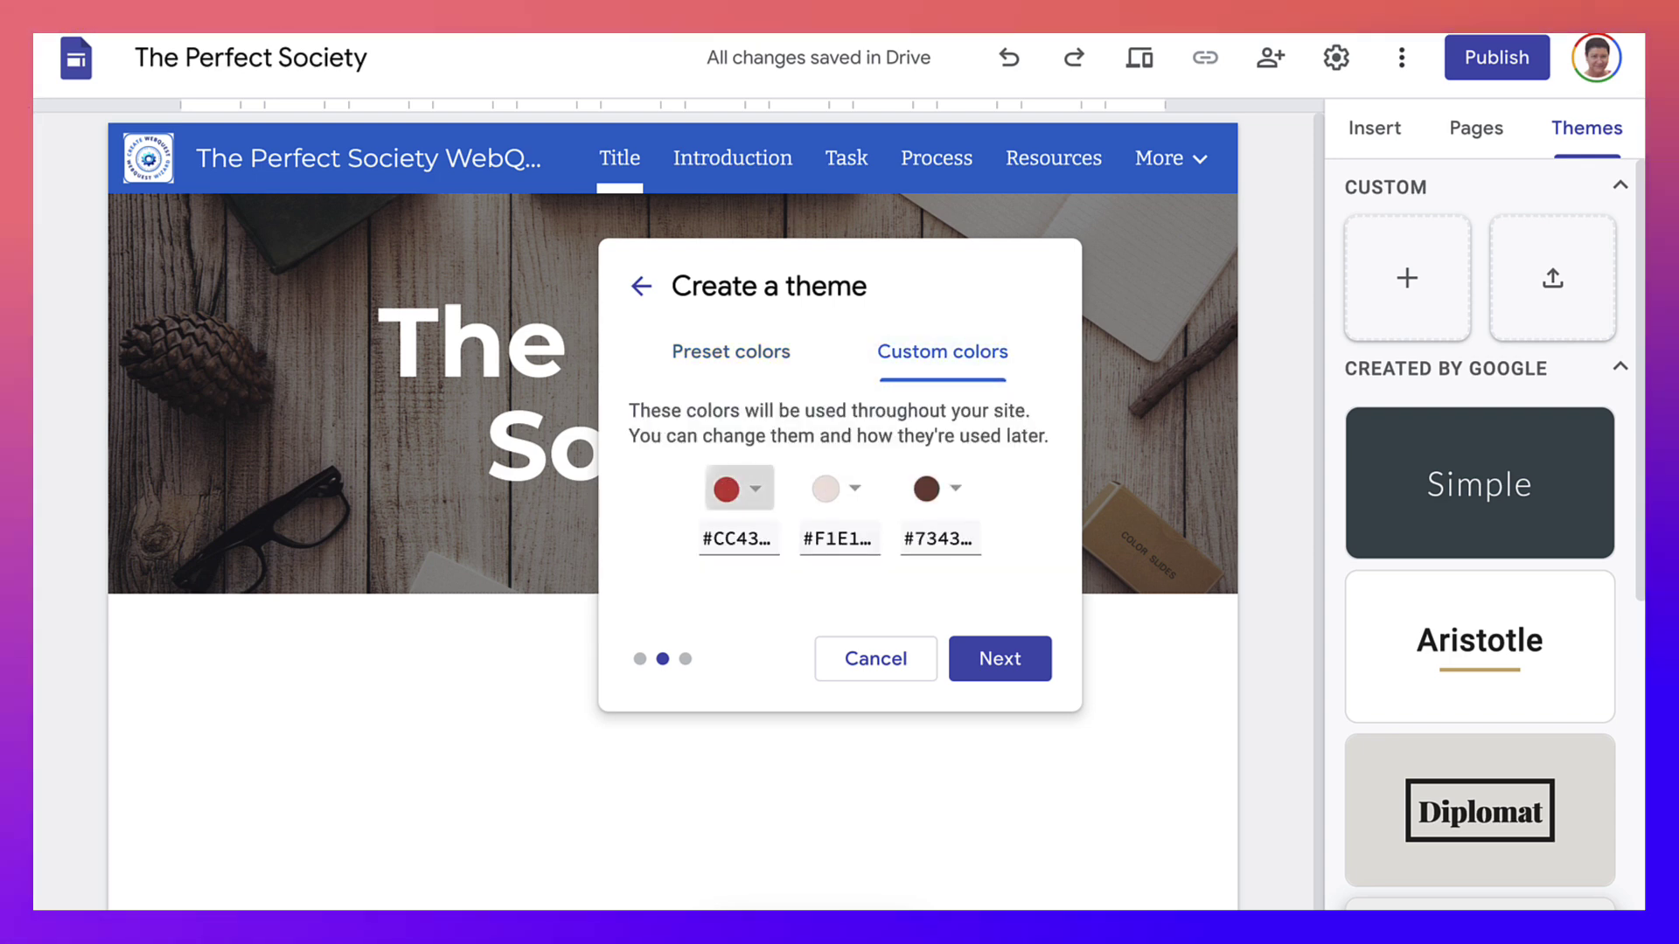
pyautogui.click(737, 488)
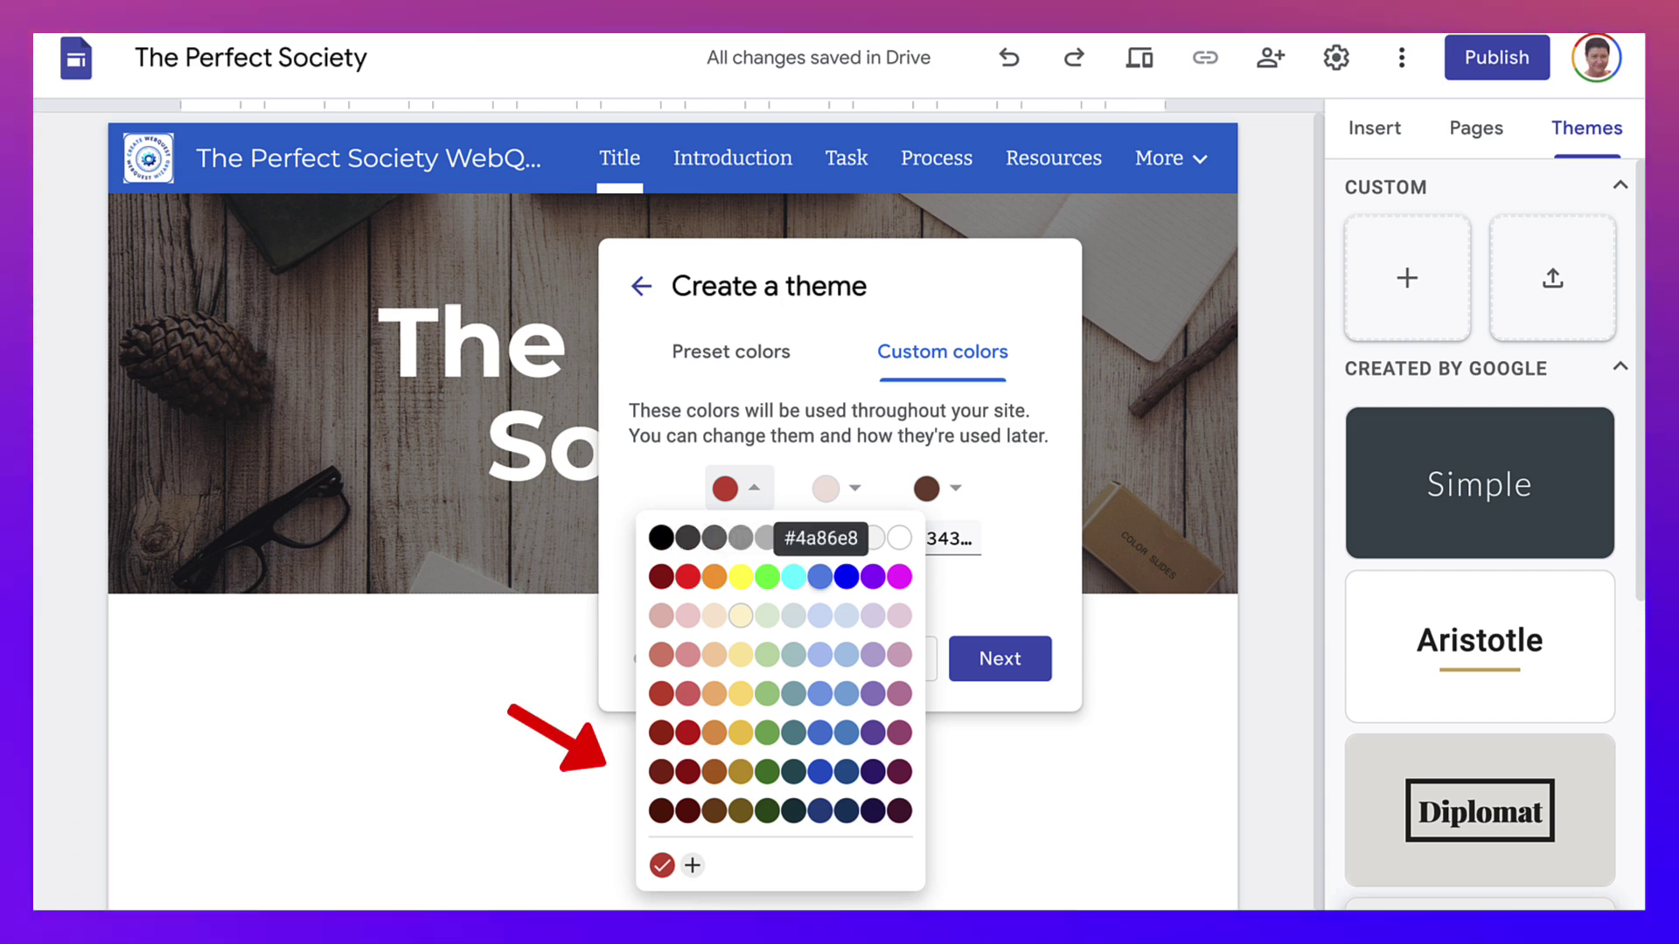
pyautogui.click(819, 733)
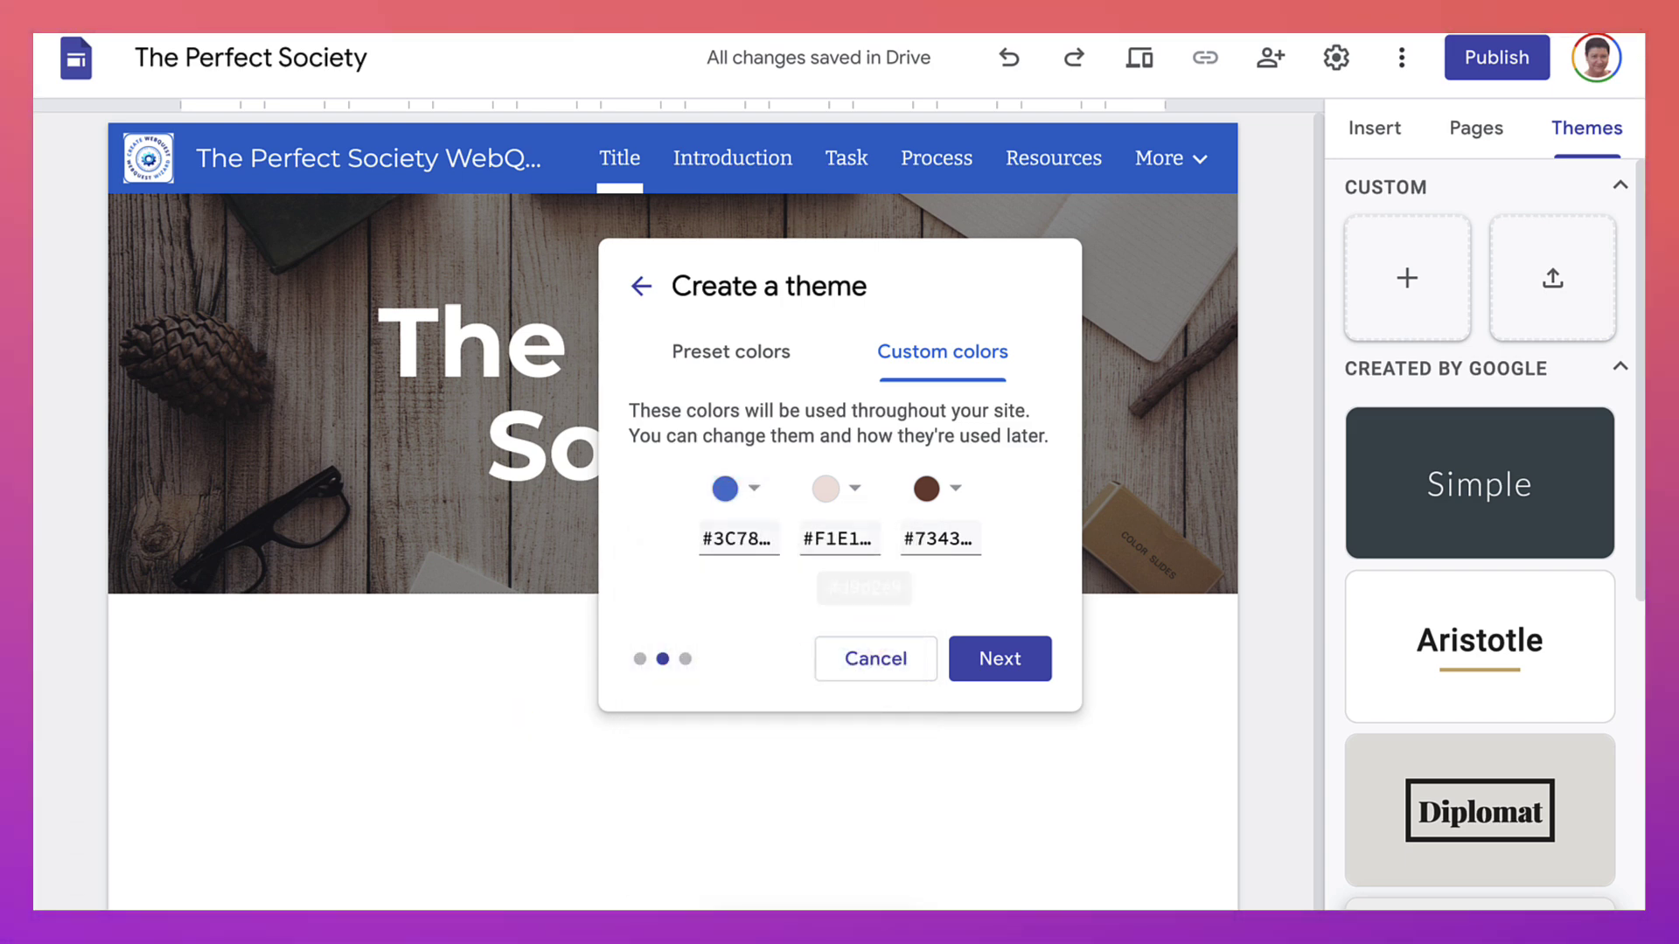
pyautogui.click(839, 488)
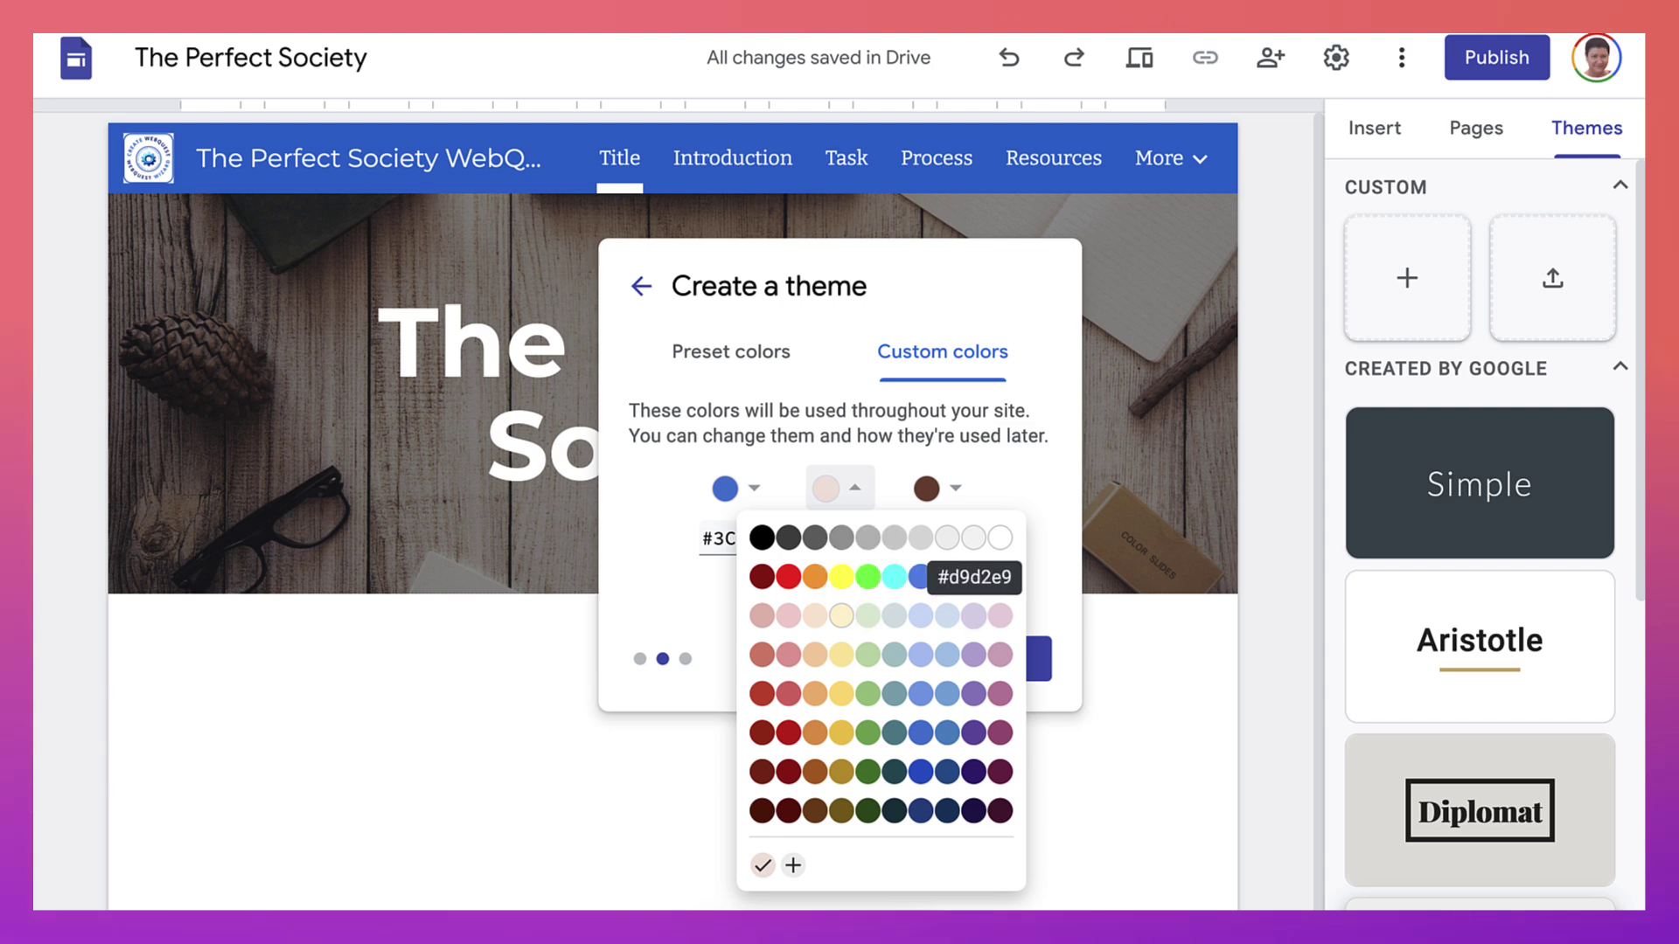
pyautogui.click(999, 655)
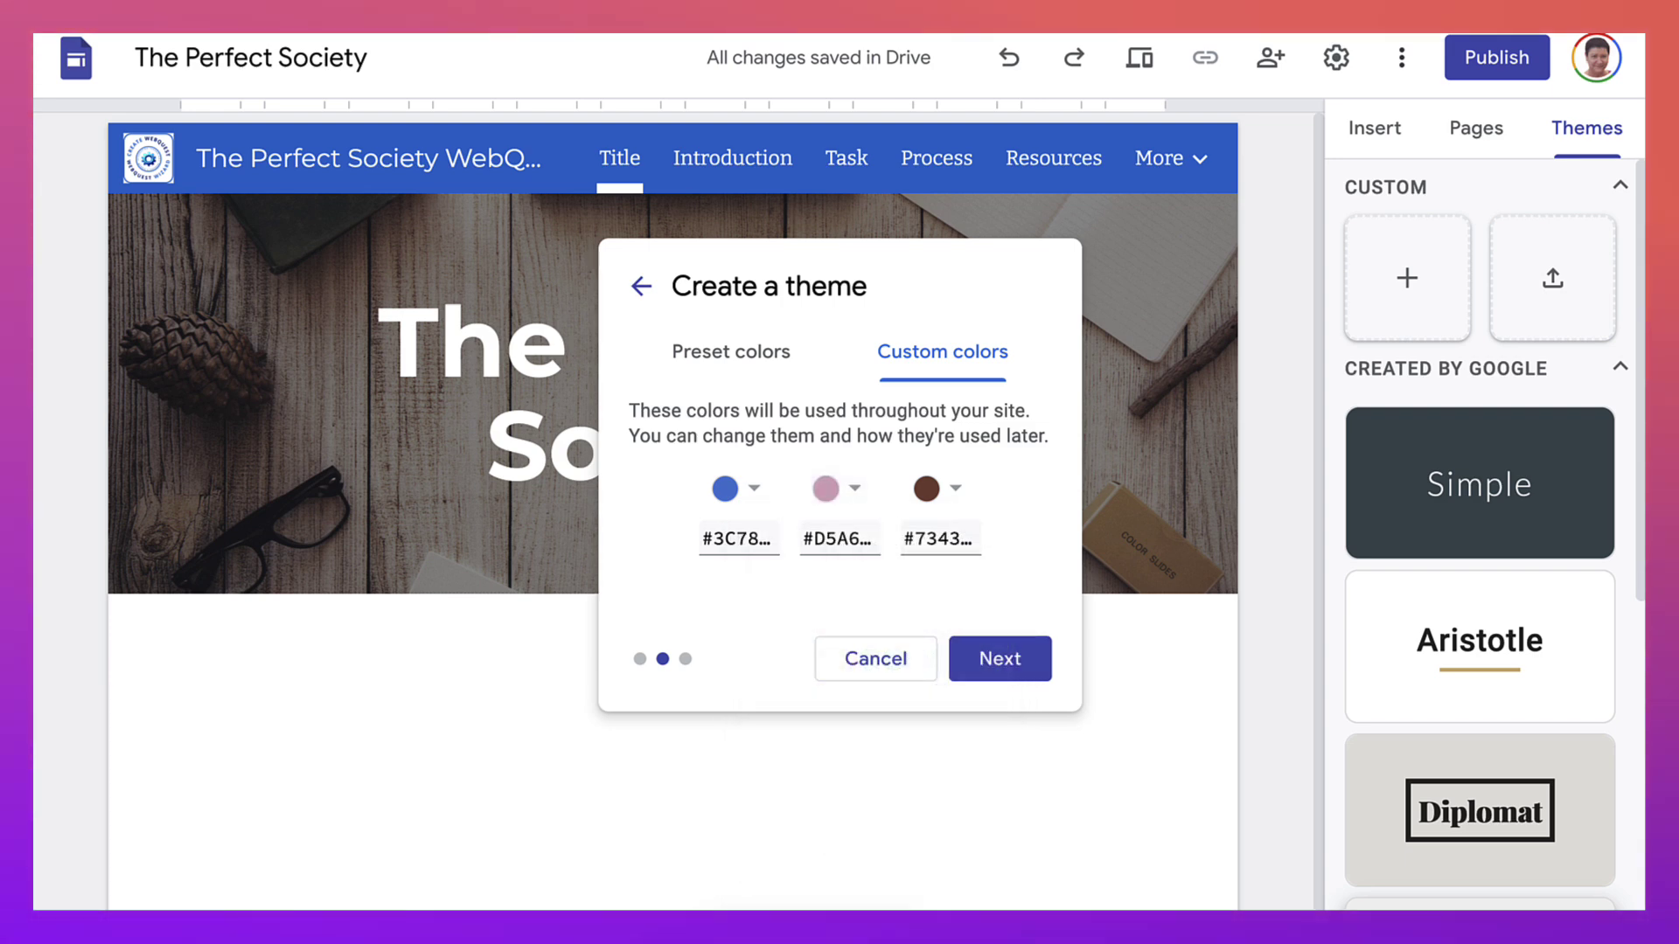
pyautogui.click(940, 488)
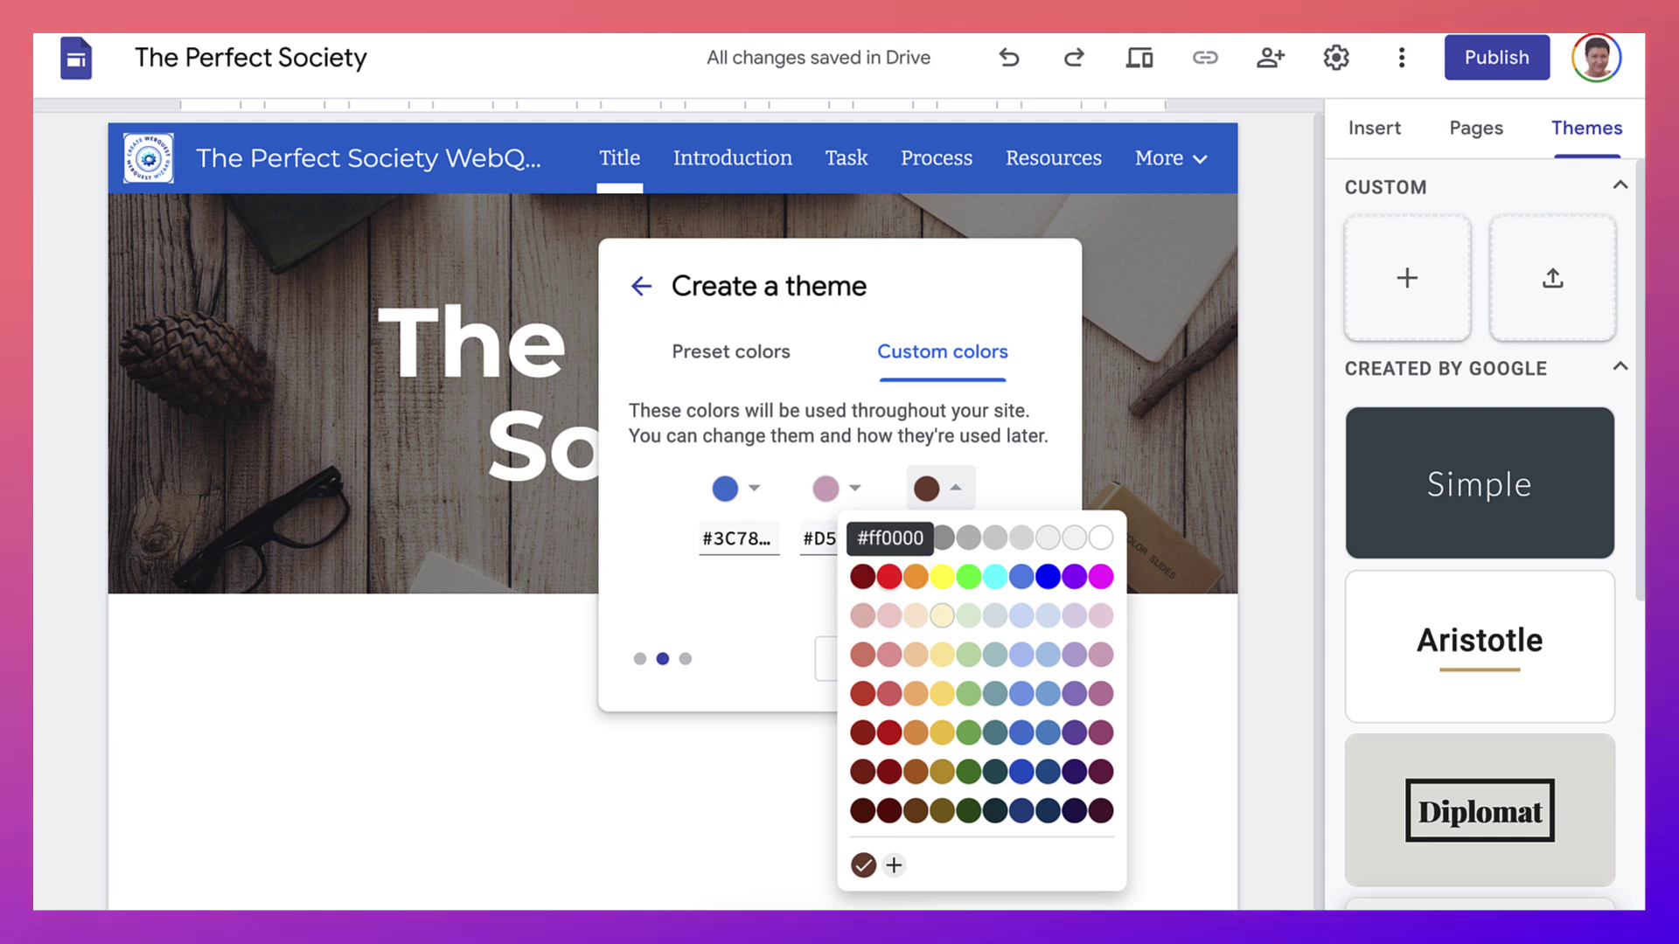
pyautogui.click(889, 733)
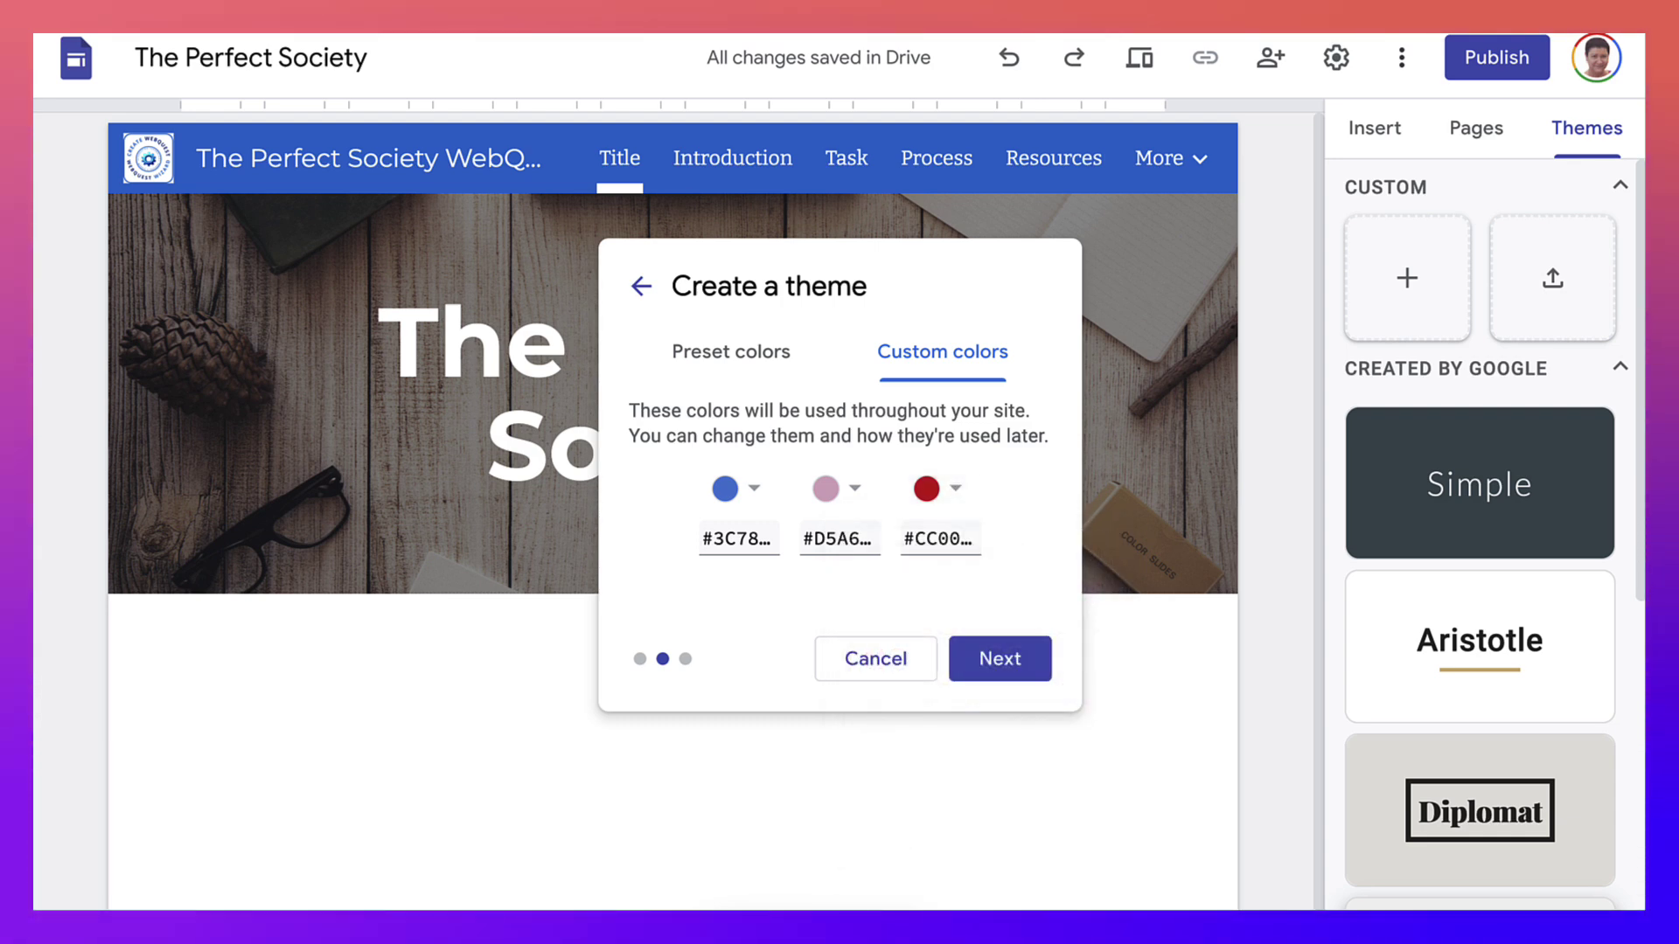
pyautogui.click(997, 658)
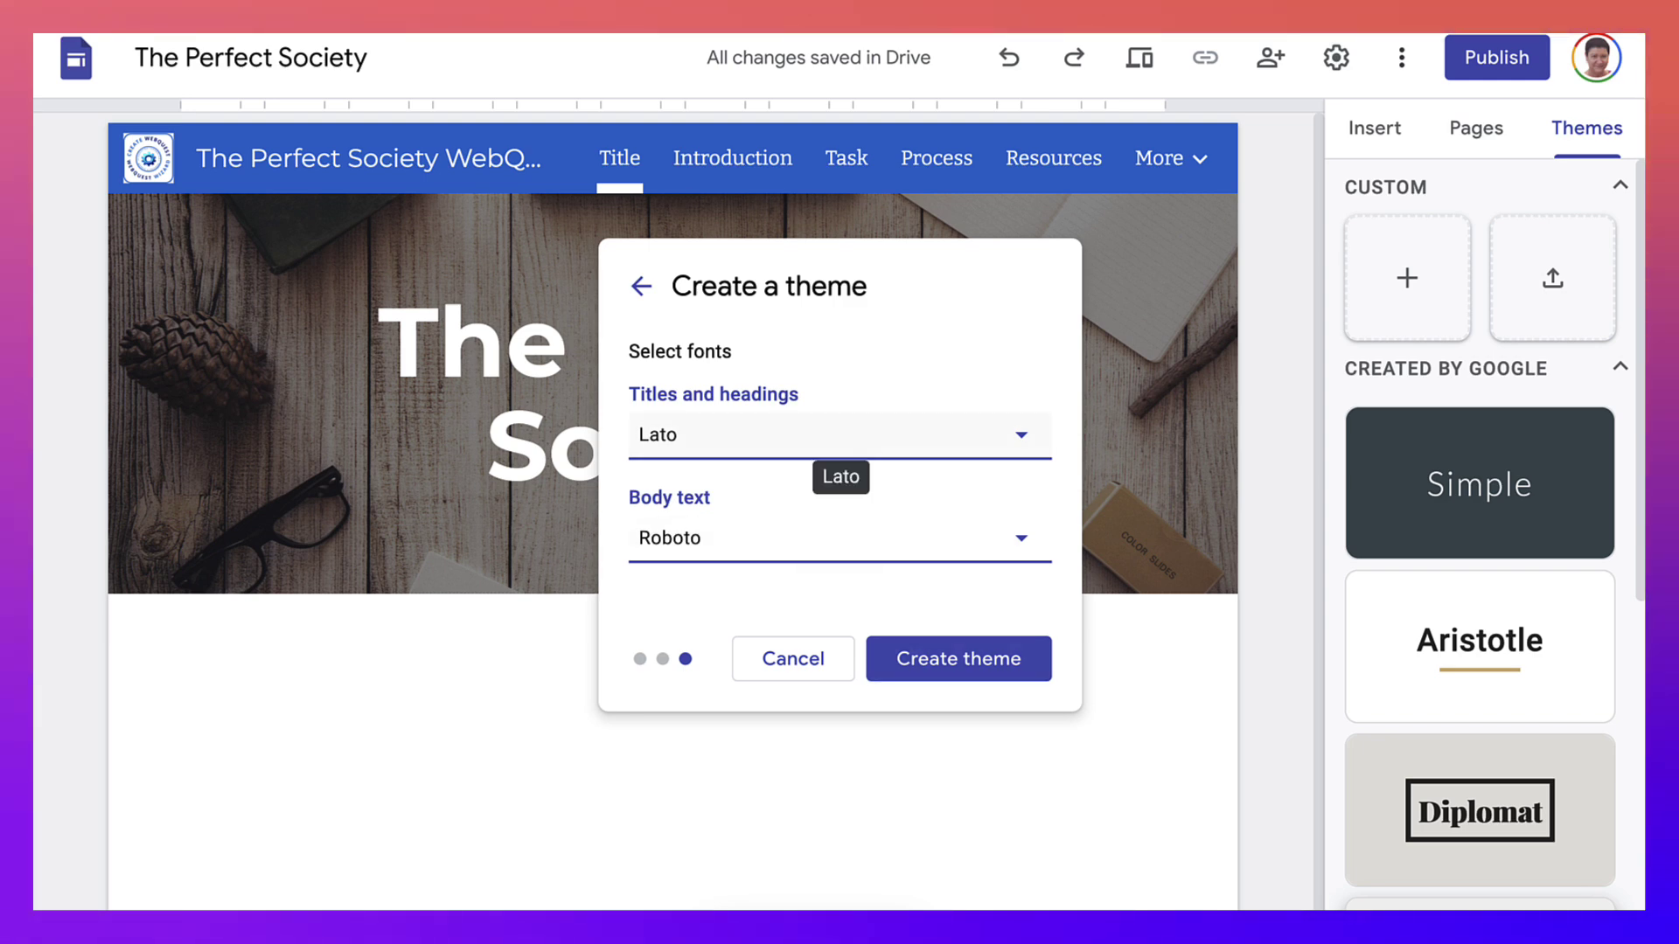
# - Keep Lato for titles and headings and Roboto for body text, and create the custom theme
pyautogui.click(839, 434)
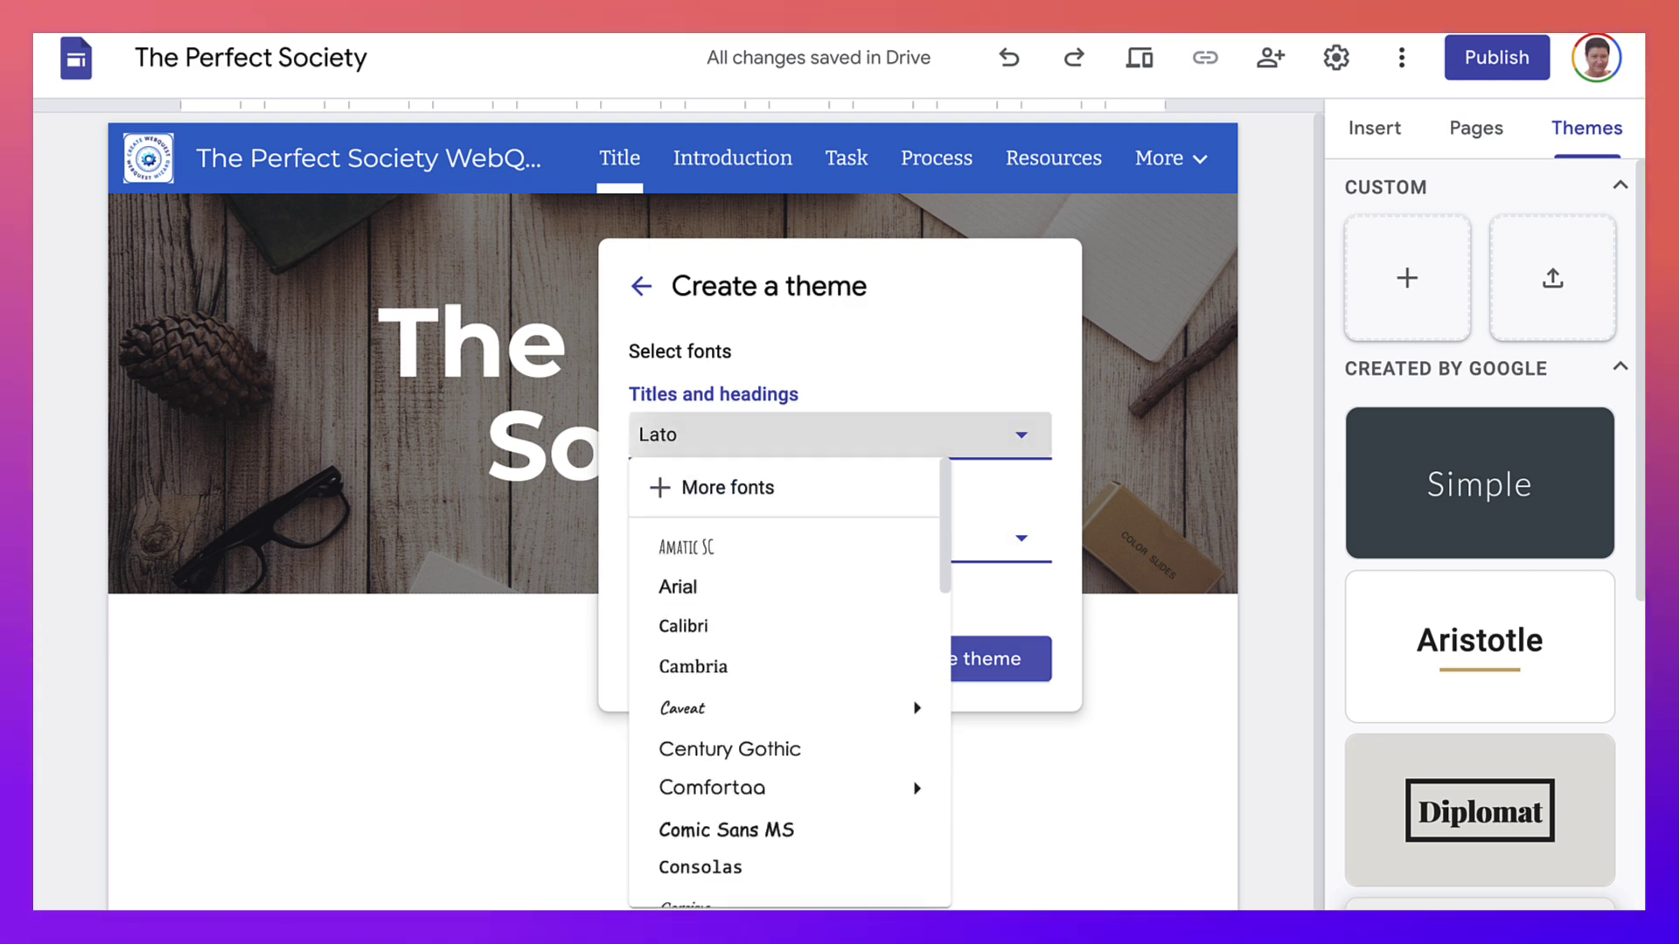
pyautogui.press('Escape')
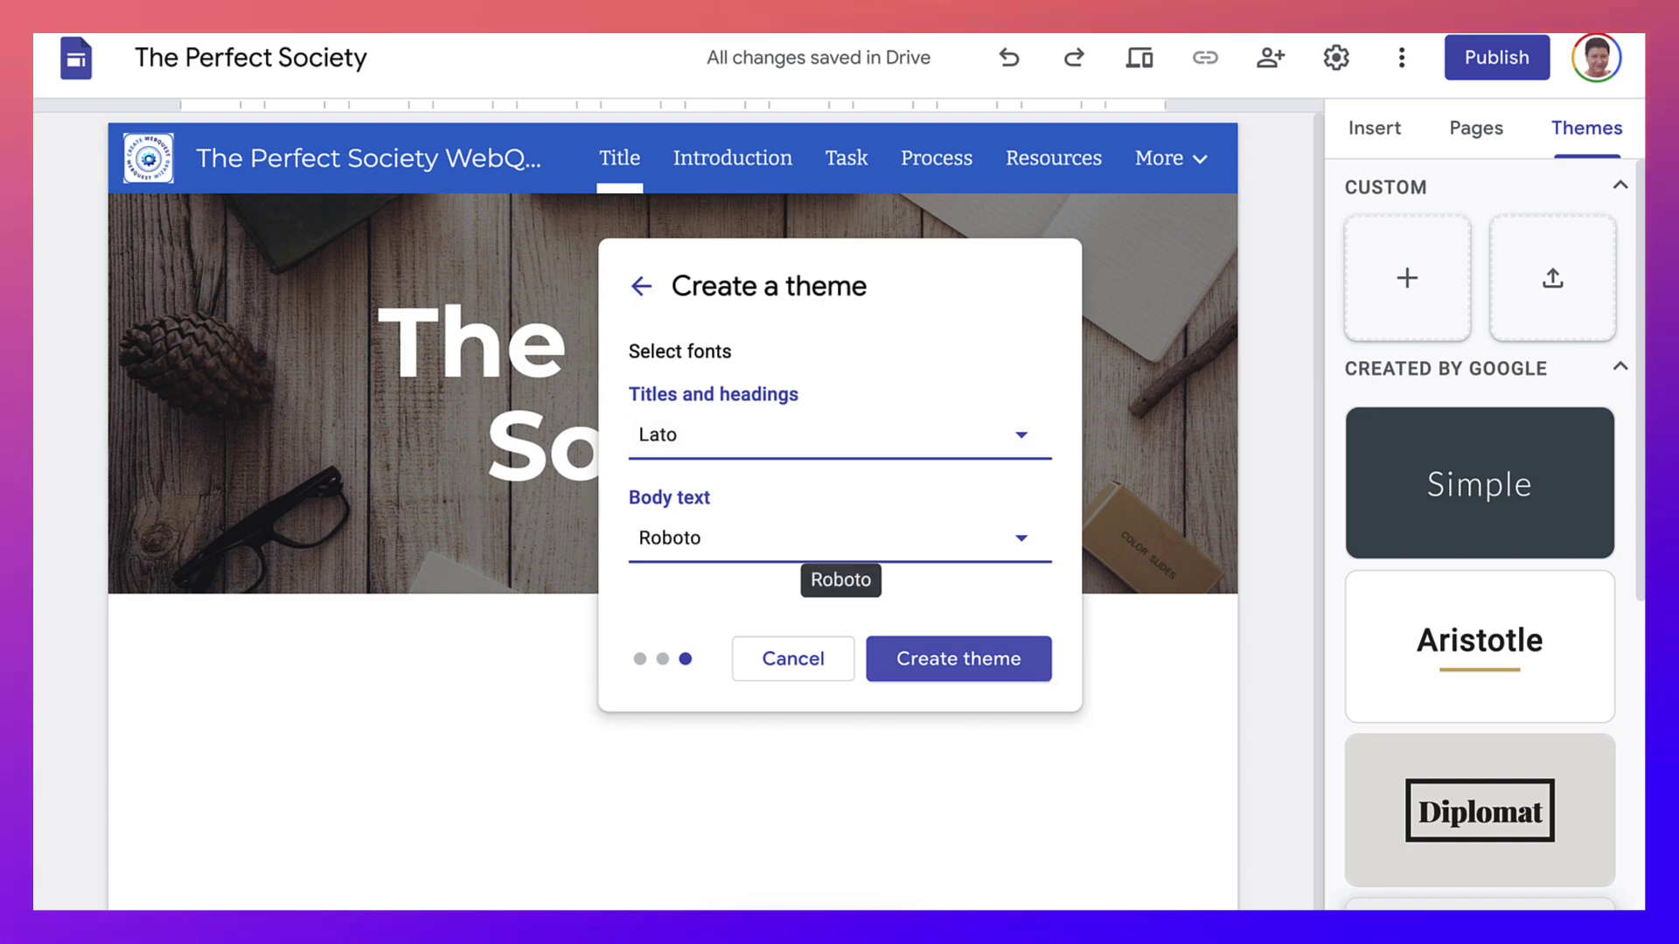
pyautogui.click(958, 658)
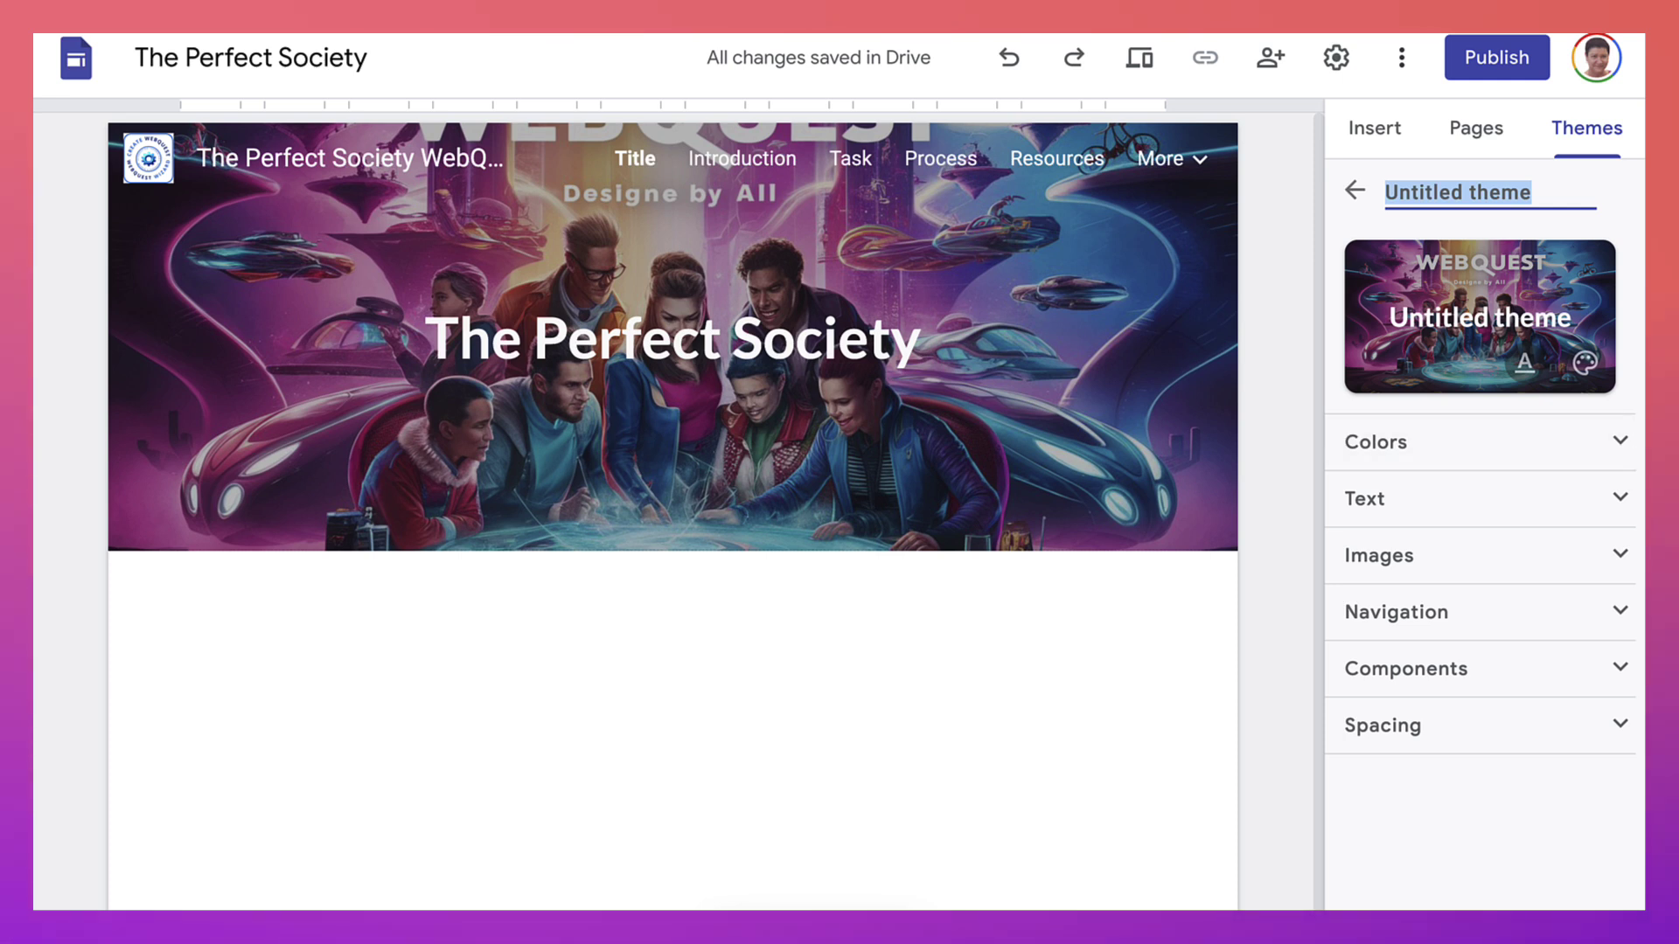
# - Review the theme's color settings and check how the theme looks on the Introduction, Process and Resources pages
pyautogui.click(1478, 441)
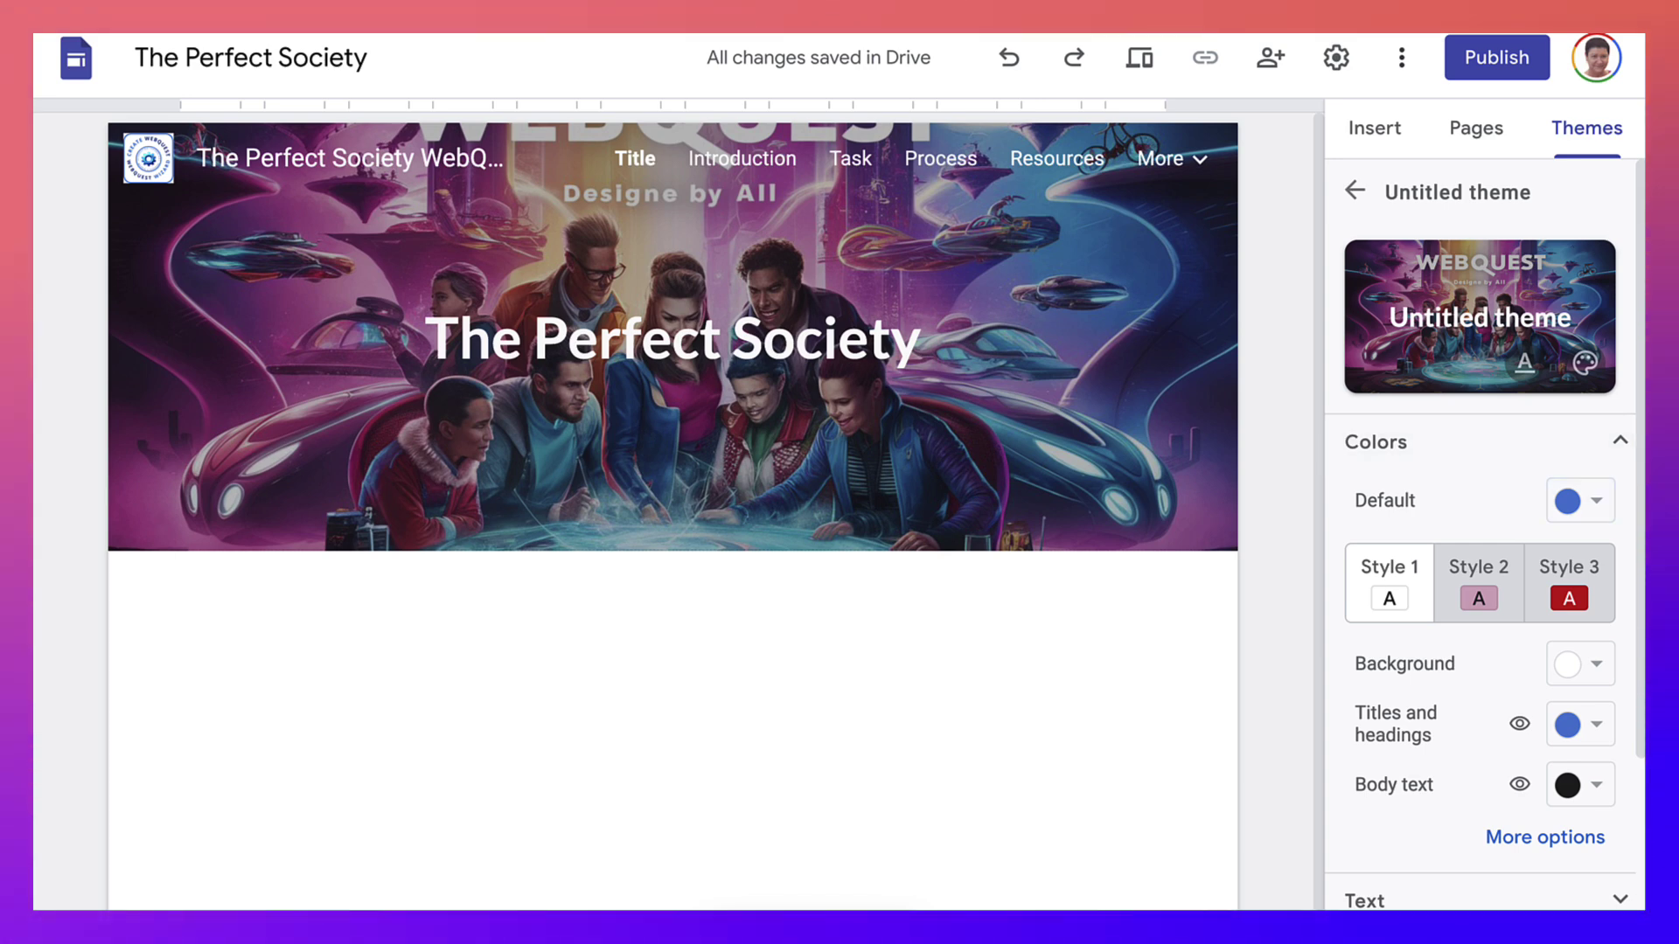
pyautogui.click(1478, 442)
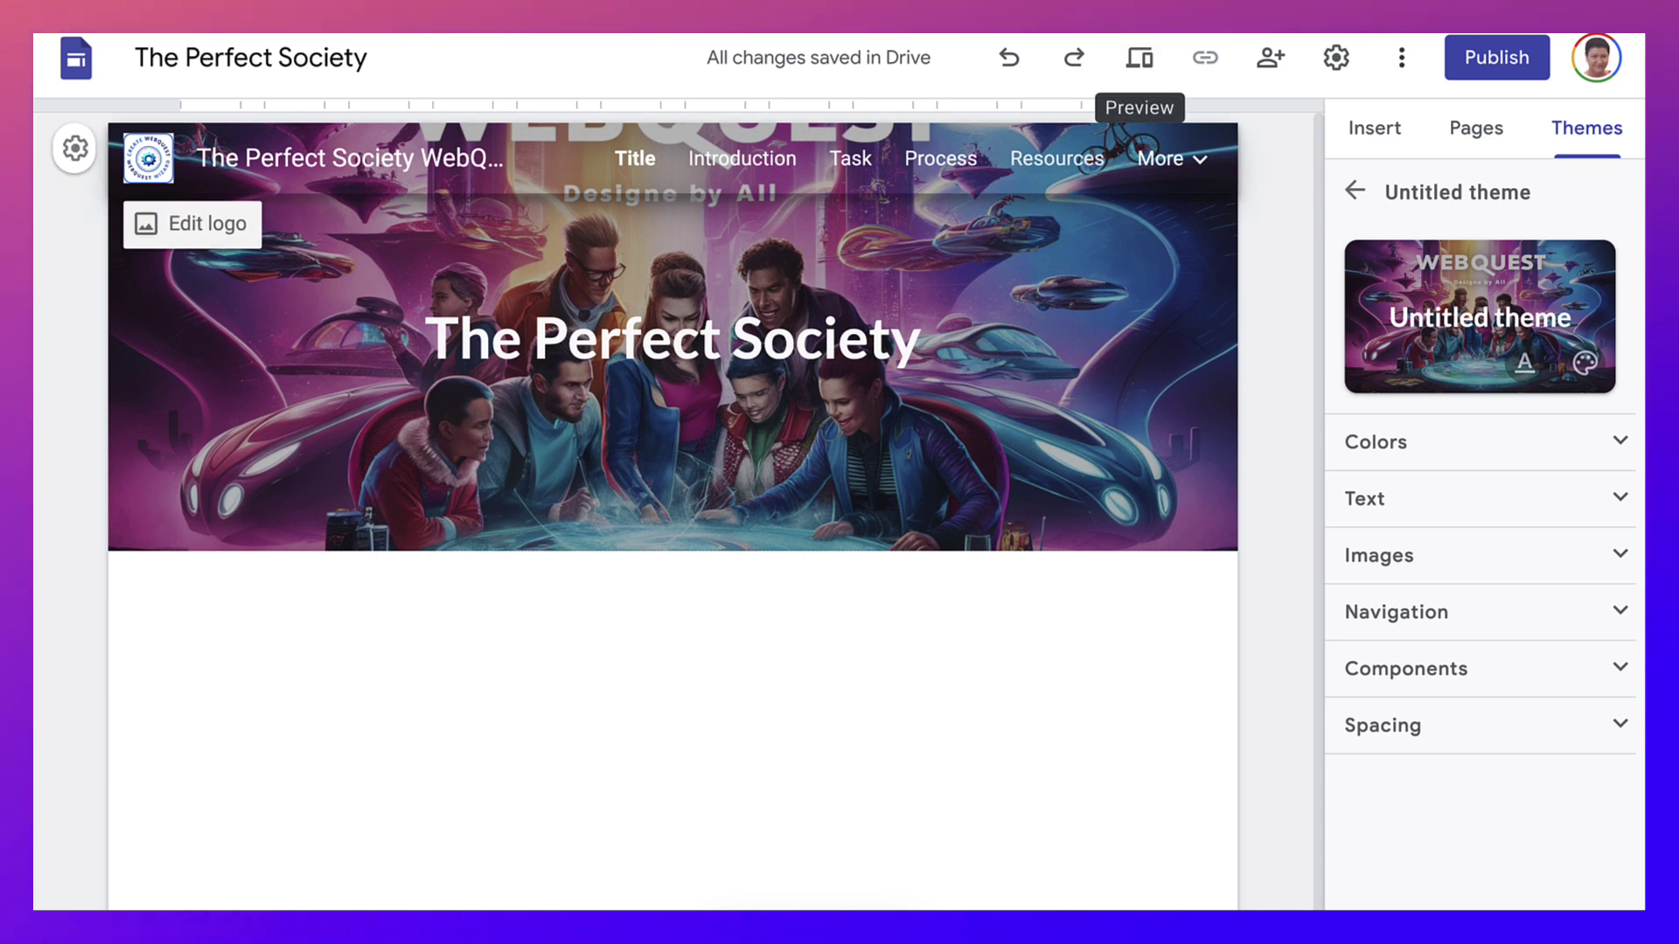
pyautogui.moveTo(1171, 158)
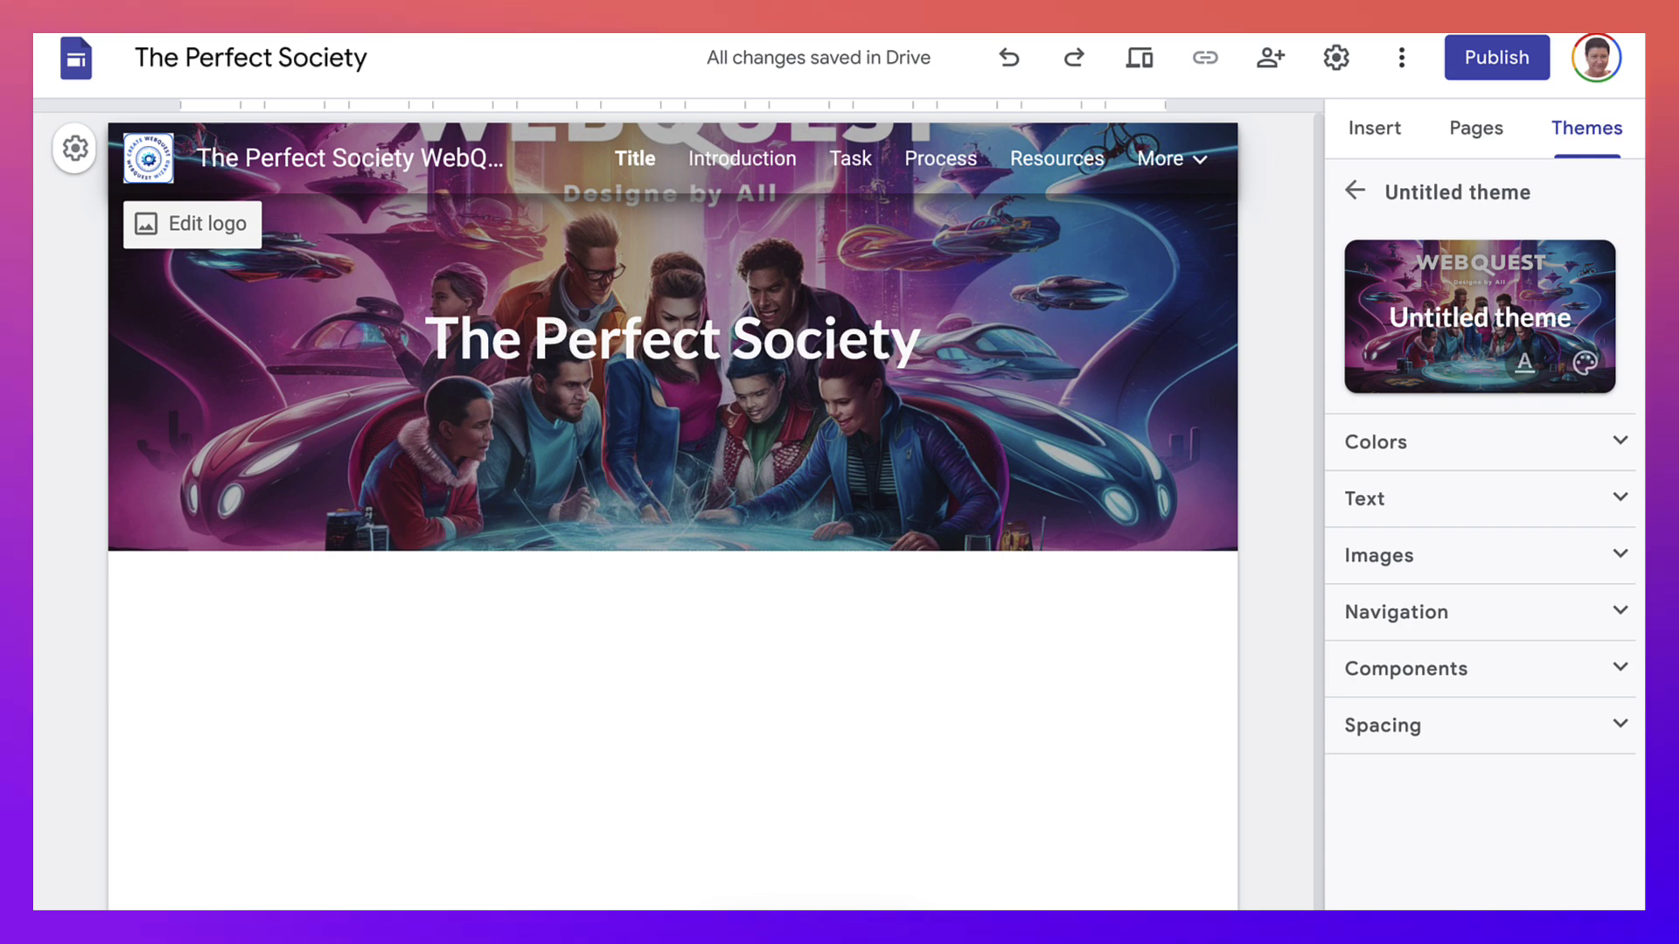
pyautogui.click(742, 159)
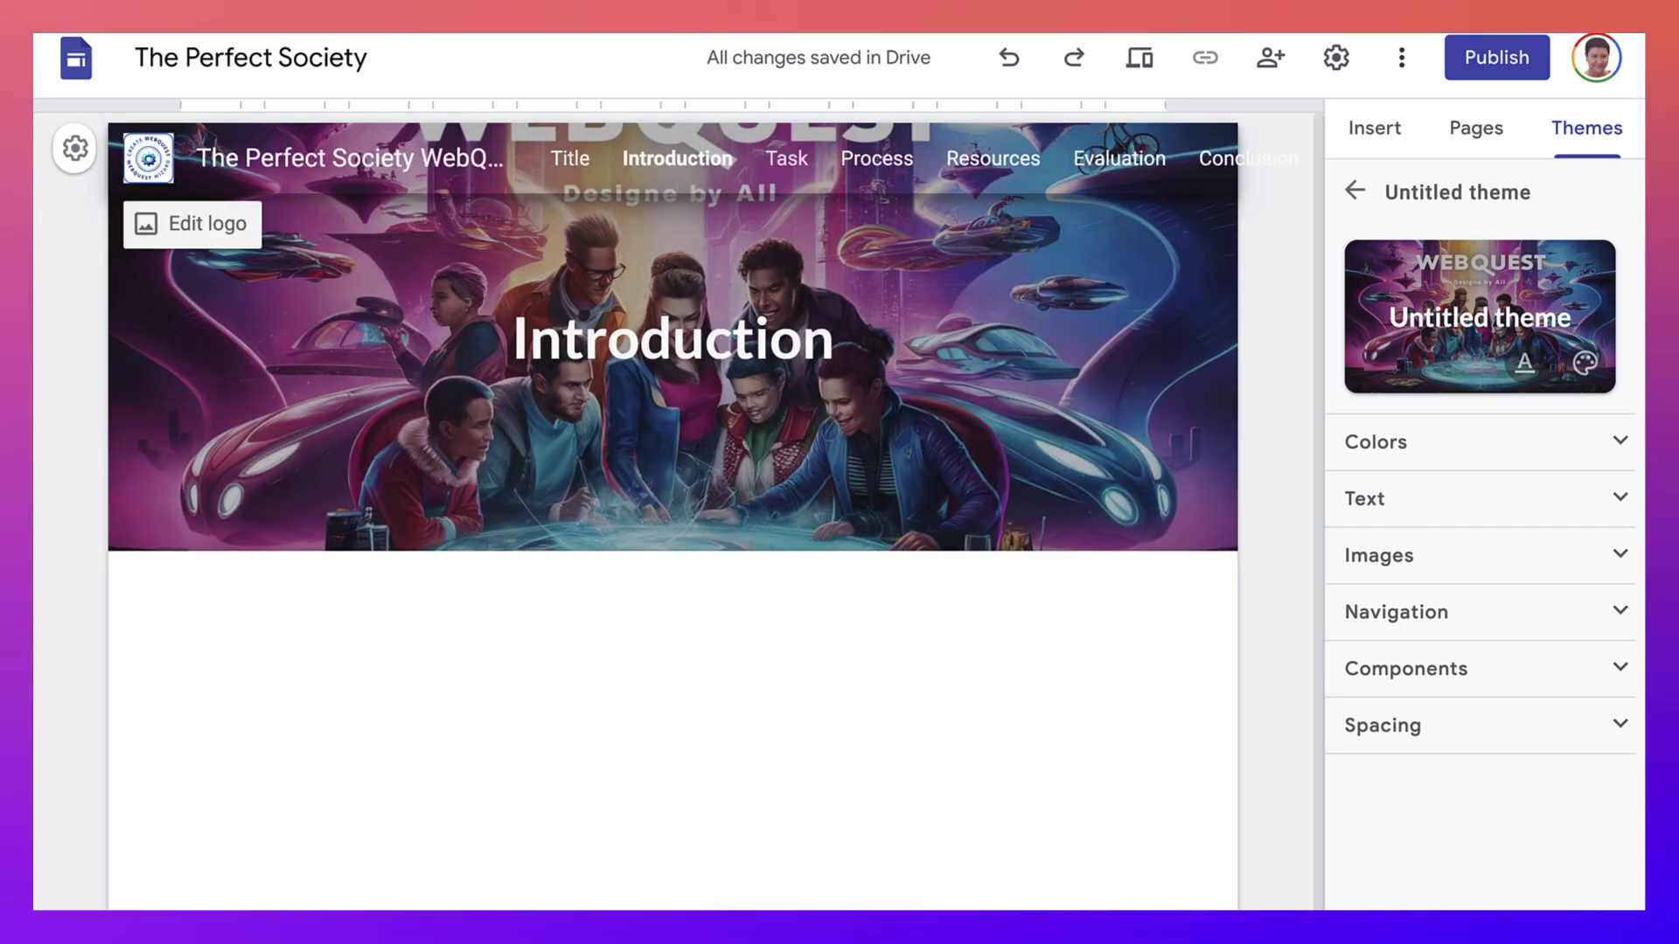
pyautogui.click(876, 158)
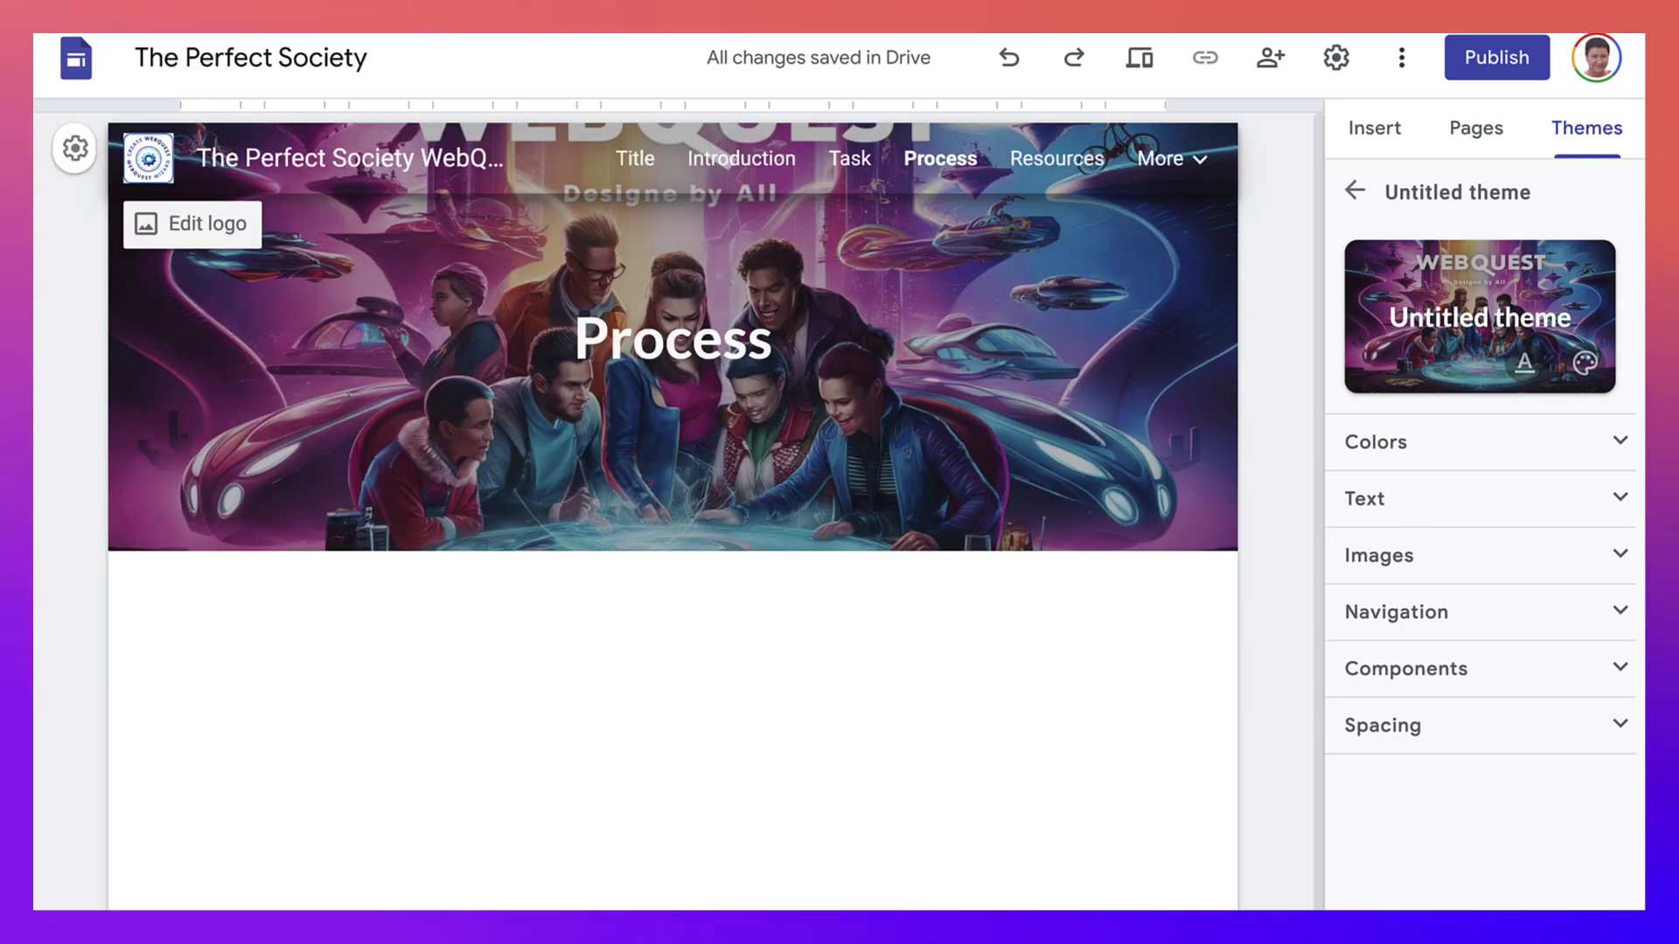
pyautogui.click(1056, 159)
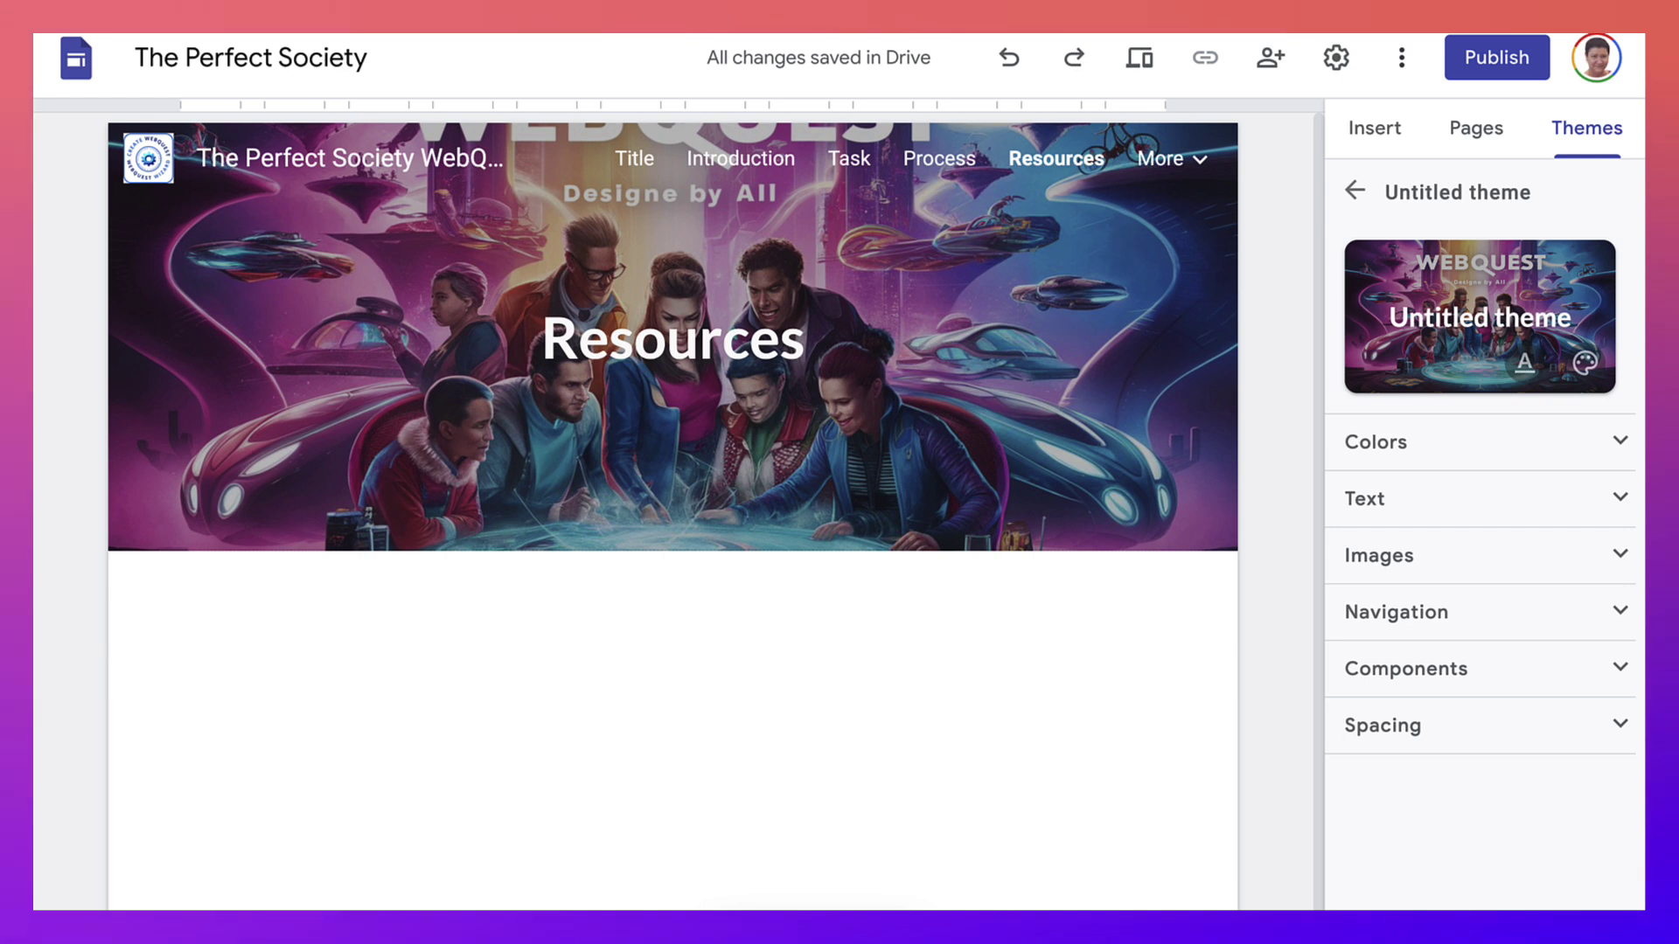
# - Rename the untitled custom theme as "WebQuest"
pyautogui.click(1457, 192)
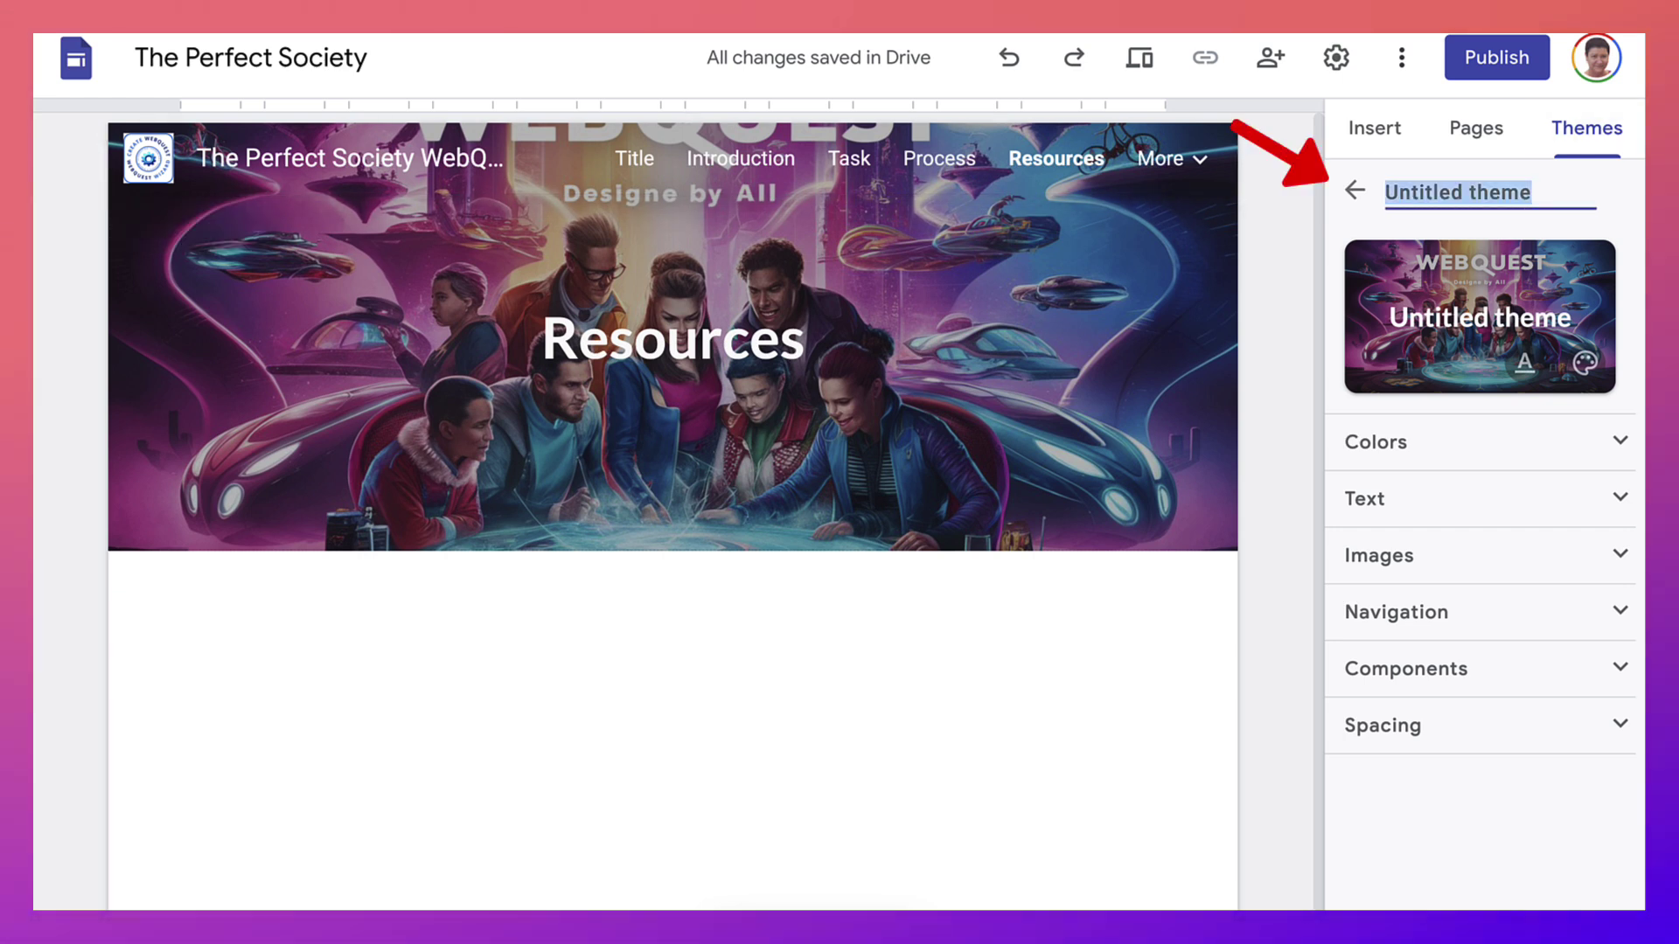
pyautogui.write('W')
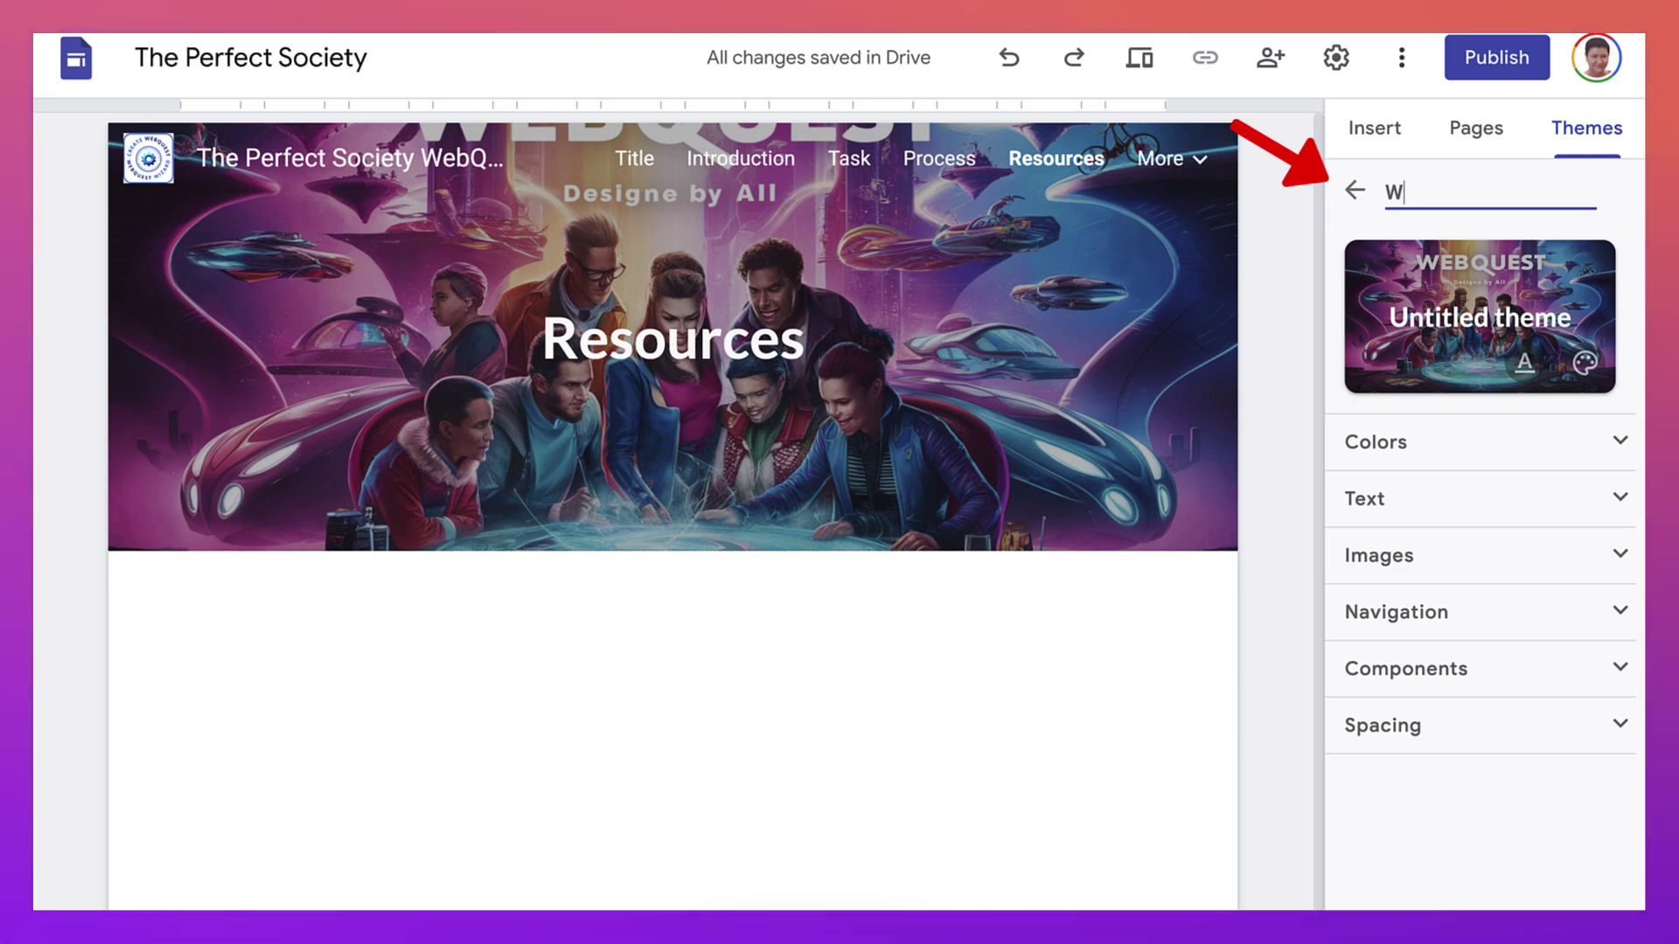
pyautogui.write('ebQuest')
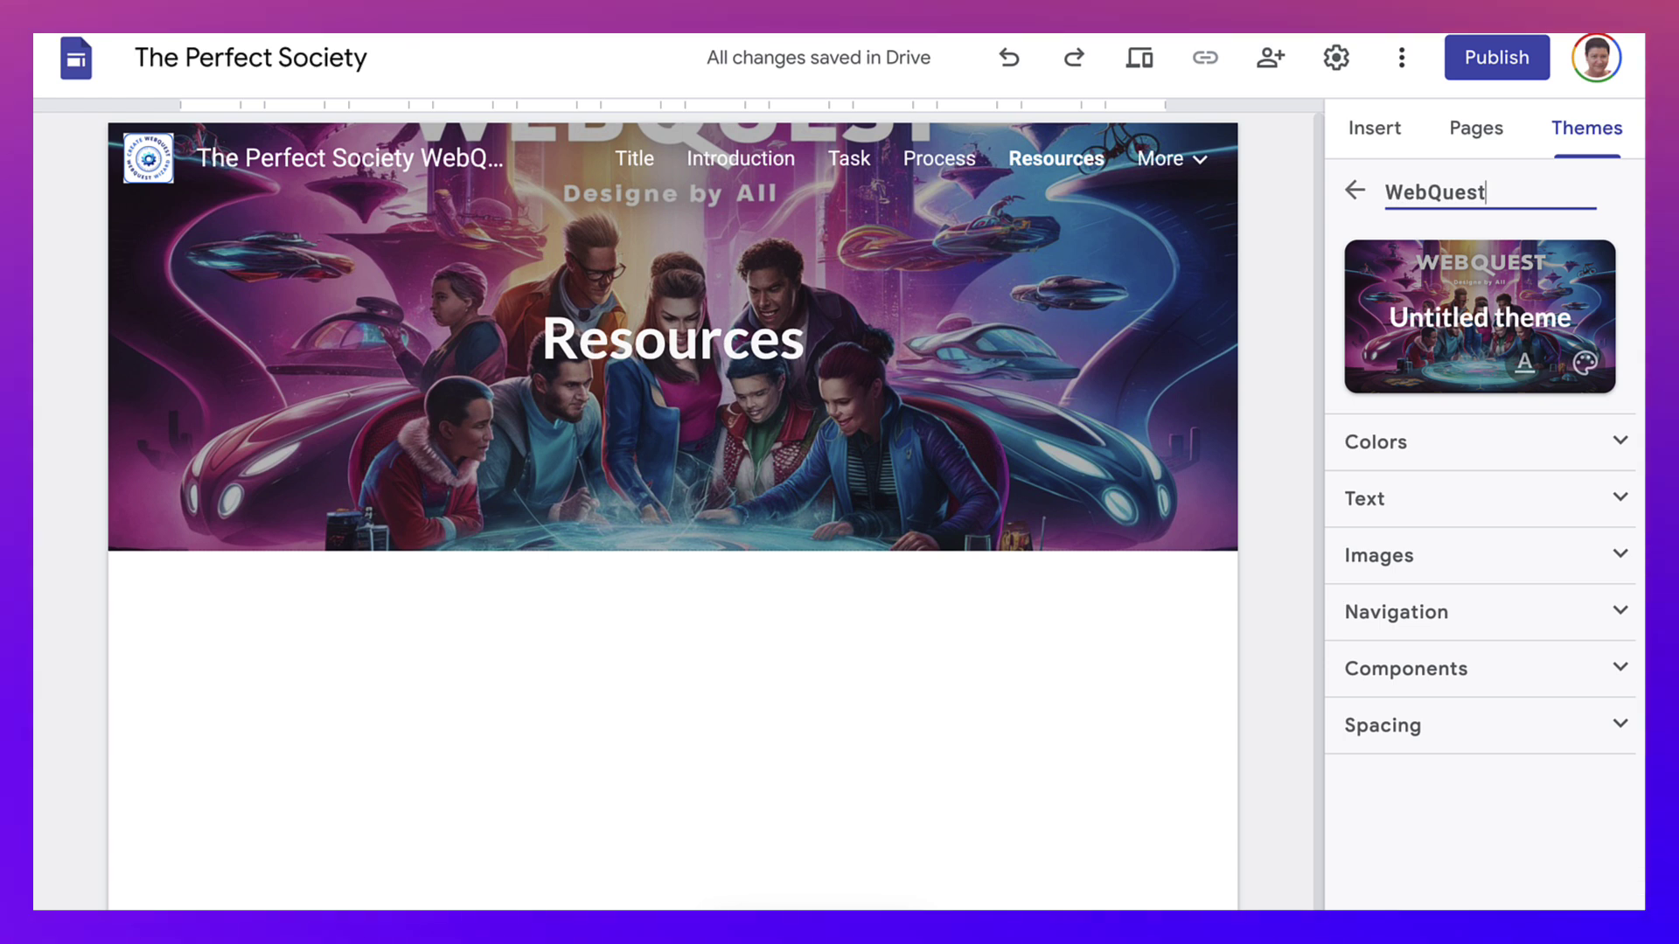
pyautogui.press('Return')
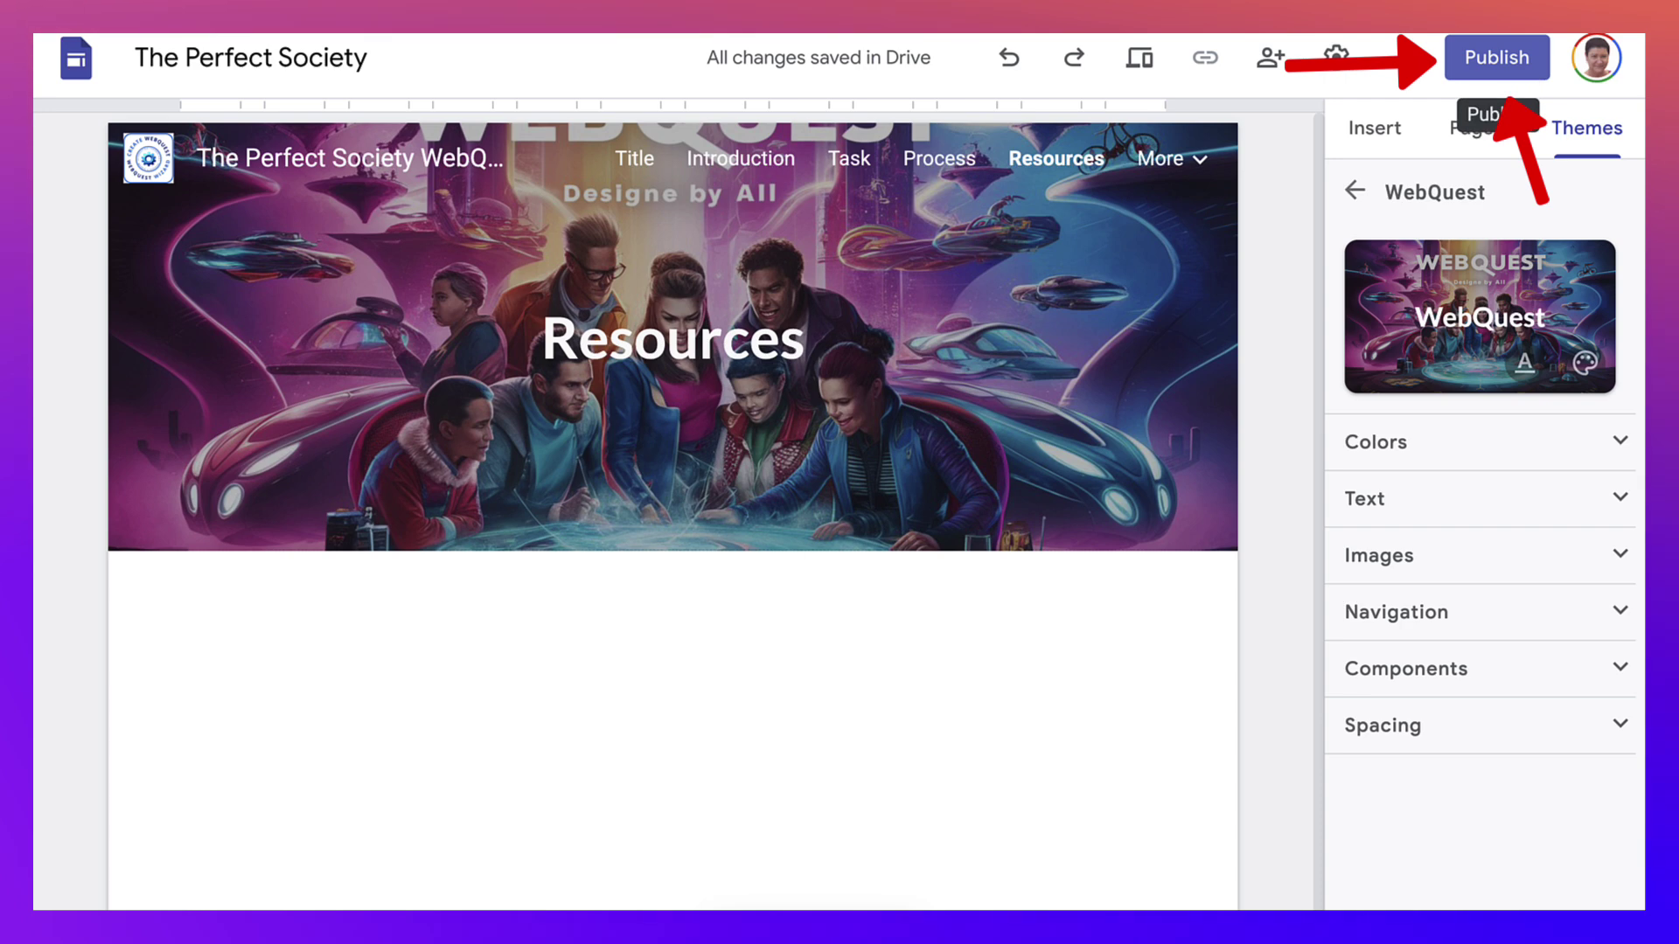
# - Publish the site to the web with the address "perfect-society-webquest"
pyautogui.click(1497, 57)
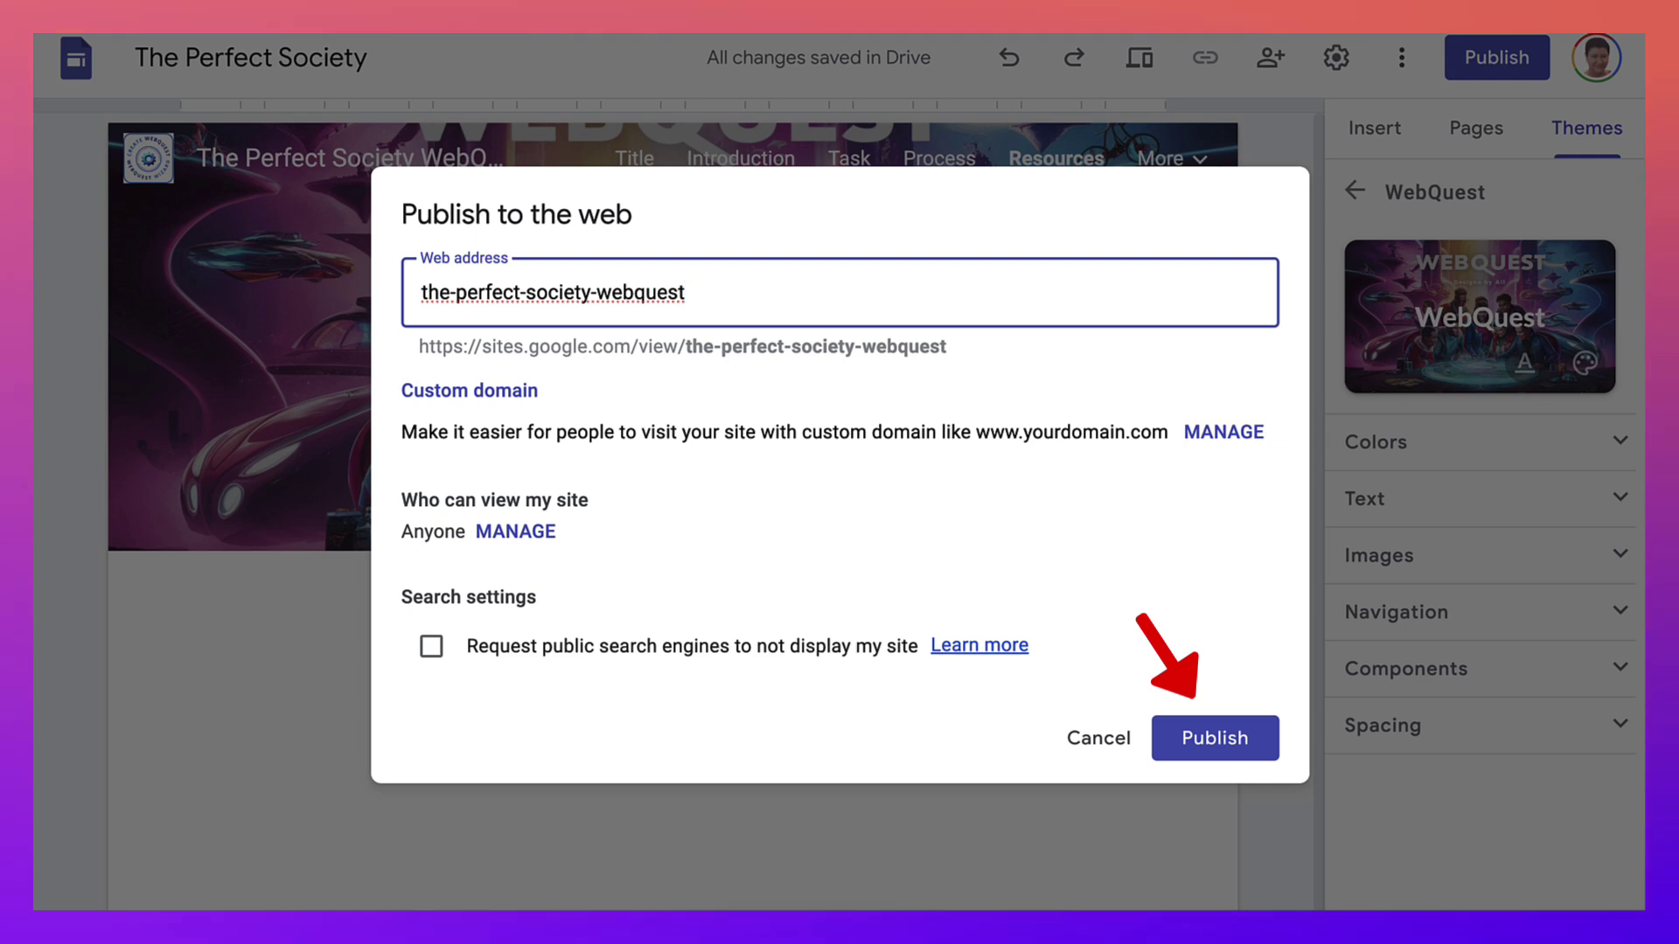
pyautogui.press('BackSpace')
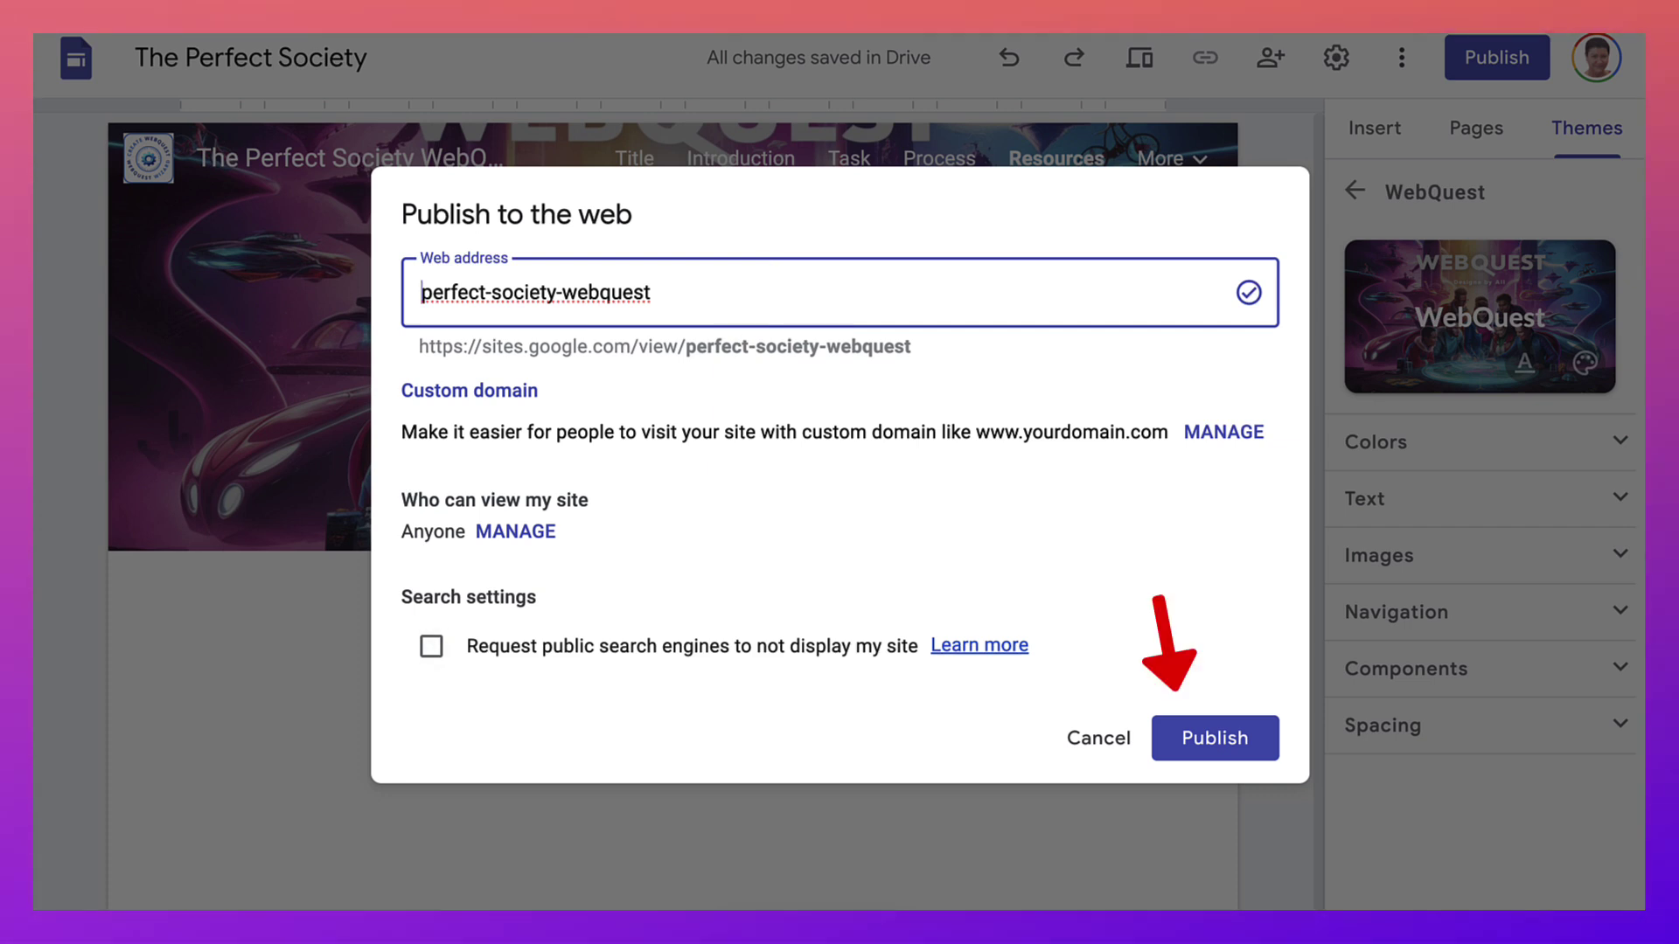
pyautogui.press('Return')
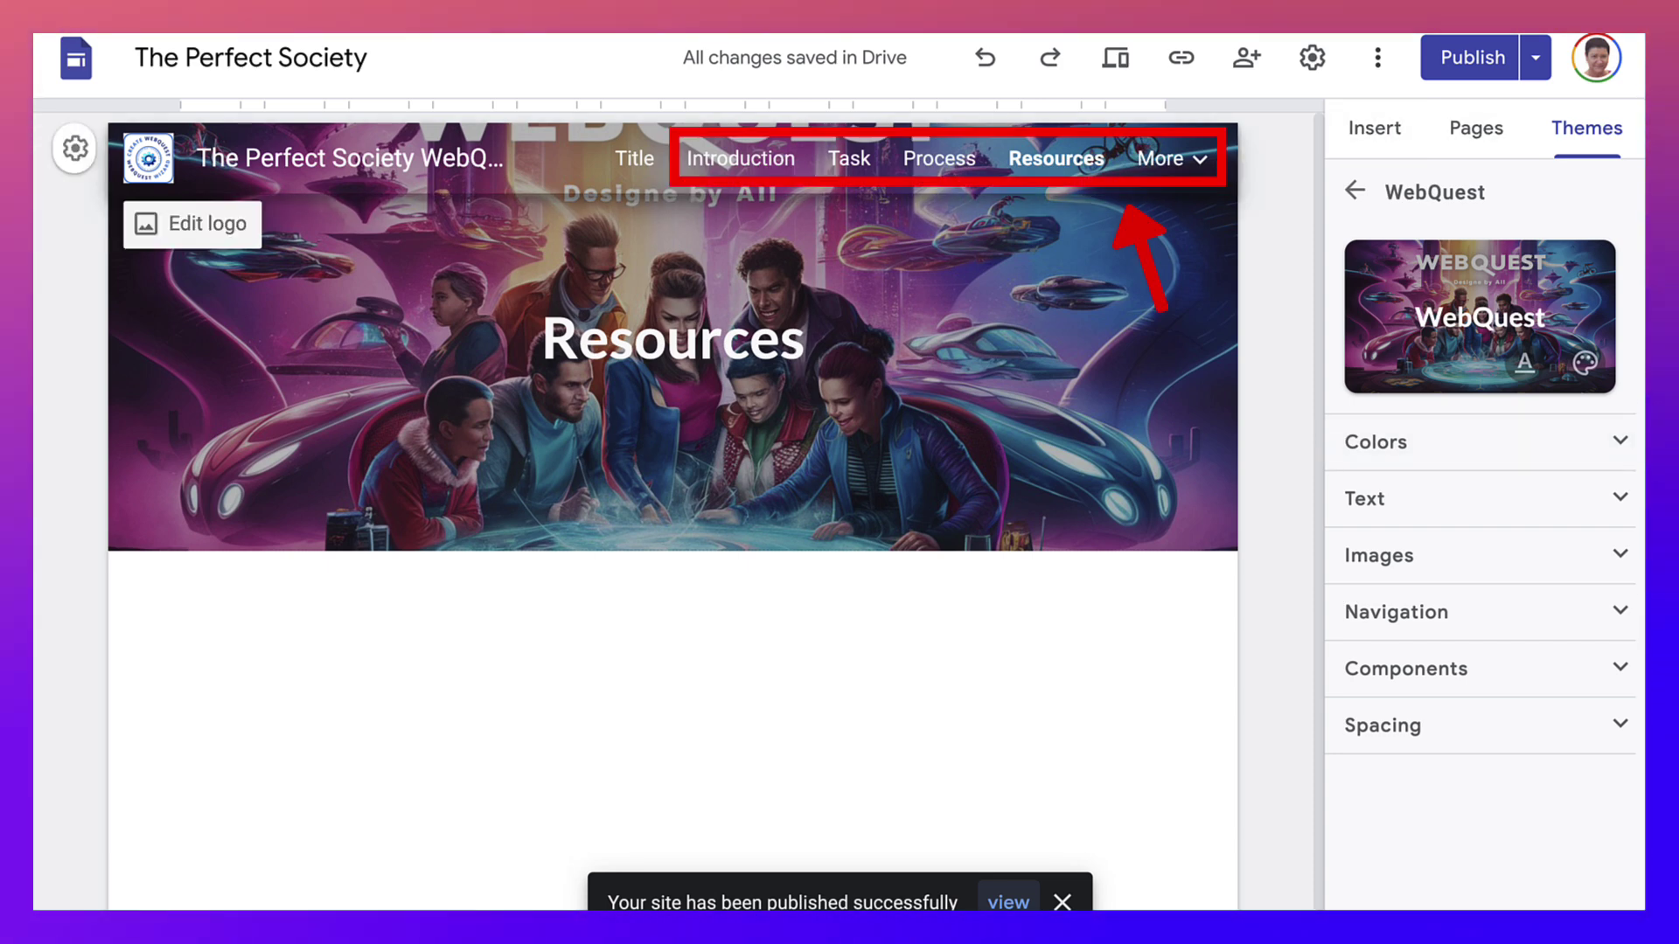
# - Open the Introduction page for editing and review the site's page list
pyautogui.click(634, 159)
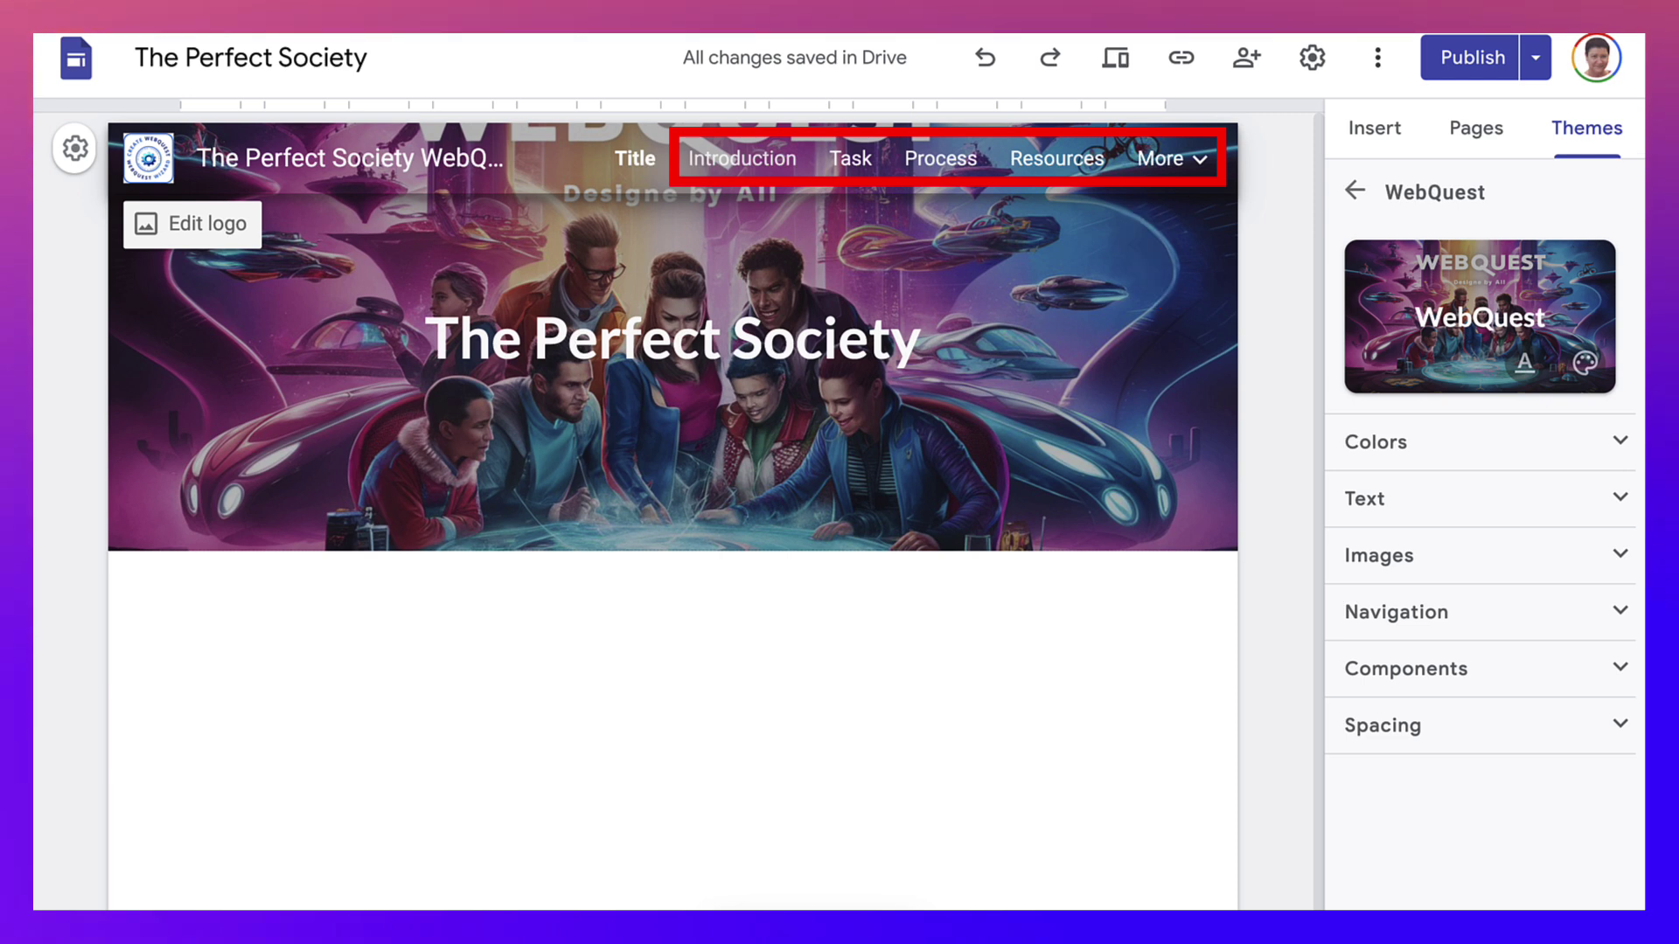
pyautogui.click(741, 158)
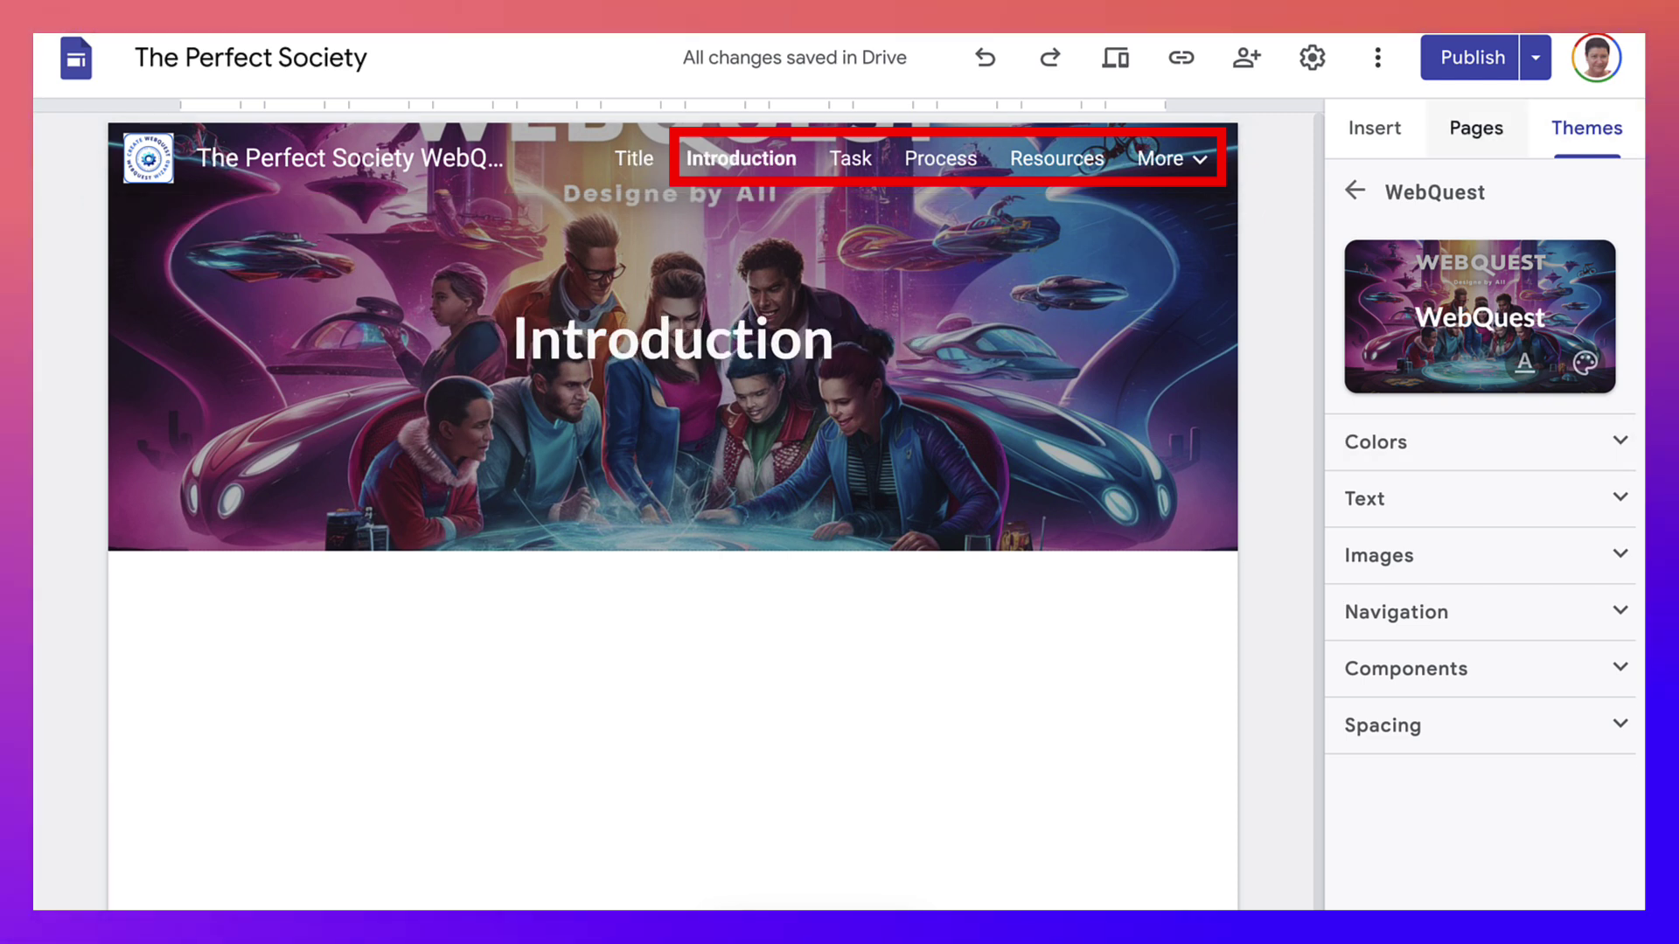
pyautogui.click(1476, 127)
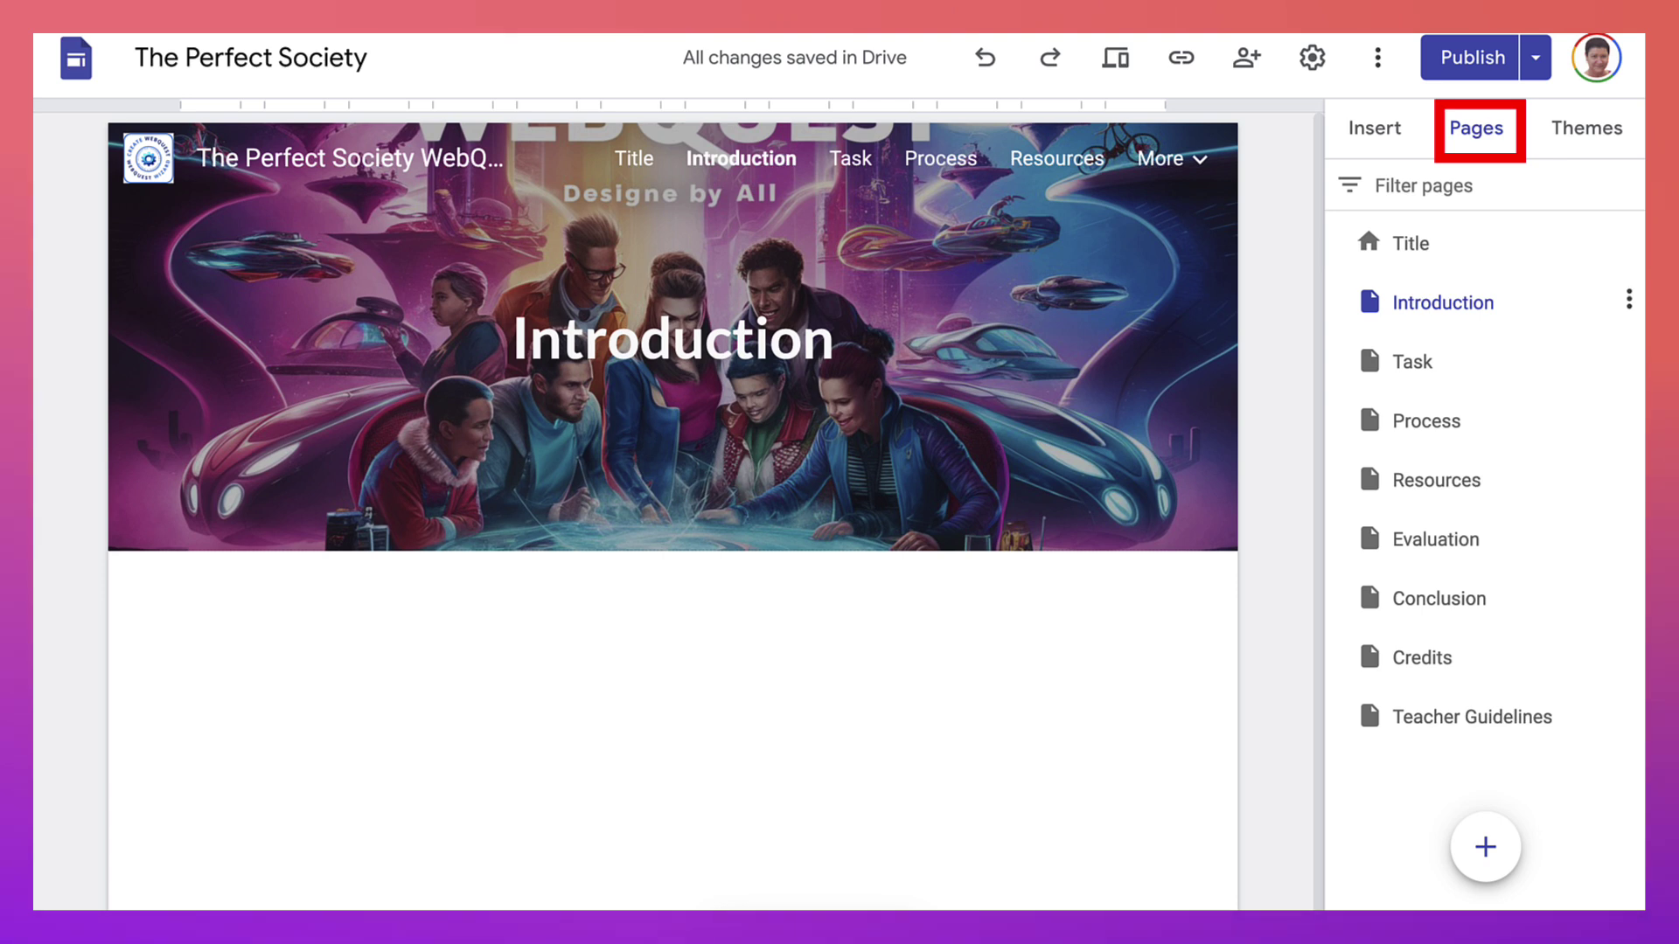
pyautogui.click(1629, 300)
pyautogui.press('Escape')
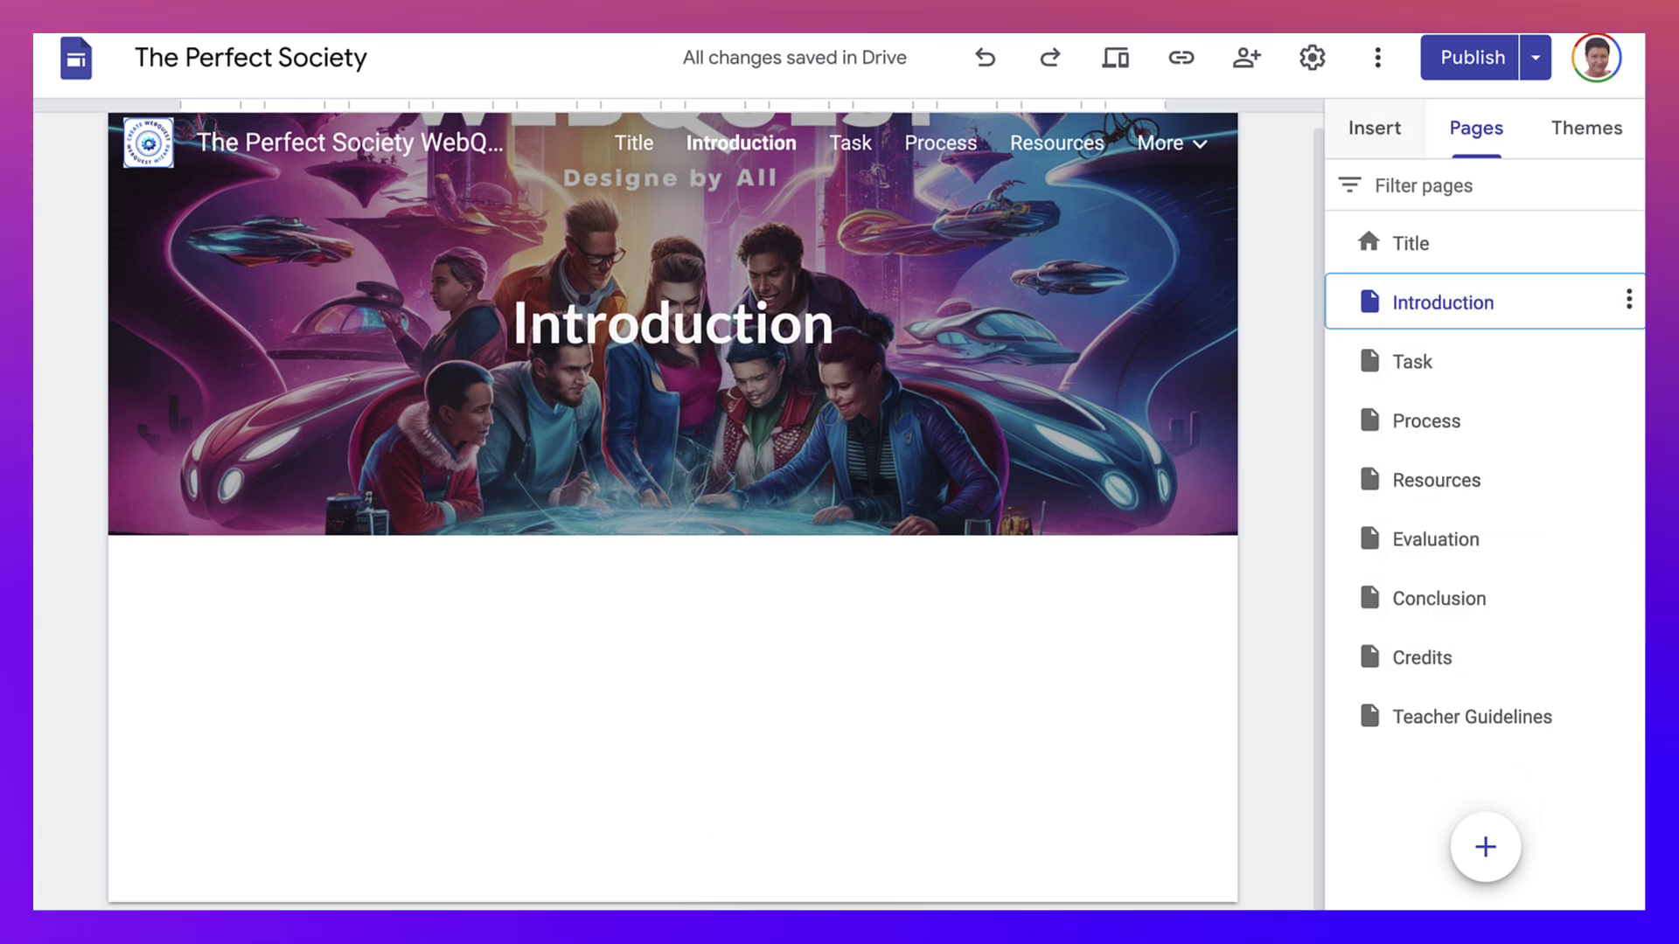
# - Look through the recent Google Drive files available for insertion and close the file browser
pyautogui.click(1374, 128)
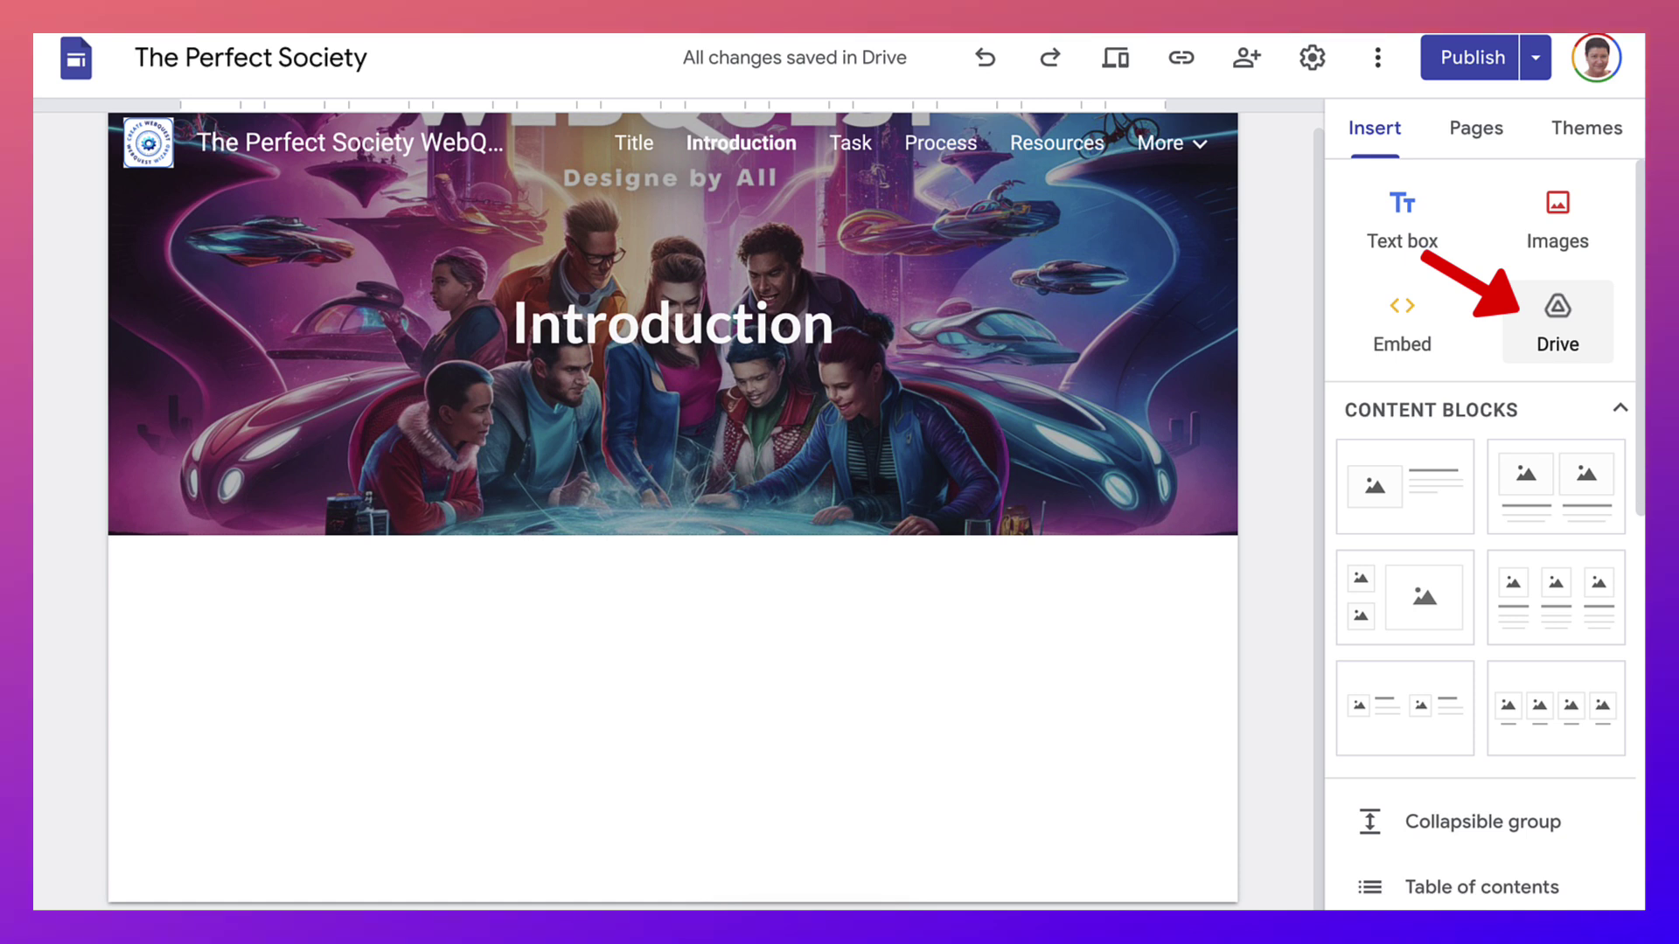
pyautogui.click(1558, 319)
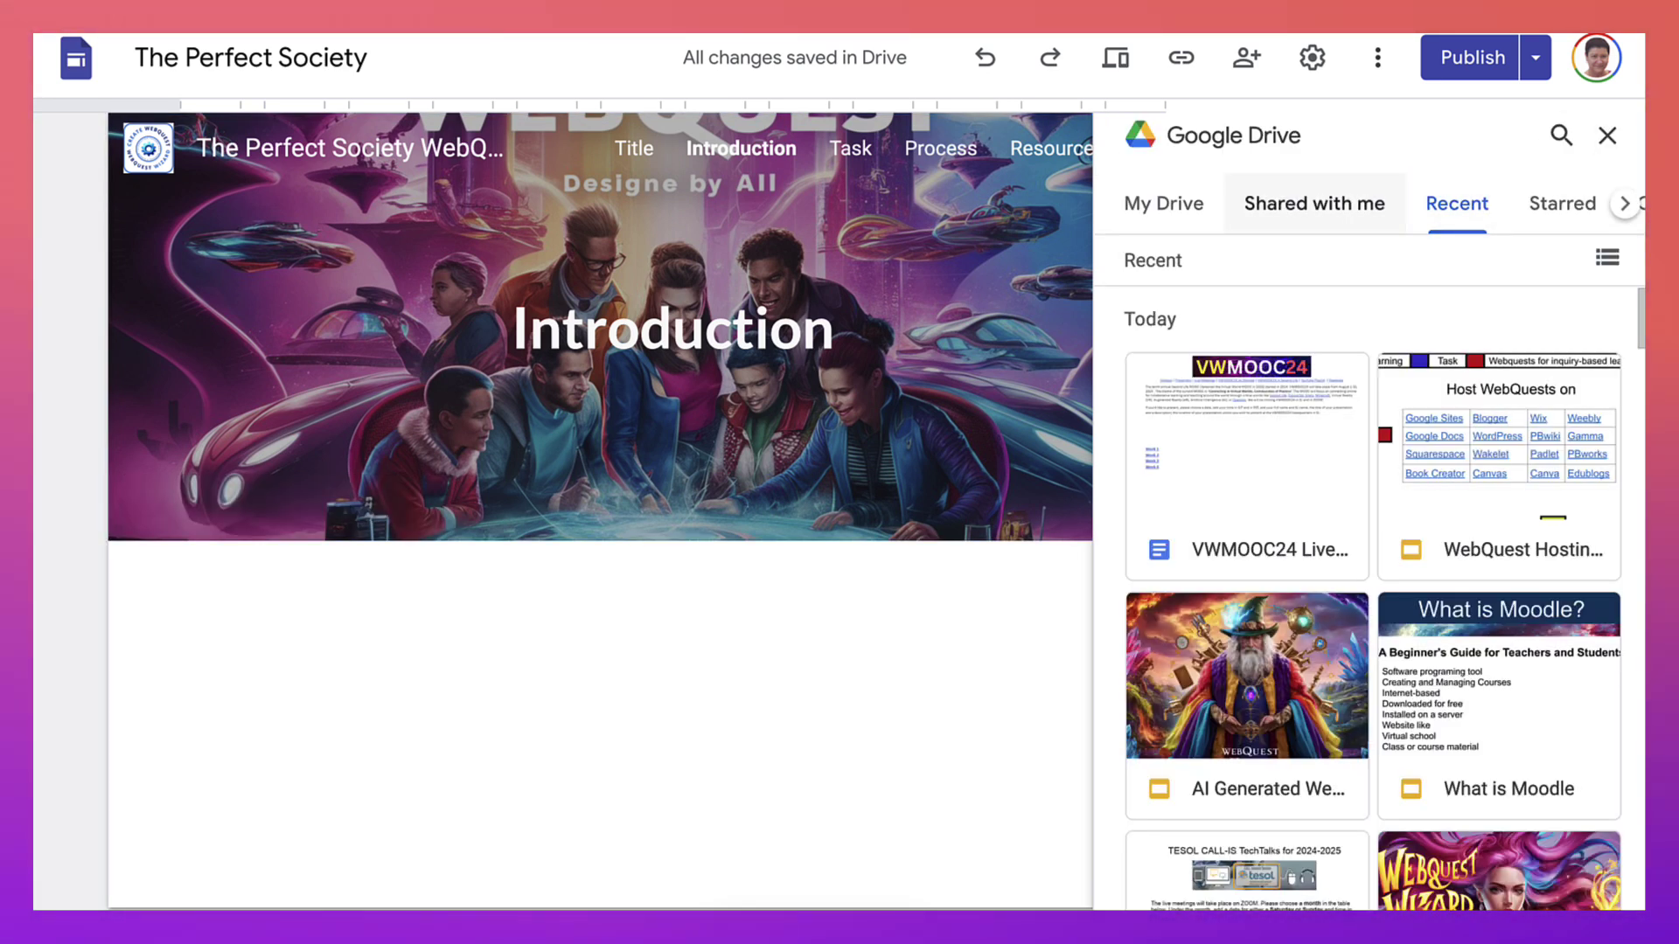
pyautogui.click(1607, 135)
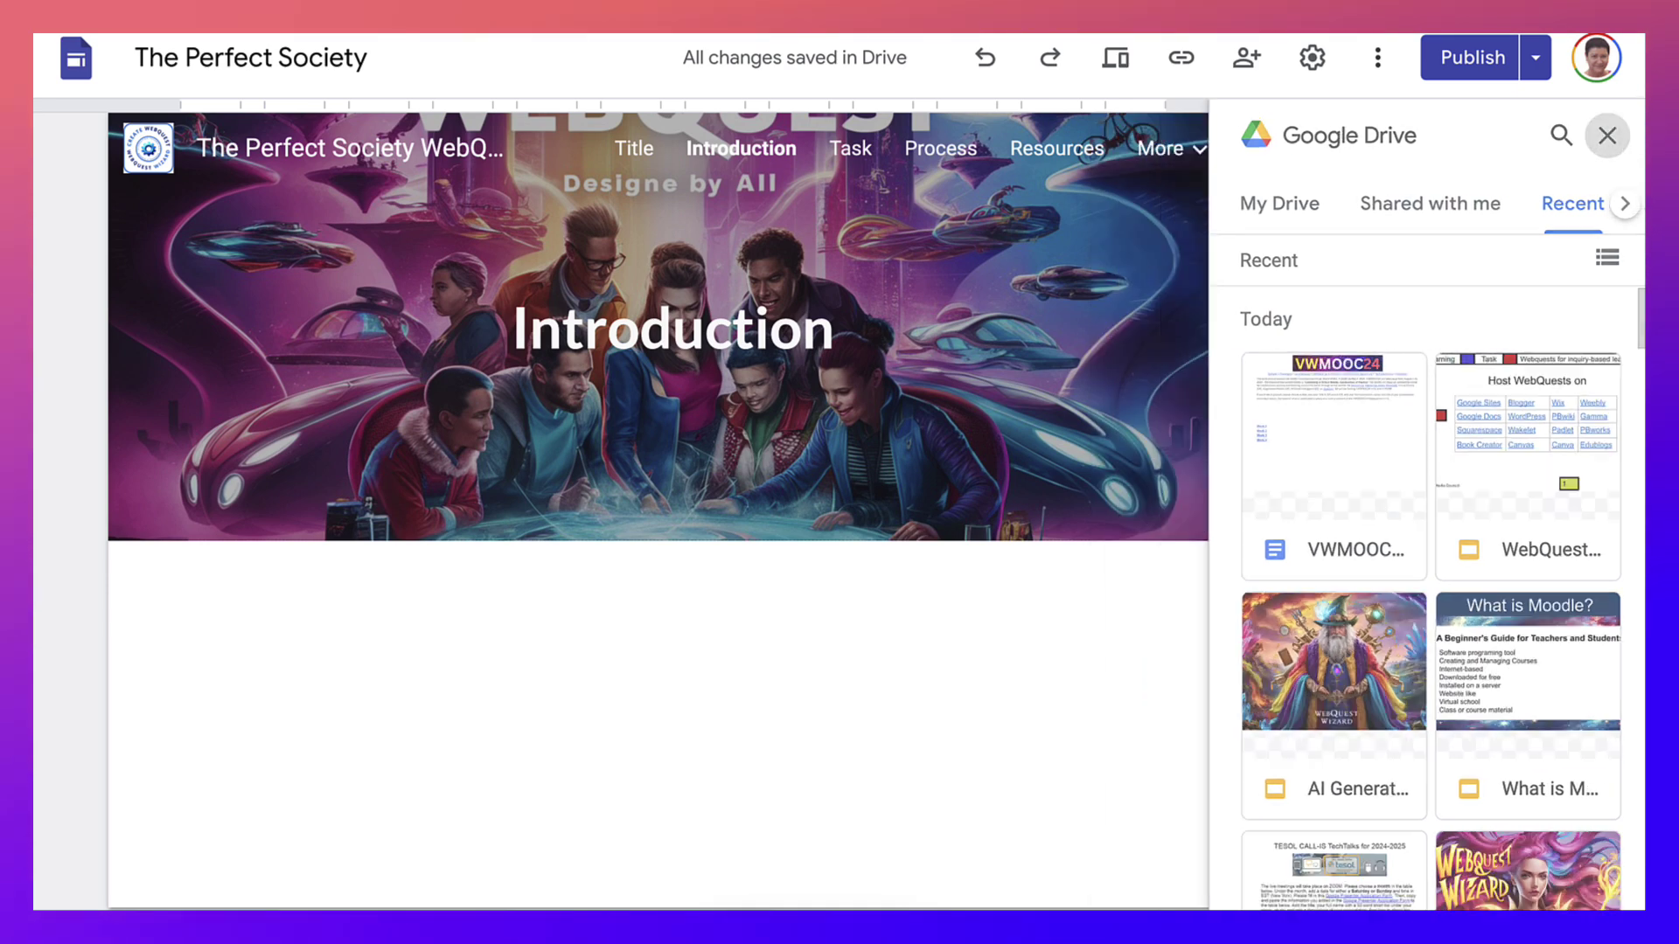
# - Add a text box to the Introduction page, and copy the two Introduction paragraphs from the WebQuest Template document in Google Docs
pyautogui.click(1402, 219)
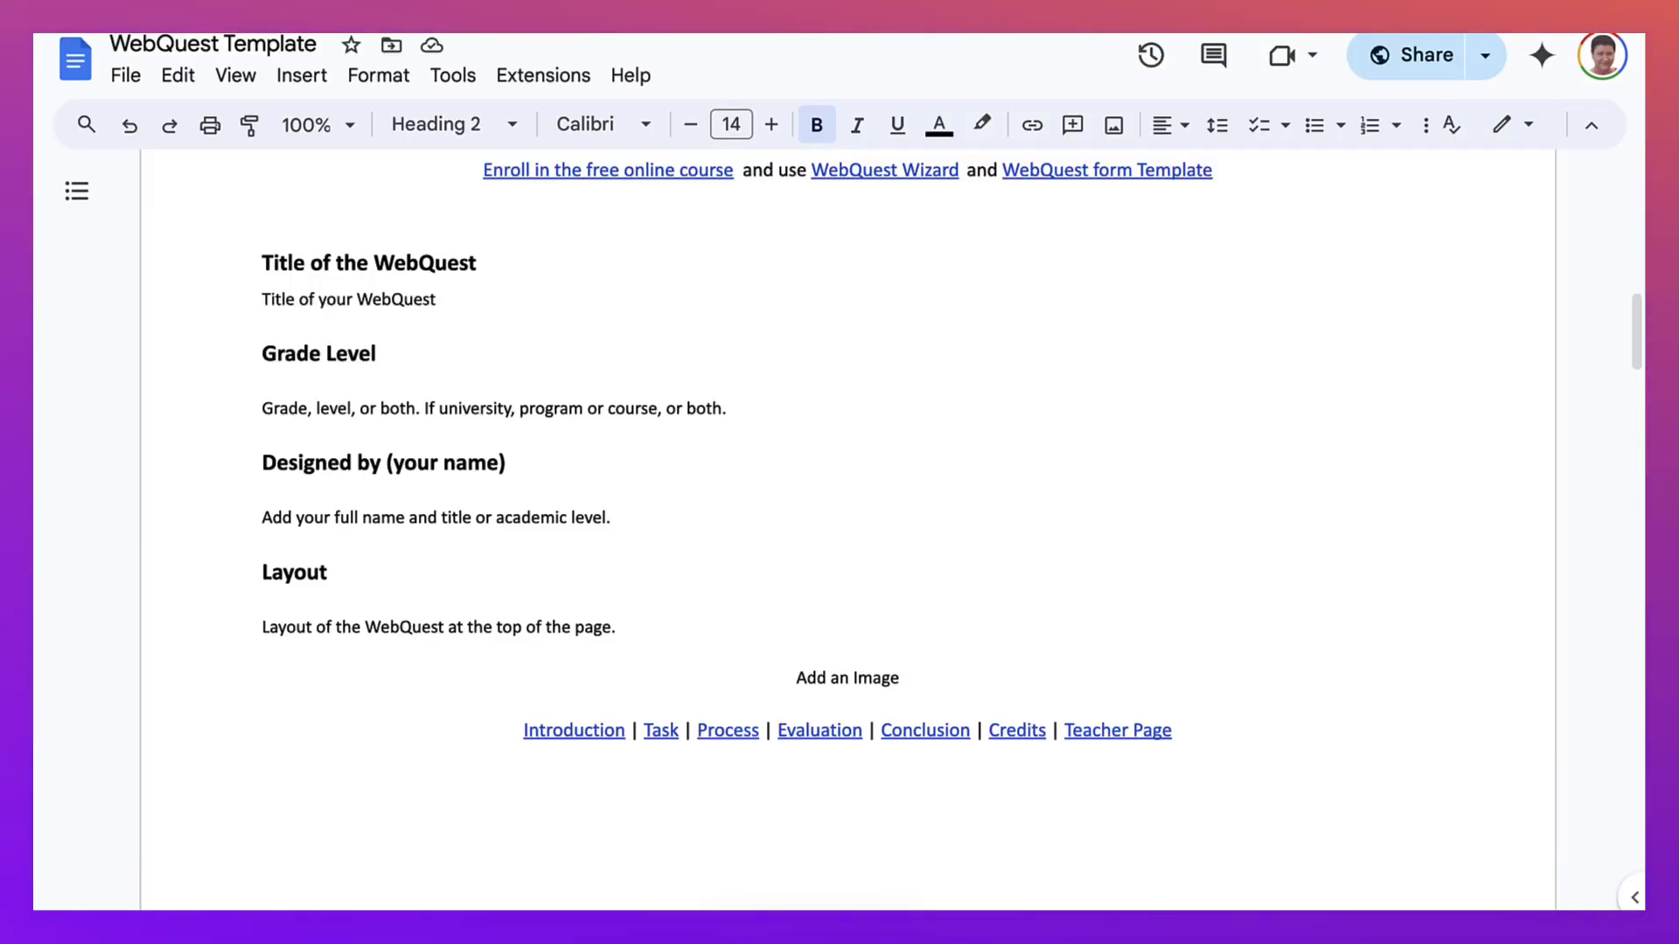
pyautogui.scroll(-8, 849, 525)
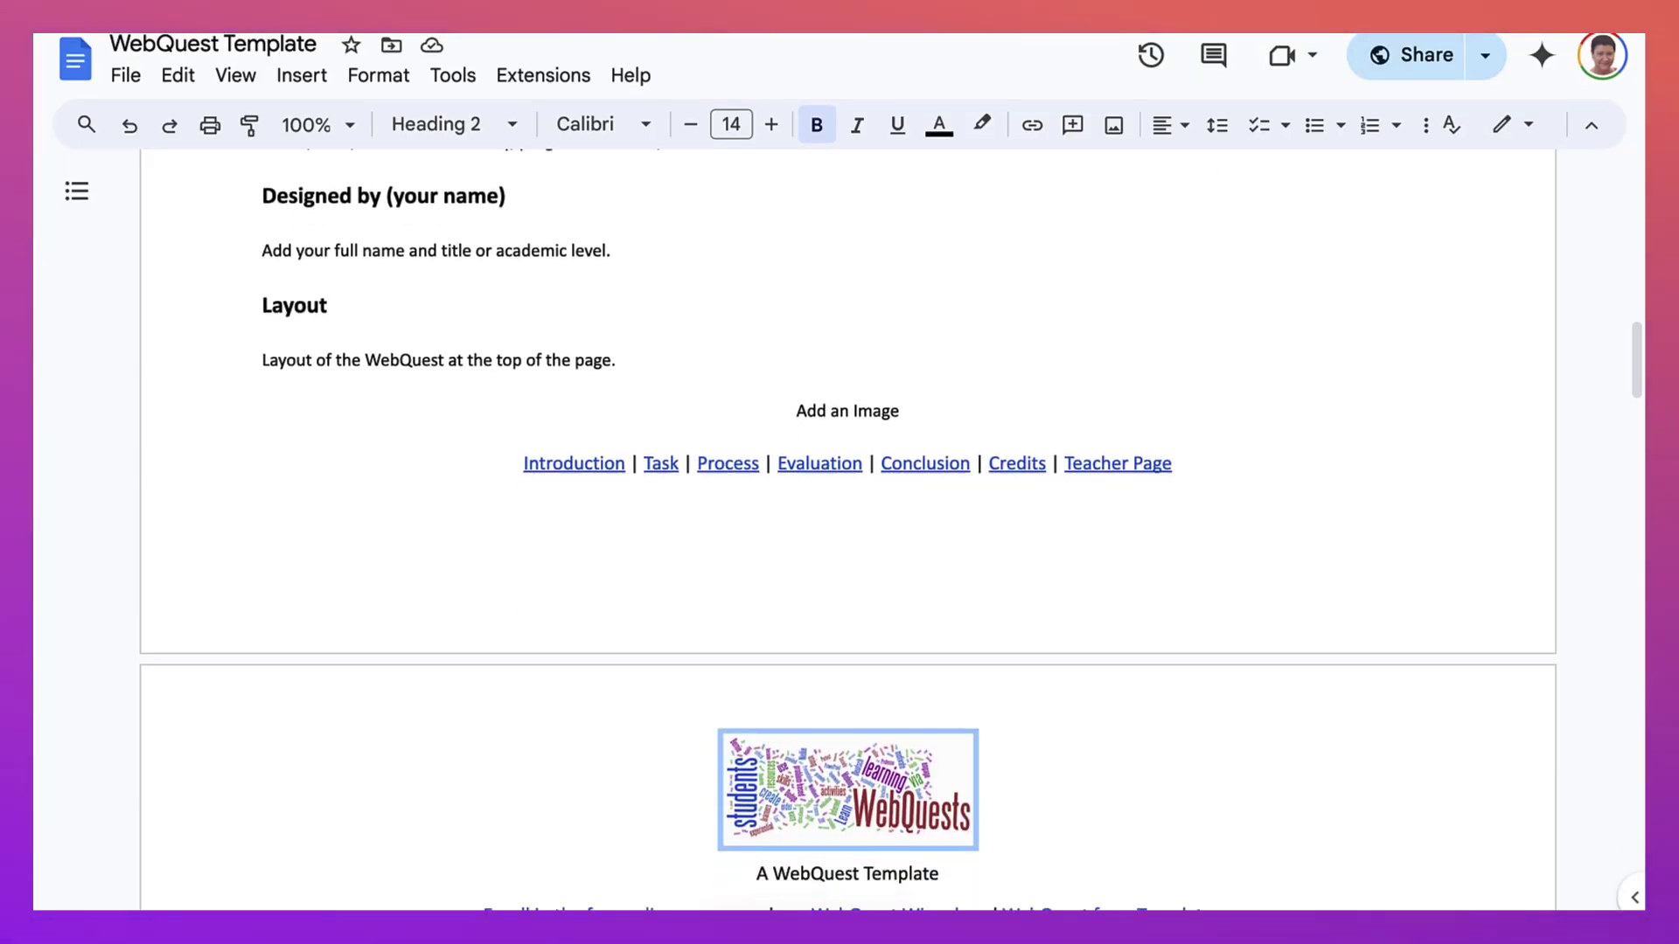
pyautogui.scroll(3, 848, 525)
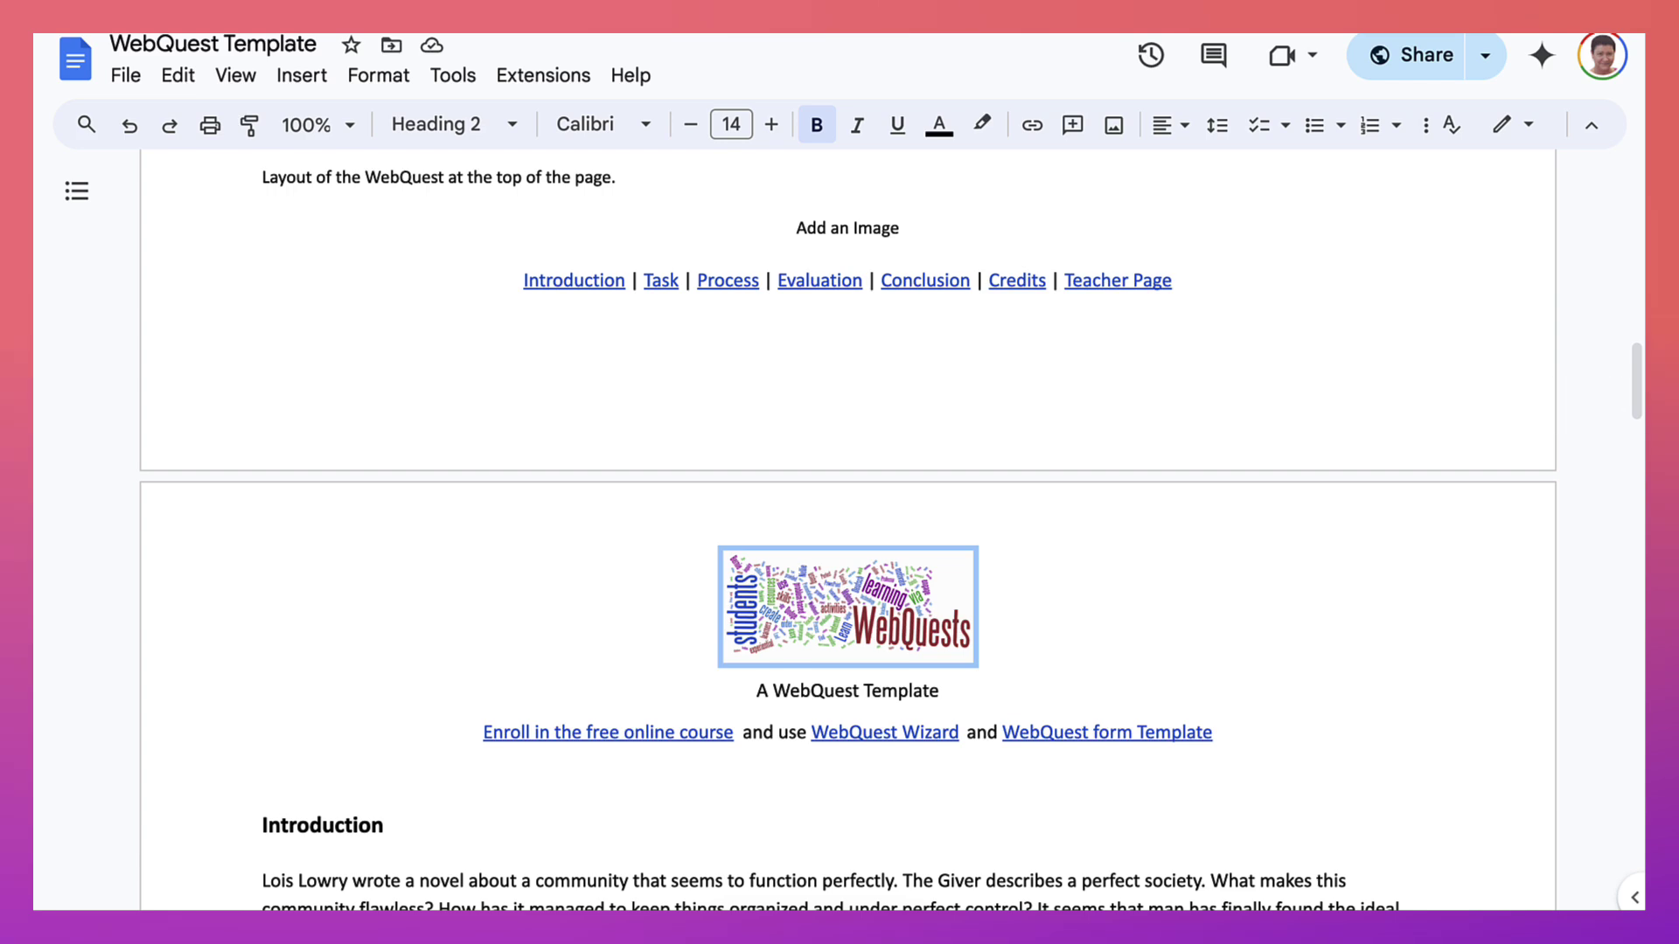
pyautogui.scroll(-5, 848, 525)
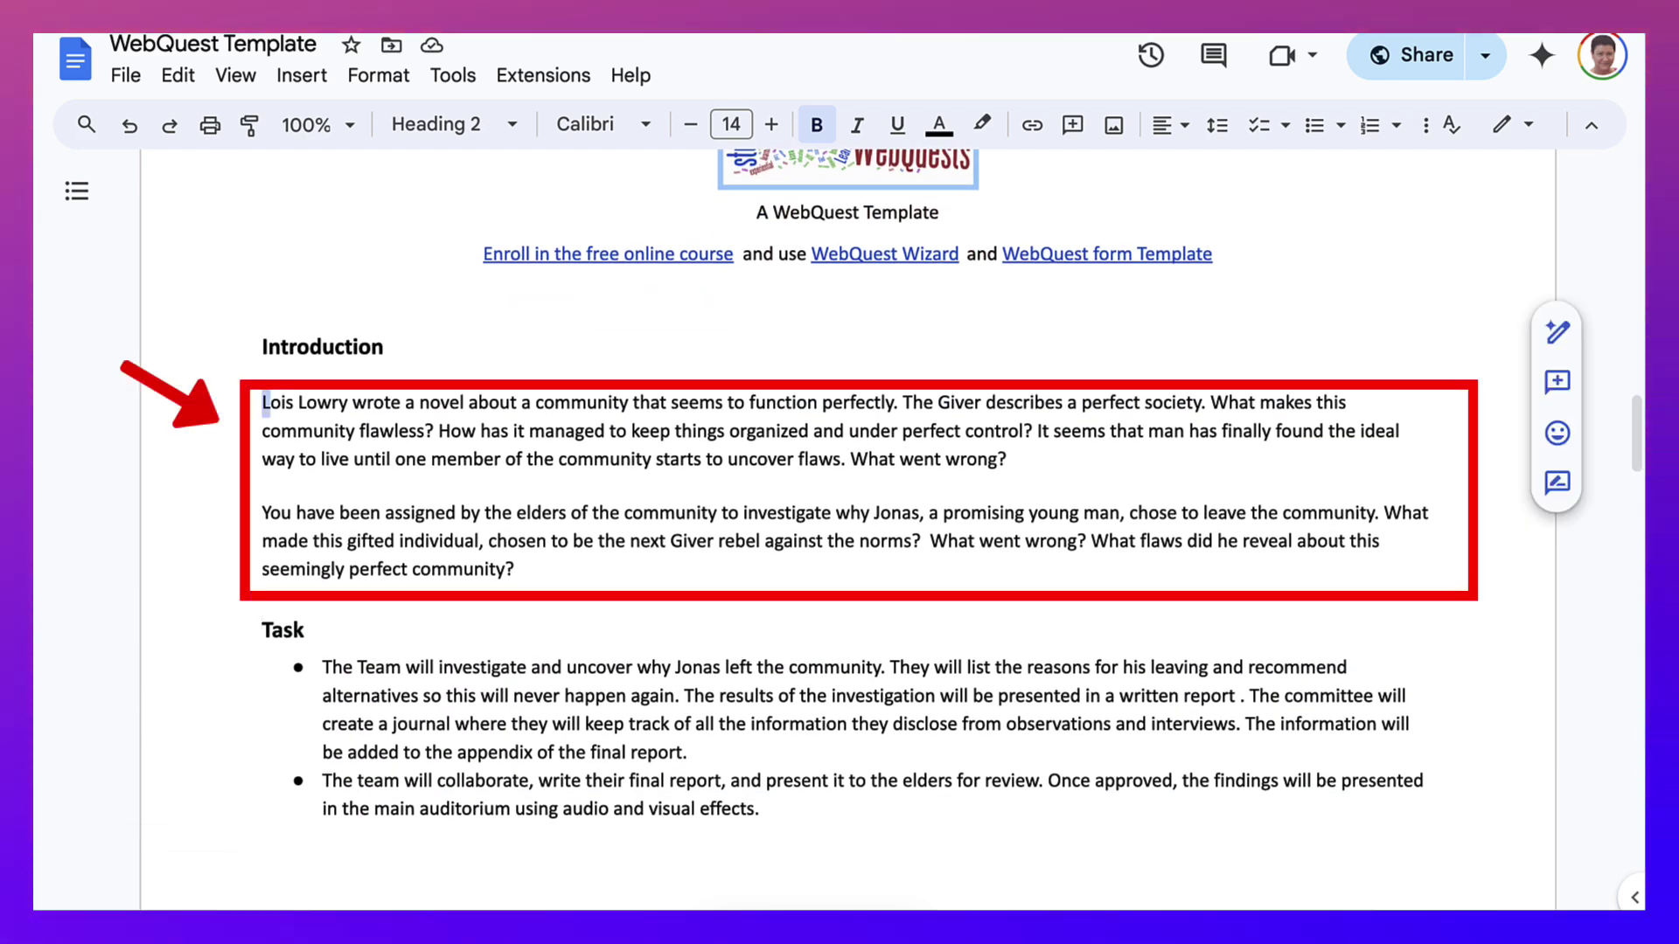
pyautogui.moveTo(262, 402); pyautogui.dragTo(524, 603)
pyautogui.rightClick(594, 543)
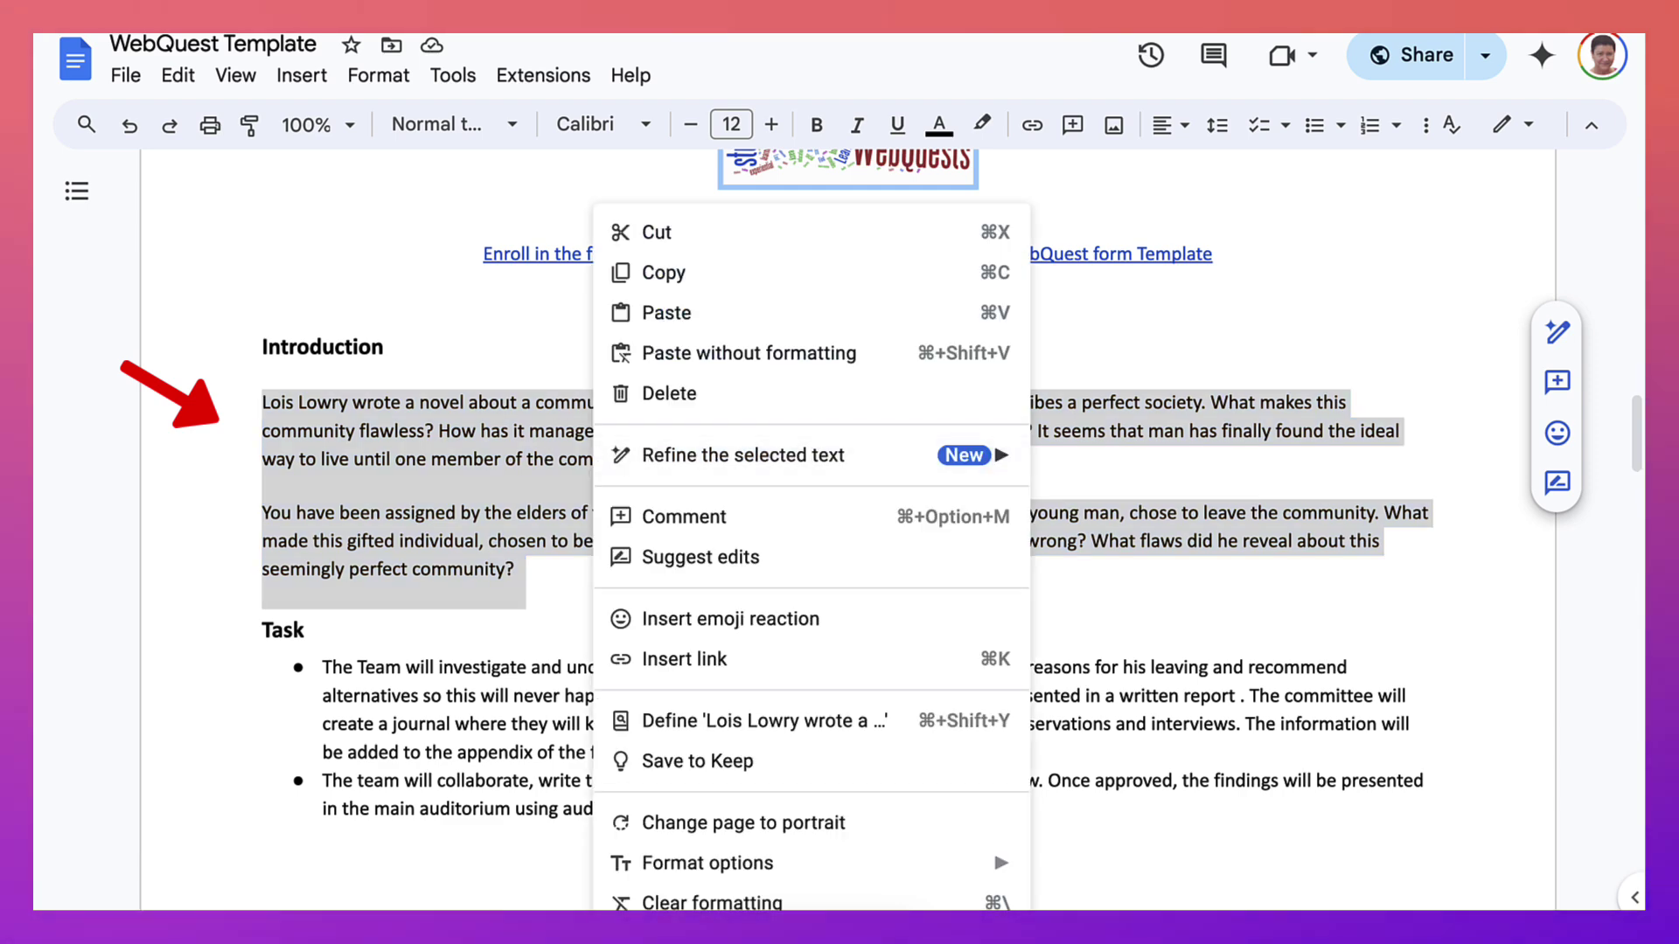
pyautogui.click(664, 272)
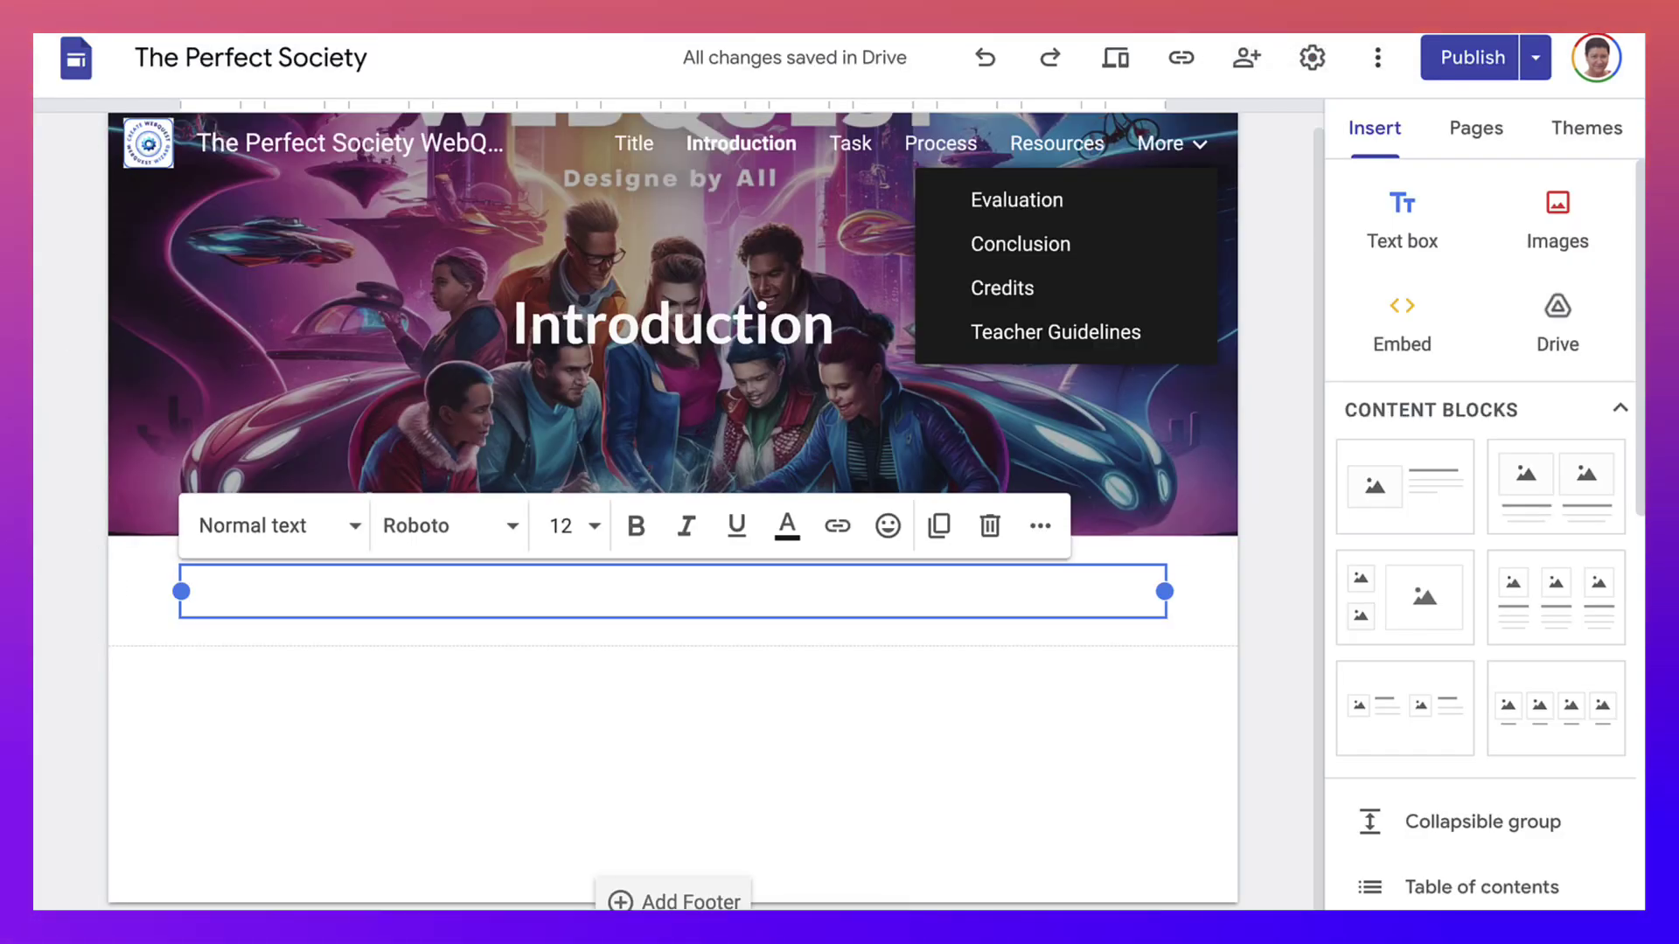
# - Paste the copied text into the Introduction page's text box in Google Sites and add a blank line between the two paragraphs
pyautogui.hotkey('ctrl', 'v')
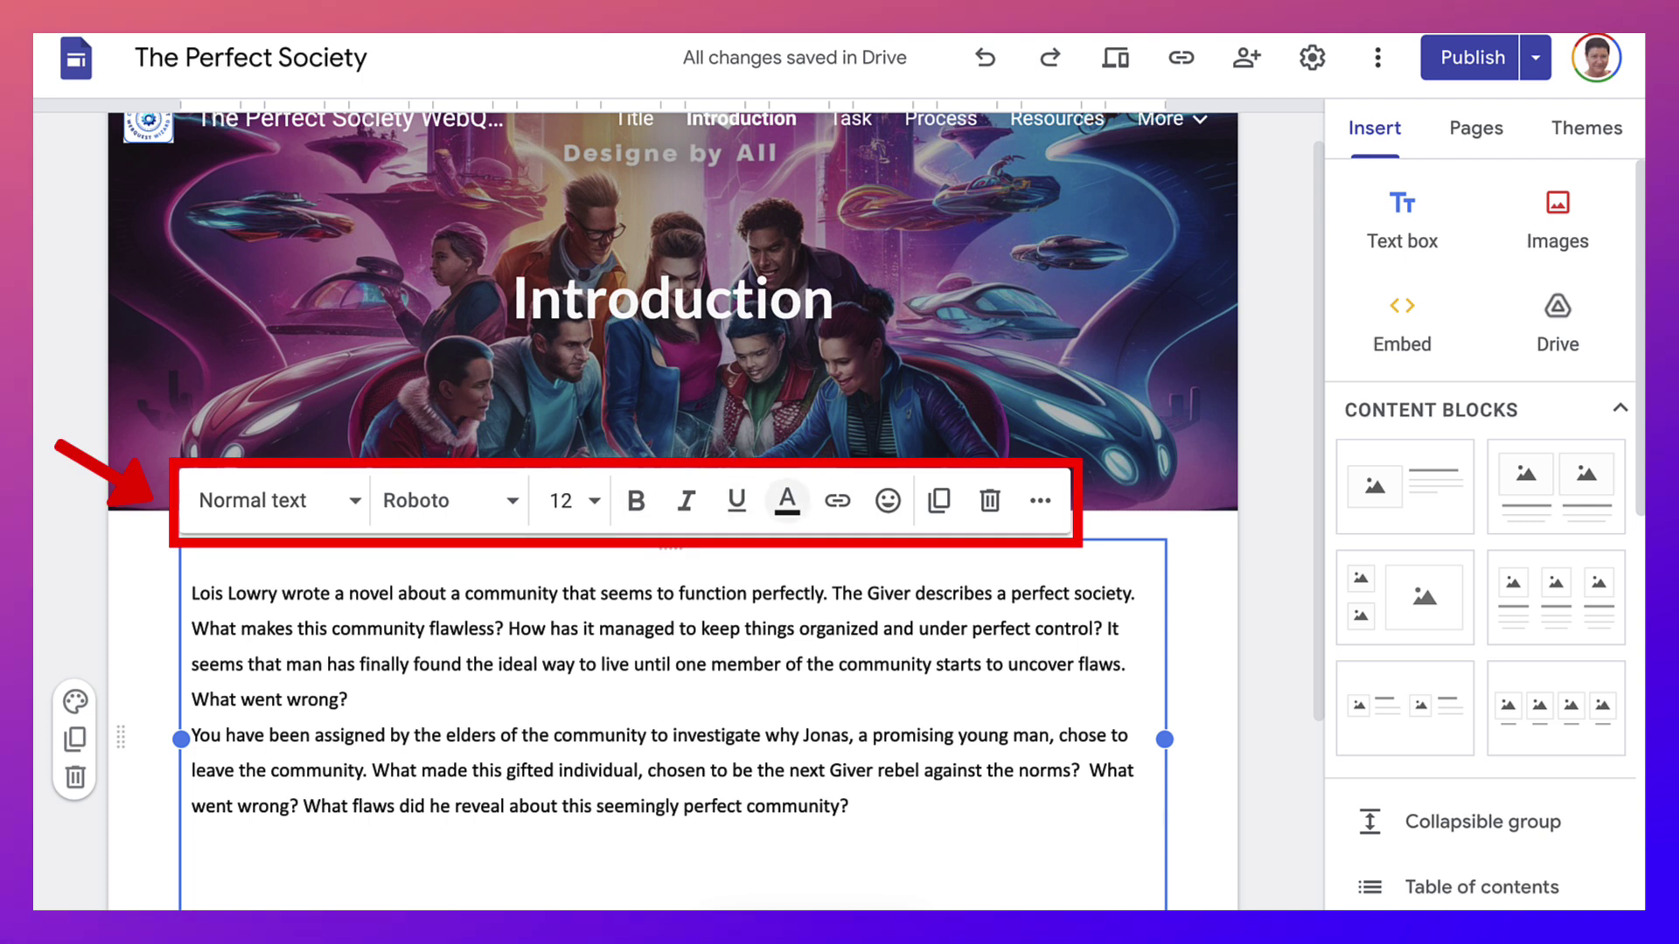
pyautogui.click(348, 699)
pyautogui.press('Return')
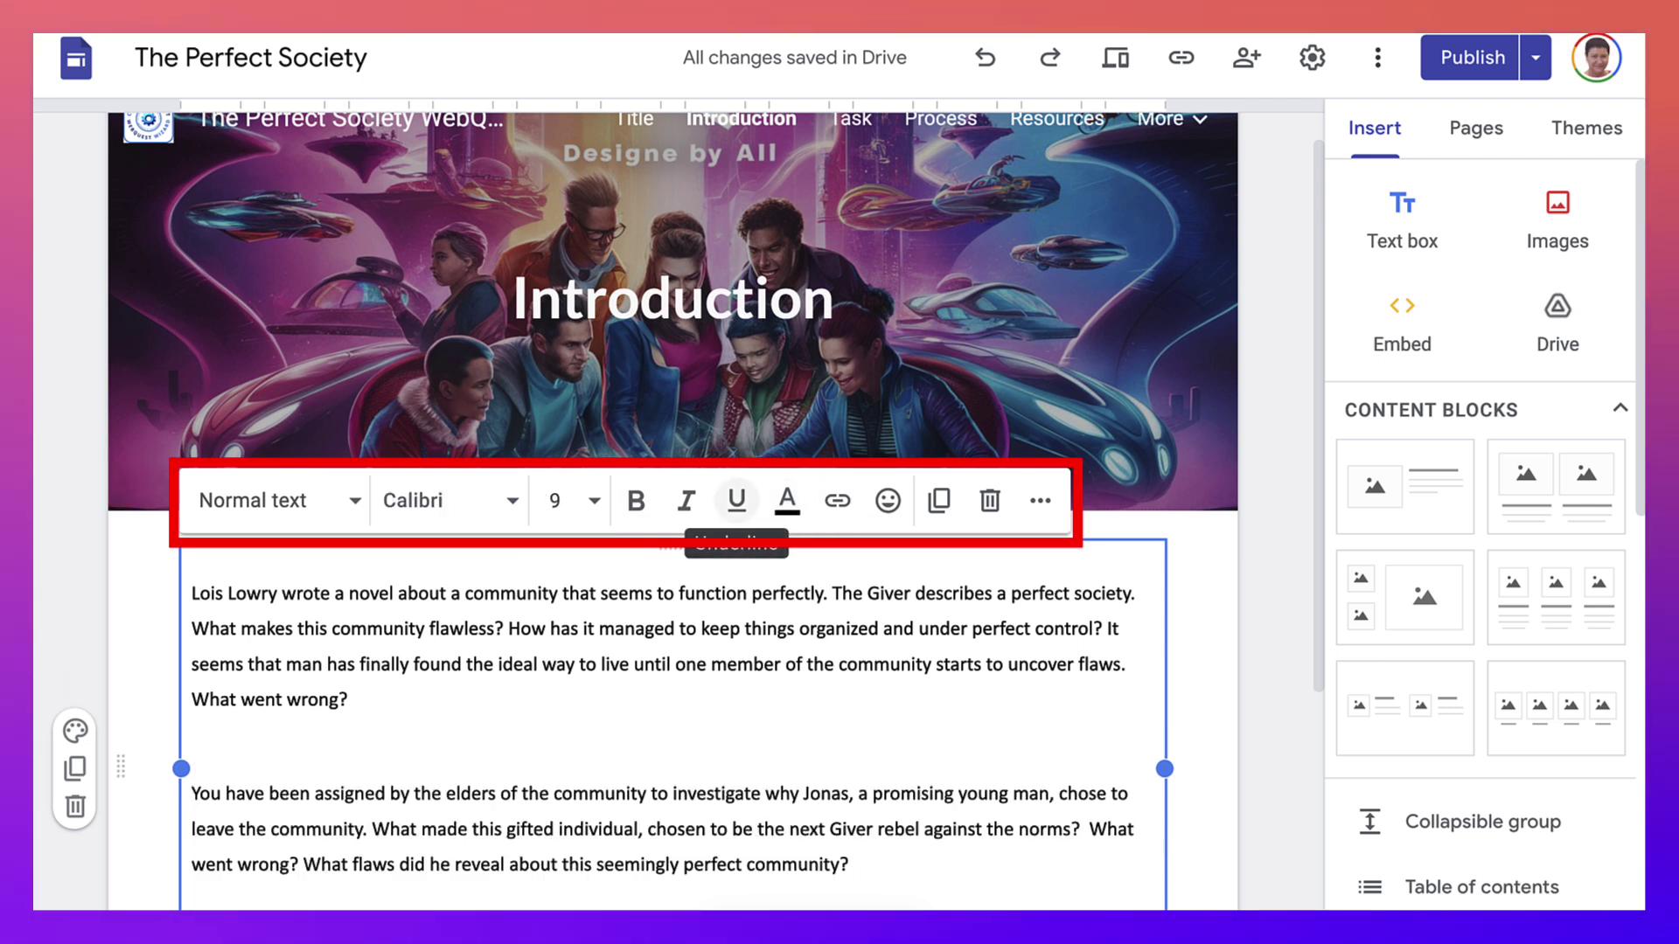
# - Examine the additional text formatting options and the insertable elements such as collapsible group, image carousel and button
pyautogui.click(1040, 500)
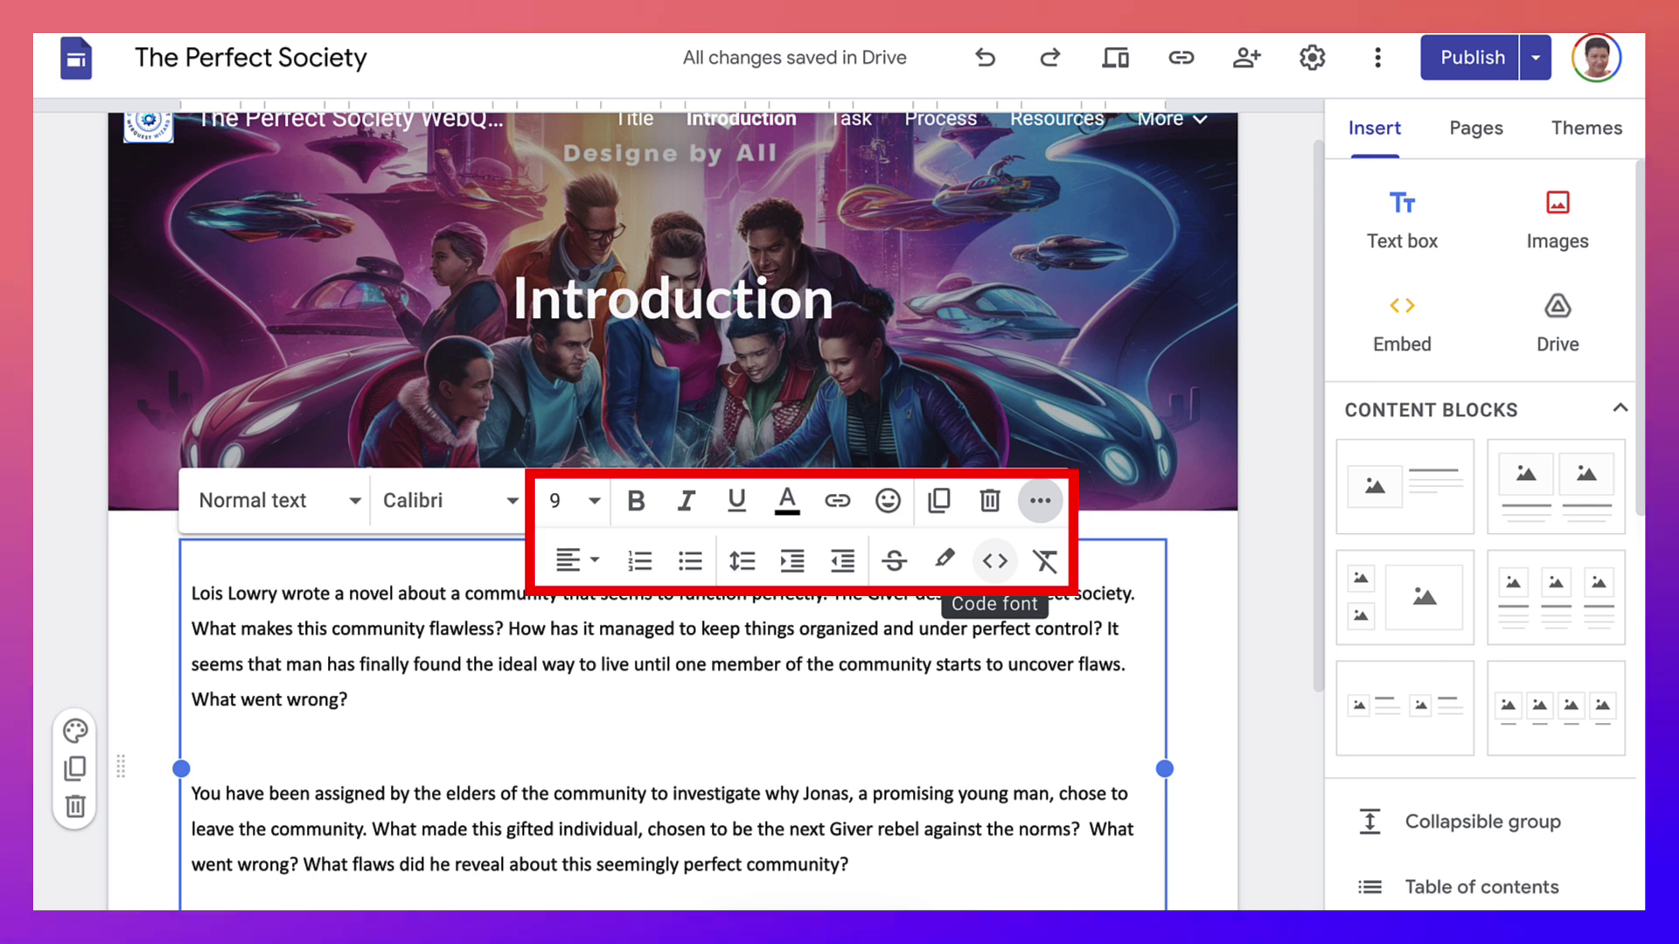
pyautogui.press('Escape')
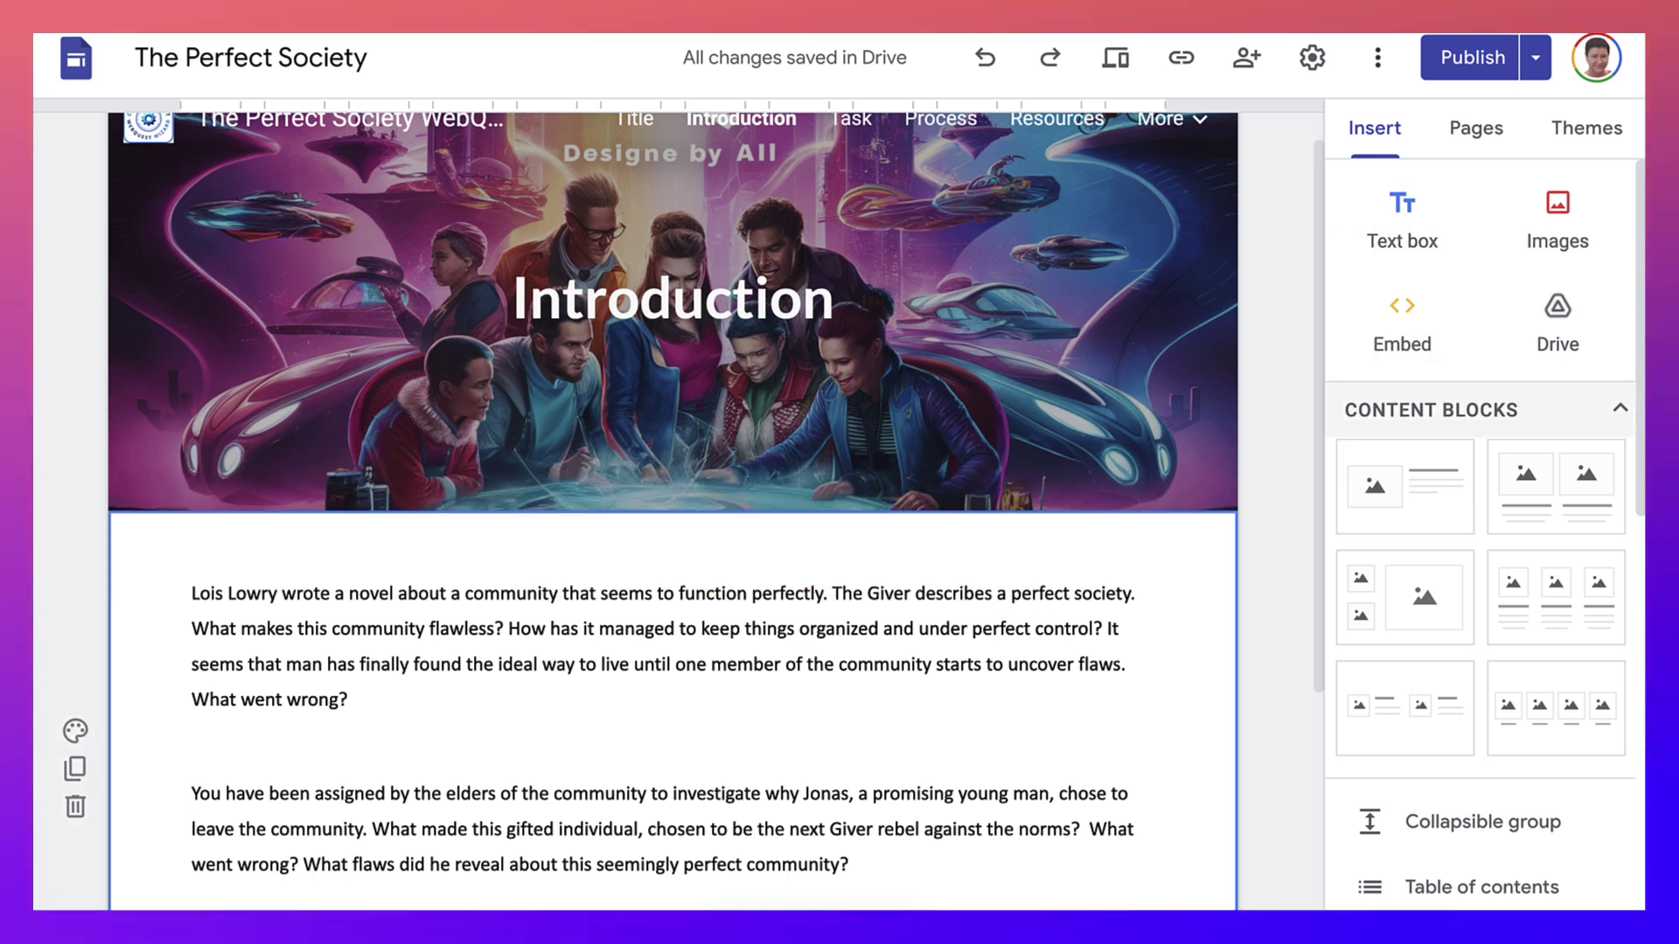
pyautogui.scroll(-2, 1482, 525)
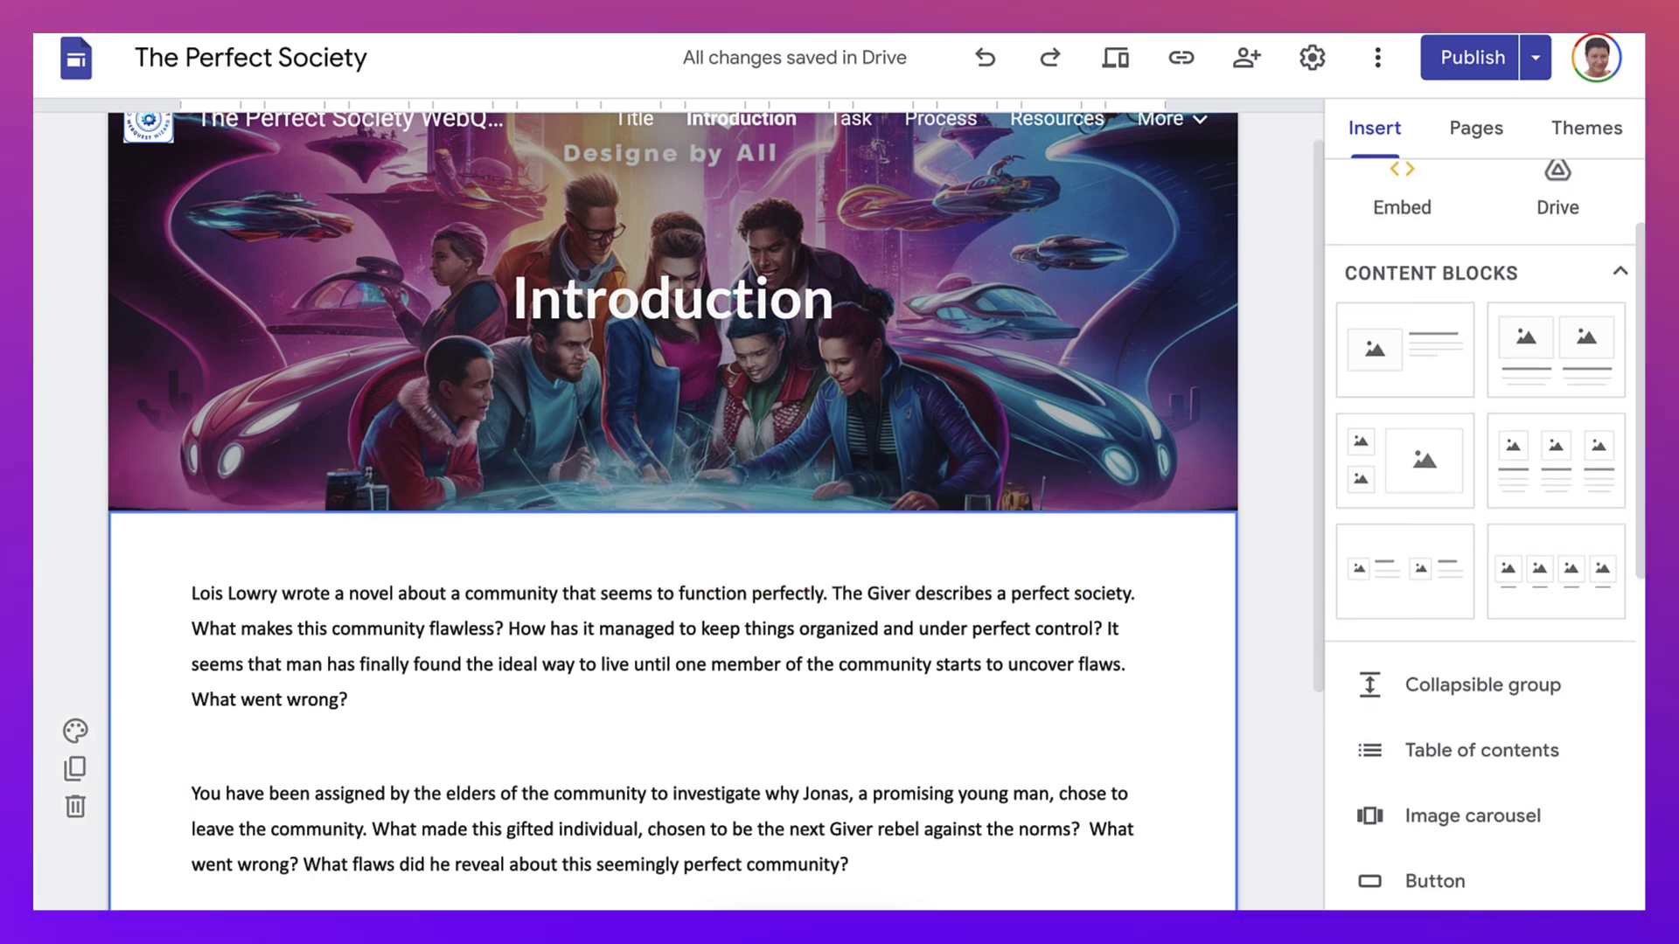
pyautogui.scroll(-3, 1478, 612)
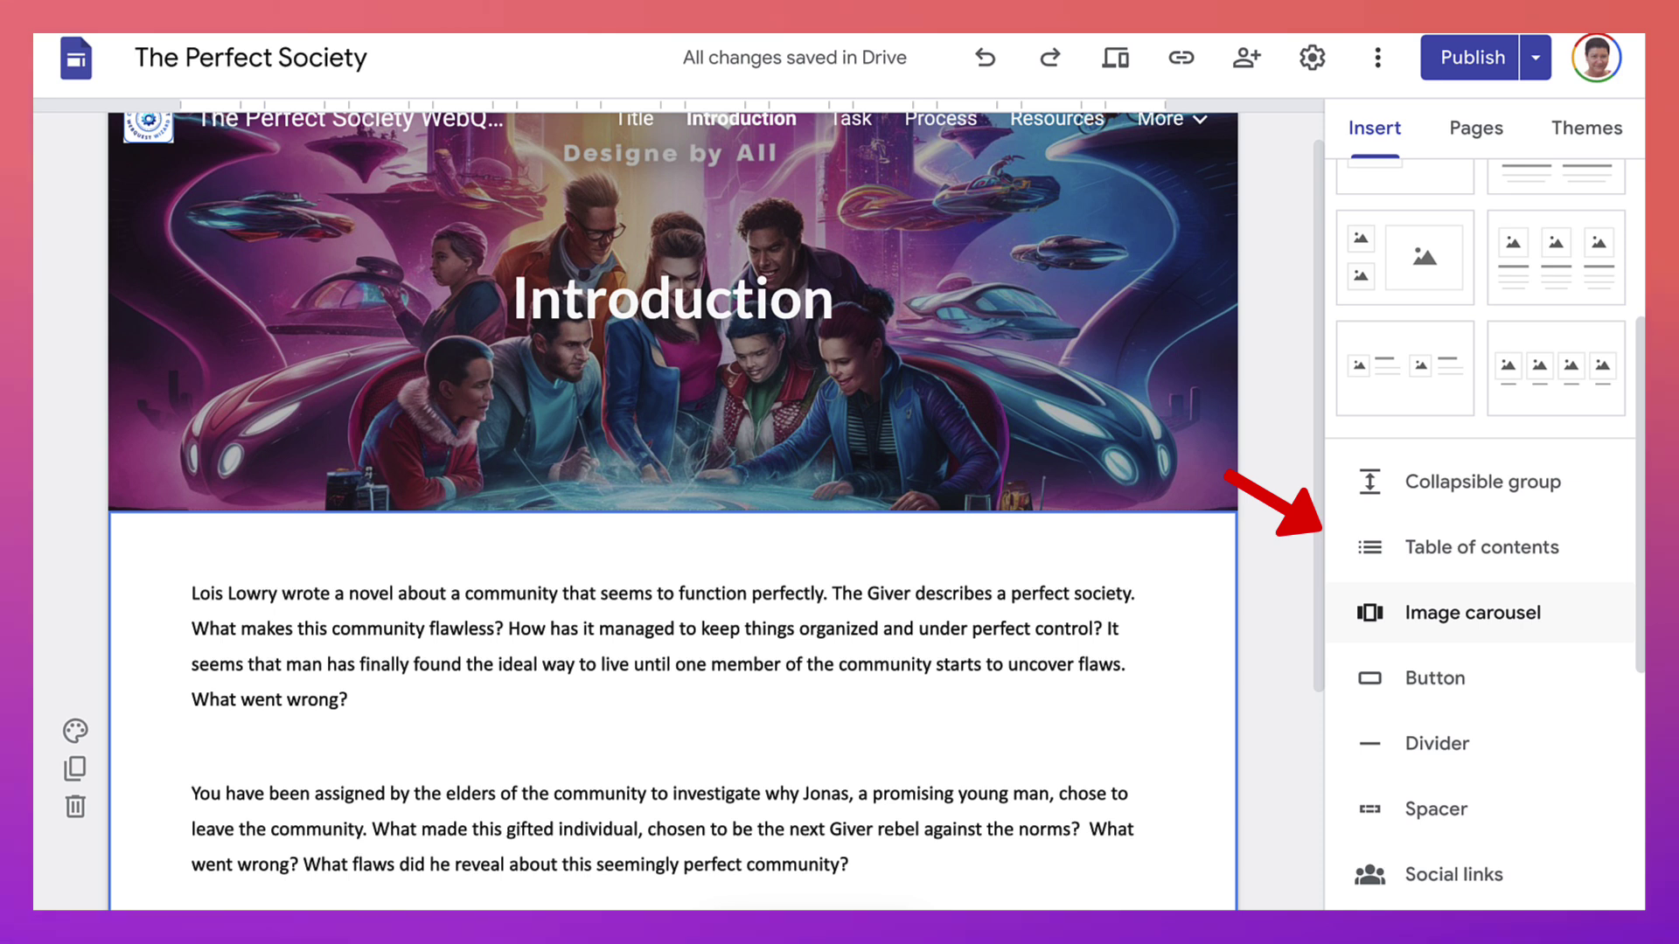
# - Look through the remaining insertable elements, including divider, spacer, social links, placeholder, YouTube, Calendar, Map, Docs, Slides, Sheets and Forms
pyautogui.scroll(-2, 1482, 533)
pyautogui.scroll(-2, 1477, 617)
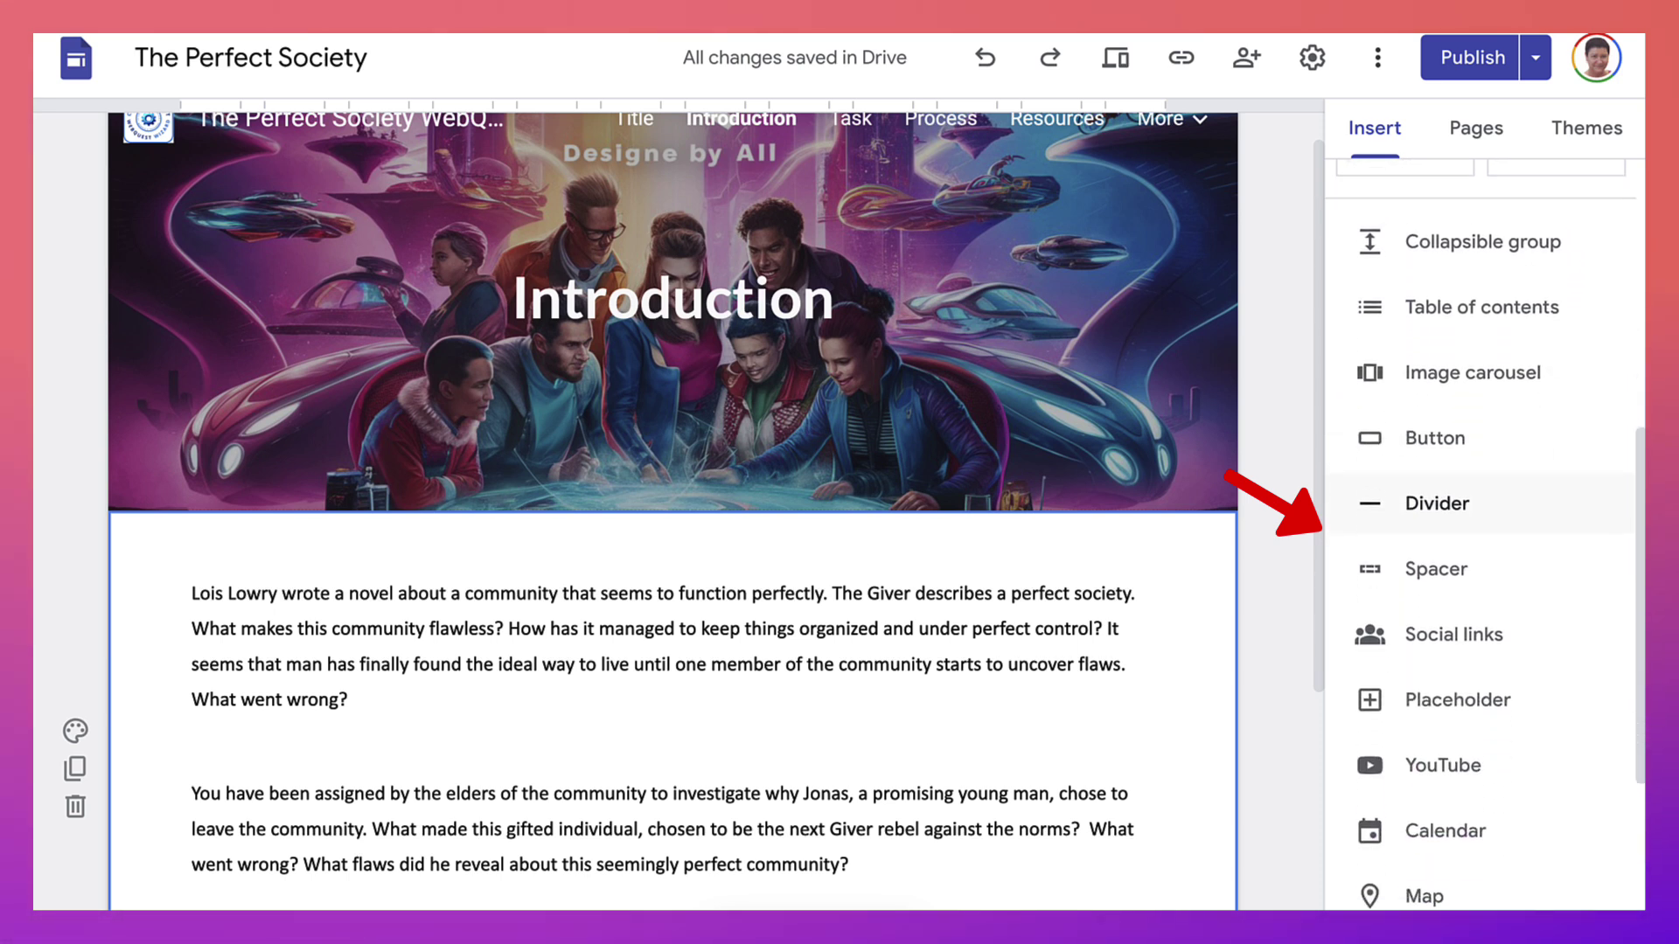
pyautogui.scroll(-2, 1478, 616)
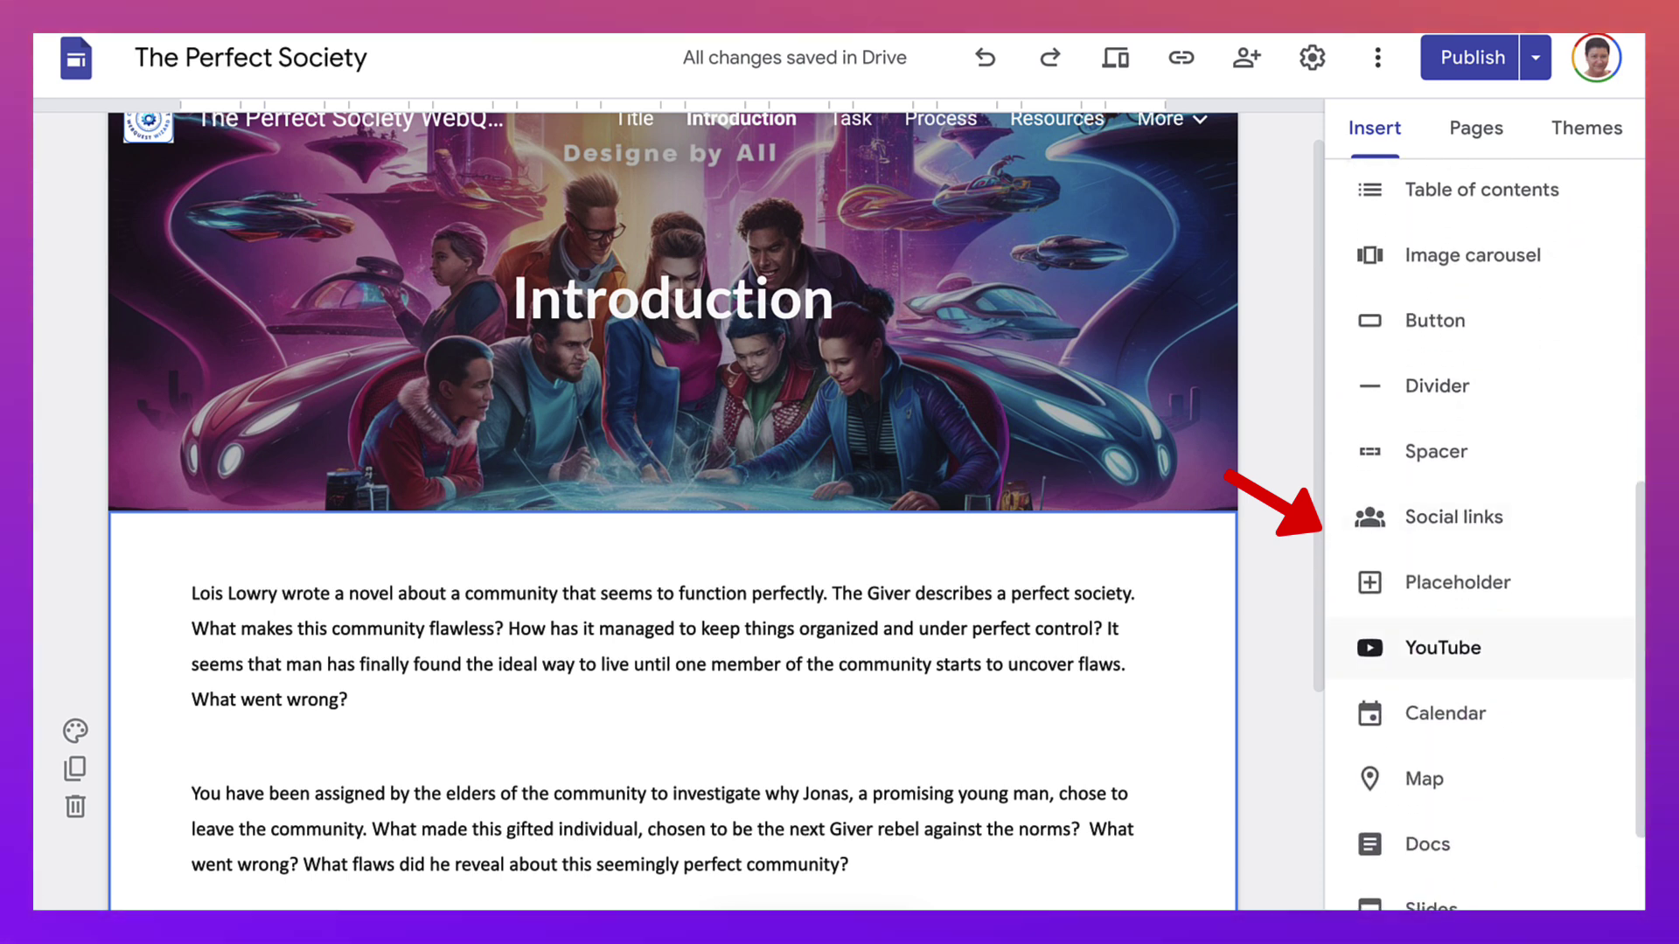
pyautogui.scroll(-2, 1478, 619)
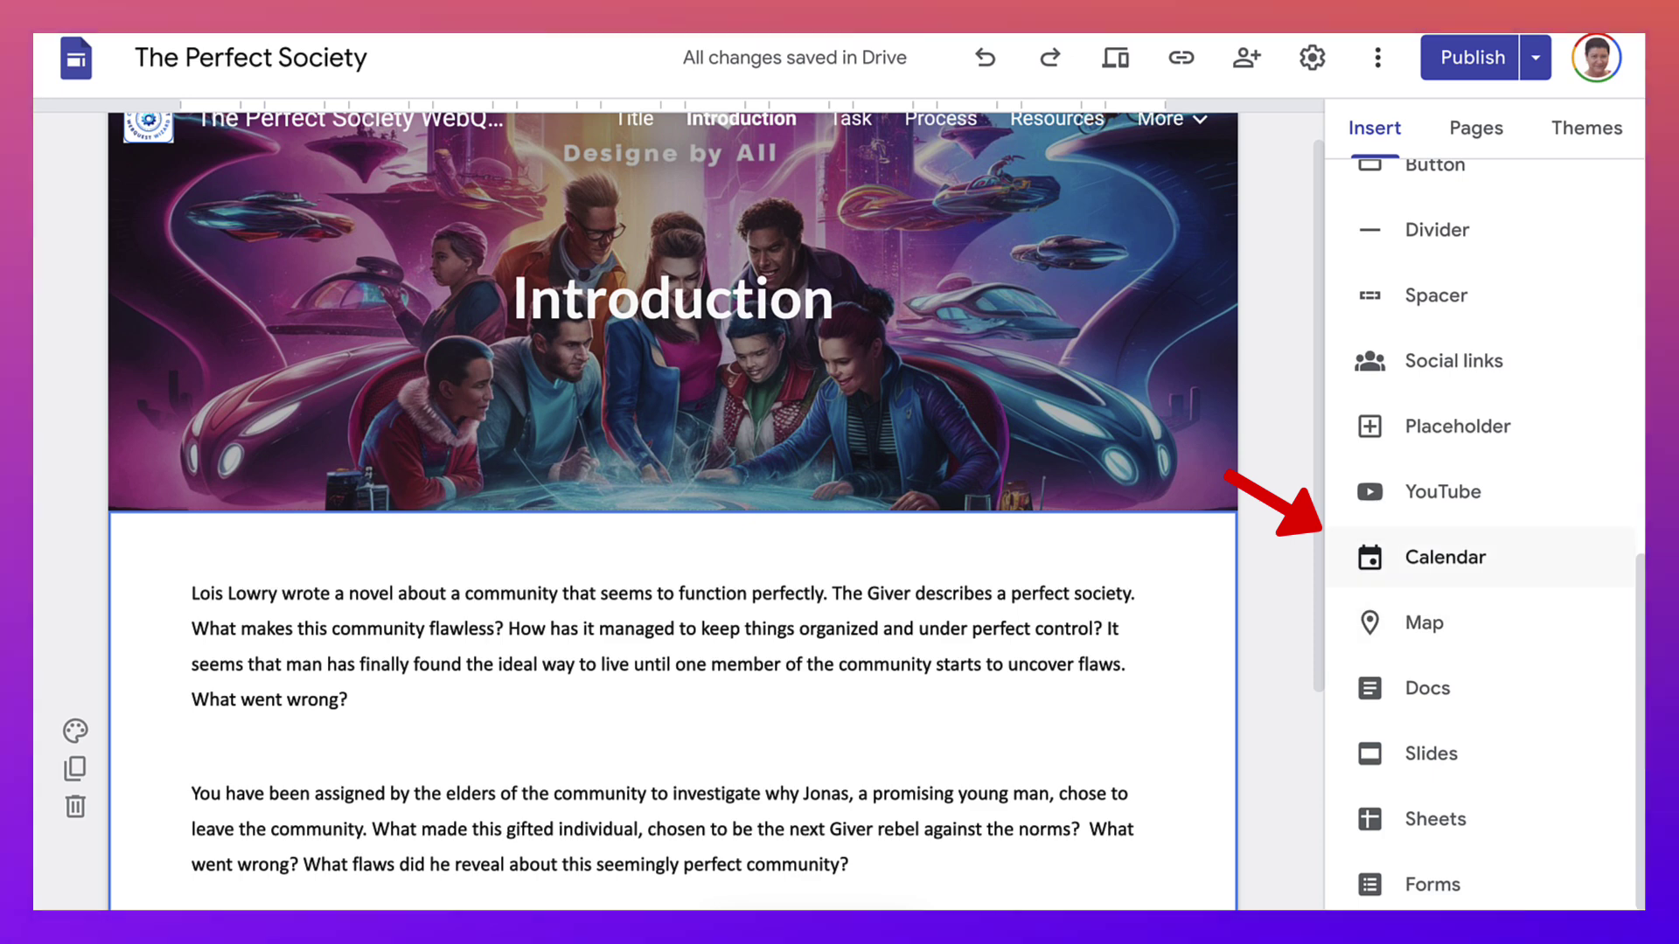
pyautogui.scroll(-1, 1478, 640)
pyautogui.scroll(10, 1478, 612)
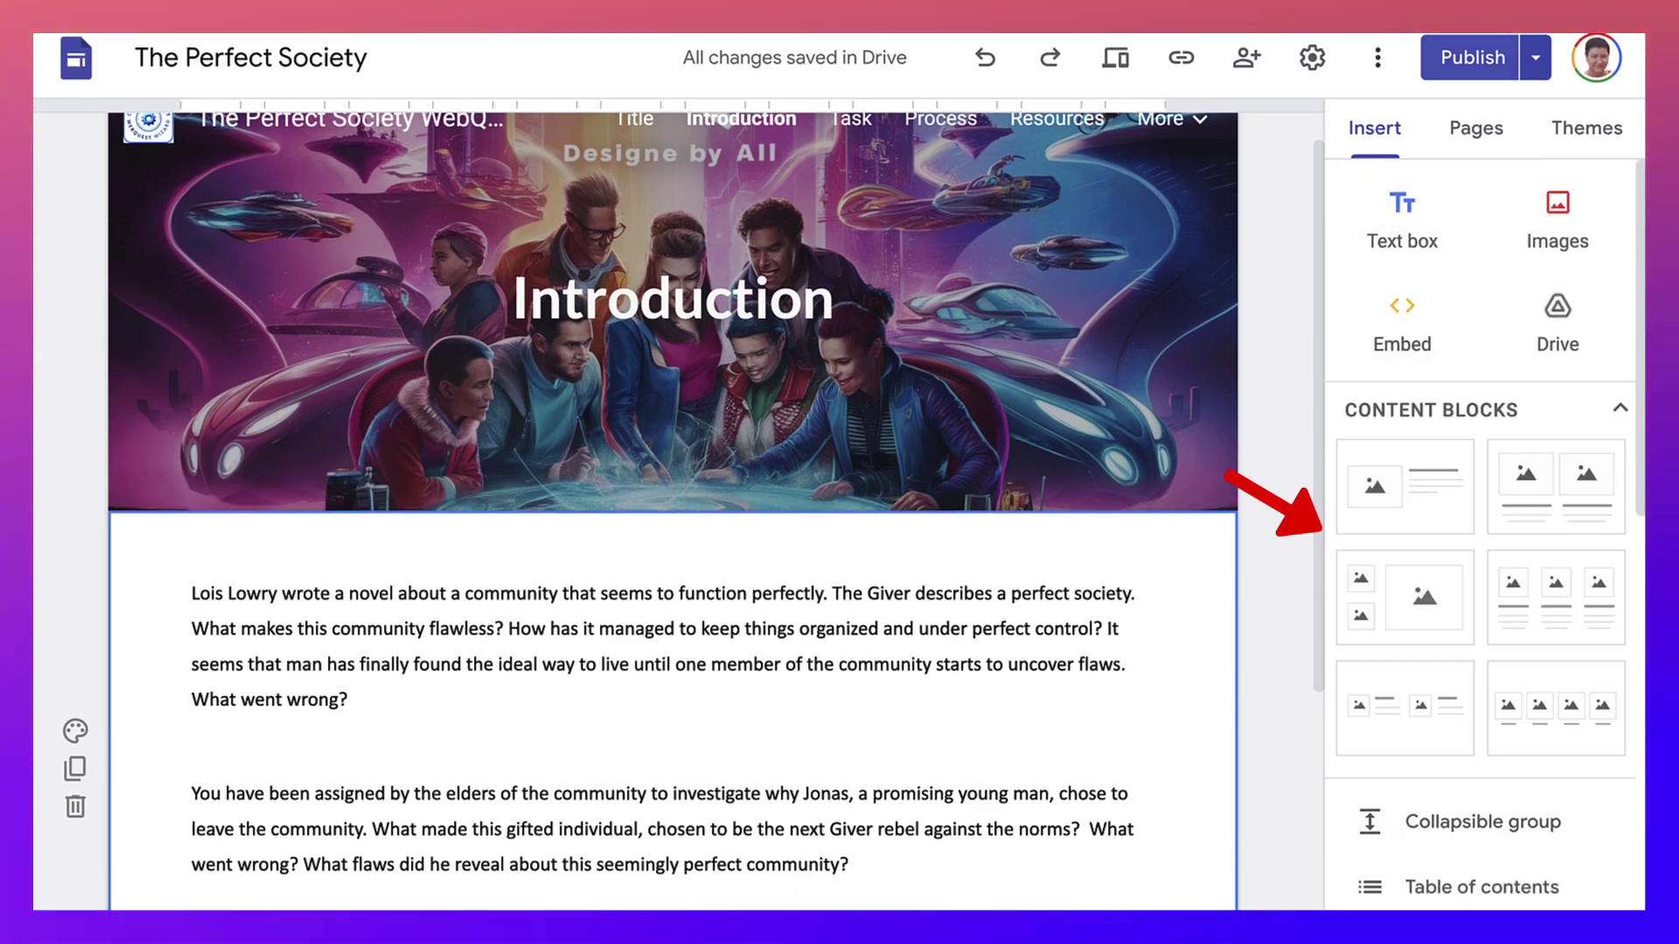
# - Open the published version of the site to view the live Introduction page
pyautogui.click(1535, 58)
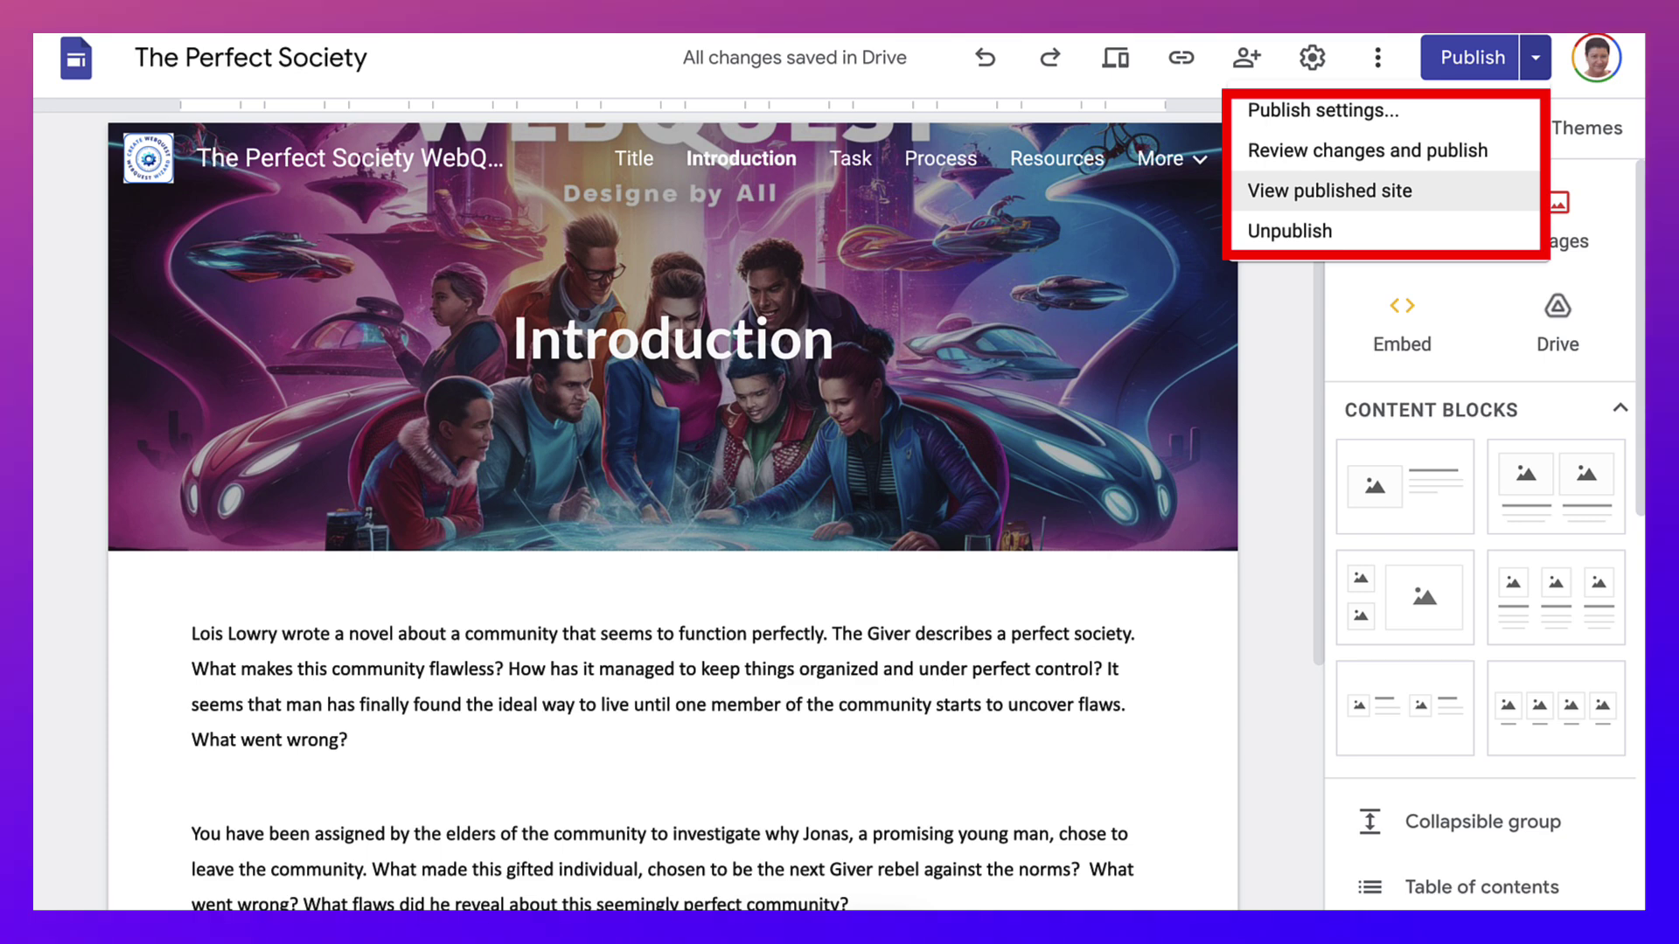
pyautogui.click(1329, 190)
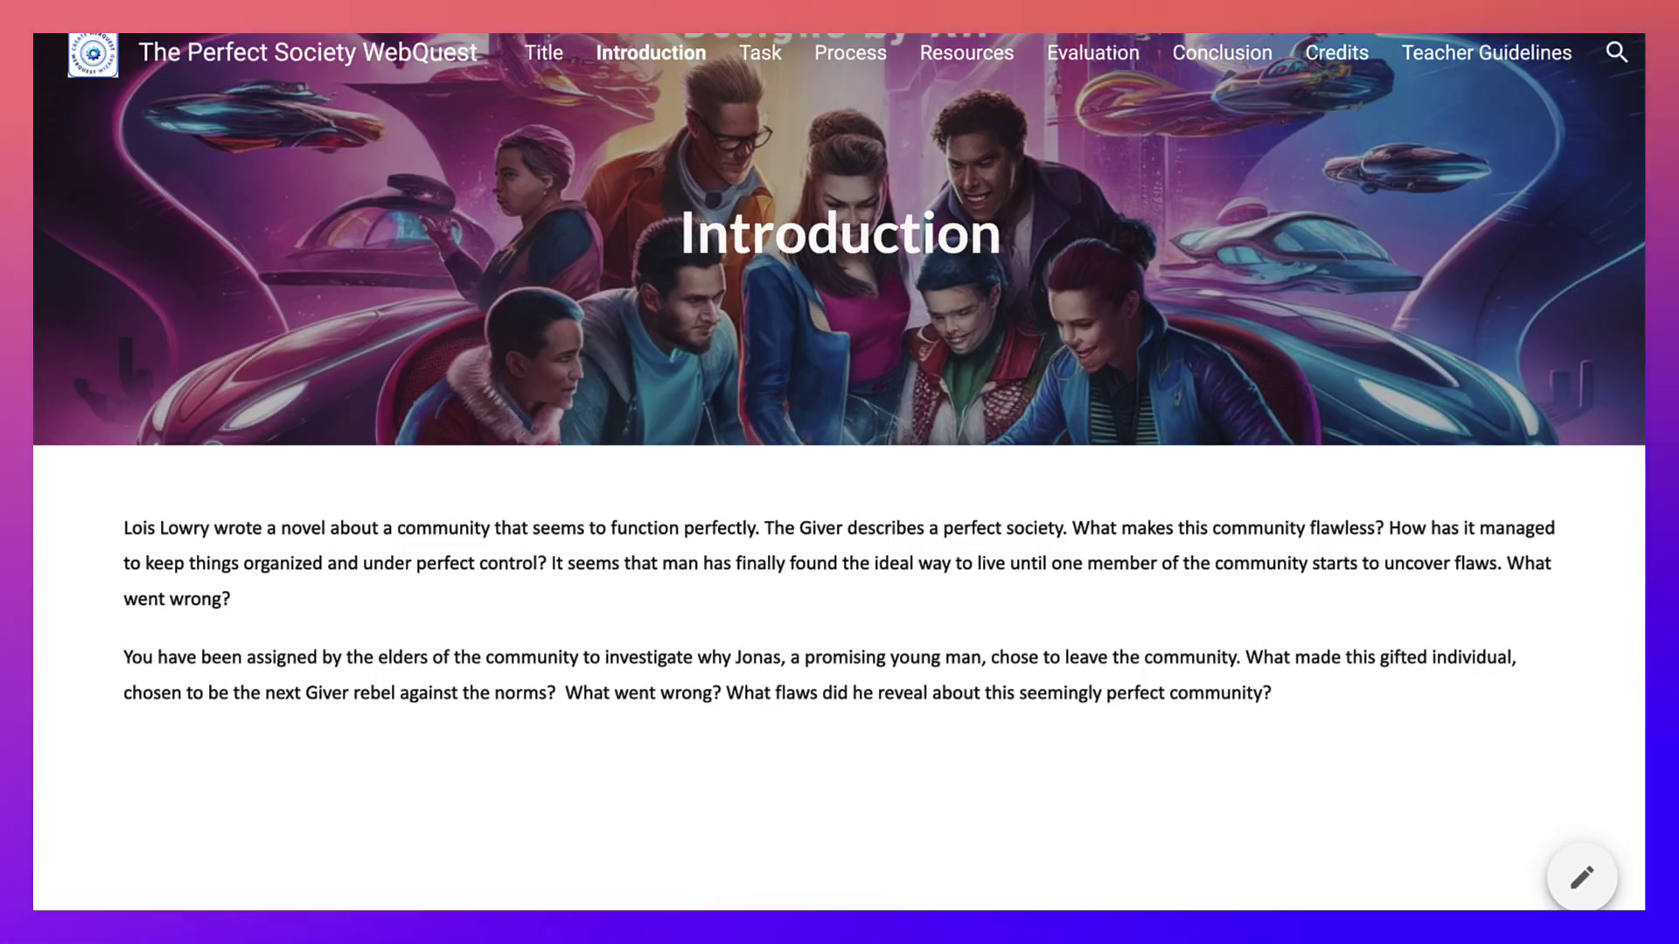